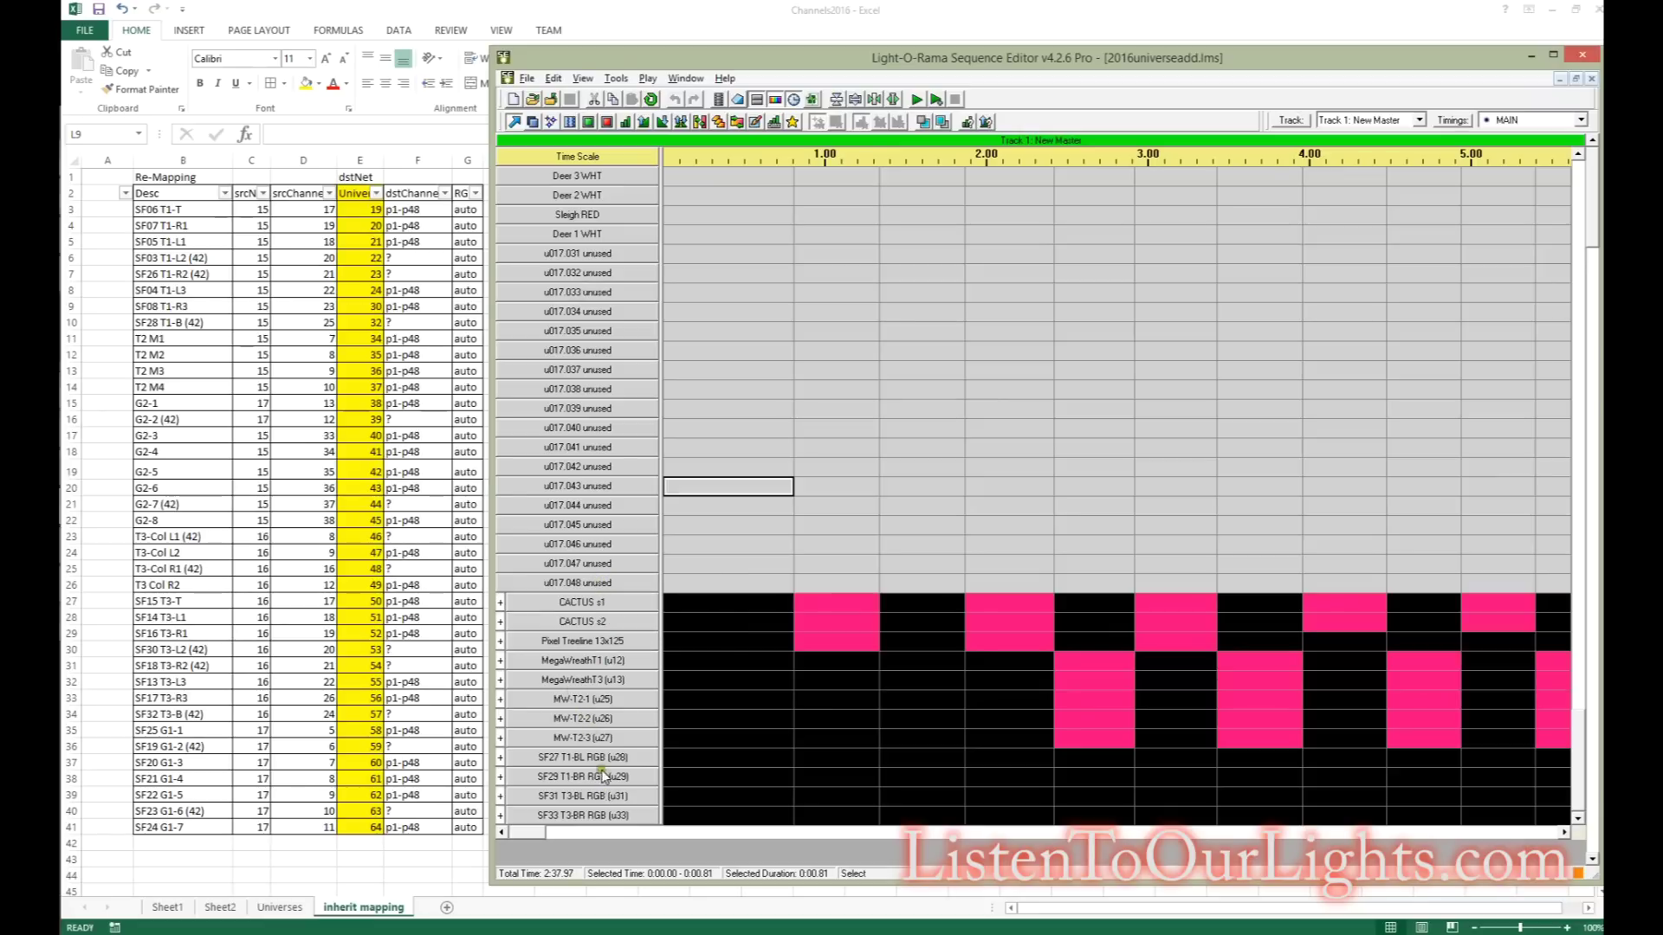
Step: Start inserting a new device below the SF33 T3-BR RGB (u33) channel group
{"action": "right_click", "coordinate": [587, 819]}
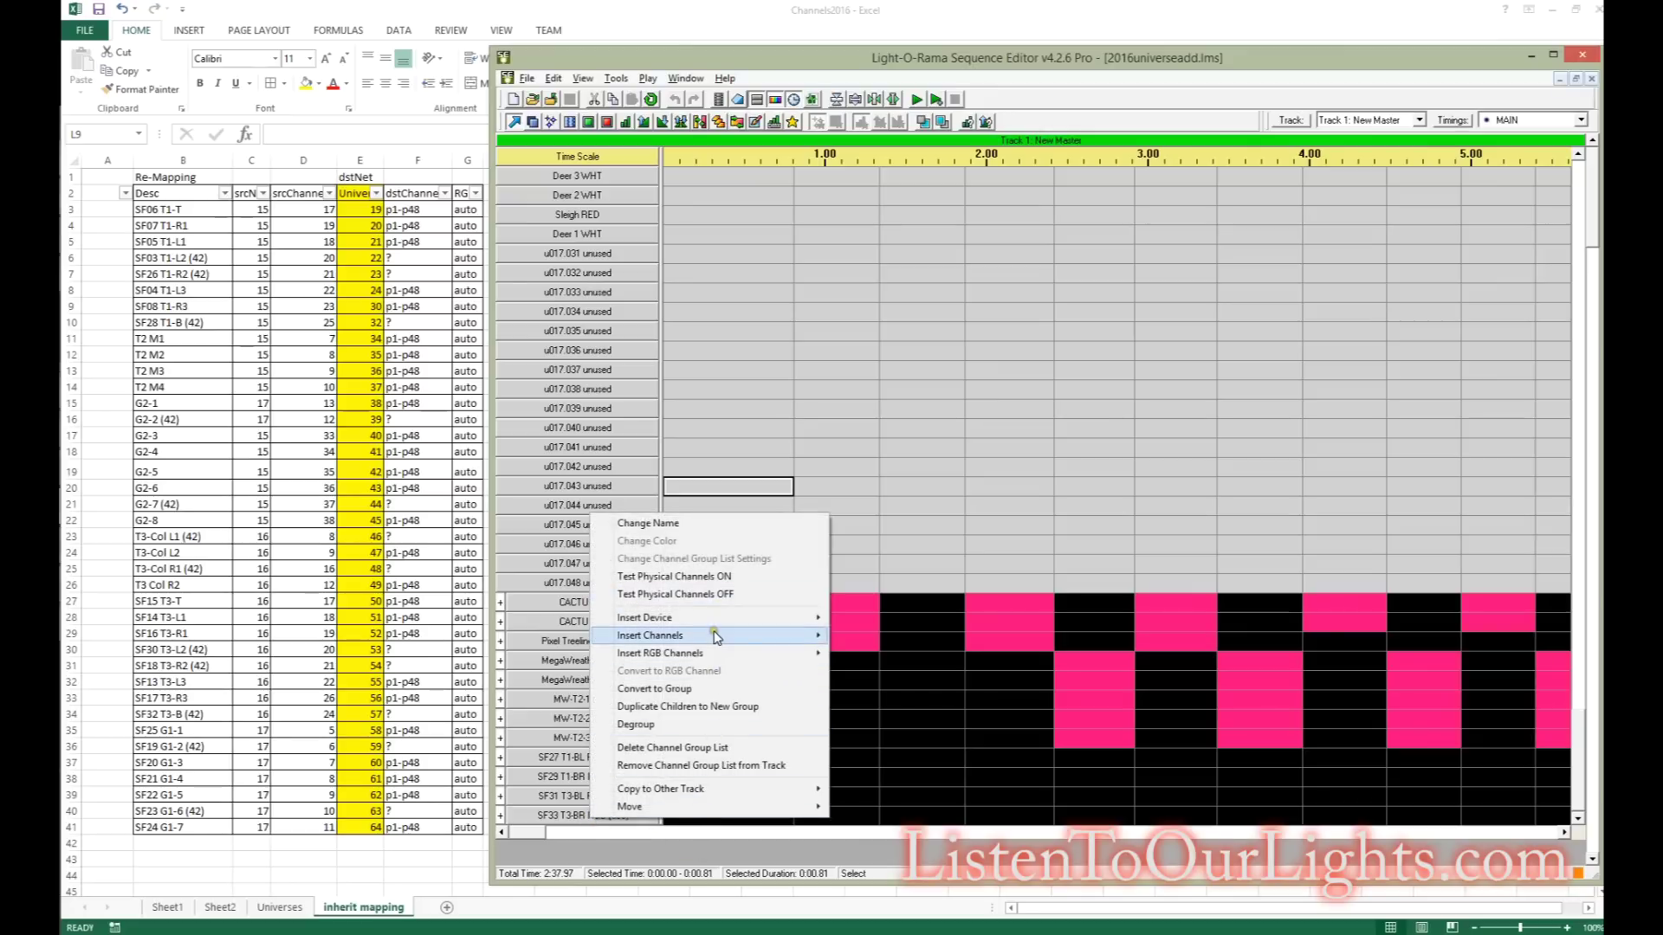
{"action": "mouse_move", "coordinate": [718, 624]}
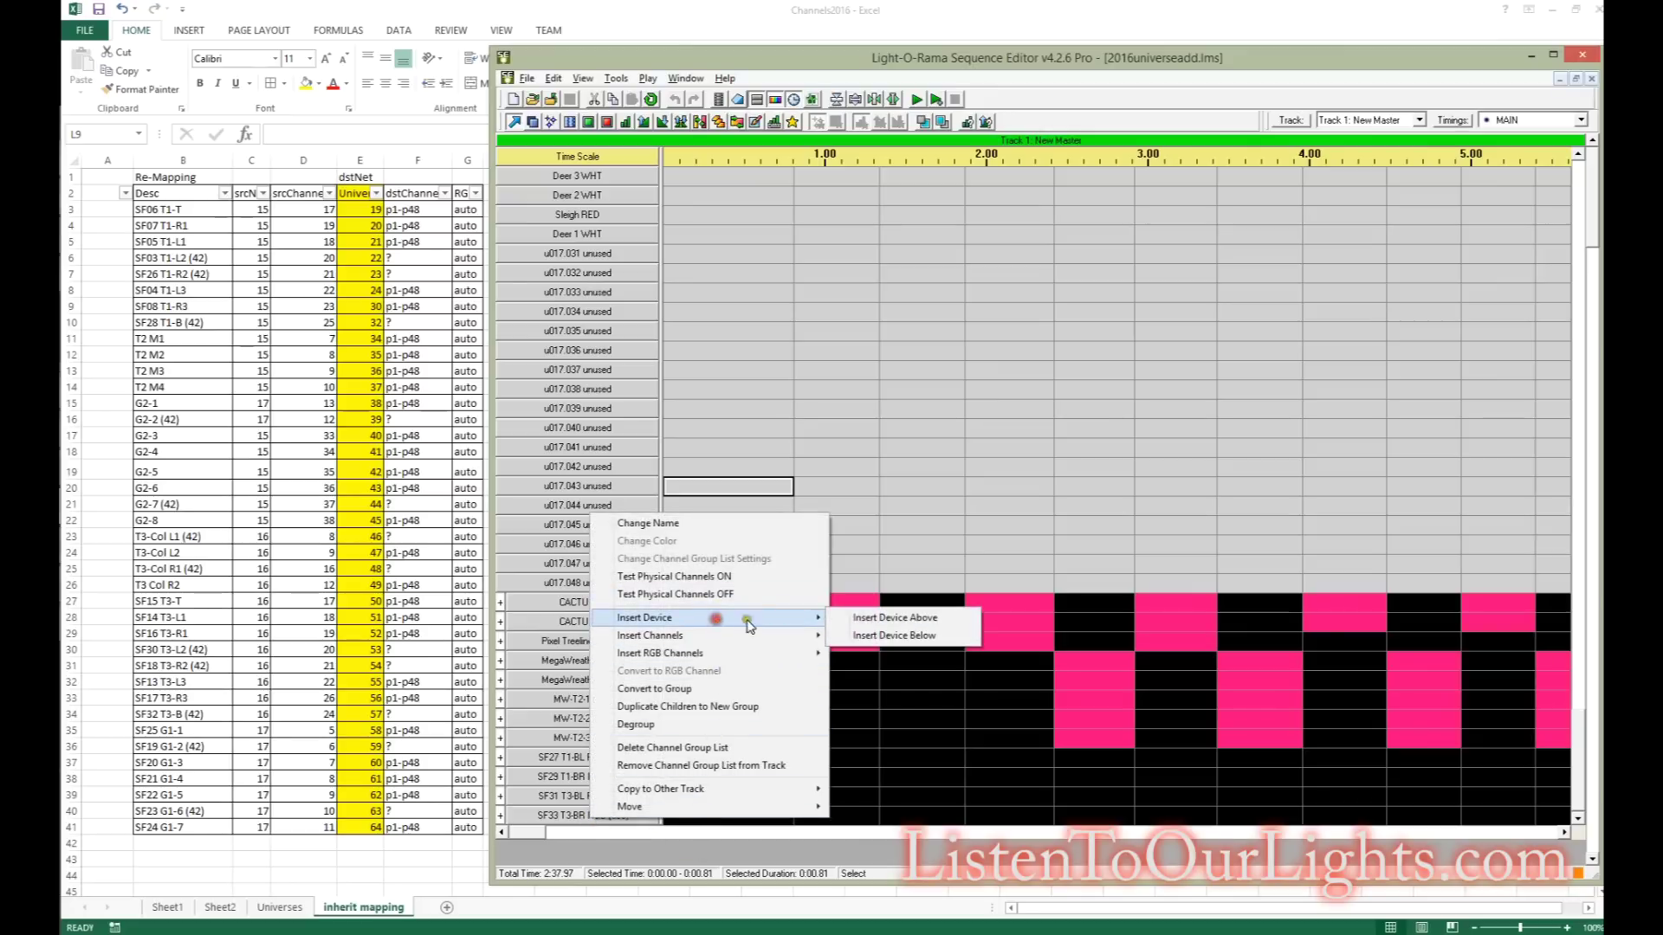
{"action": "left_click", "coordinate": [912, 639]}
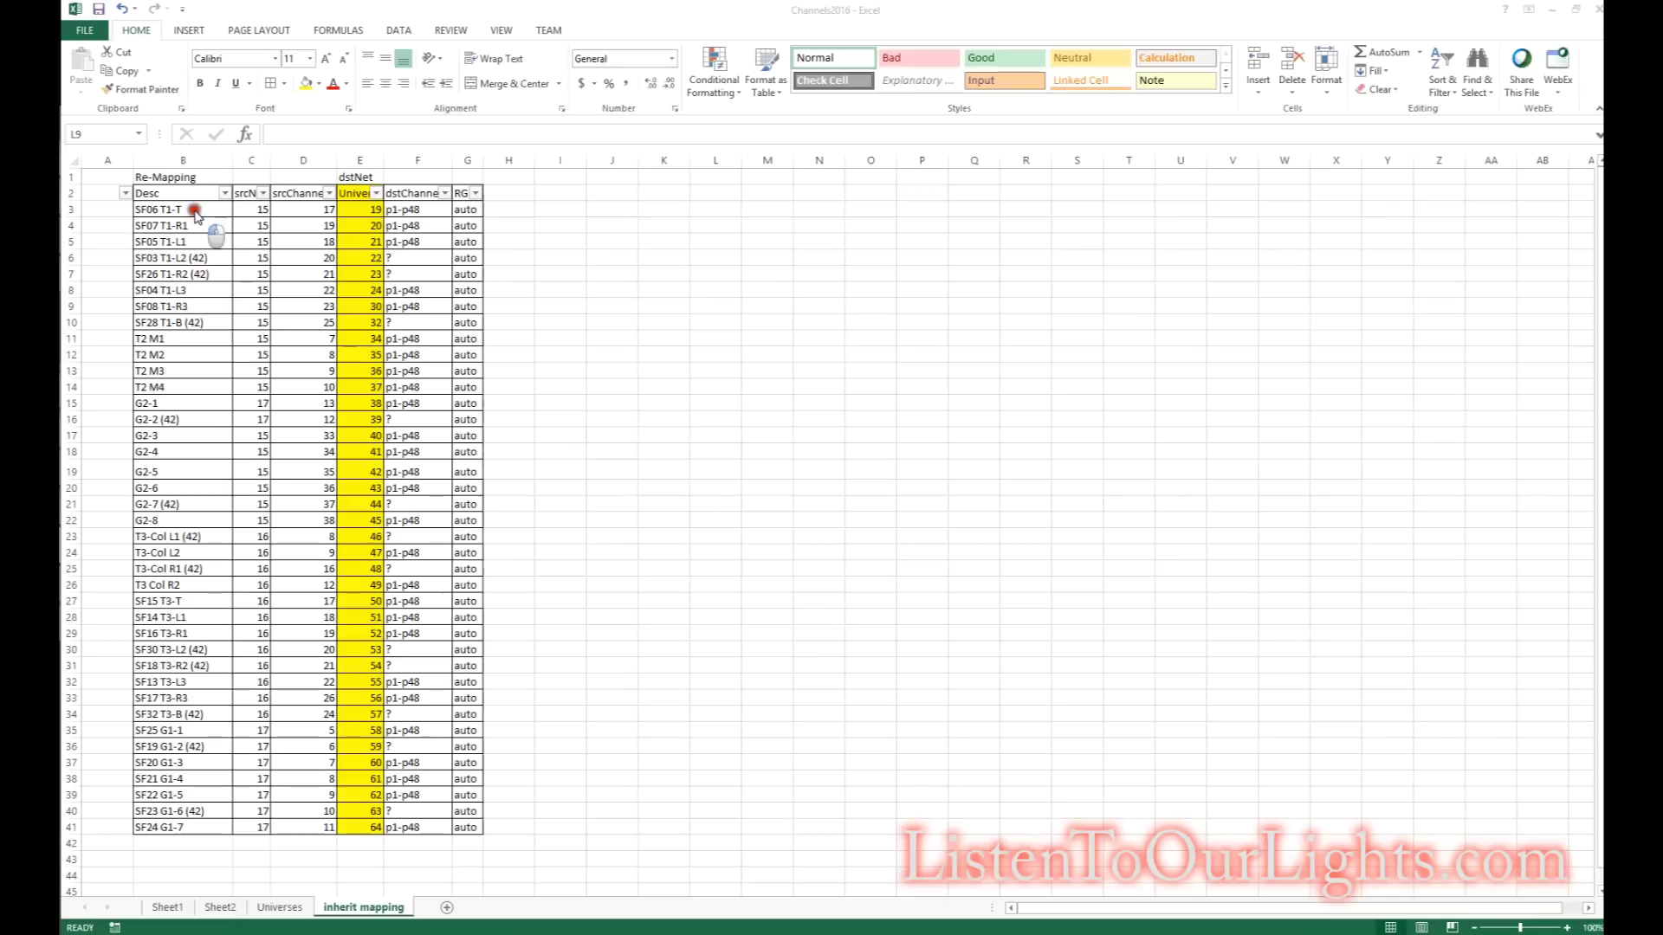
Step: Copy the SF06 T1-T description from the Excel inherit mapping sheet and return to the Light-O-Rama Sequence Editor
{"action": "left_click", "coordinate": [198, 216]}
{"action": "left_click", "coordinate": [196, 213]}
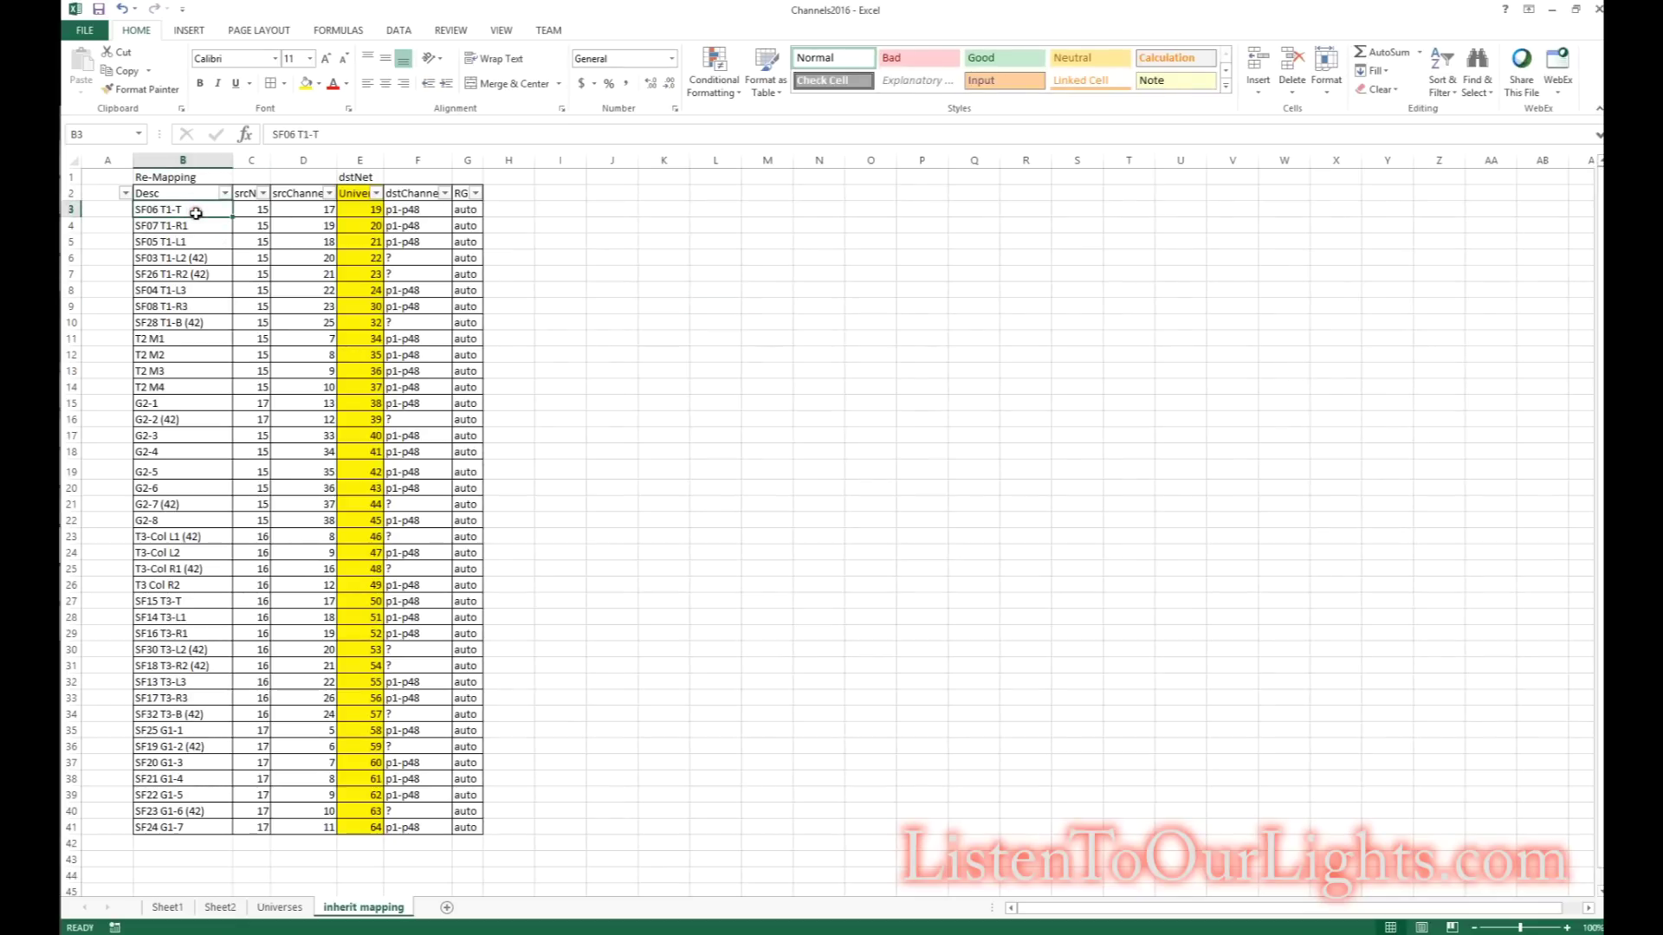
{"action": "key", "text": "ctrl+c"}
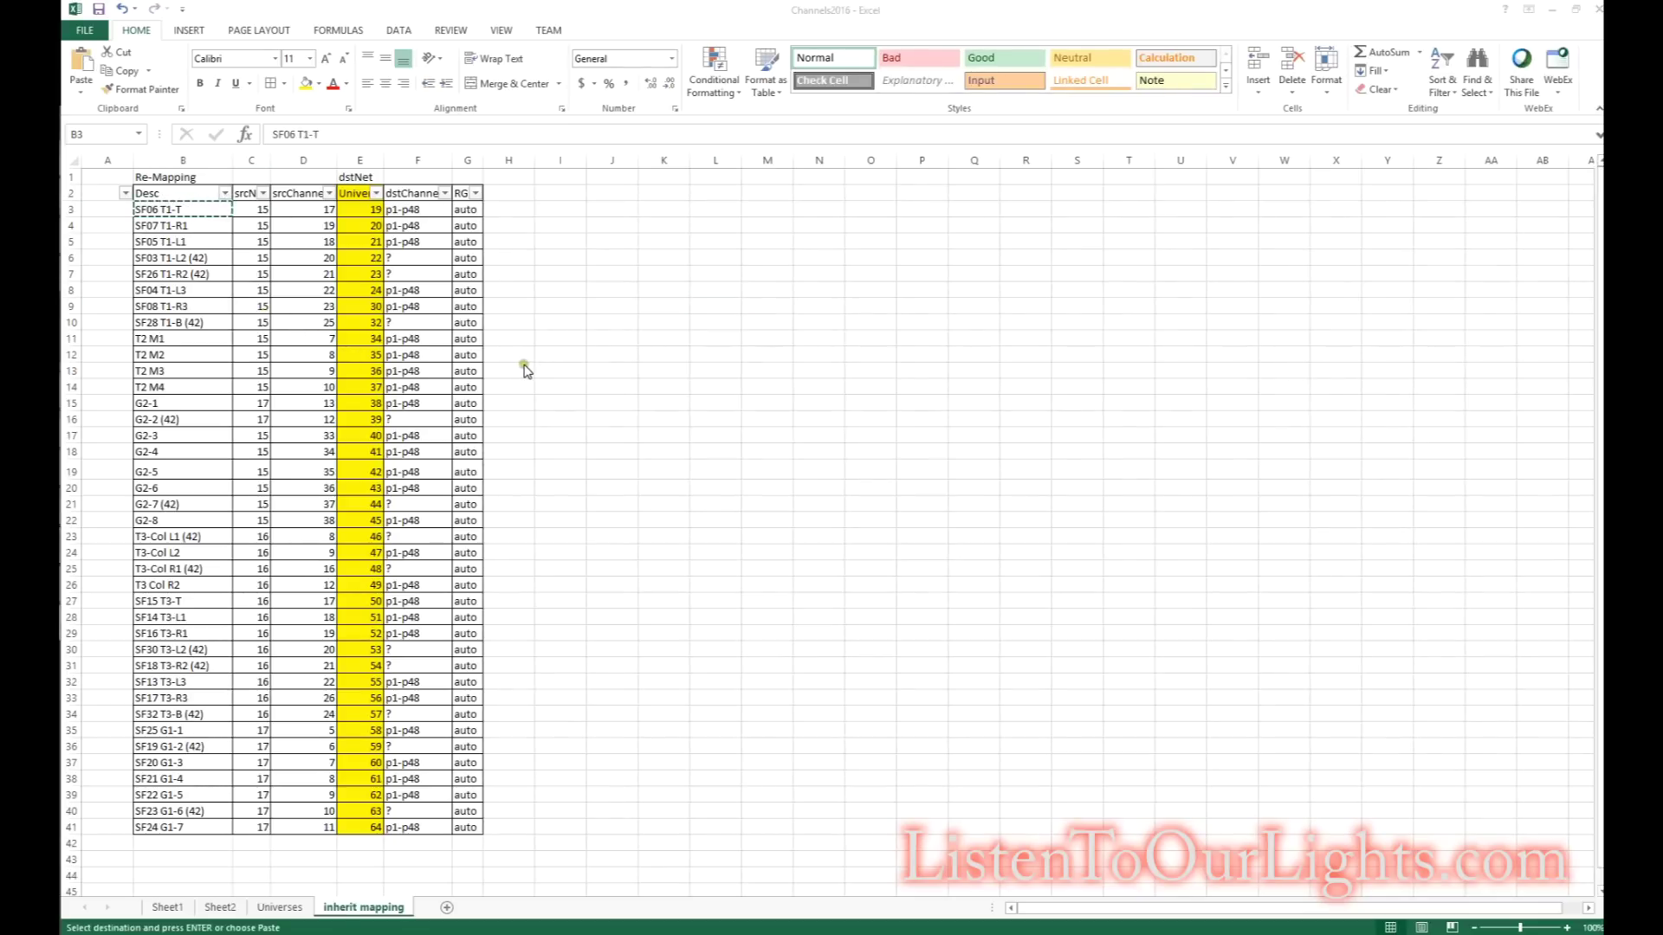
{"action": "key", "text": "alt+Tab"}
{"action": "key", "text": "alt+Tab"}
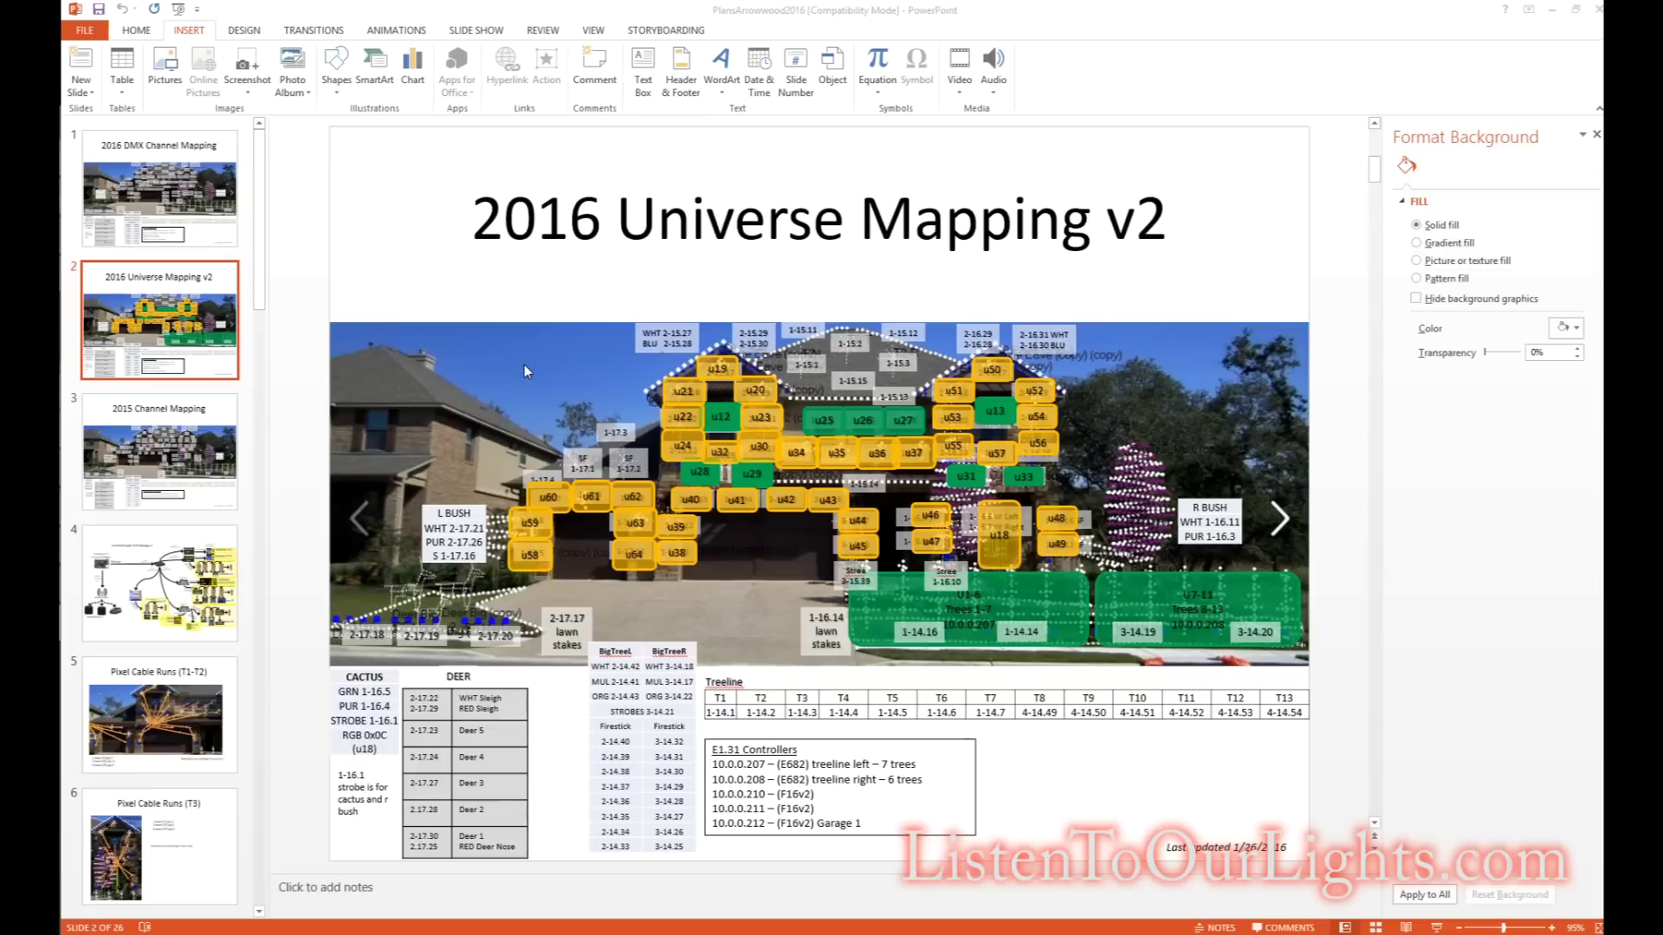
{"action": "key", "text": "alt+Tab"}
{"action": "key", "text": "alt+Tab"}
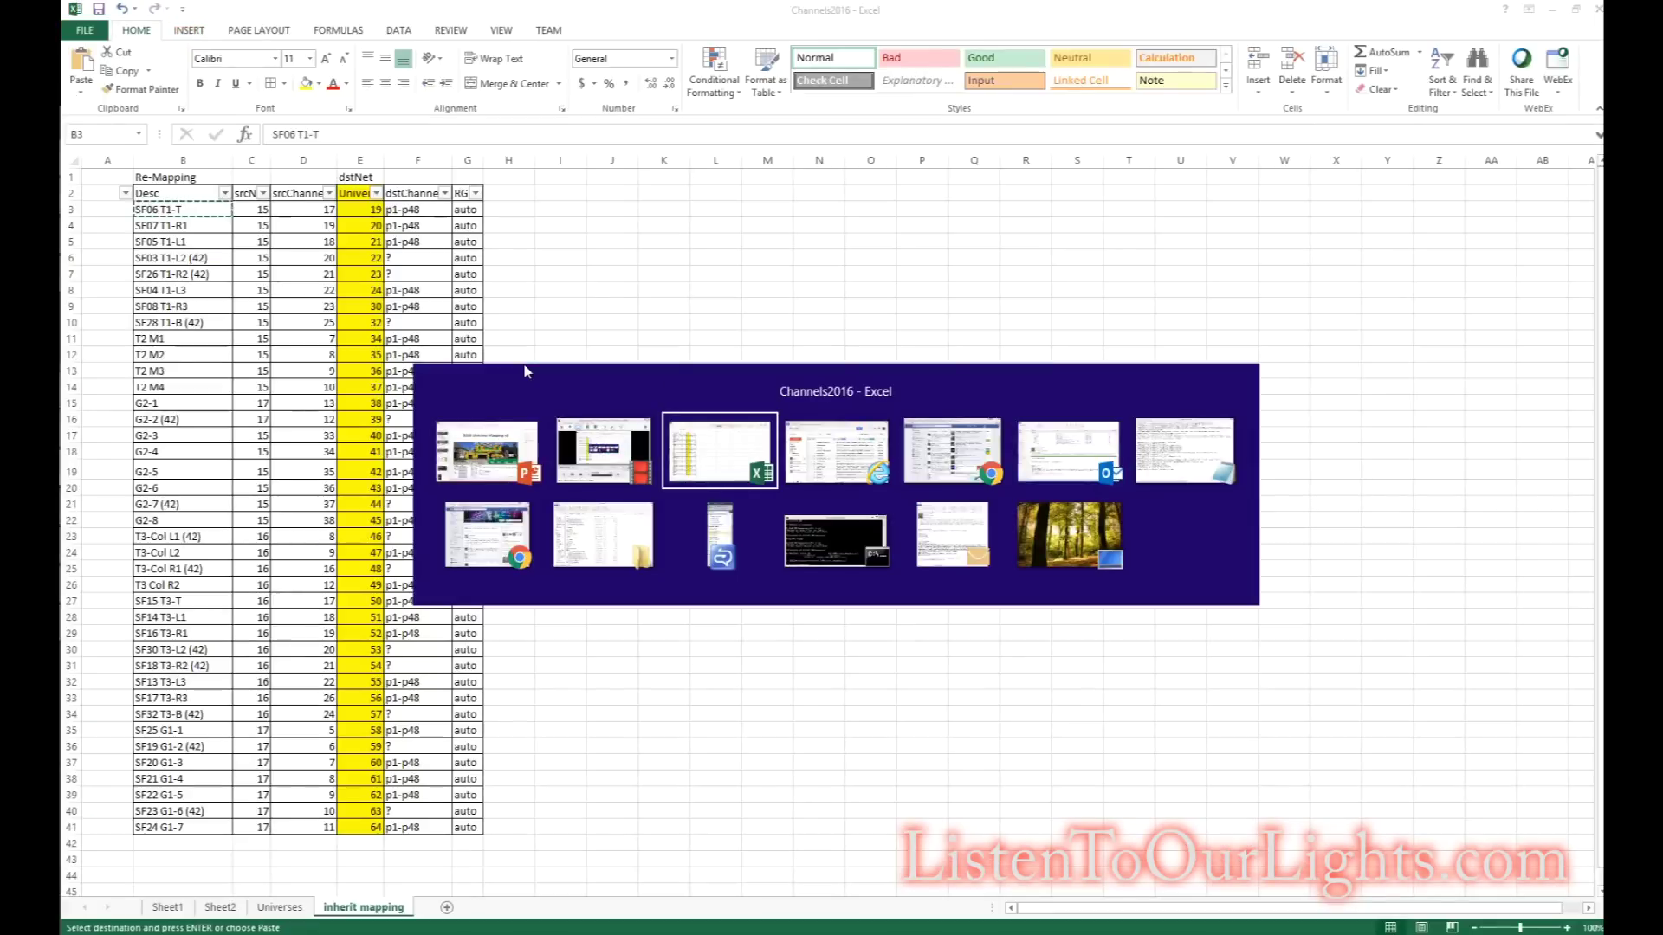
{"action": "key", "text": "alt+Tab"}
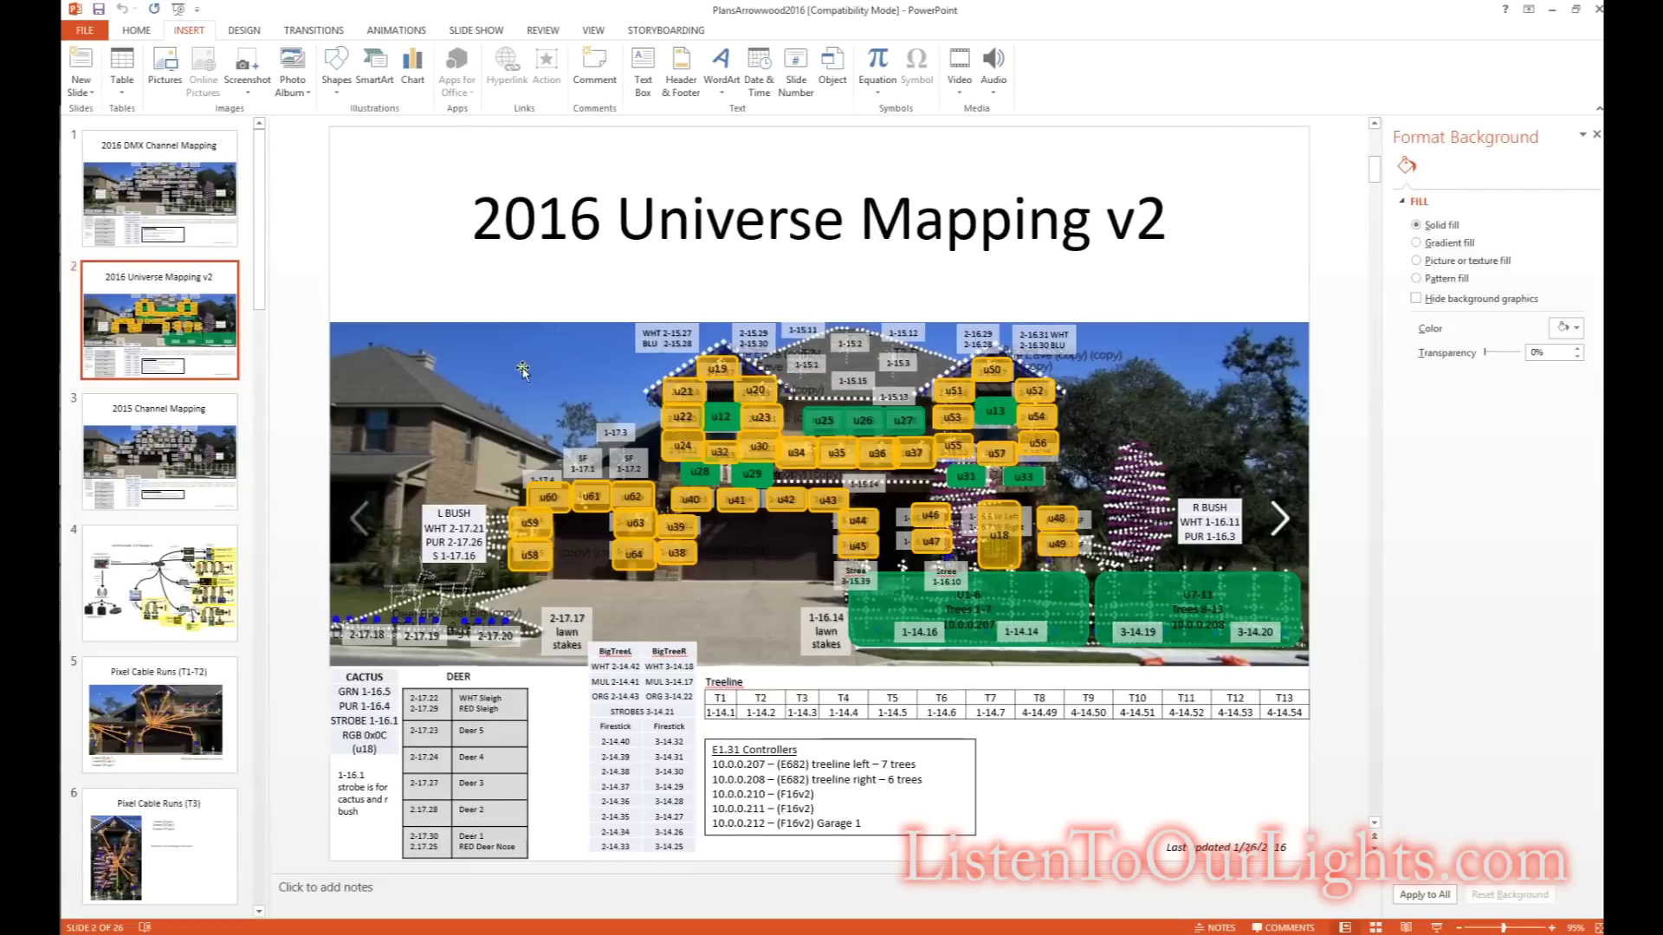
{"action": "key", "text": "alt+Tab"}
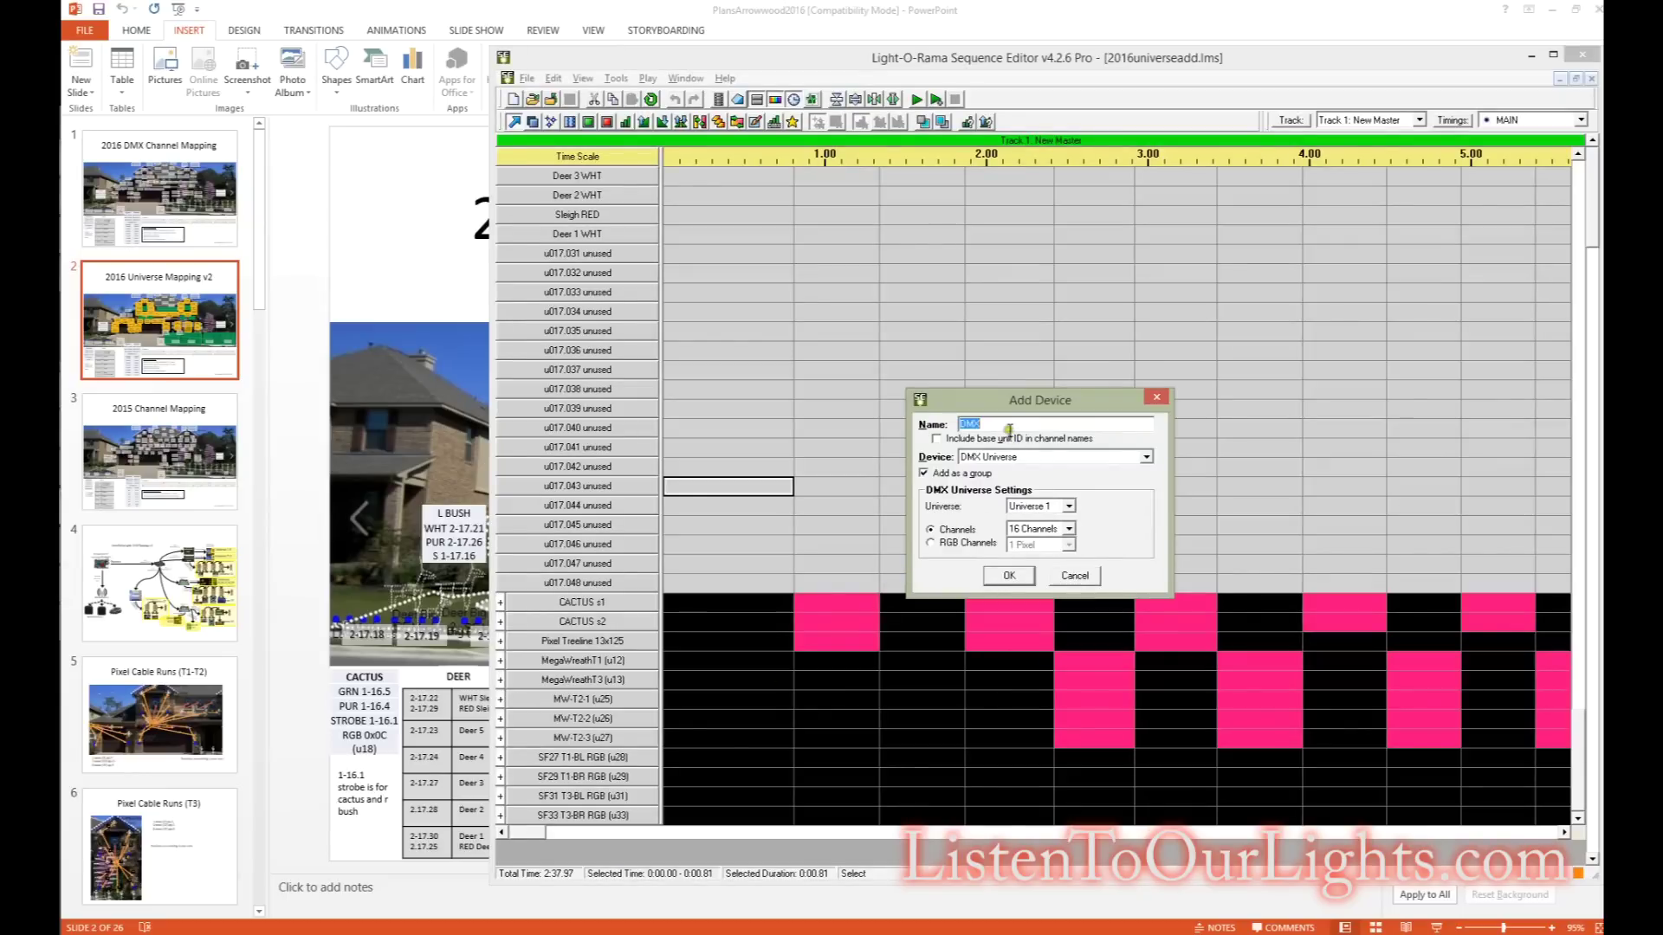
Step: Name the new device SF06 T1-T and configure it for RGB channels on Universe 19
{"action": "left_click", "coordinate": [1009, 428]}
{"action": "left_click_drag", "start_coordinate": [1009, 425], "coordinate": [925, 424]}
{"action": "left_click", "coordinate": [965, 543]}
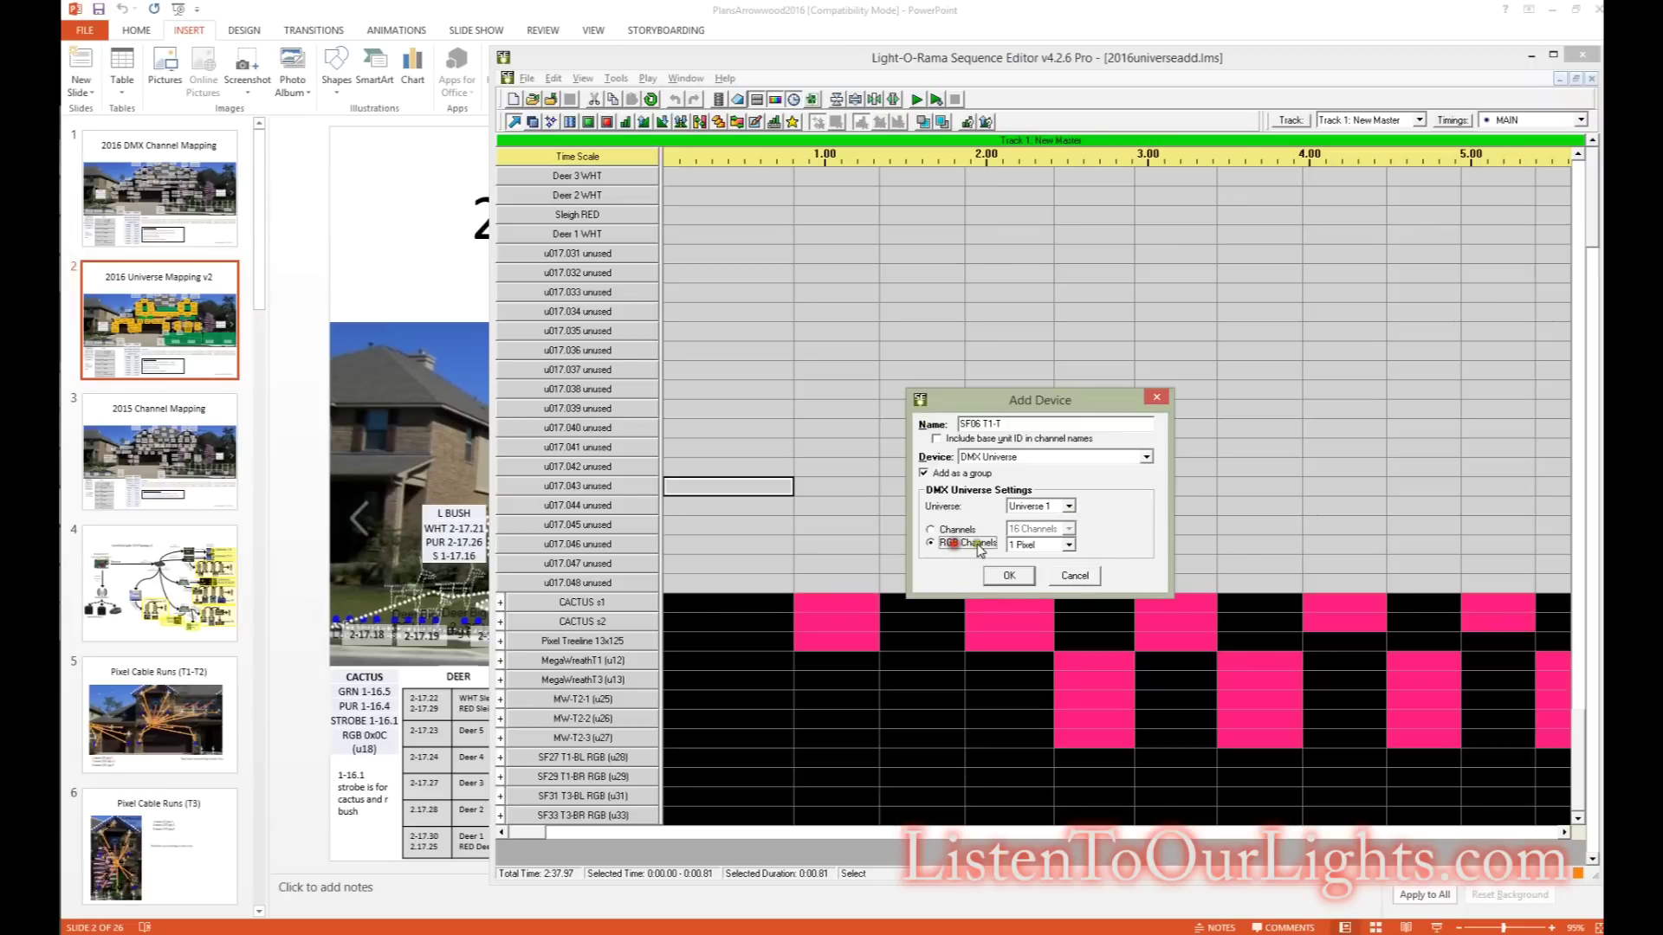
{"action": "left_click", "coordinate": [1068, 506]}
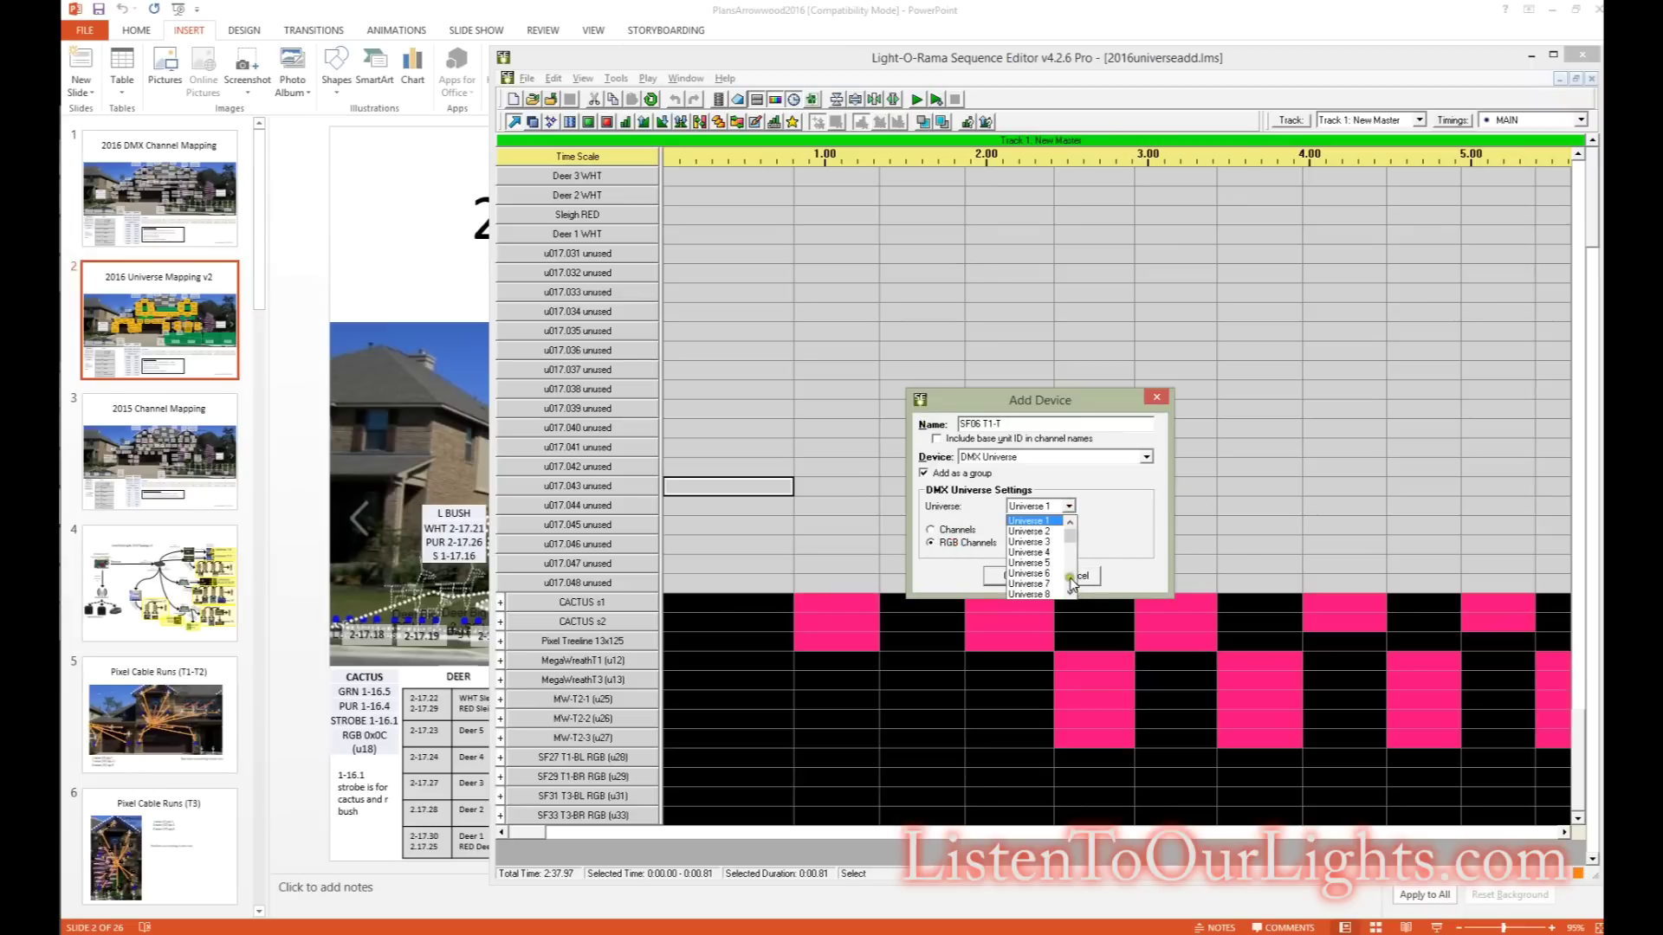
{"action": "scroll", "coordinate": [1070, 579], "scroll_direction": "down", "scroll_amount": 5}
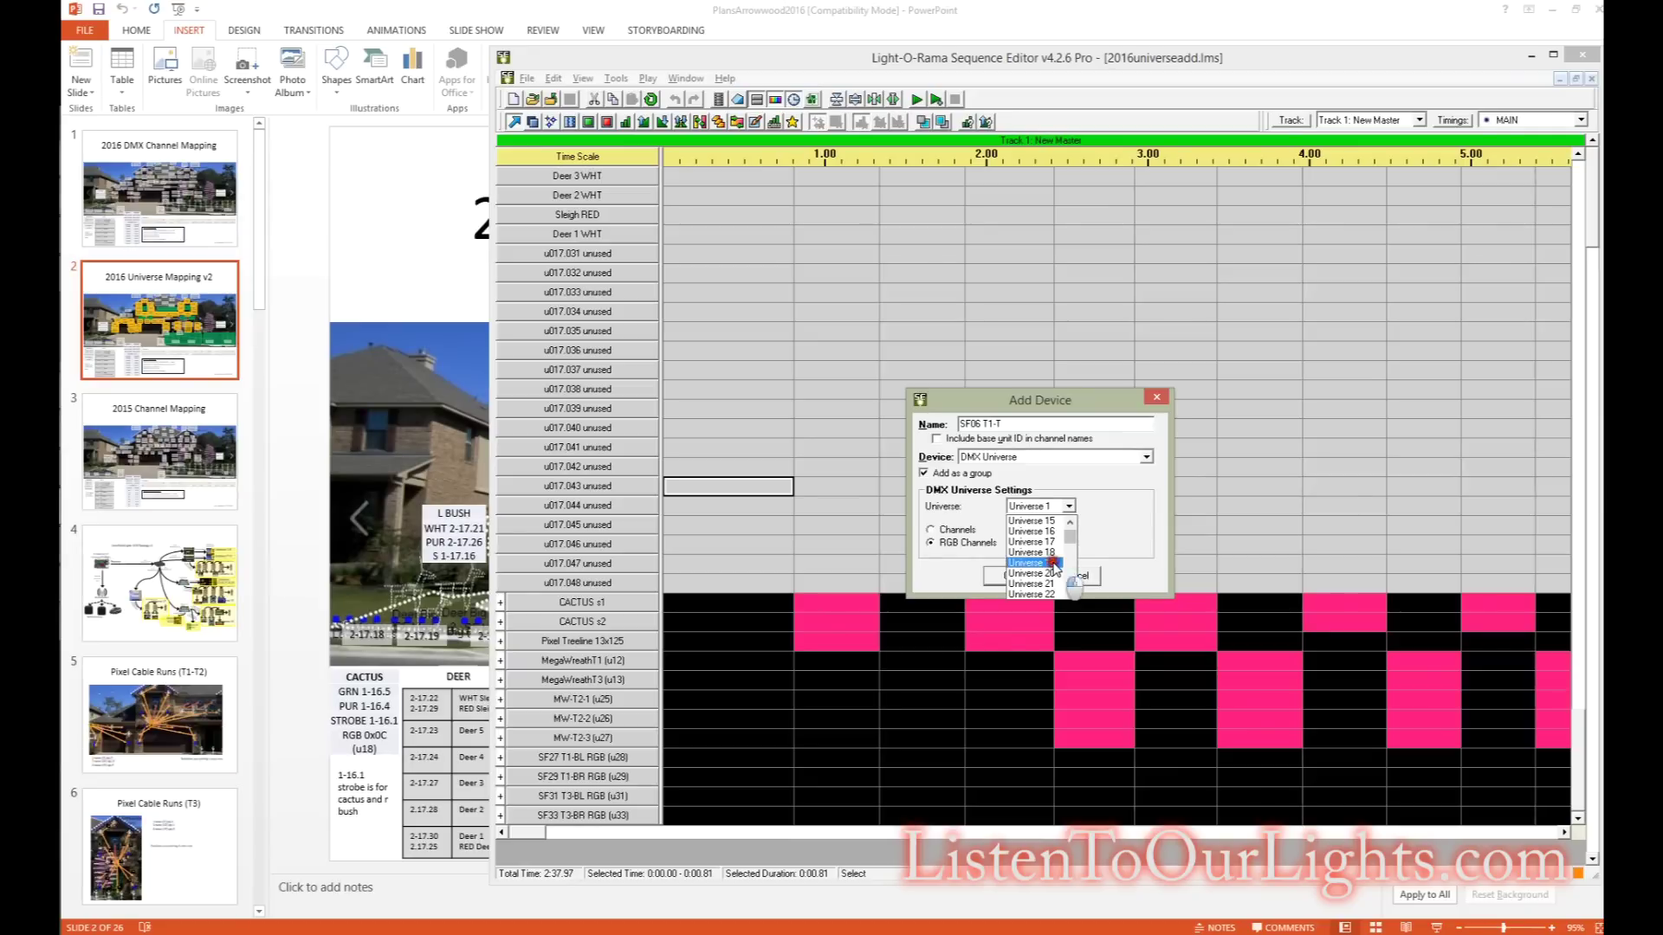
{"action": "left_click", "coordinate": [1030, 563]}
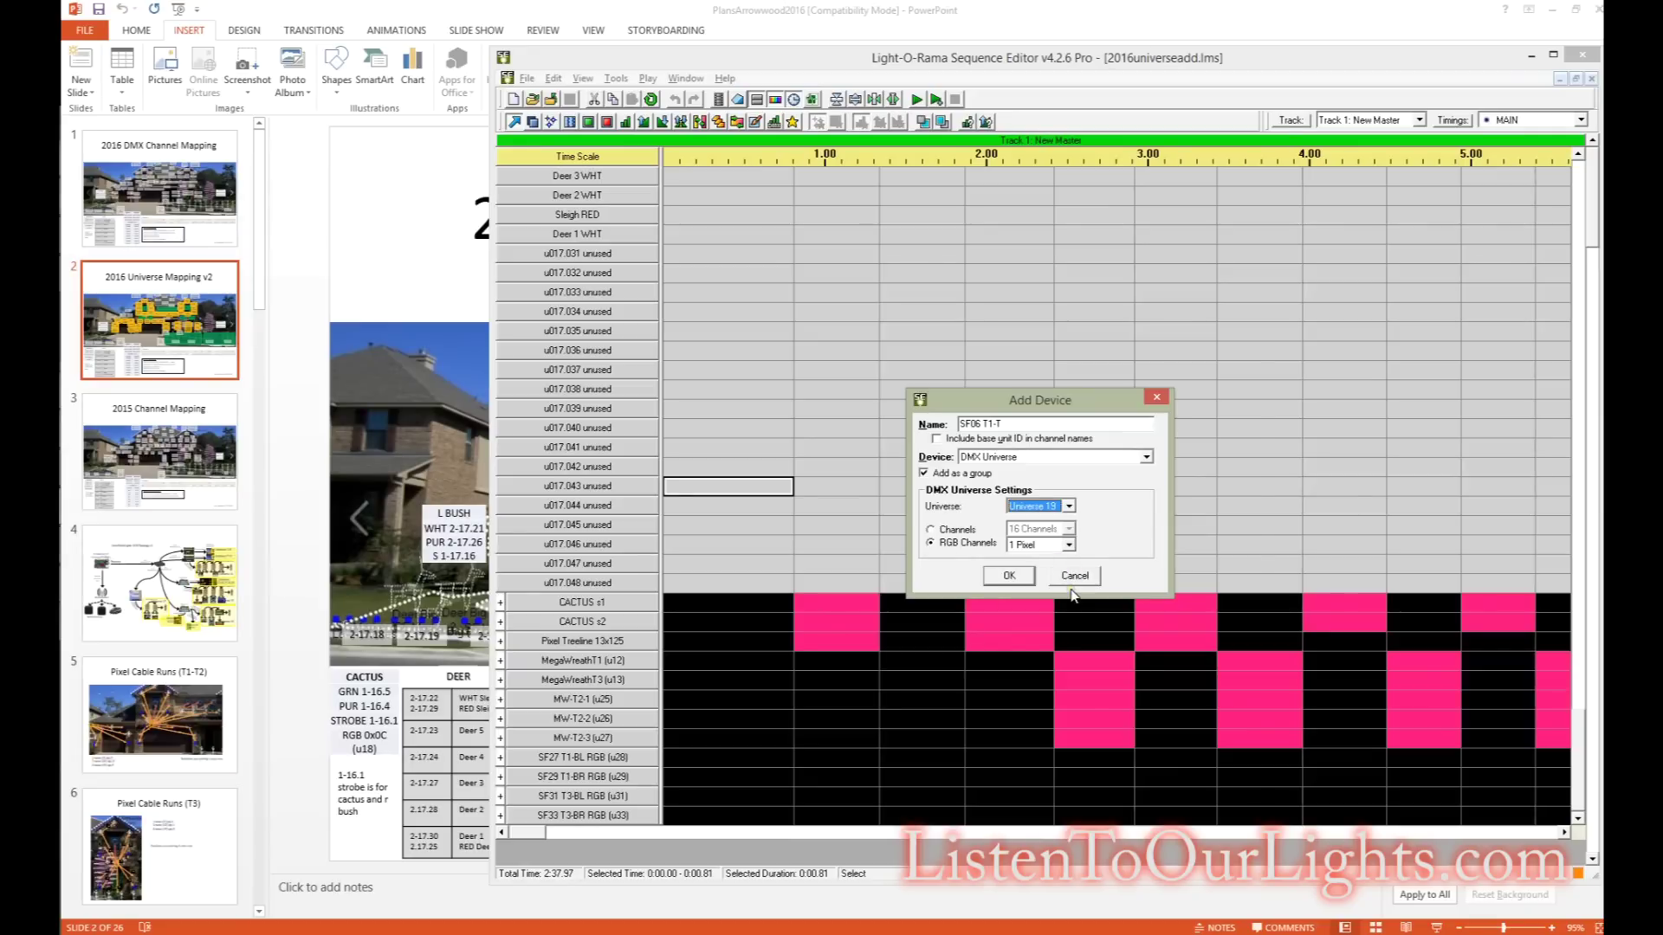
Step: Check the mapping in Excel, then set the SF06 T1-T device to 50 pixels and add it to the sequence
{"action": "key", "text": "alt+Tab"}
{"action": "key", "text": "alt+Tab"}
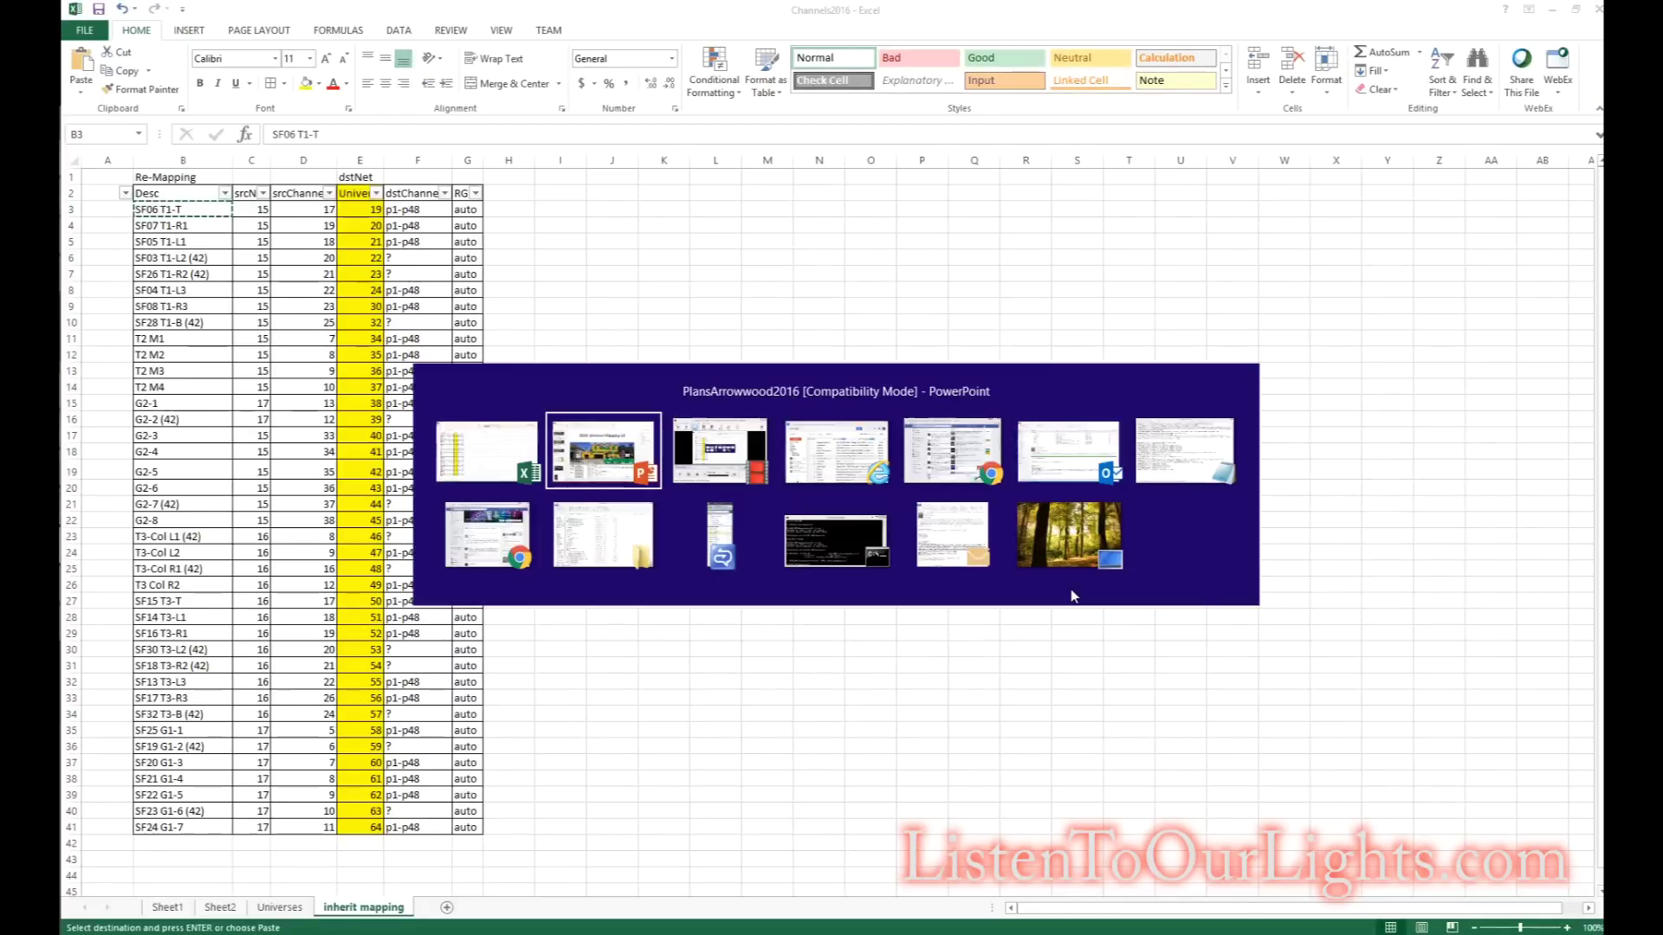
{"action": "key", "text": "alt+Tab"}
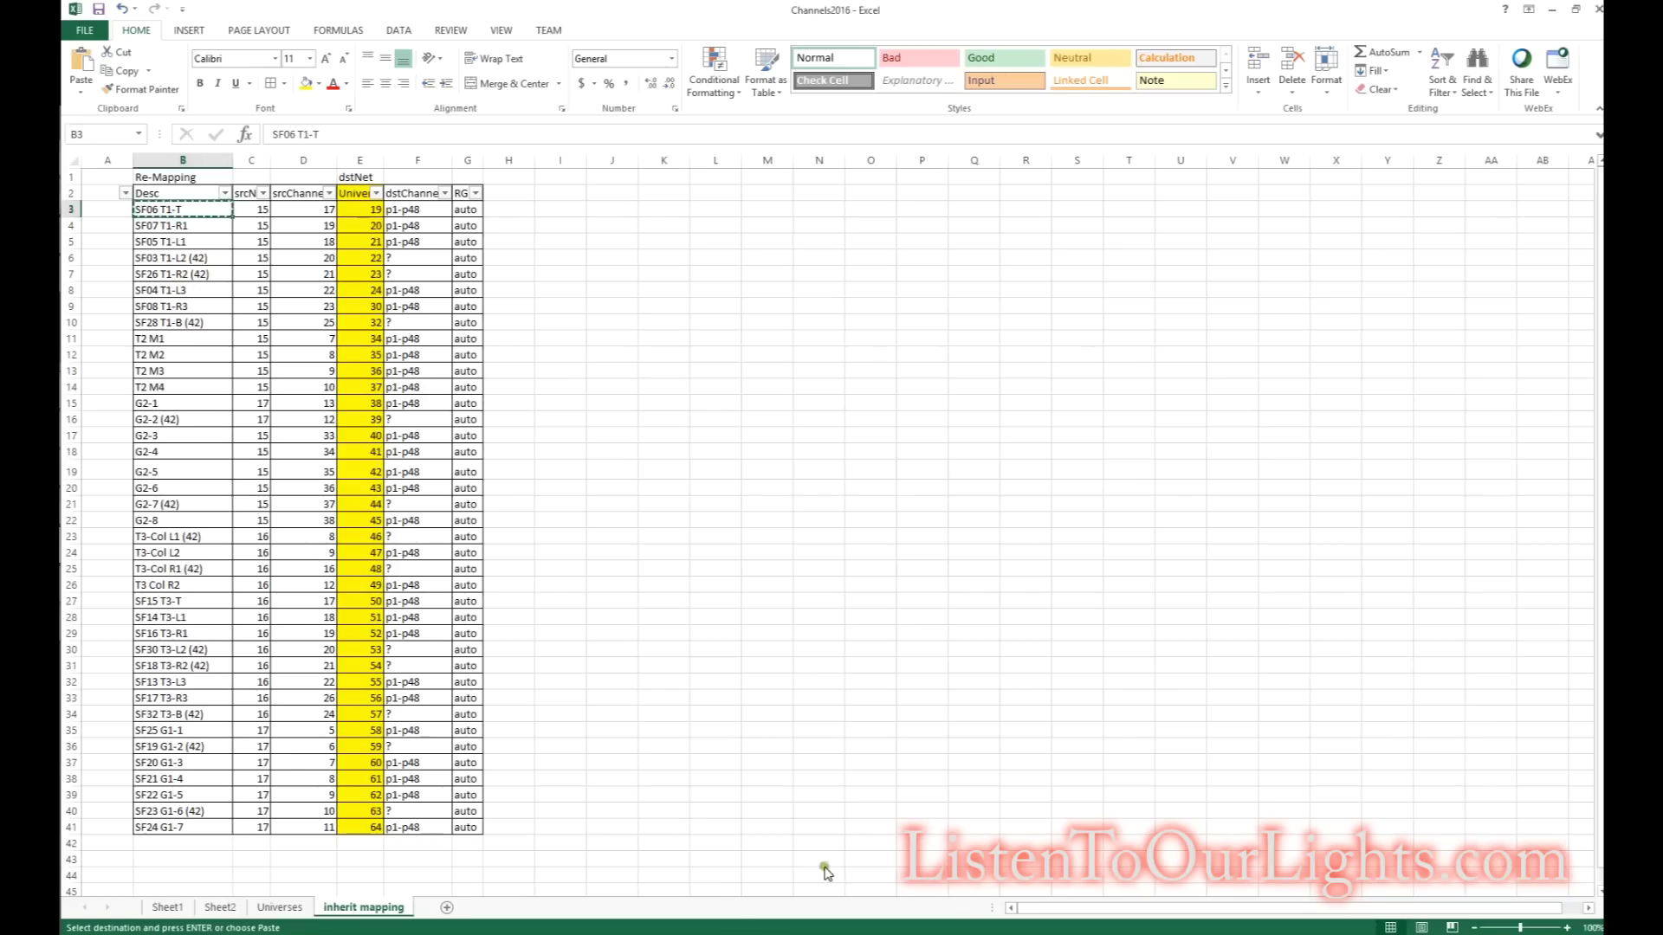
{"action": "key", "text": "alt+Tab"}
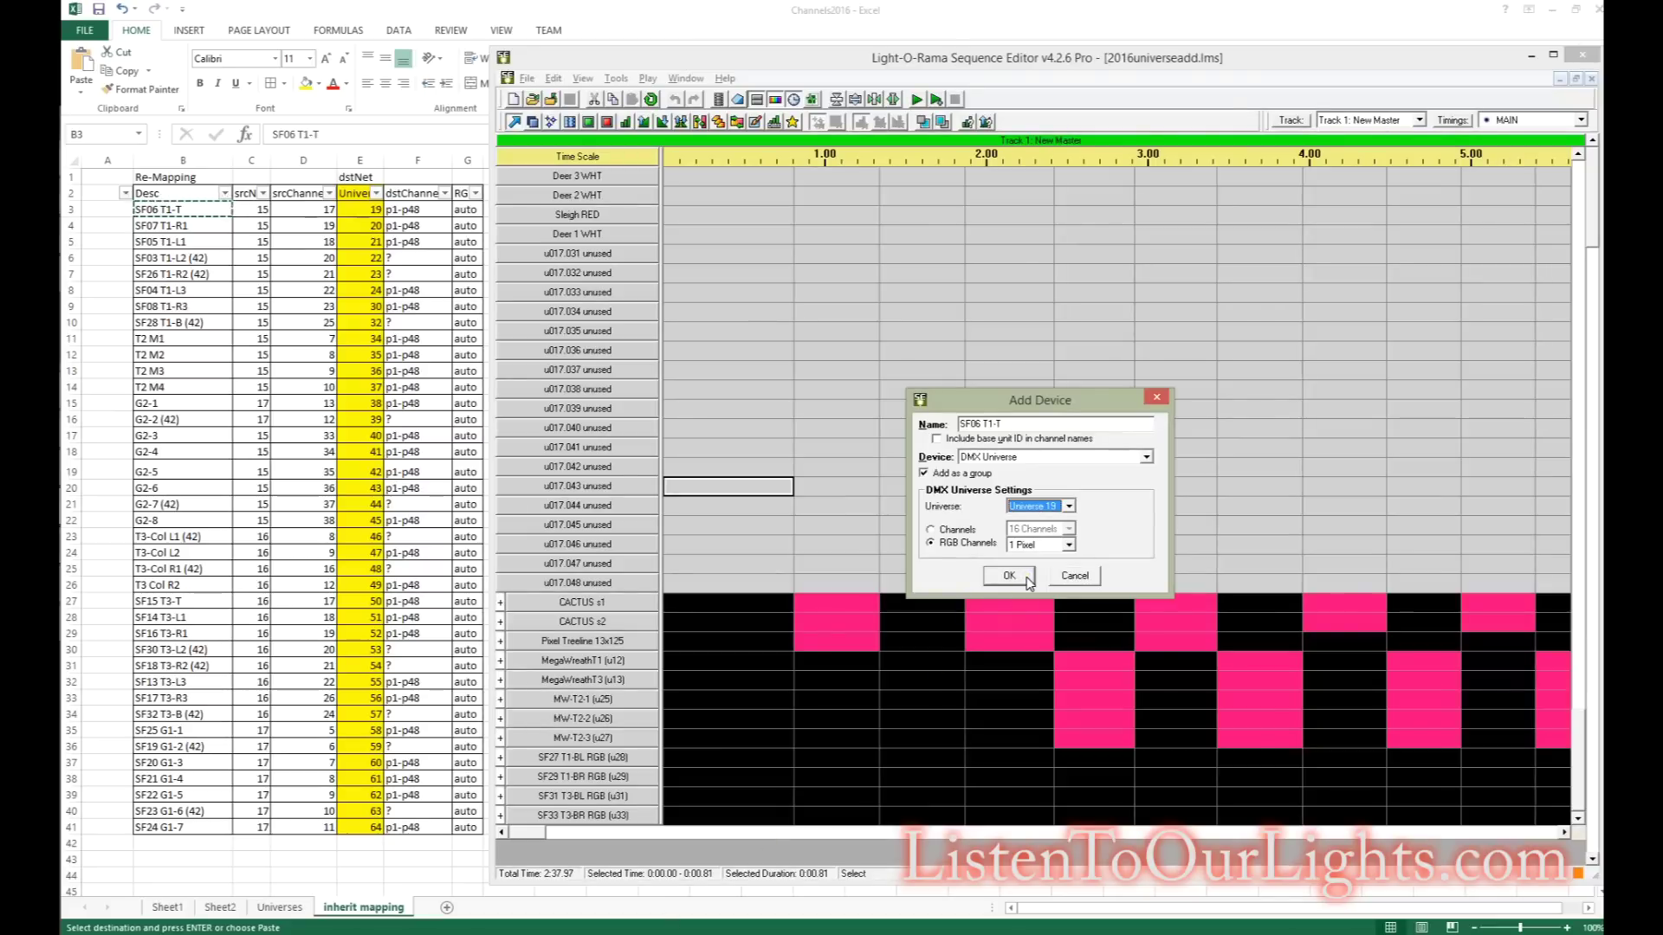
{"action": "left_click", "coordinate": [1070, 545]}
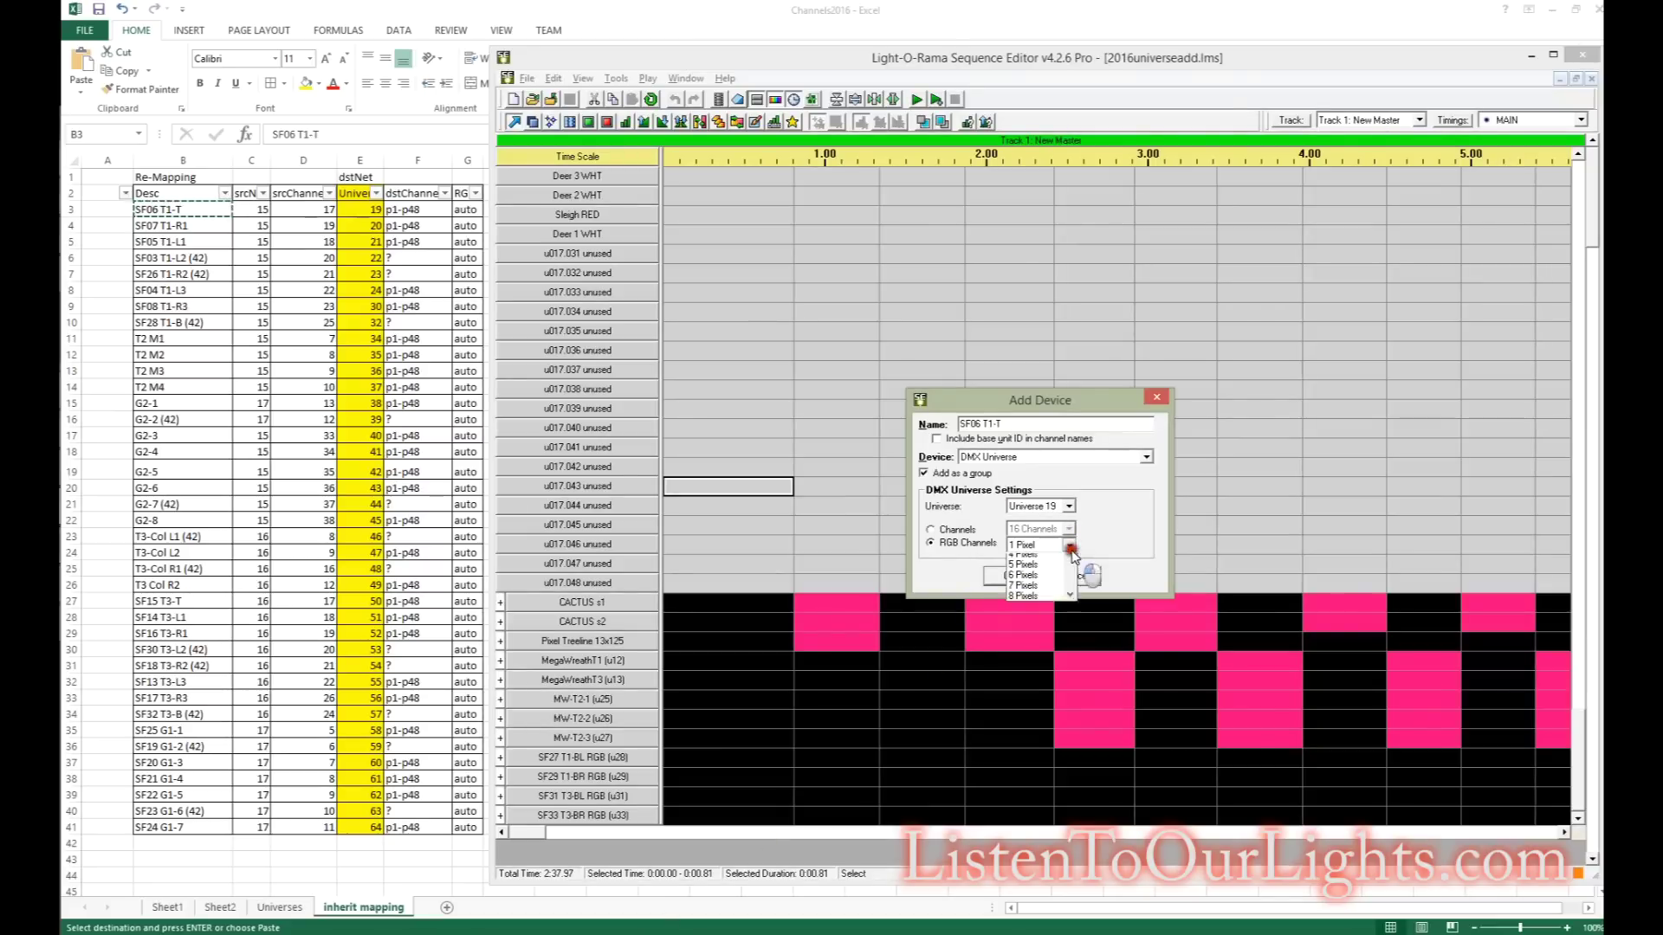
{"action": "scroll", "coordinate": [1071, 630], "scroll_direction": "down", "scroll_amount": 9}
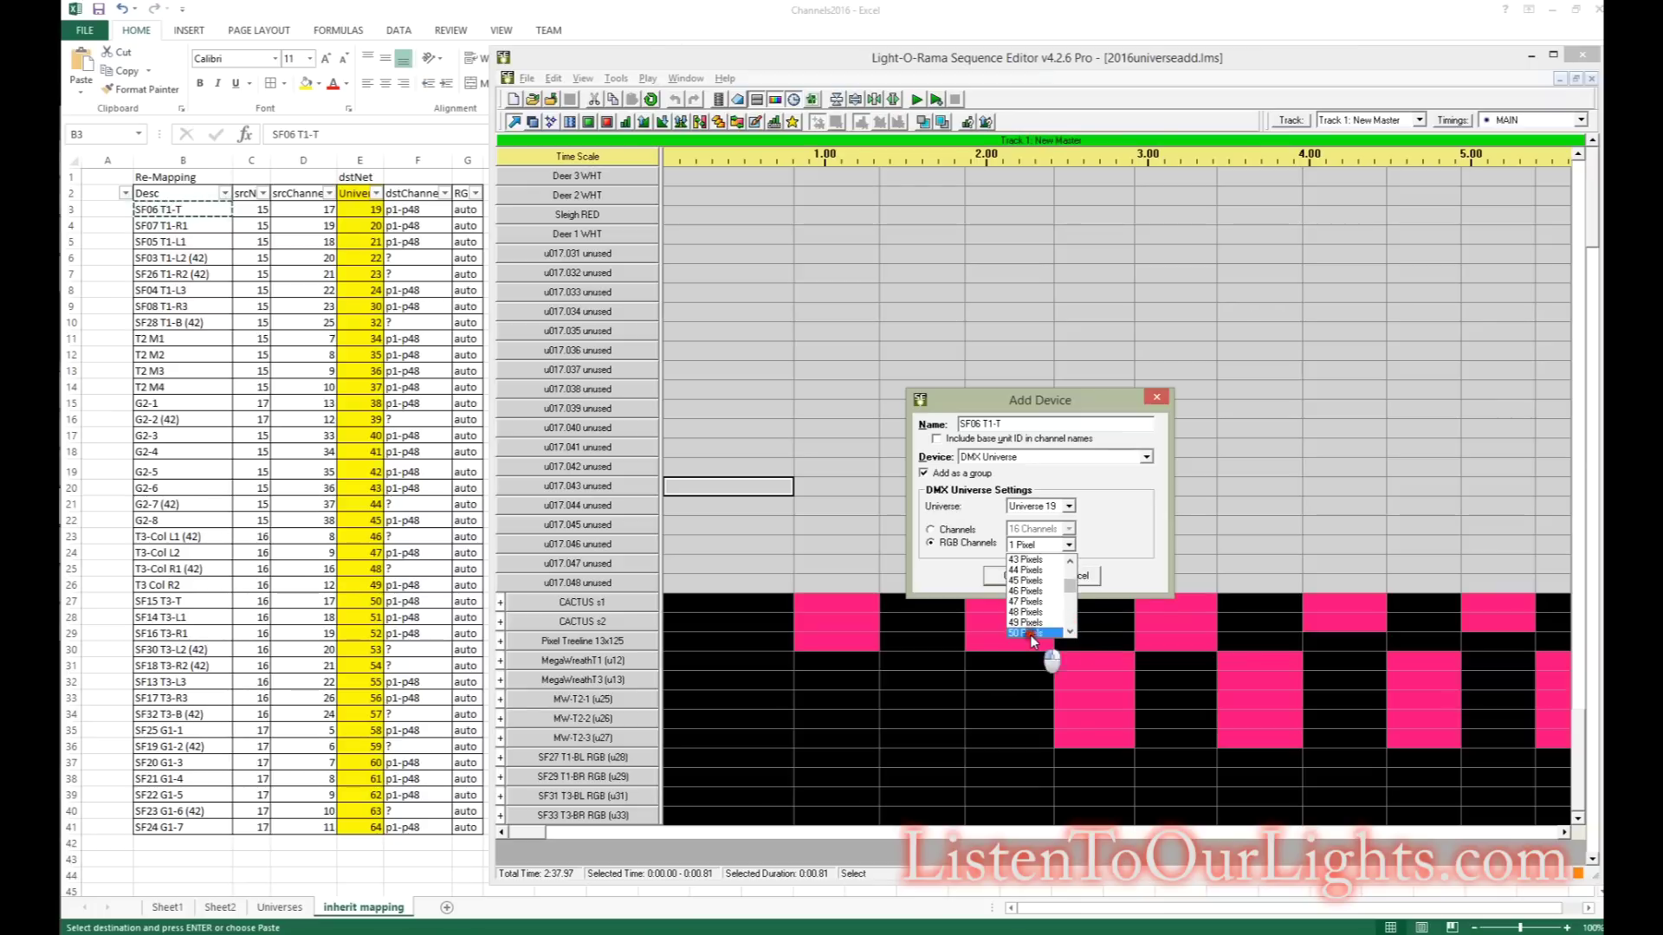
{"action": "left_click", "coordinate": [1026, 633]}
{"action": "left_click", "coordinate": [1015, 576]}
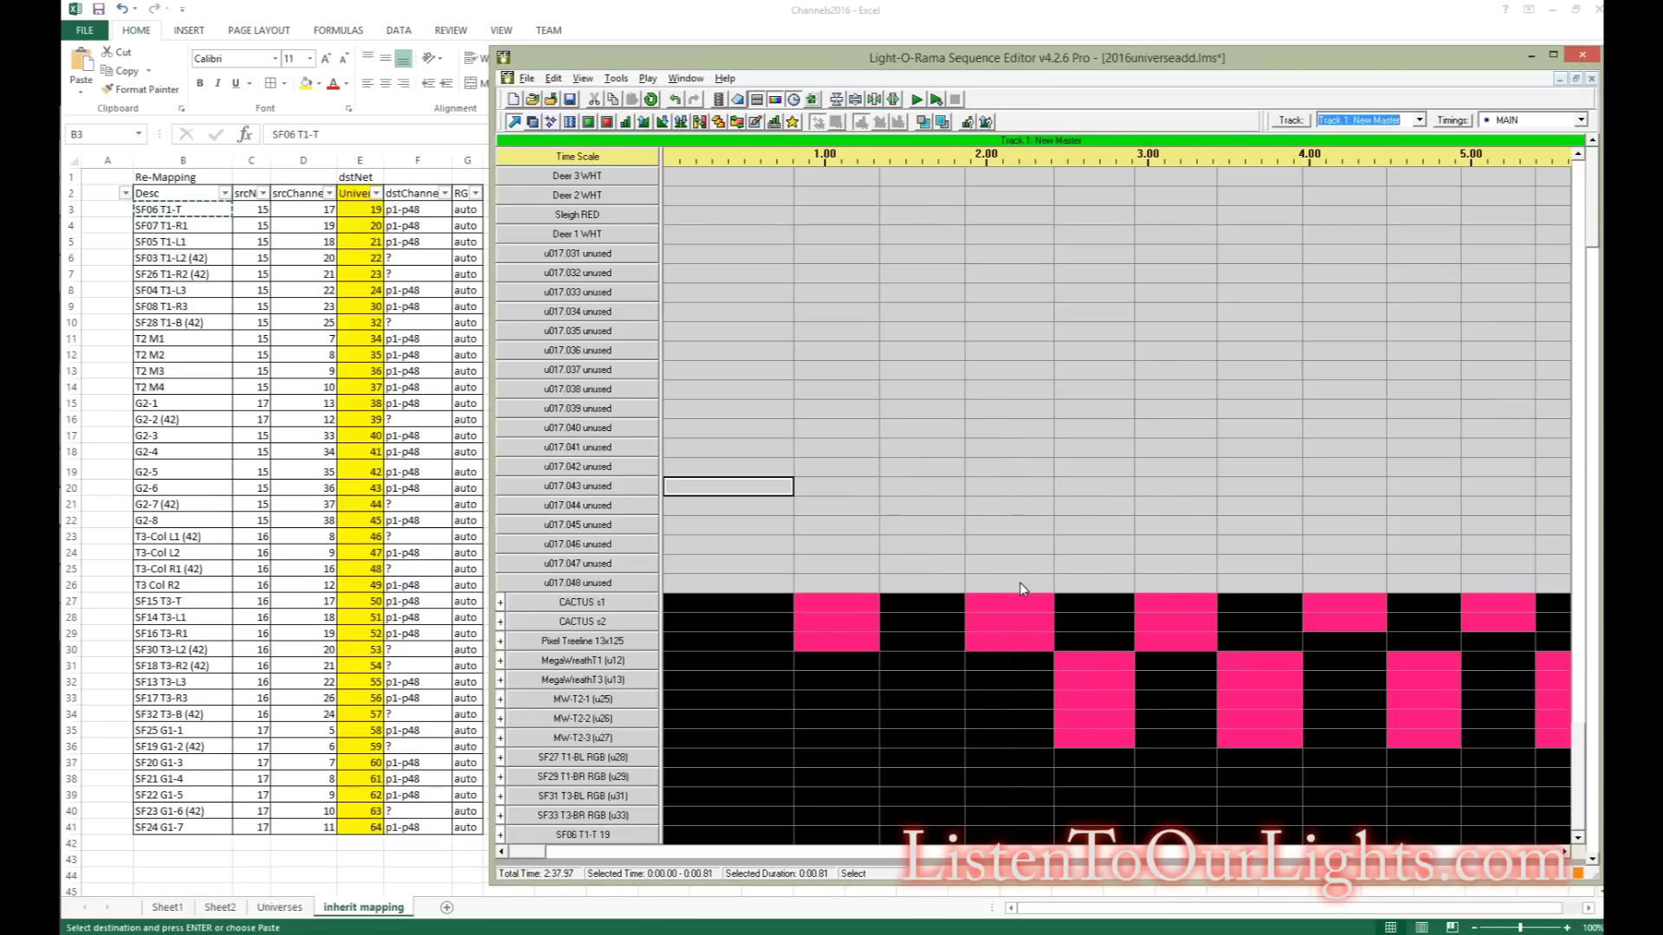
Step: Rename the new SF06 T1-T channel group as SF06 T1-T (u19)
{"action": "right_click", "coordinate": [530, 833]}
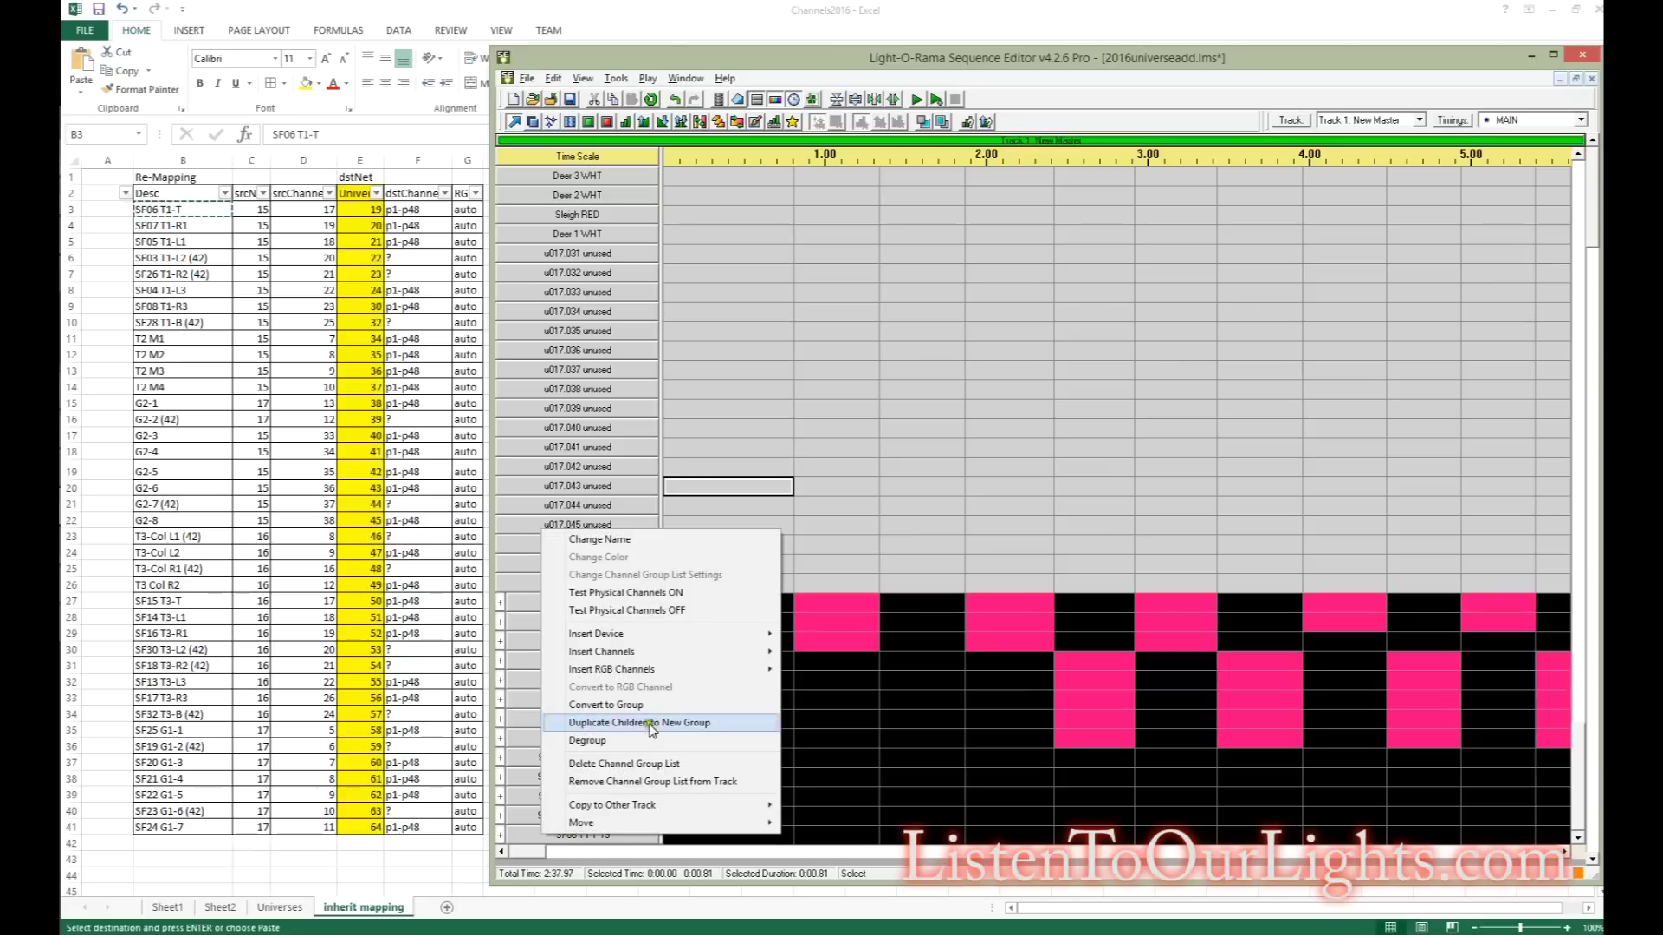
{"action": "left_click", "coordinate": [641, 546]}
{"action": "key", "text": "End"}
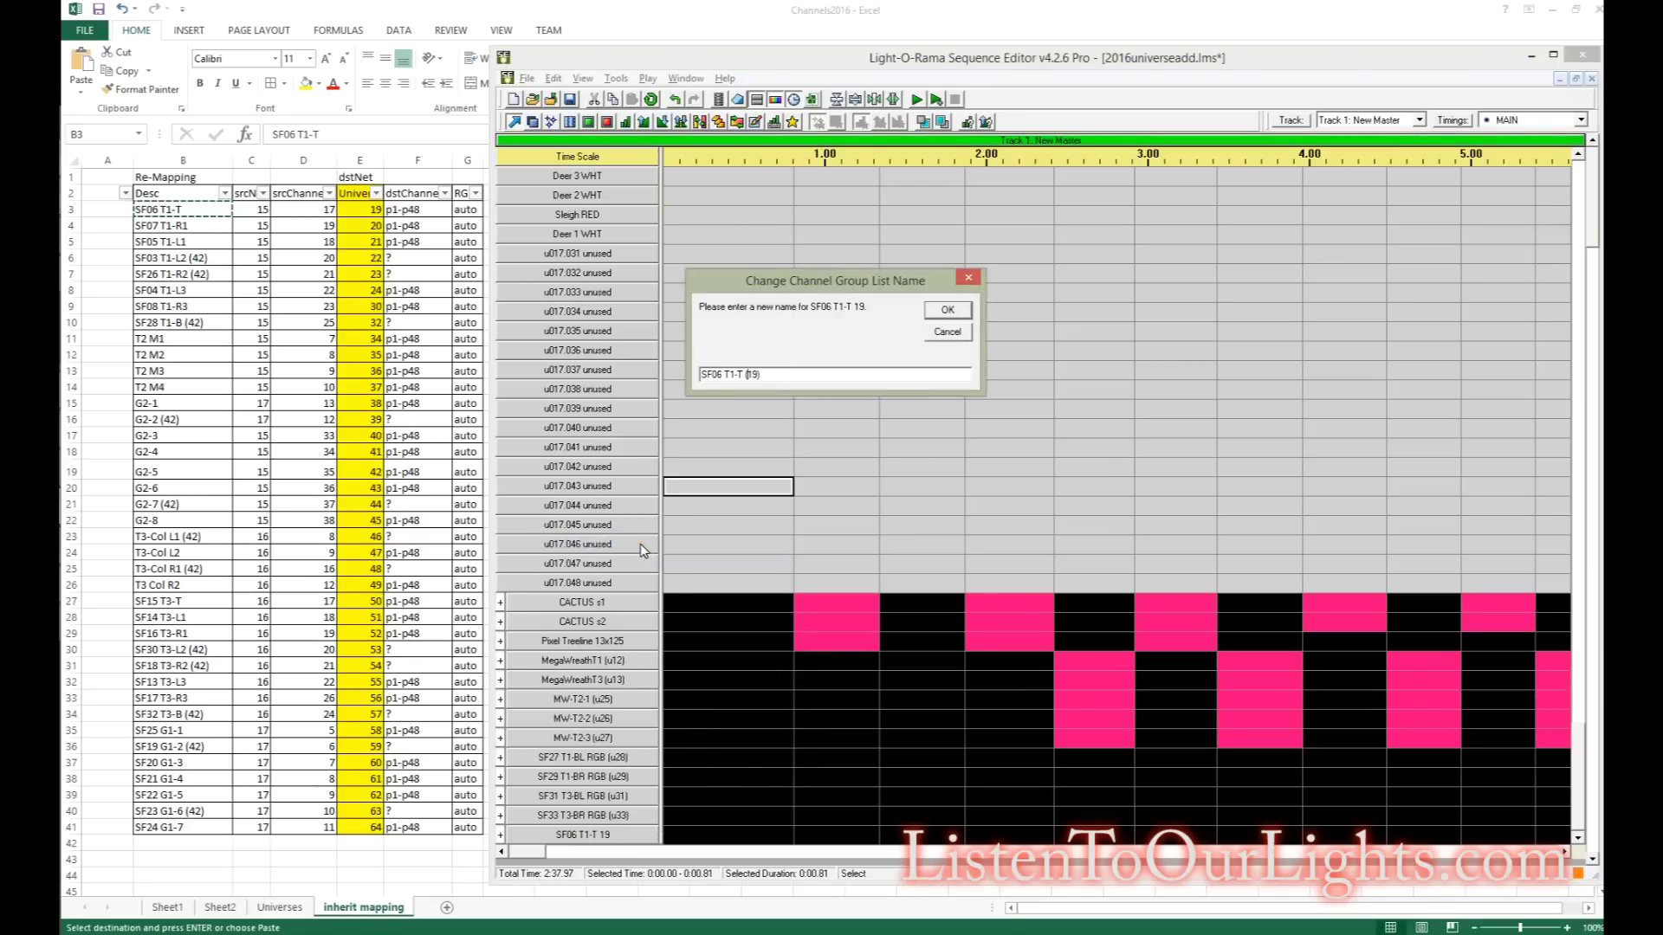
{"action": "left_click", "coordinate": [947, 310]}
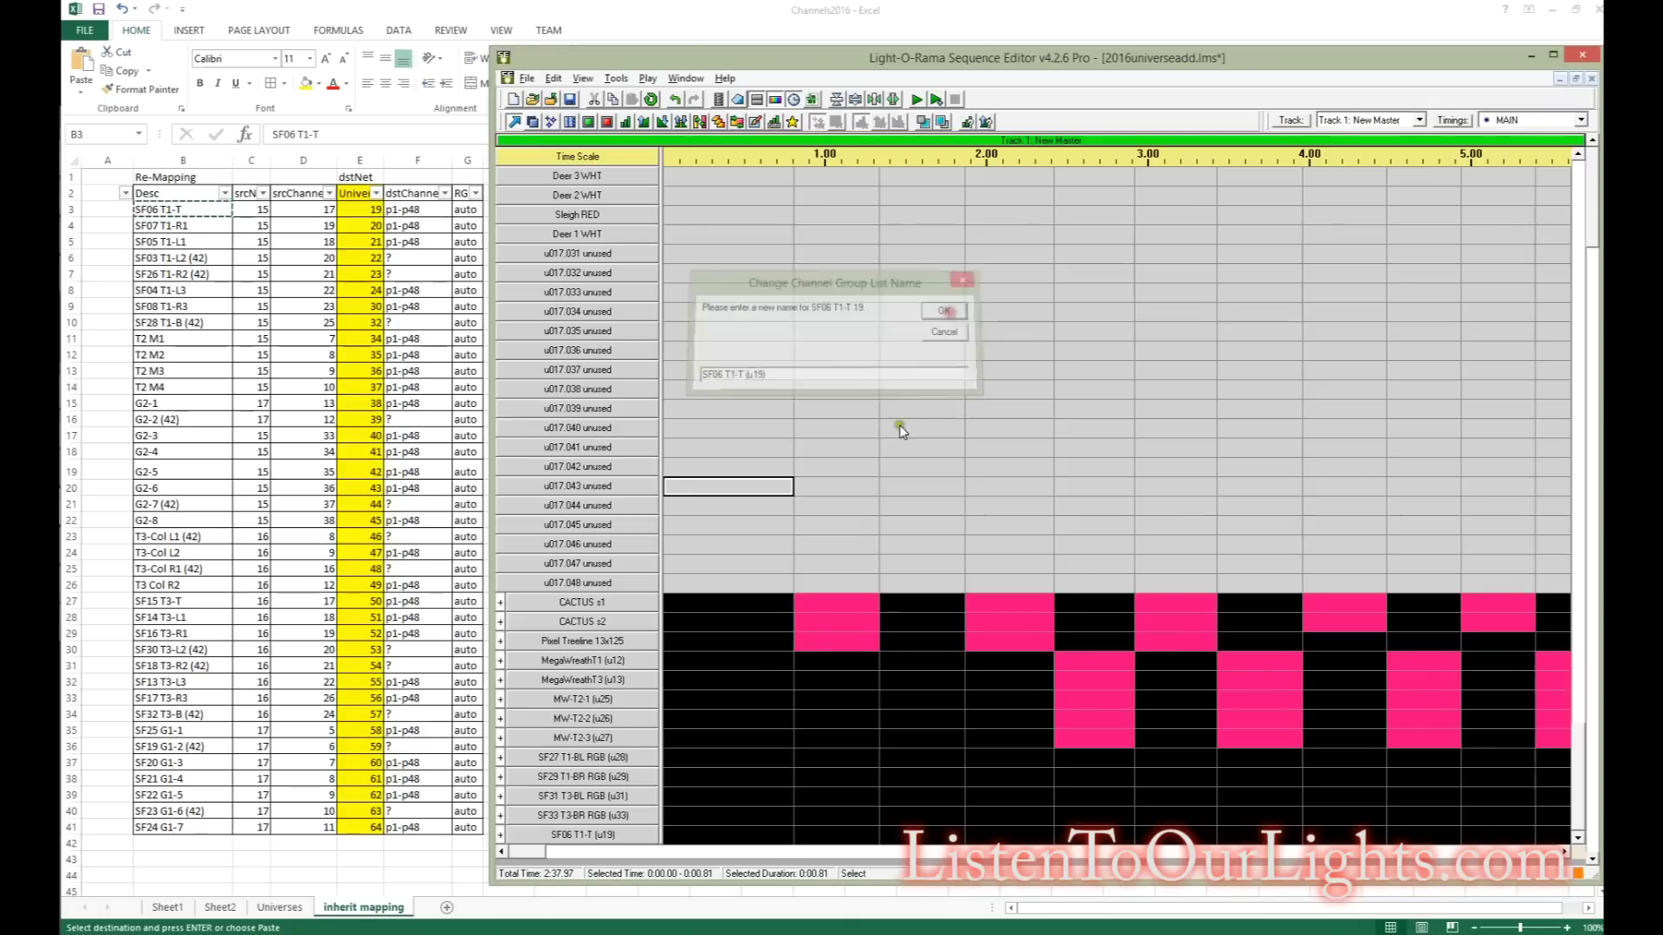
Step: Expand the SF06 T1-T (u19) group, inspect the RGB channel settings of pixel 2, and collapse the group again
{"action": "left_click", "coordinate": [502, 832]}
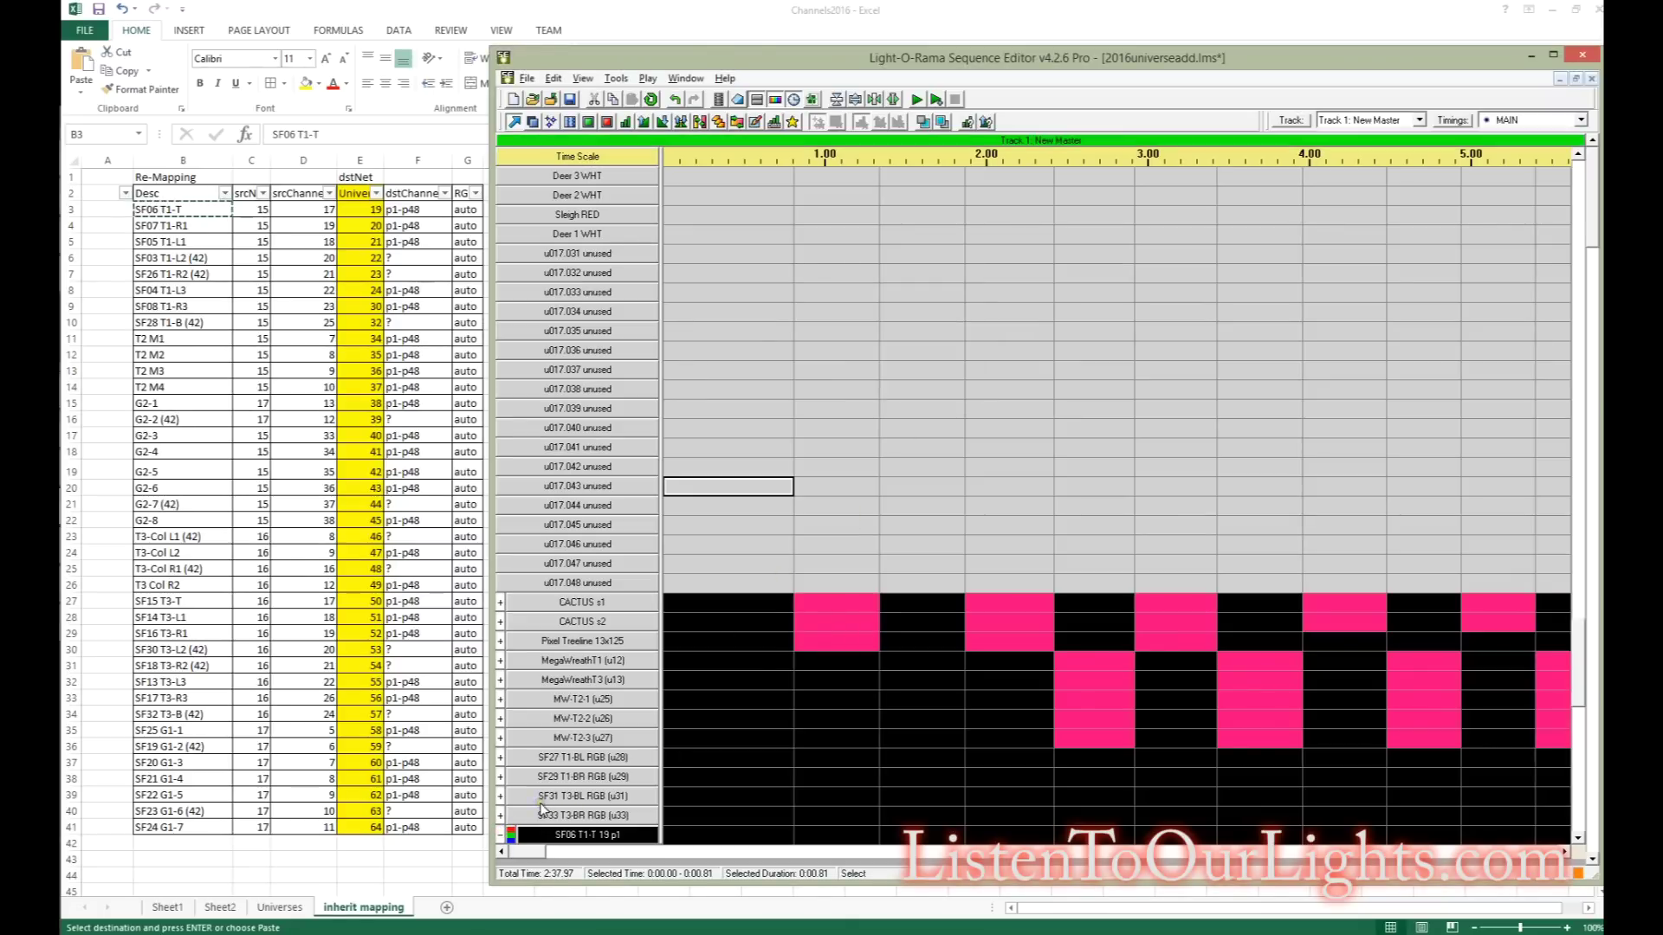
{"action": "scroll", "coordinate": [643, 791], "scroll_direction": "down", "scroll_amount": 5}
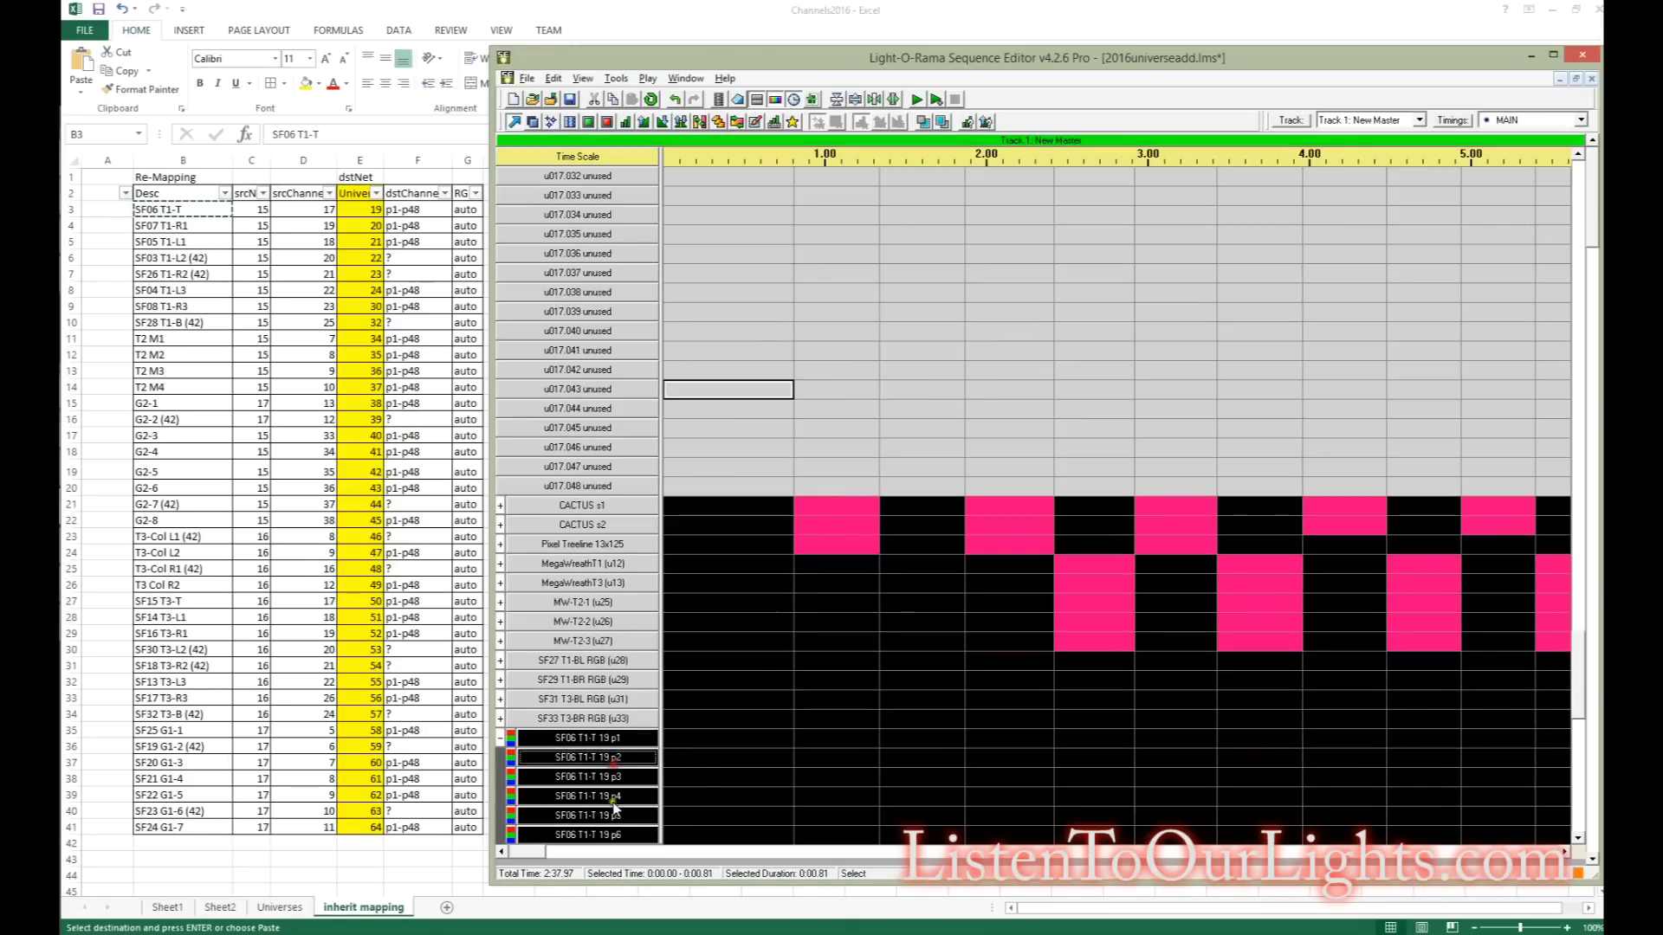
{"action": "left_click", "coordinate": [612, 803]}
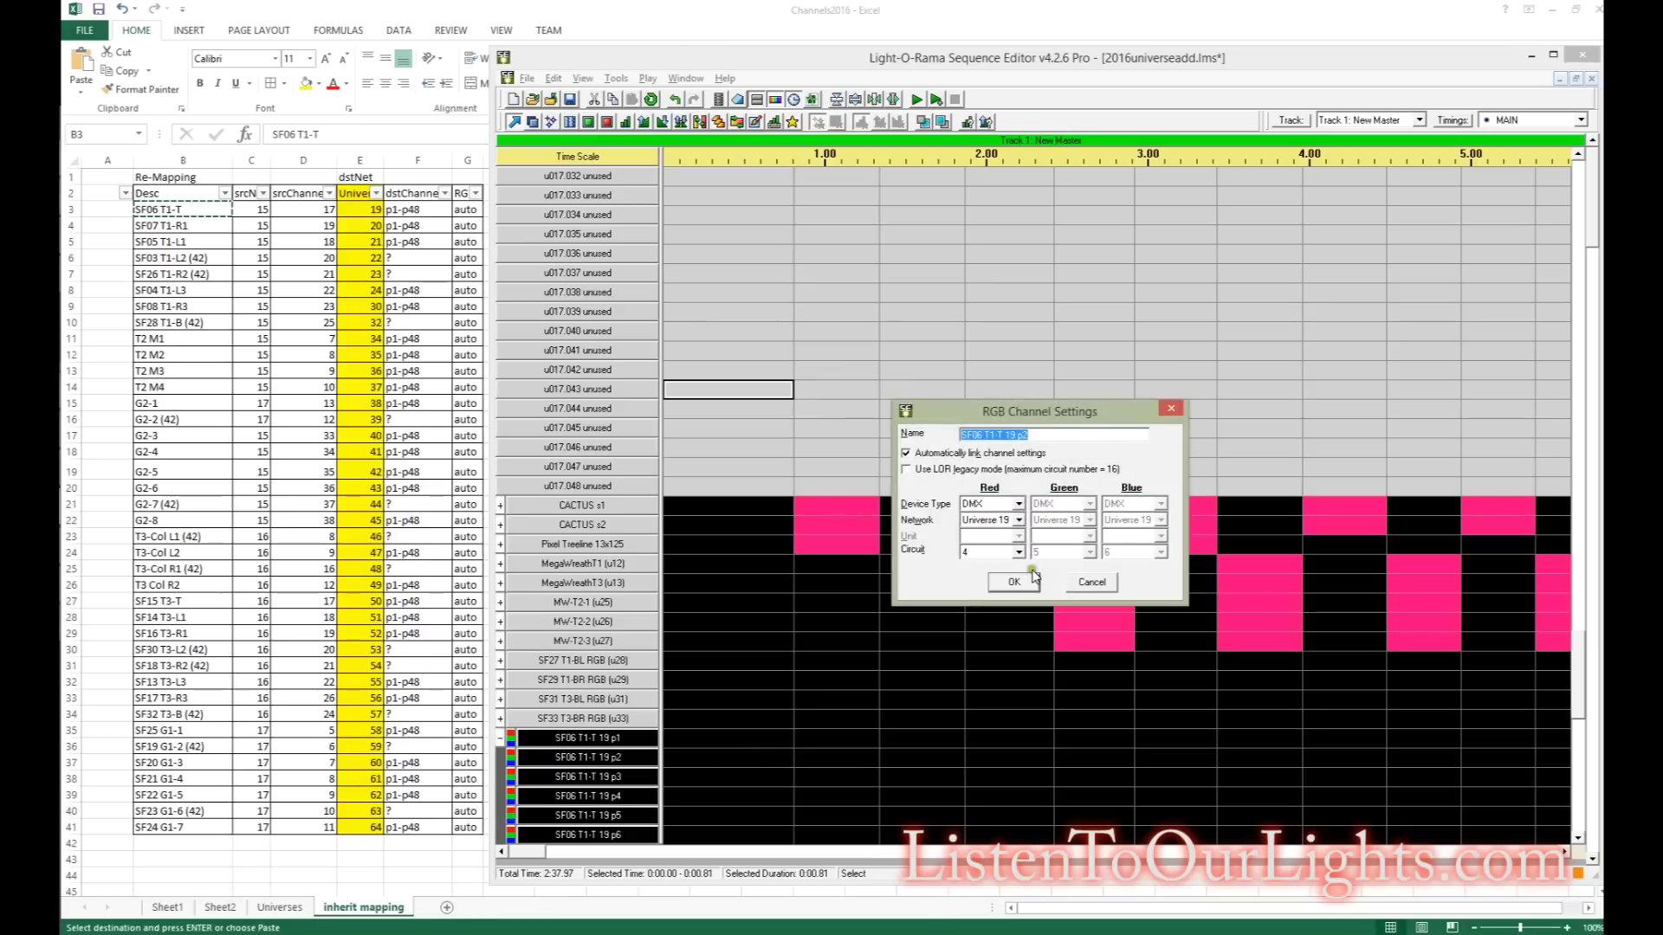
{"action": "left_click", "coordinate": [1173, 410]}
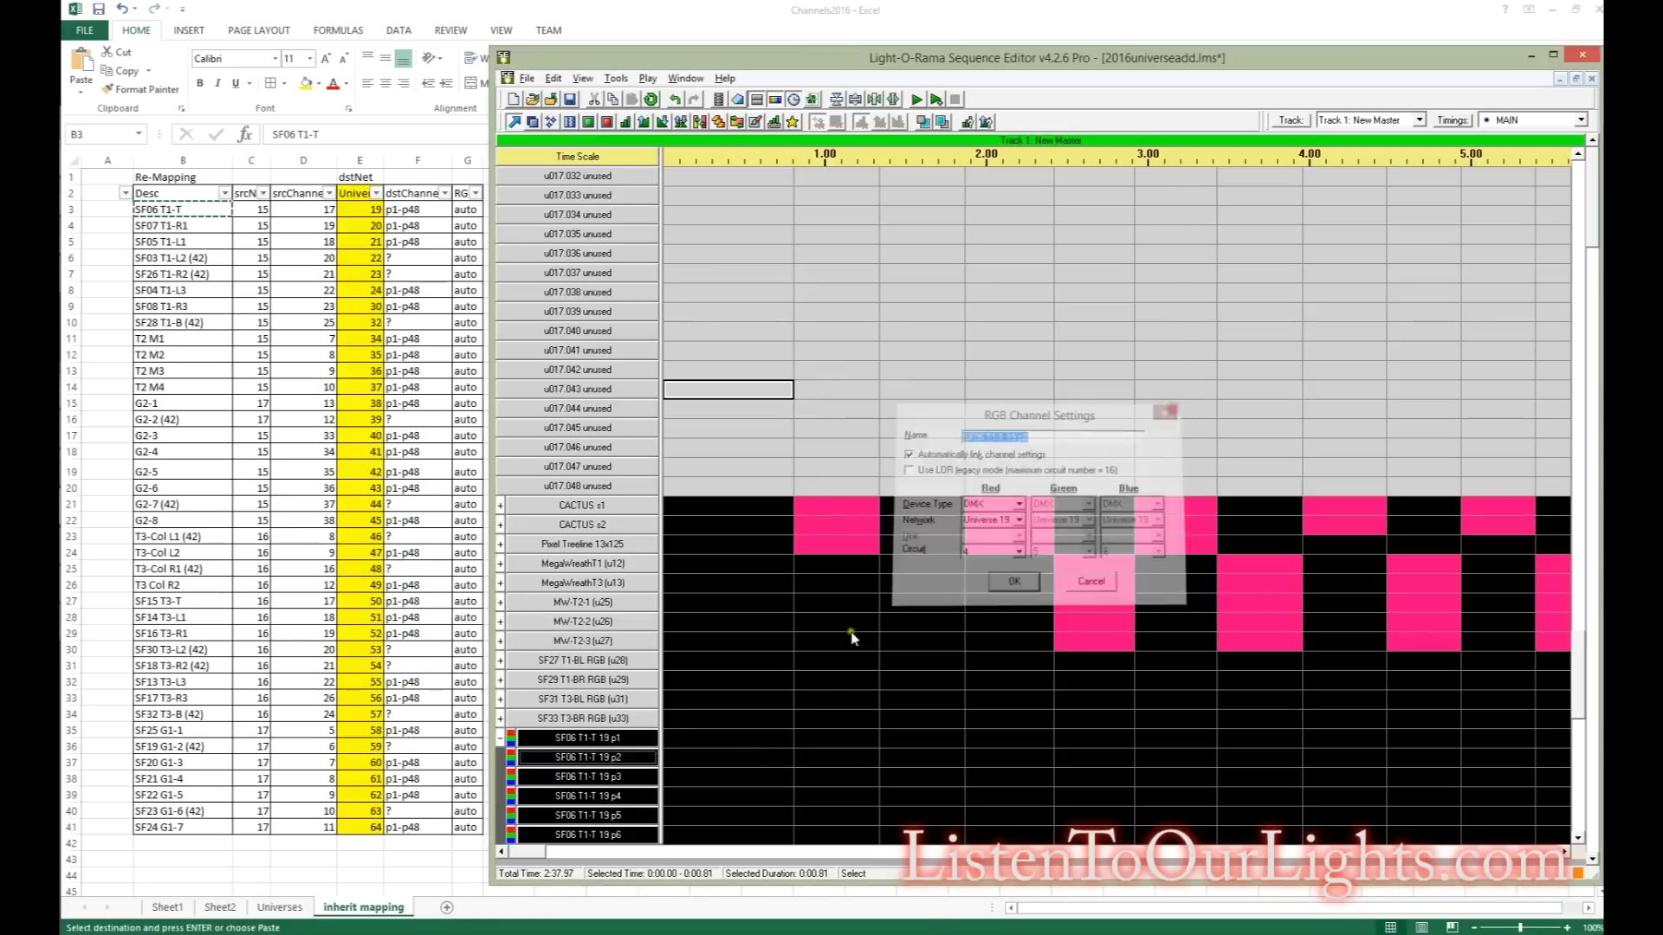
{"action": "left_click", "coordinate": [502, 742]}
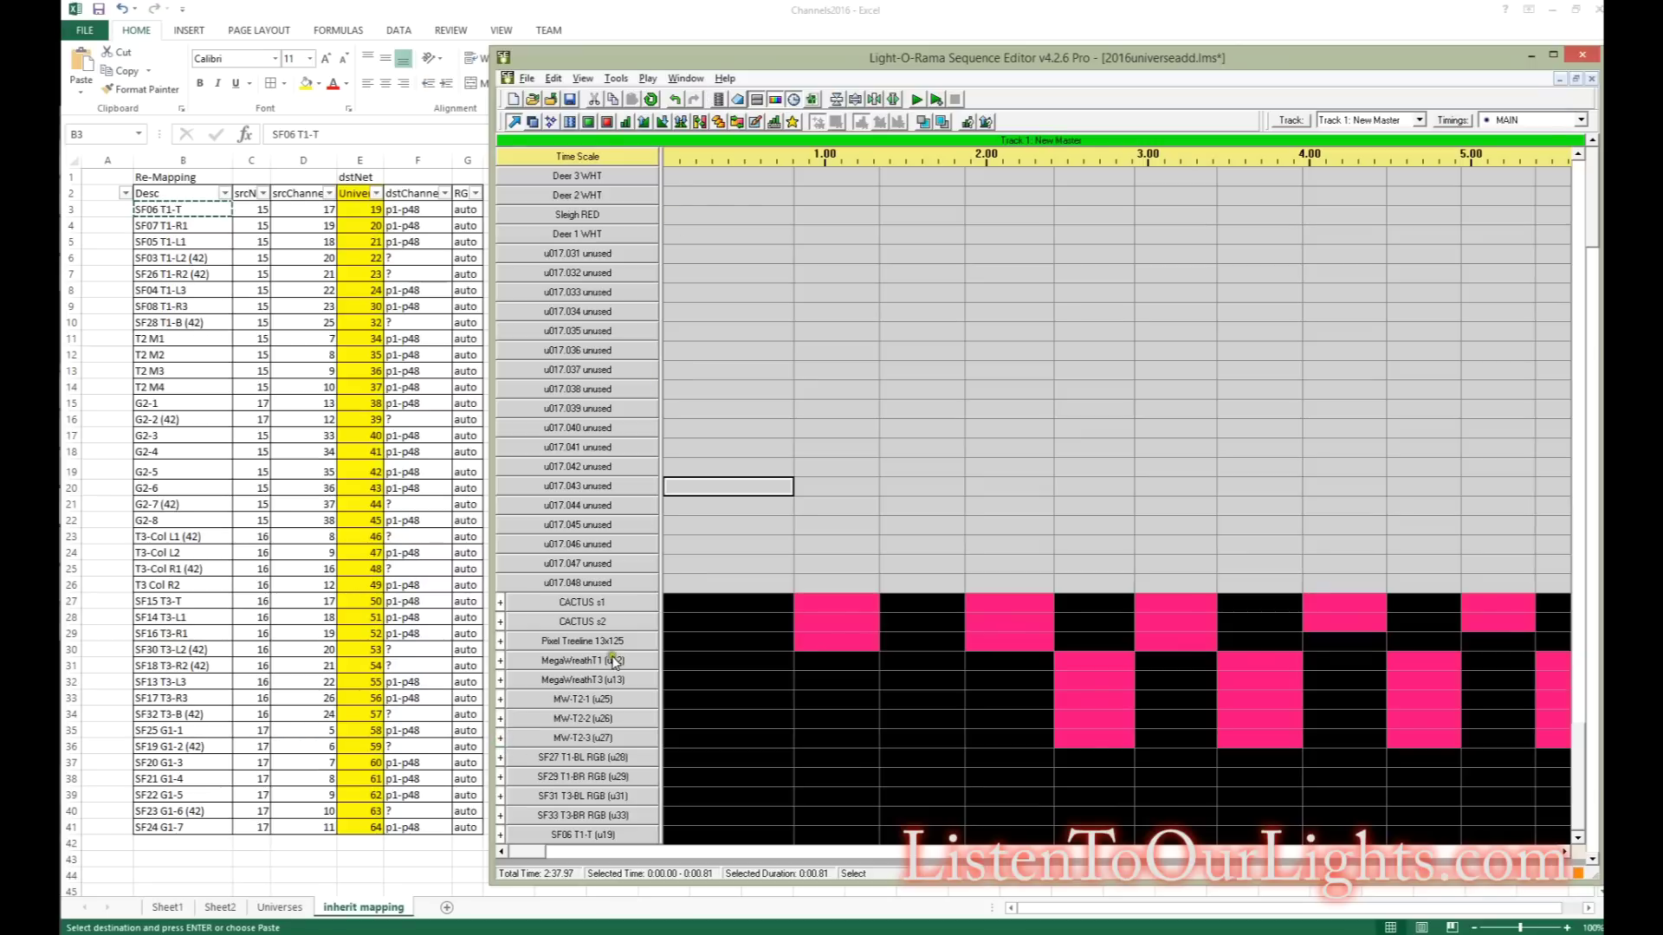
Step: Mark the SF06 T1-T row as done in the Excel mapping sheet with an x in cell A3
{"action": "left_click", "coordinate": [230, 213]}
{"action": "left_click", "coordinate": [123, 214]}
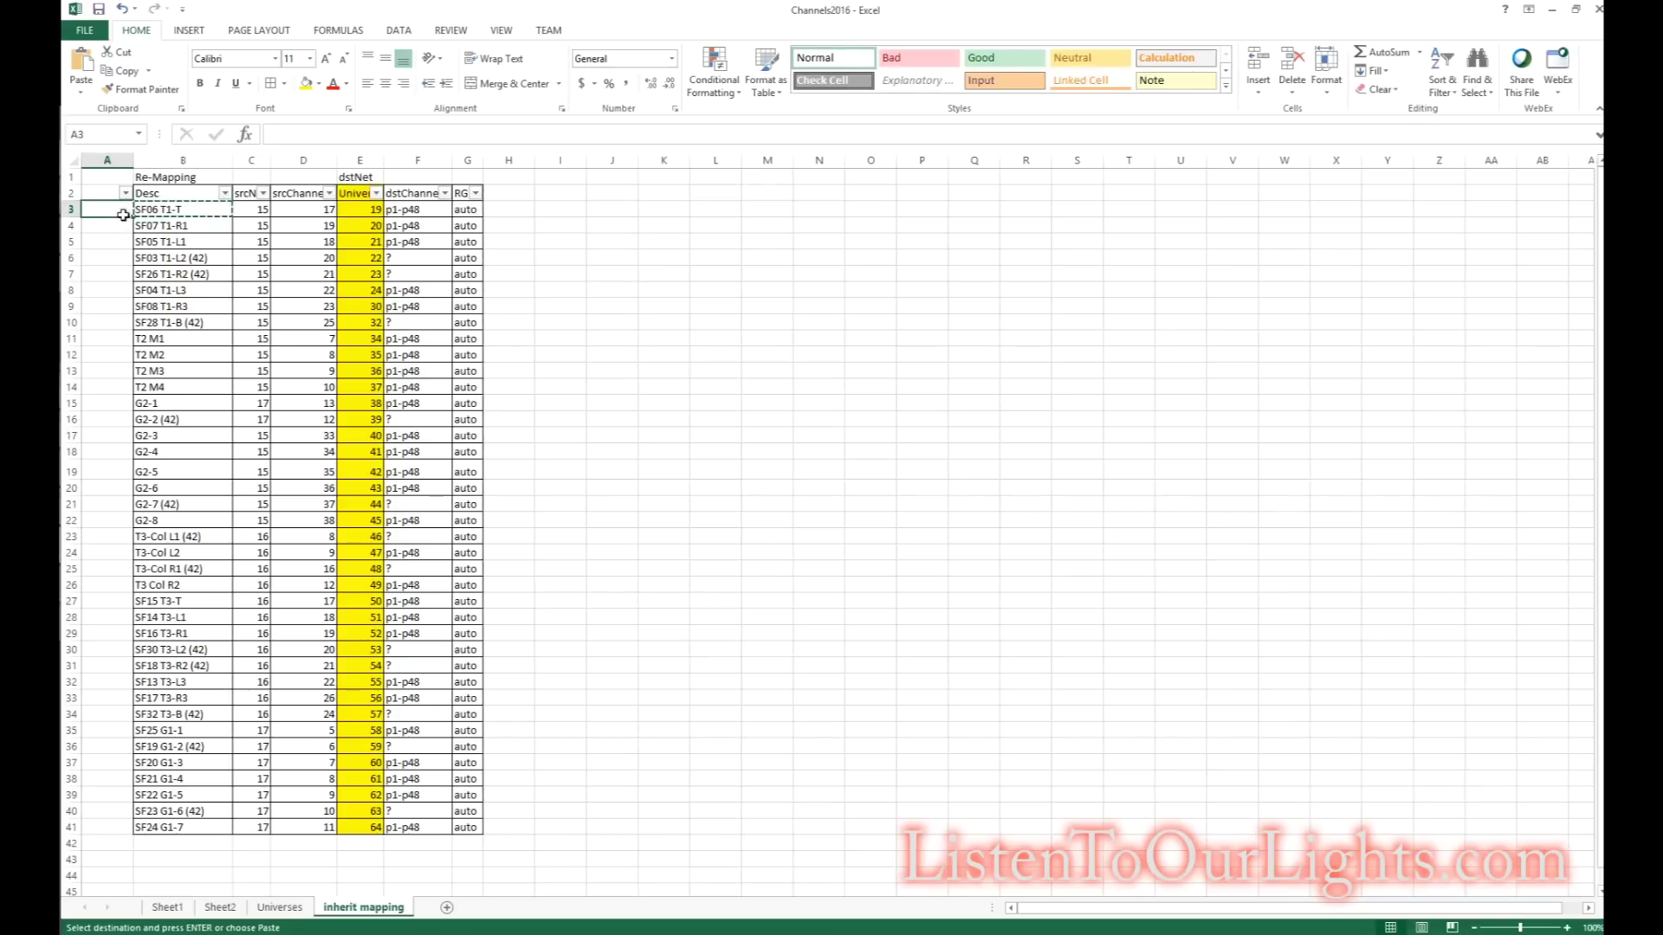
{"action": "type", "text": "x"}
Step: Copy the SF07 T1-R1 description, check its destination universe, and return to the Light-O-Rama Sequence Editor
{"action": "left_click", "coordinate": [174, 226]}
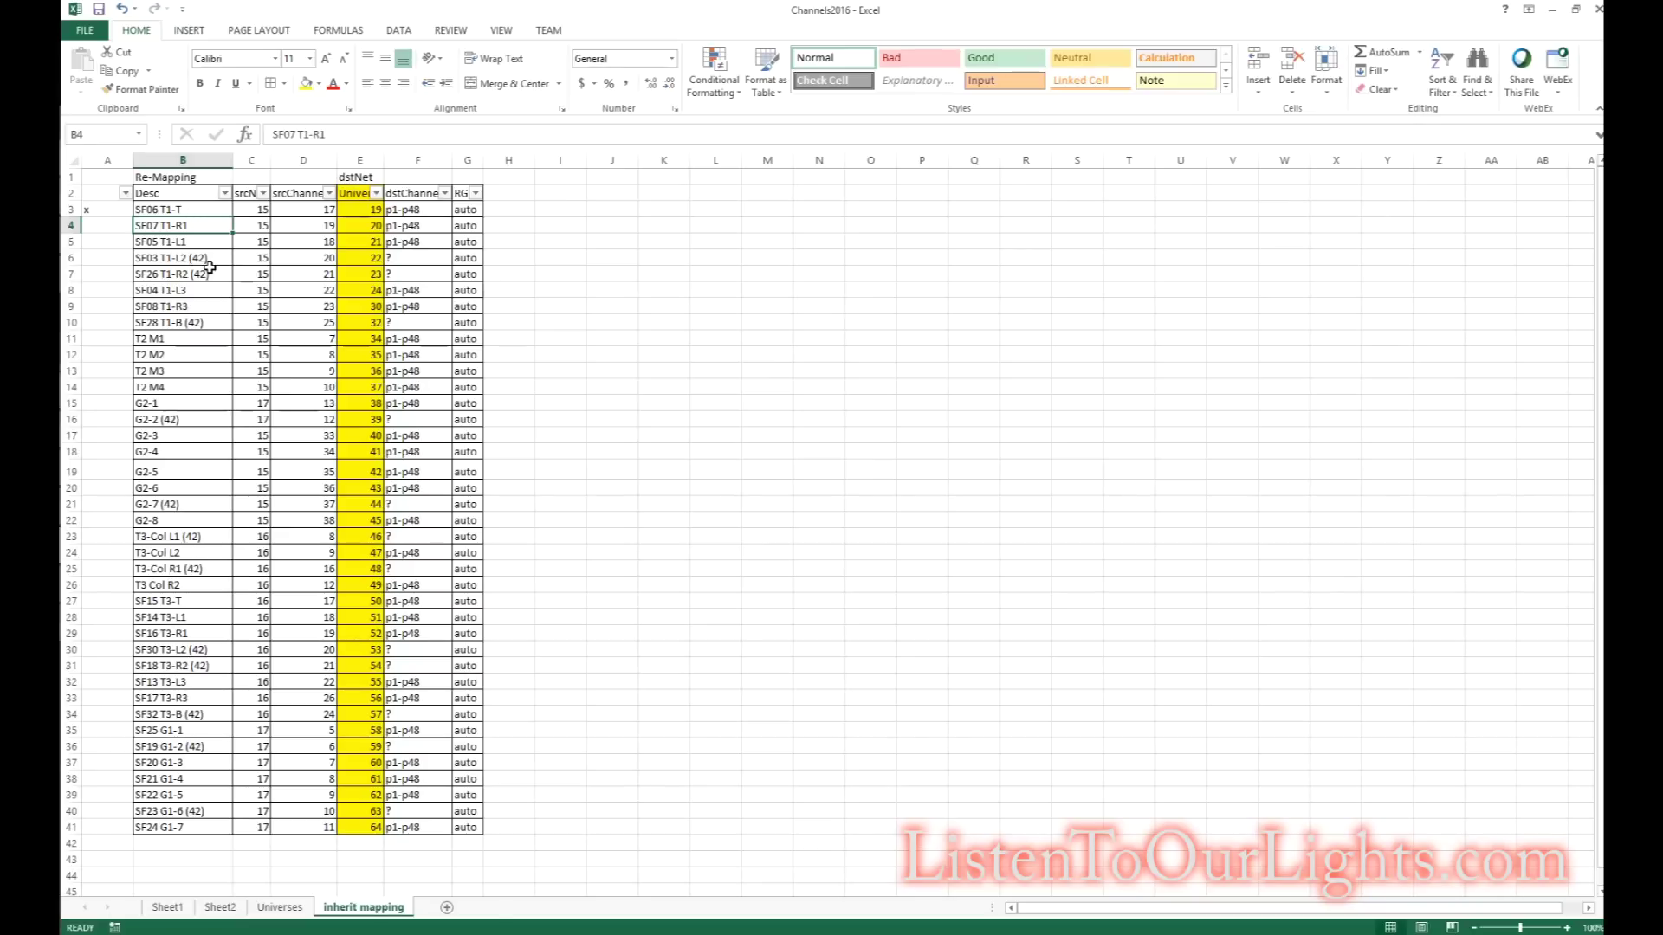
{"action": "key", "text": "ctrl+c"}
{"action": "left_click", "coordinate": [359, 226]}
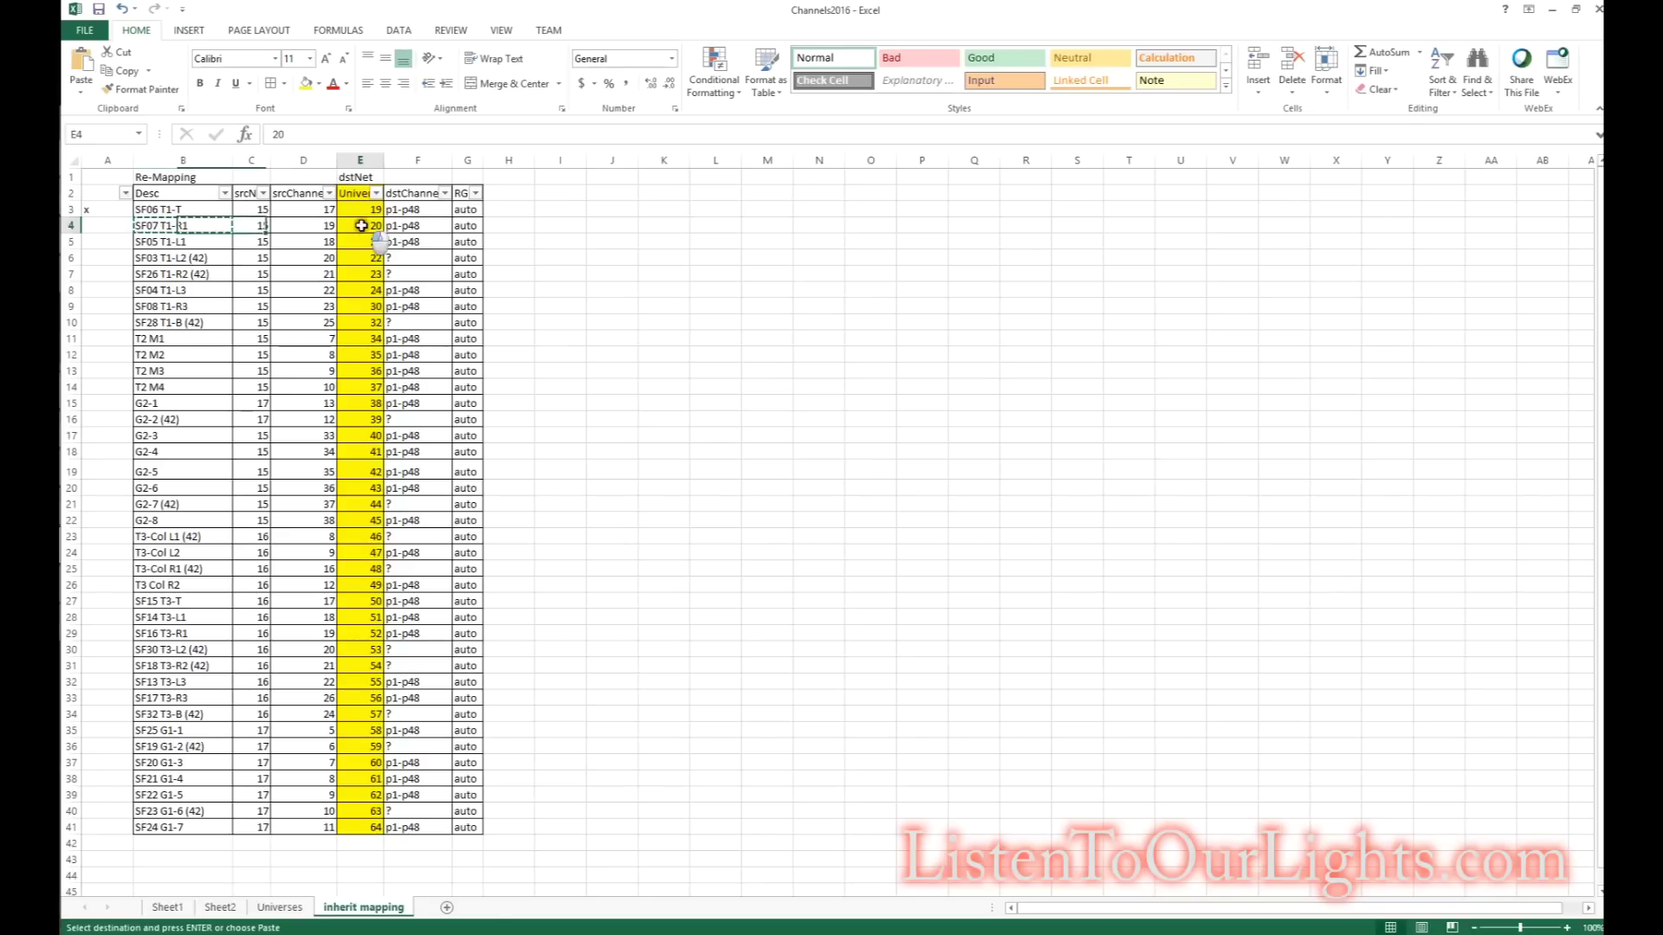
{"action": "key", "text": "alt"}
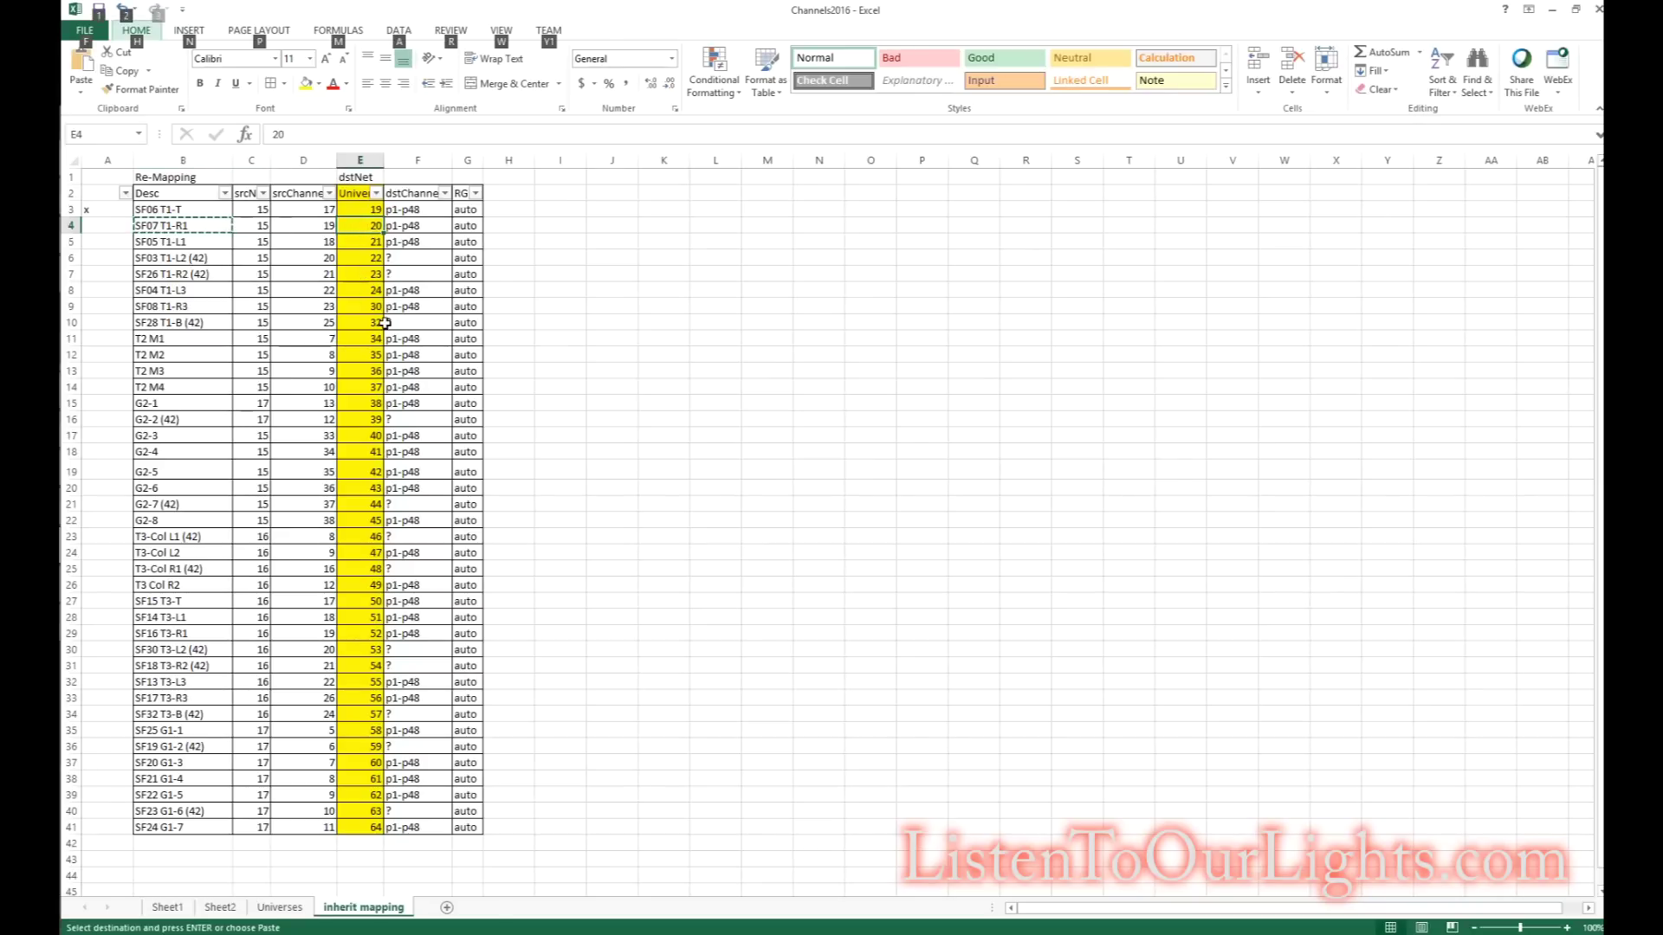
{"action": "key", "text": "alt+Tab"}
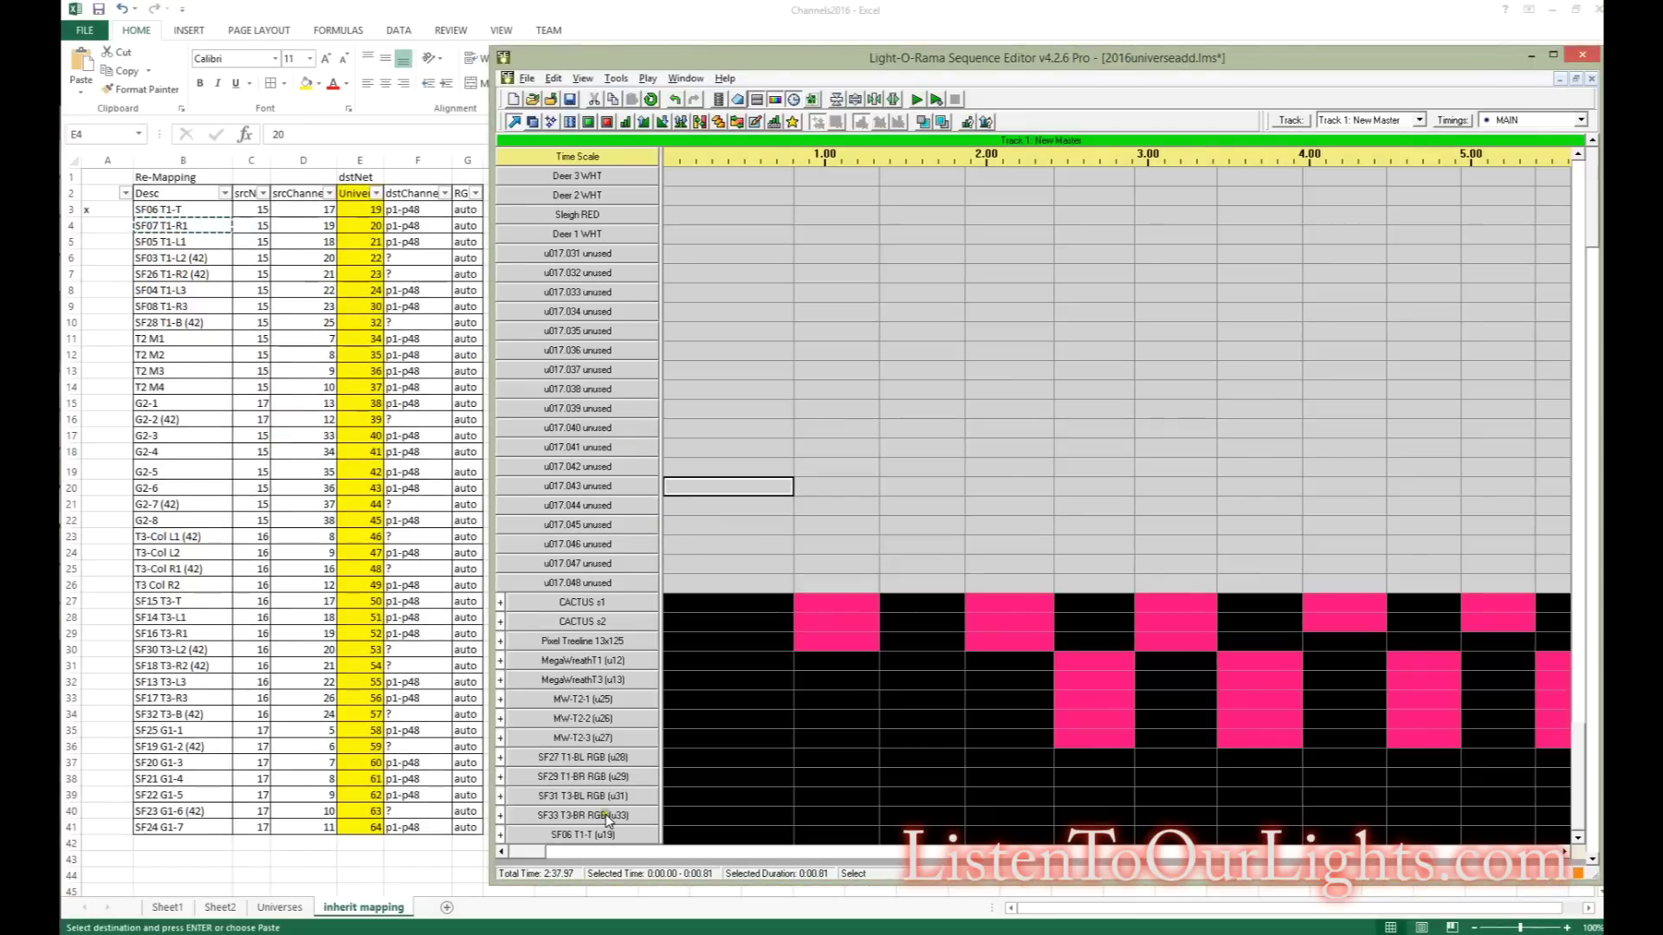
Step: Start a DMX universe device below the SF06 T1-T (u19) group, named SF07 T1-R1 and using RGB channels
{"action": "right_click", "coordinate": [605, 814]}
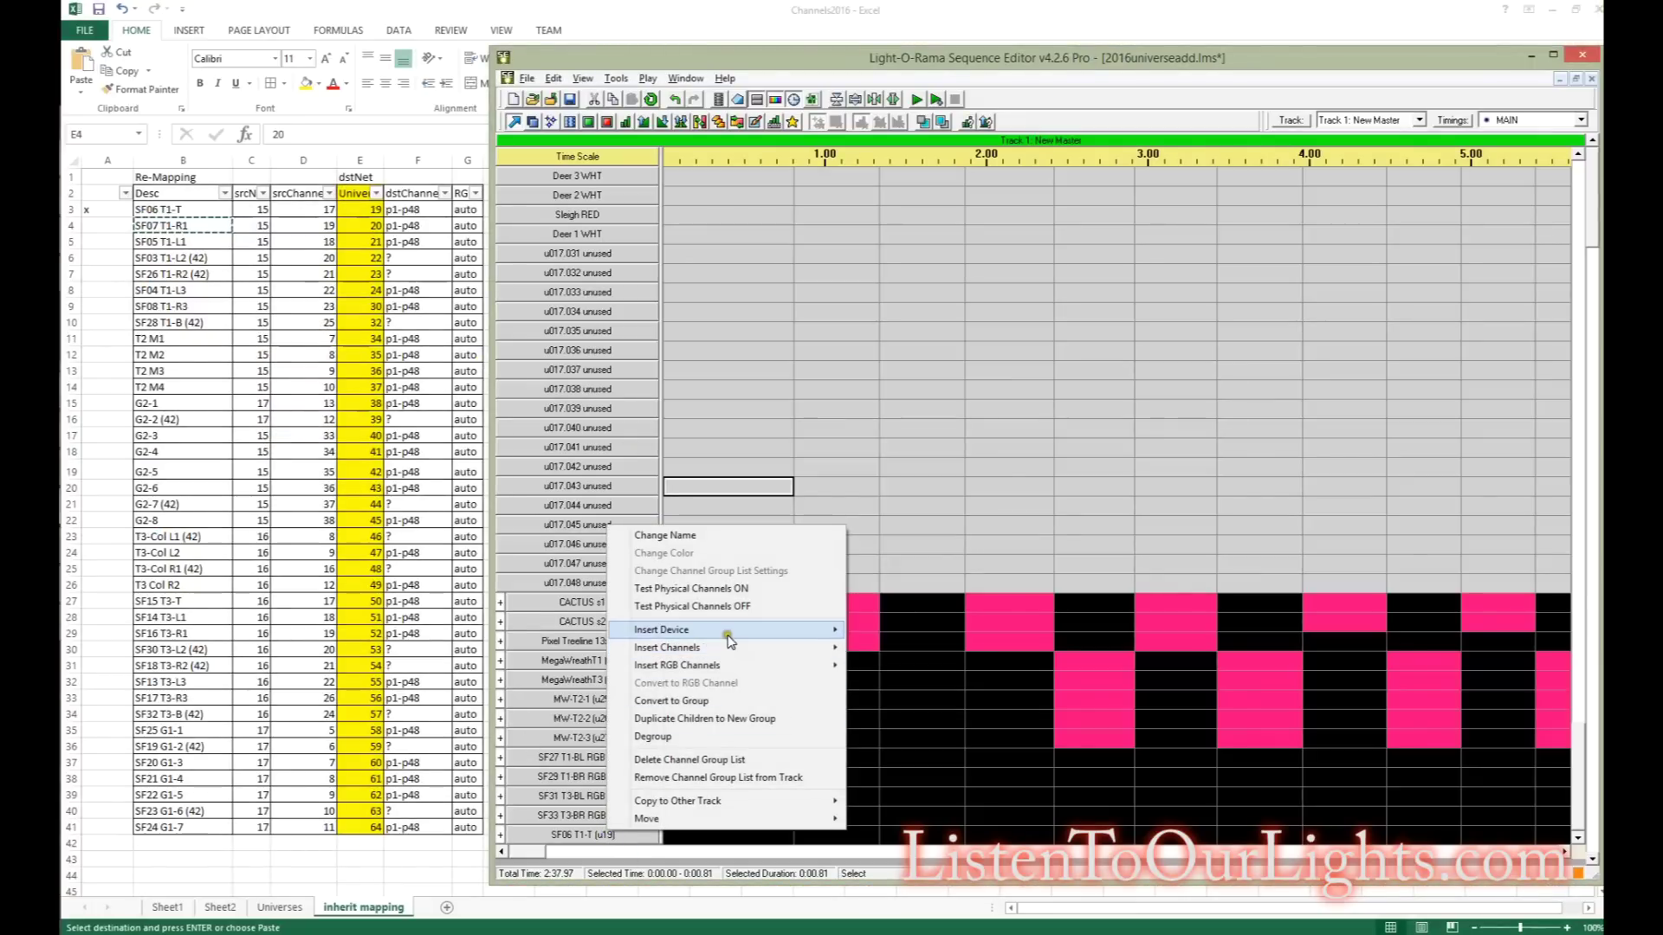
{"action": "mouse_move", "coordinate": [730, 641]}
{"action": "left_click", "coordinate": [892, 648]}
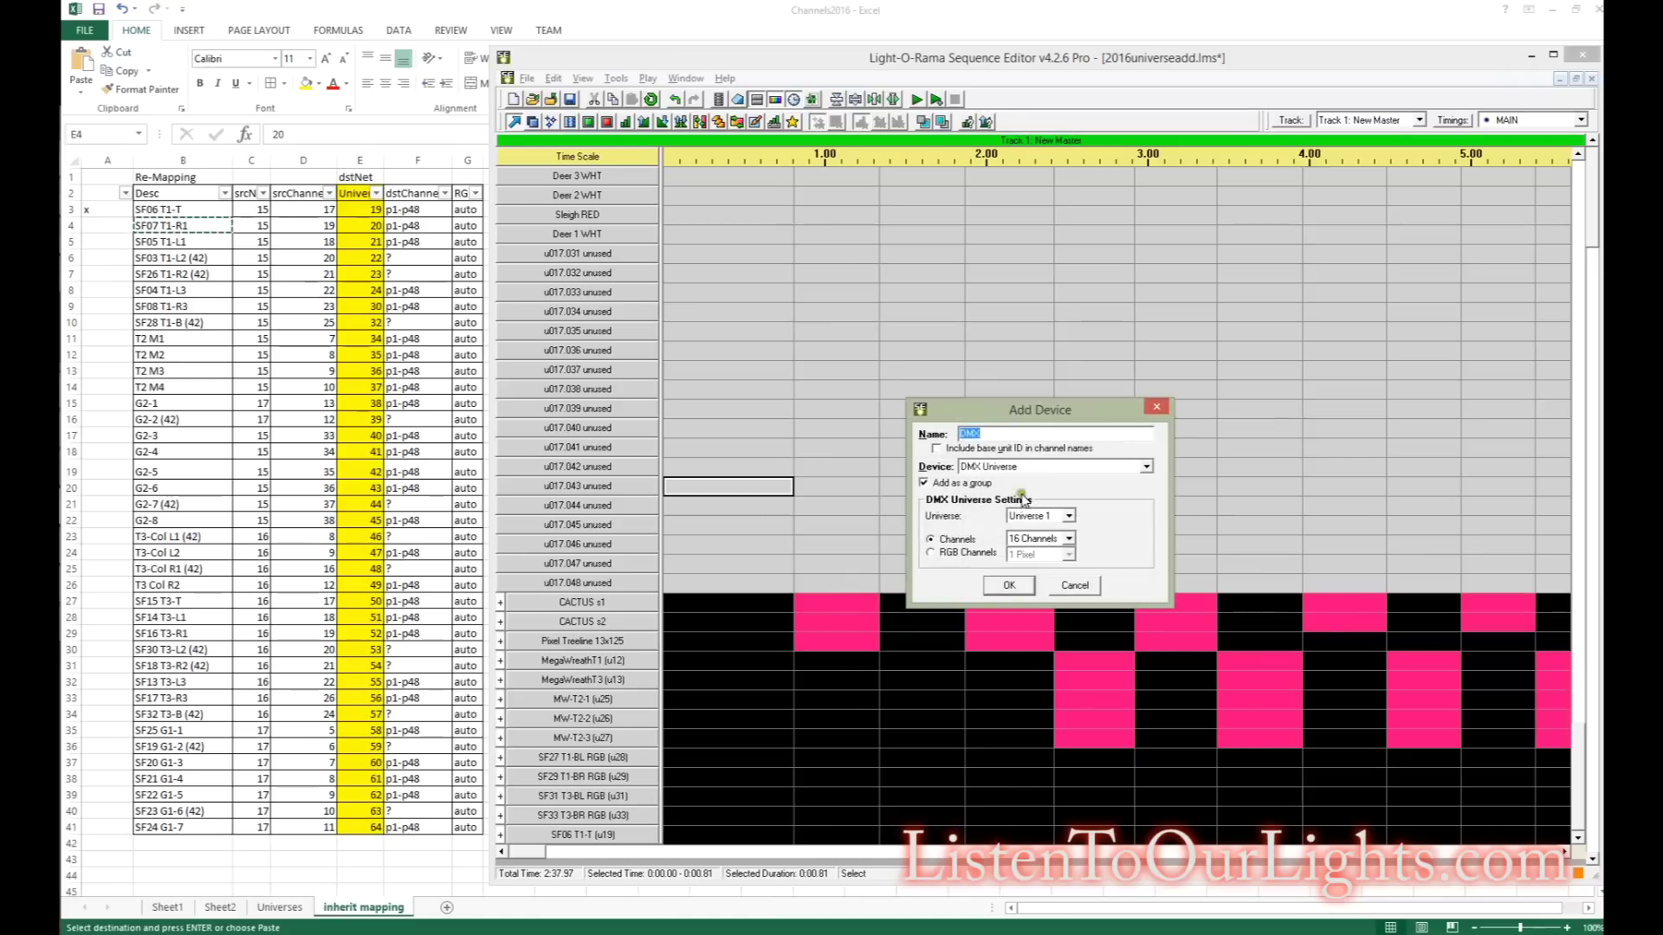
{"action": "key", "text": "ctrl+v"}
{"action": "left_click", "coordinate": [977, 553]}
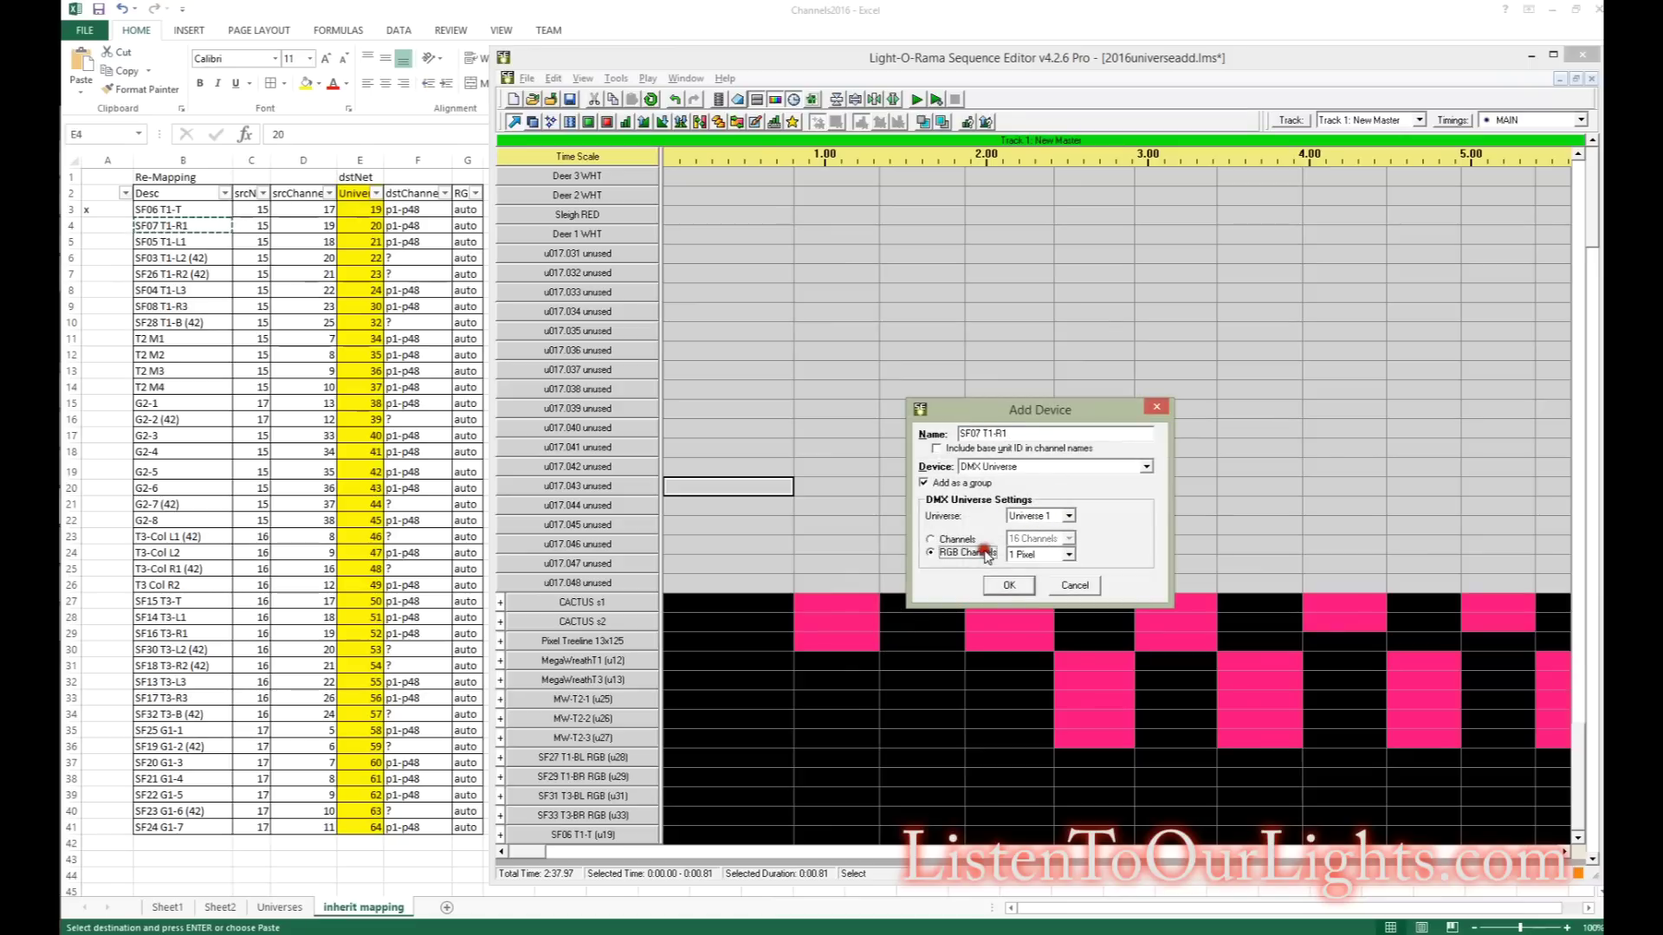
Step: Assign the SF07 T1-R1 device to Universe 20 with 50 RGB pixels and add it to the track
{"action": "left_click", "coordinate": [1071, 516]}
{"action": "scroll", "coordinate": [1074, 581], "scroll_direction": "down", "scroll_amount": 7}
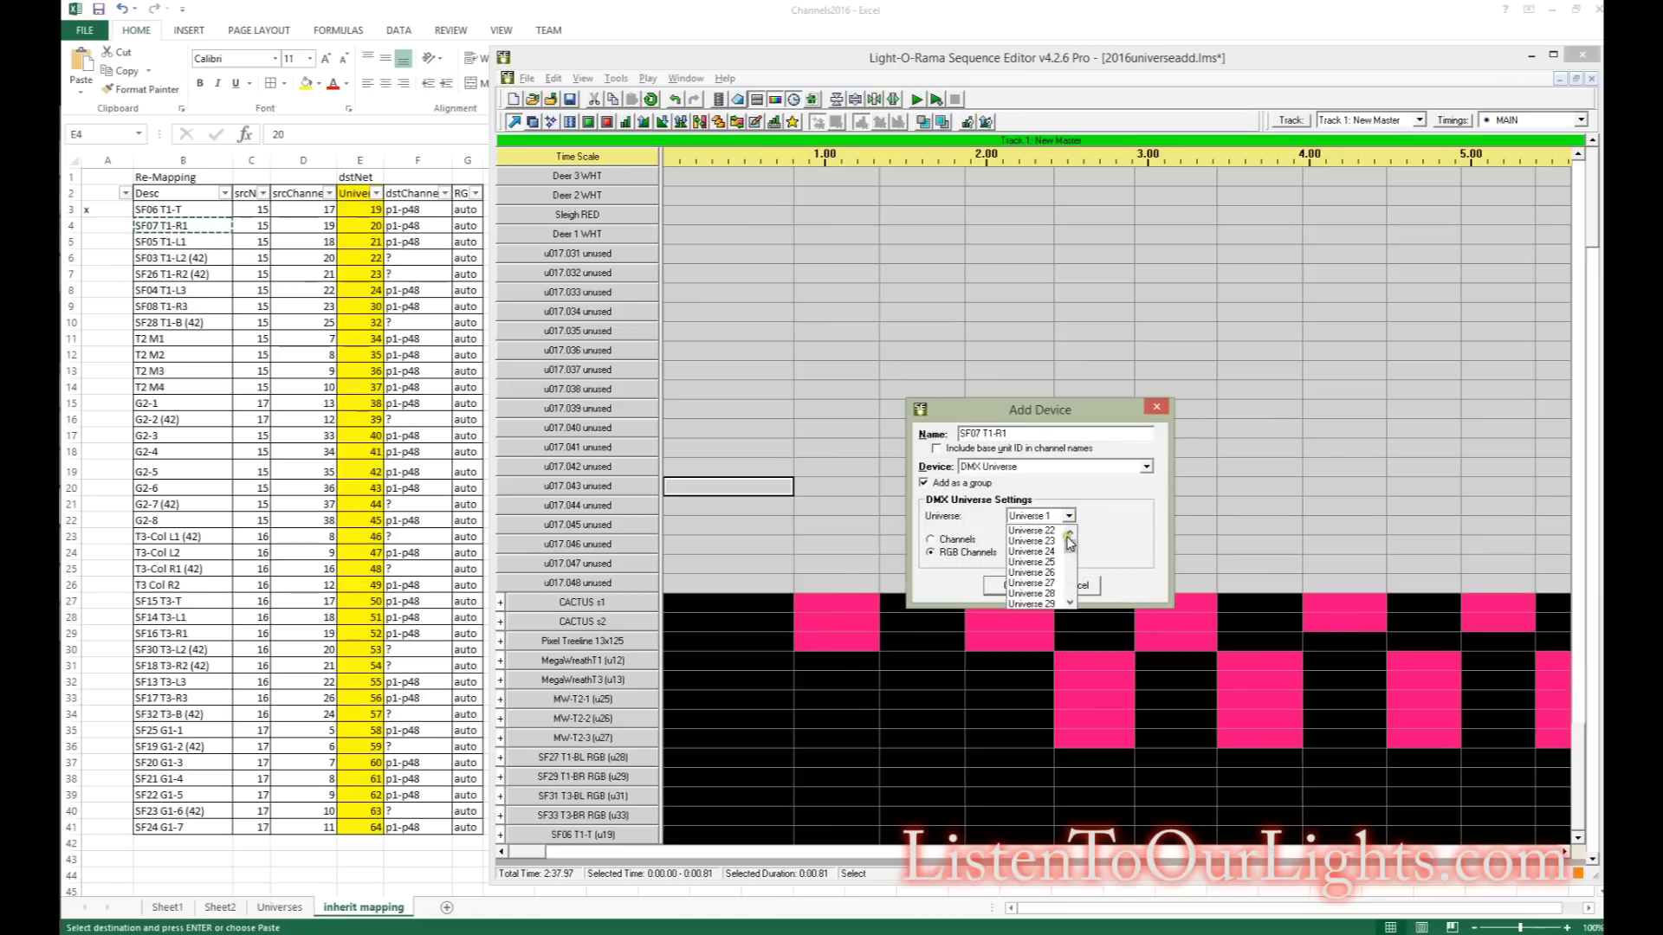
{"action": "scroll", "coordinate": [1071, 543], "scroll_direction": "up", "scroll_amount": 2}
{"action": "left_click", "coordinate": [1031, 530]}
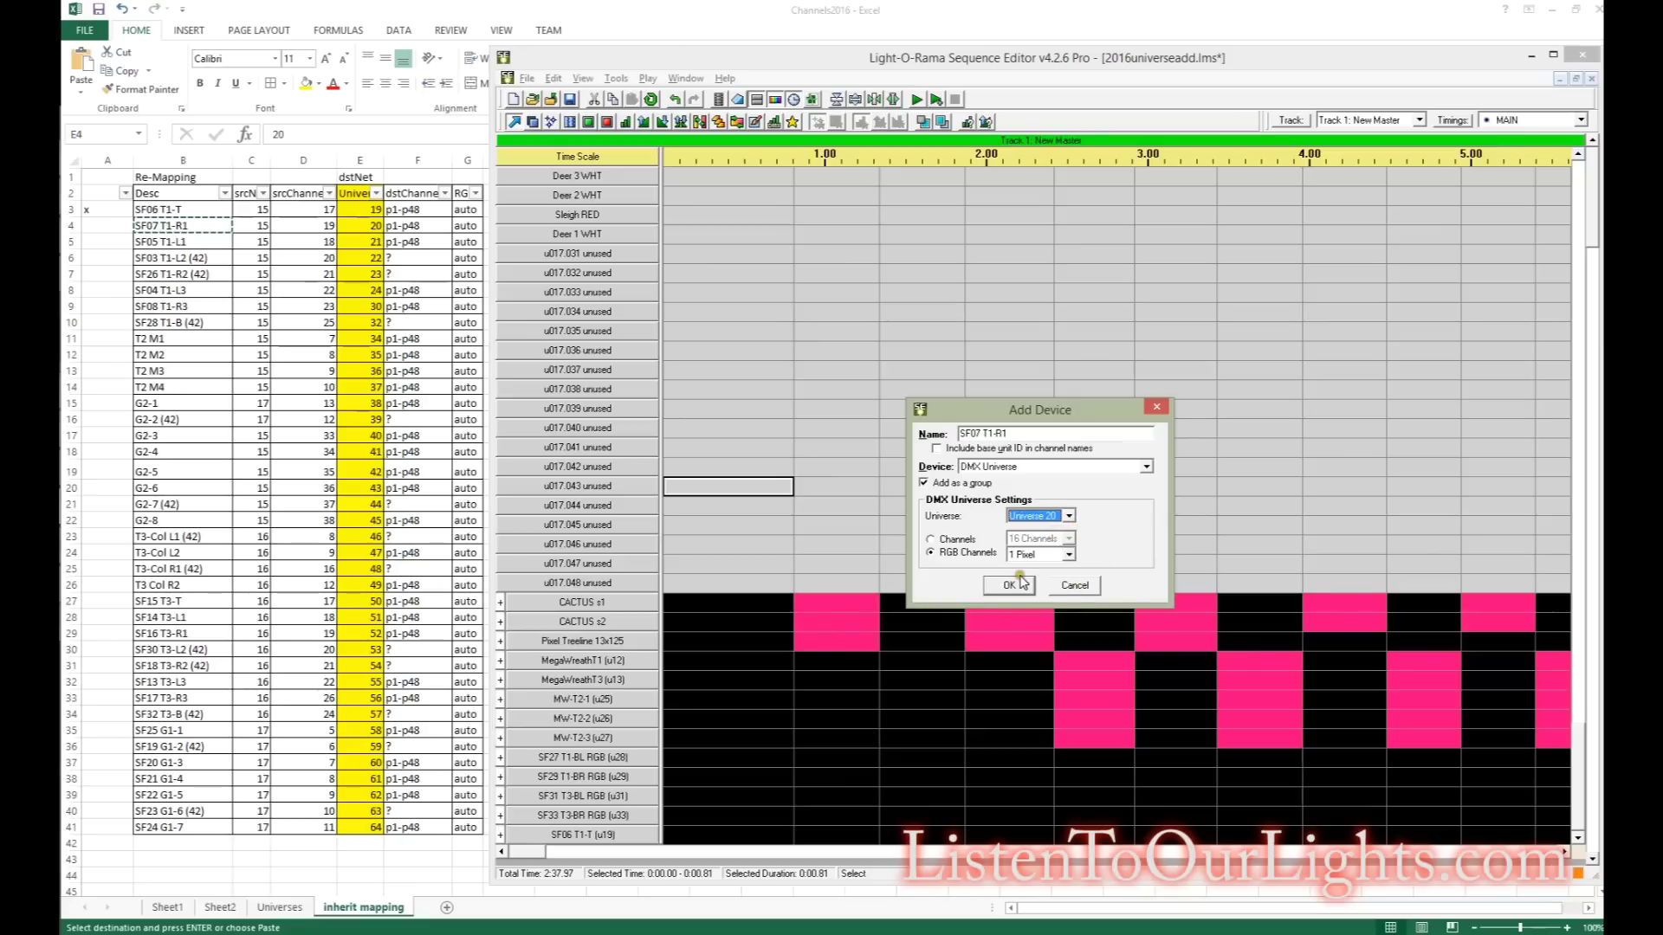
{"action": "left_click", "coordinate": [1068, 554]}
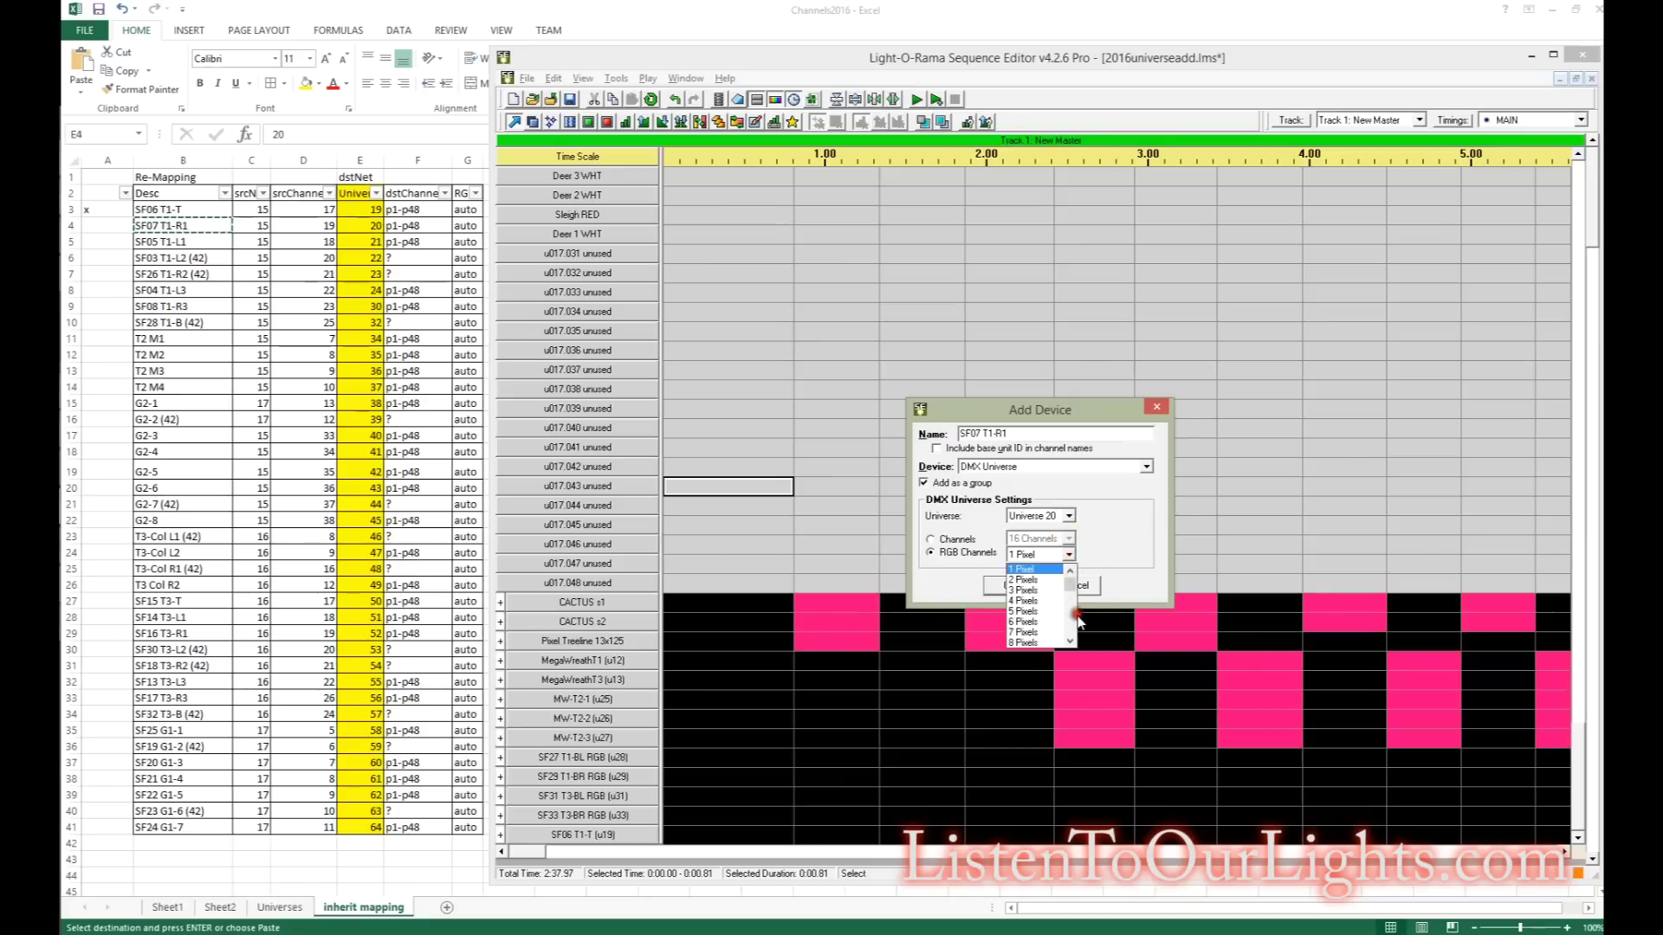
{"action": "scroll", "coordinate": [1074, 623], "scroll_direction": "down", "scroll_amount": 9}
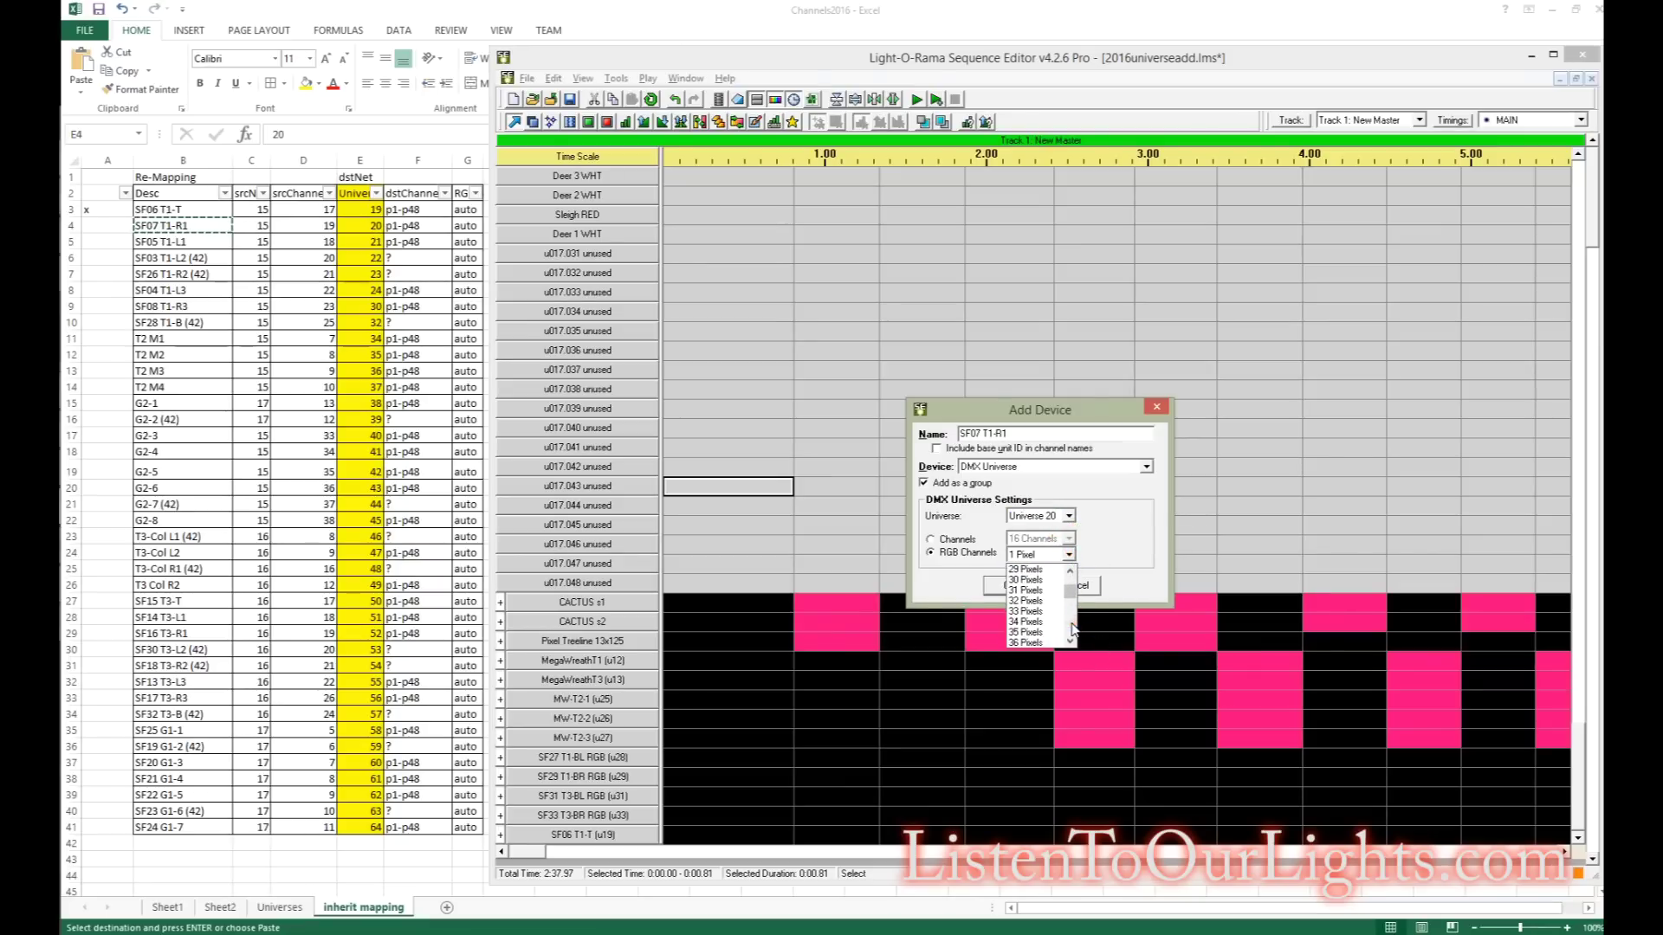
{"action": "scroll", "coordinate": [1074, 624], "scroll_direction": "down", "scroll_amount": 5}
{"action": "left_click", "coordinate": [1034, 643]}
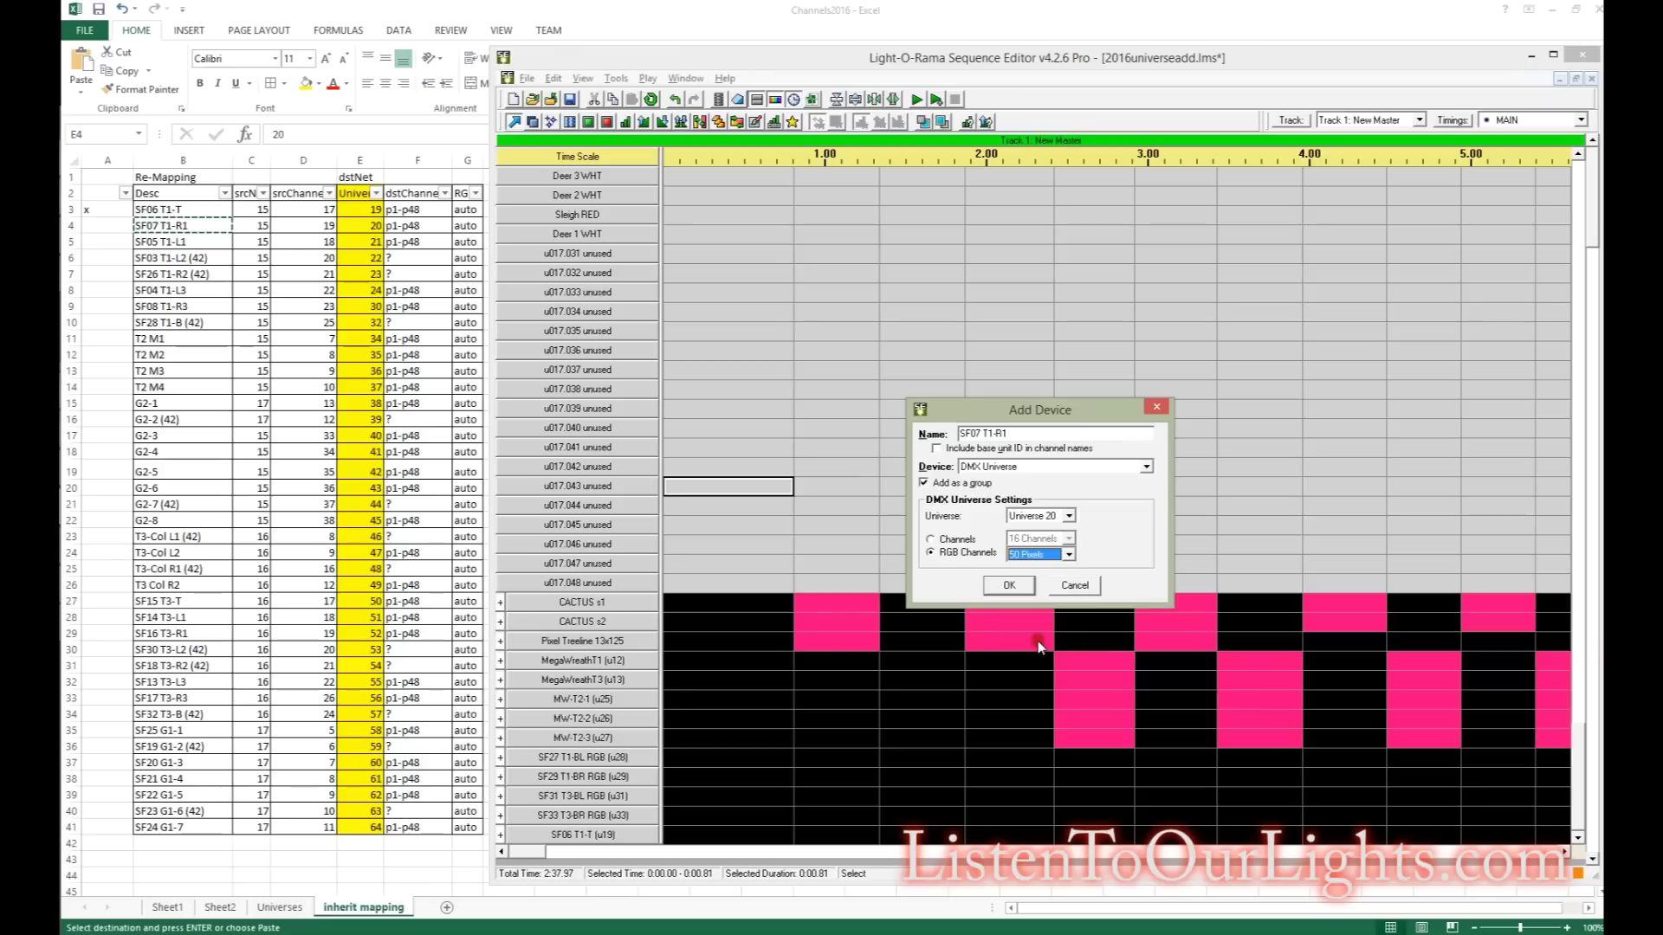
{"action": "left_click", "coordinate": [1010, 586]}
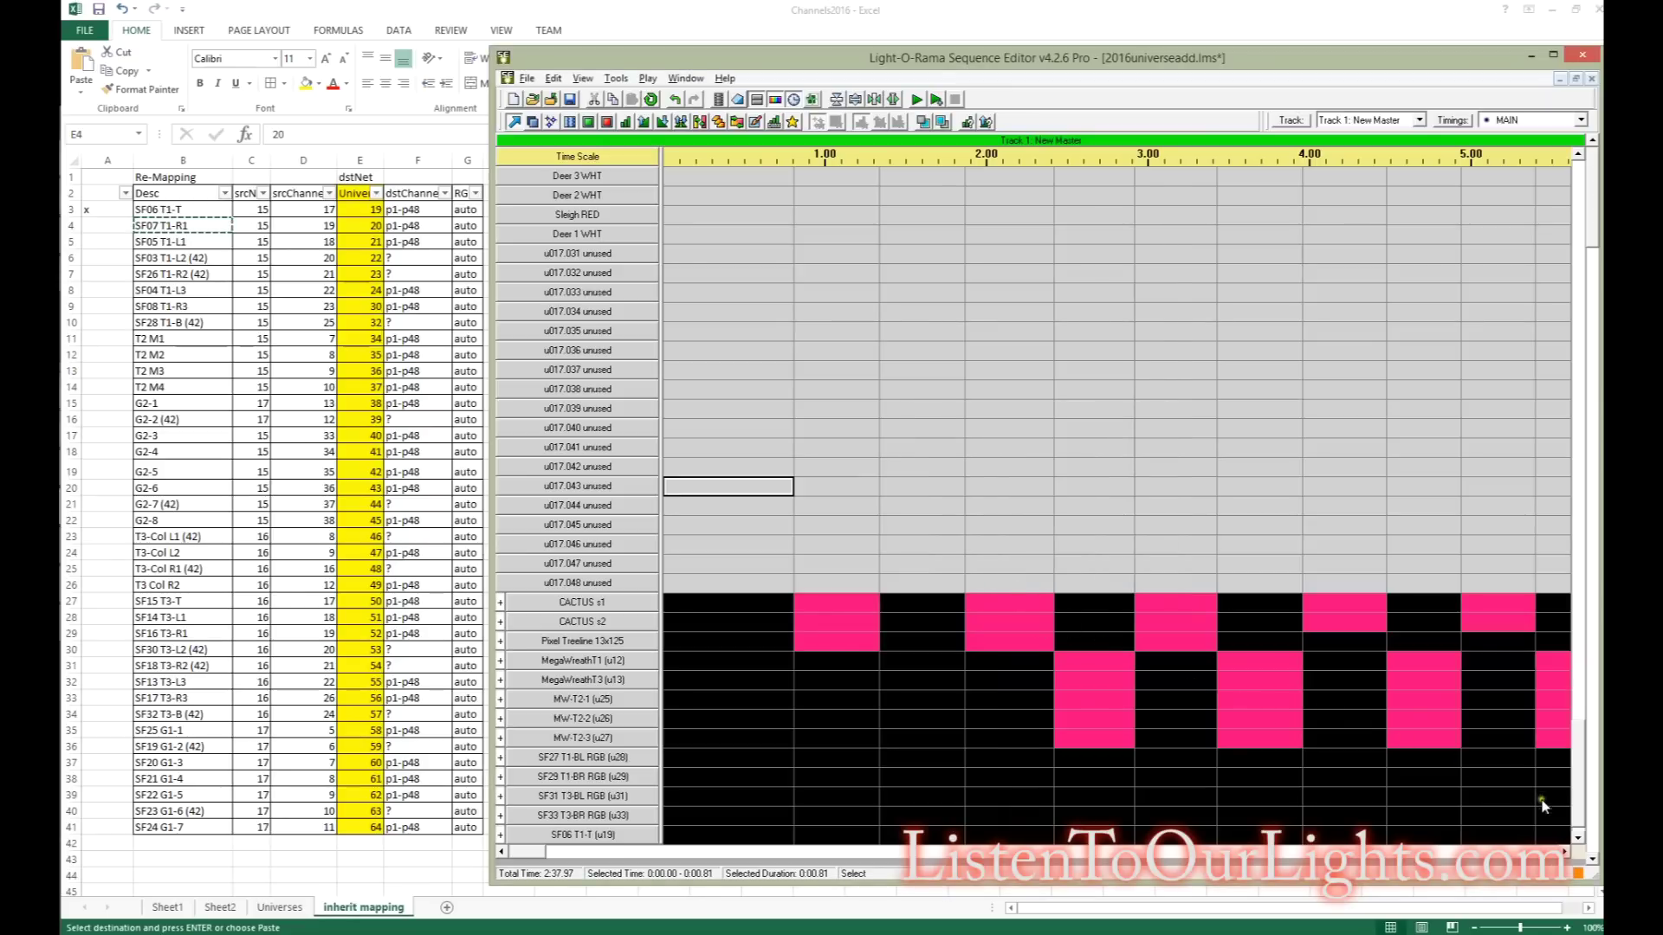
Step: Rename the new SF07 T1-R1 group as SF07 T1-R1 (u20) and briefly expand it to check its pixel channels
{"action": "left_click", "coordinate": [1577, 839]}
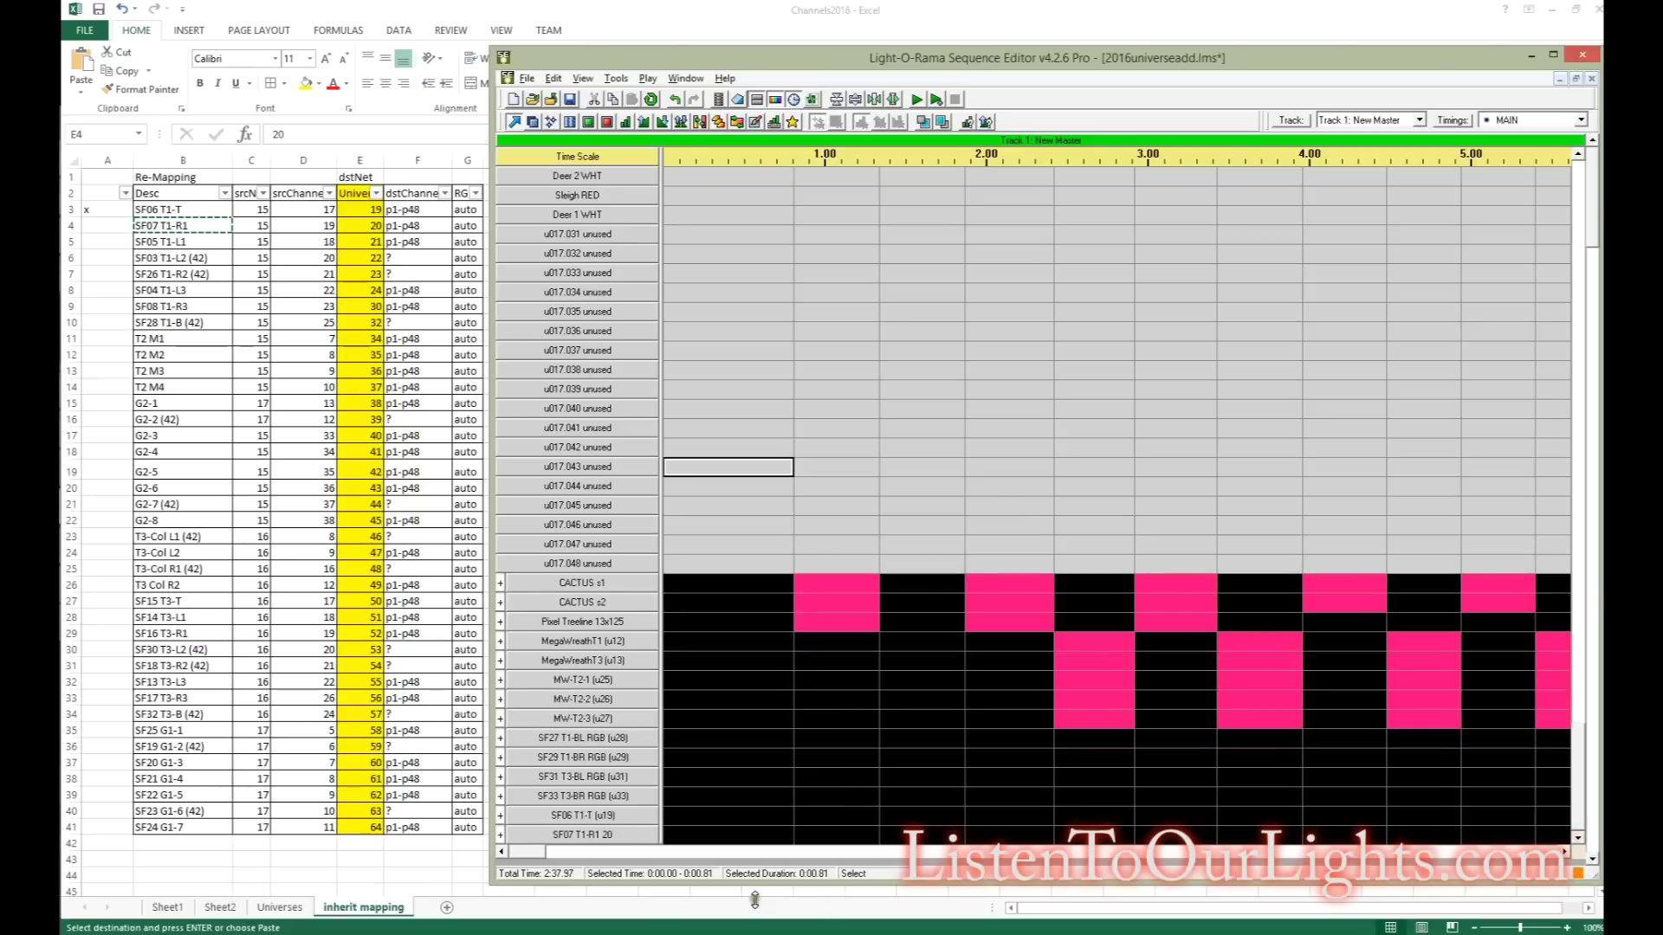
{"action": "right_click", "coordinate": [620, 836]}
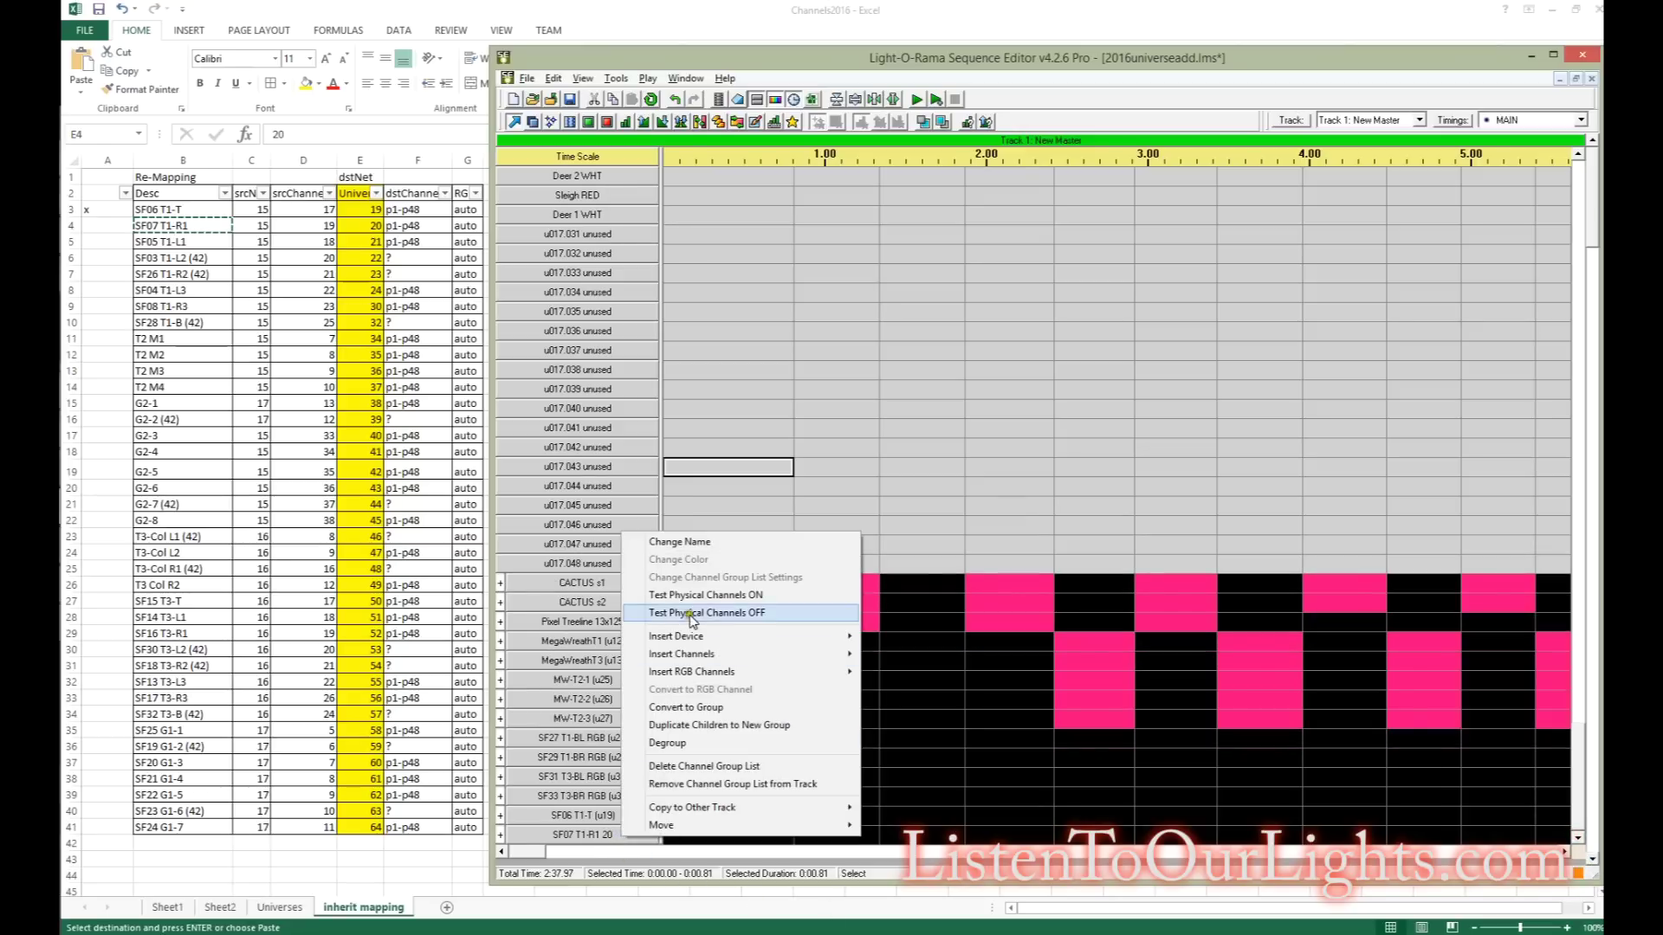
{"action": "left_click", "coordinate": [682, 544]}
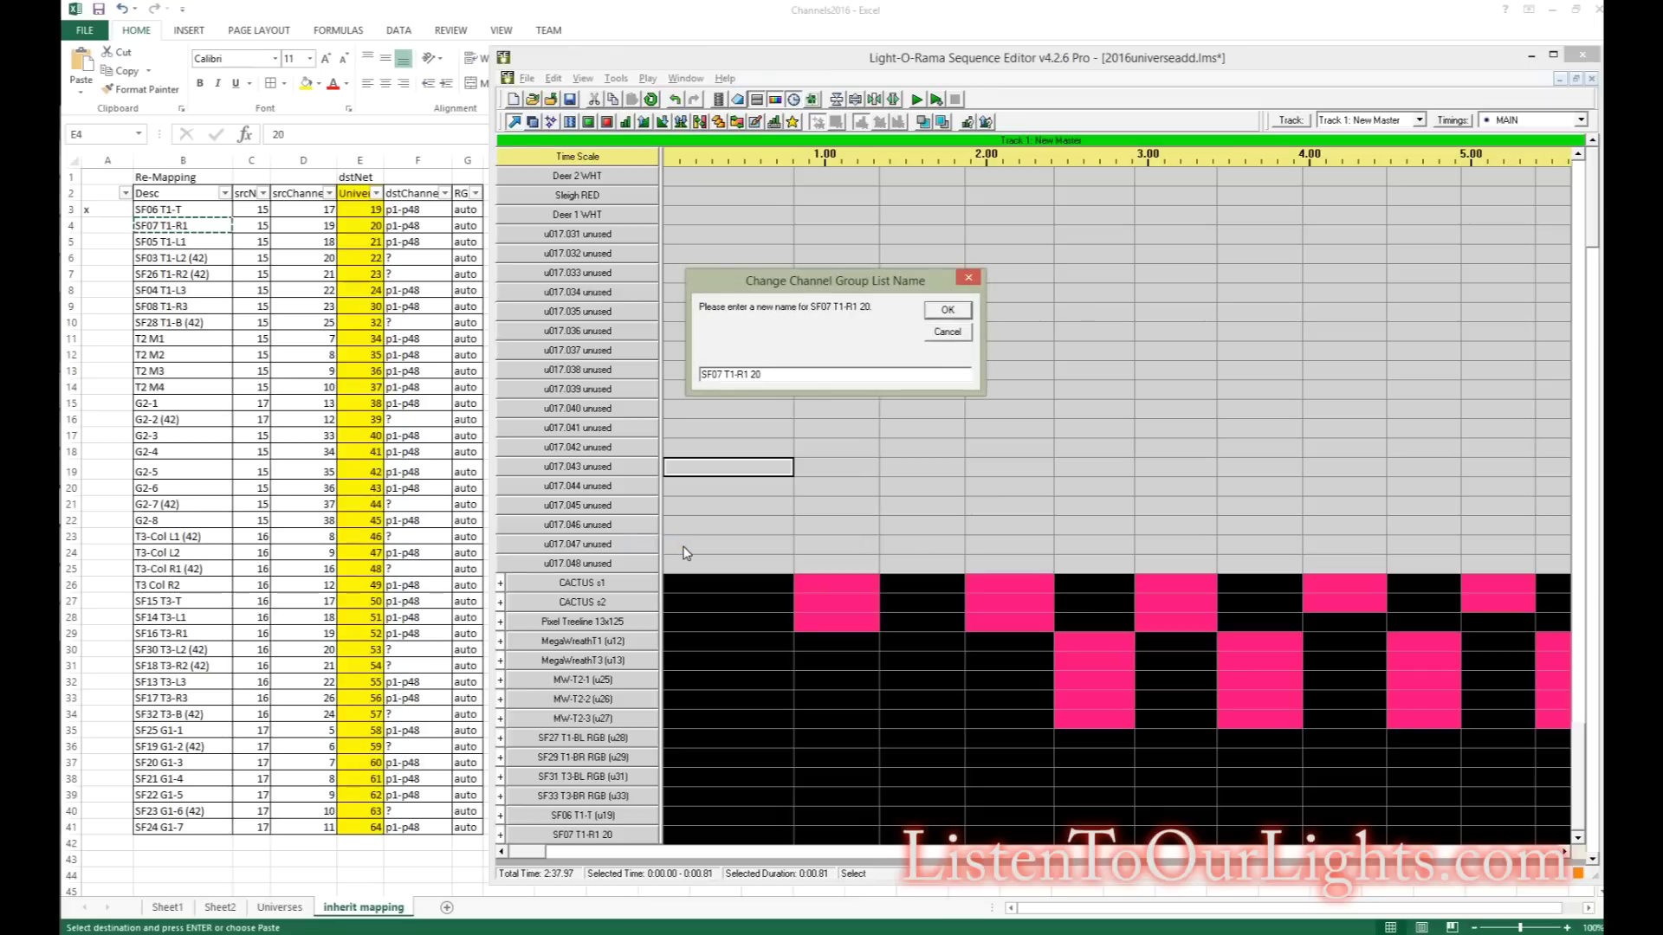
{"action": "left_click", "coordinate": [947, 310]}
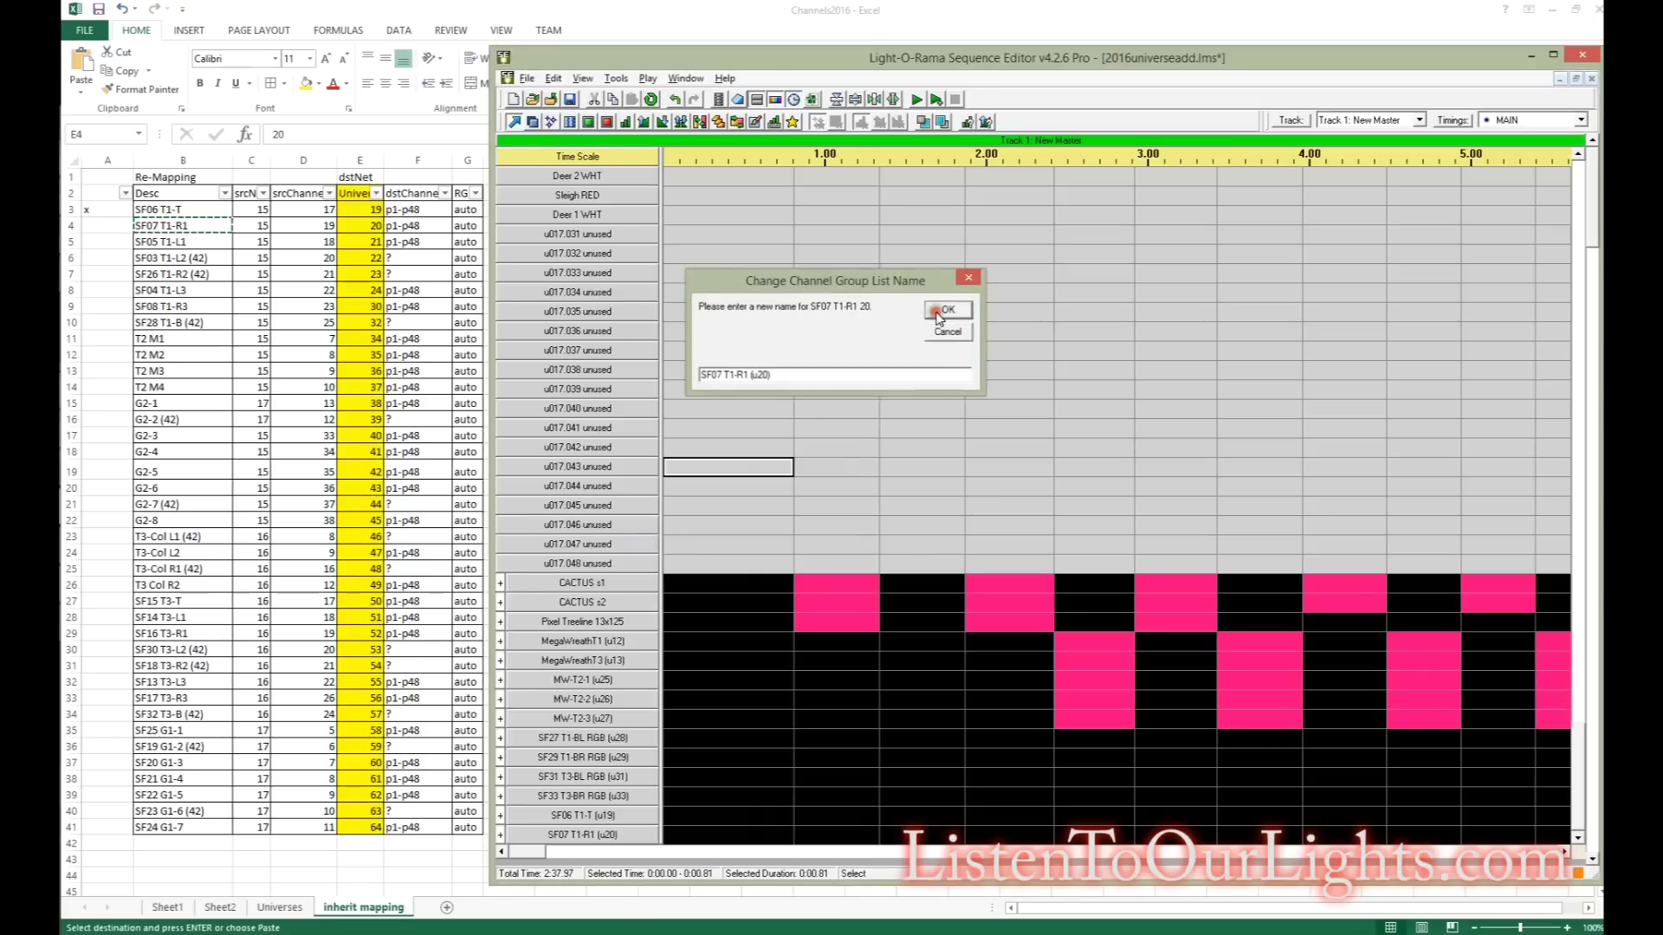
{"action": "left_click", "coordinate": [503, 834]}
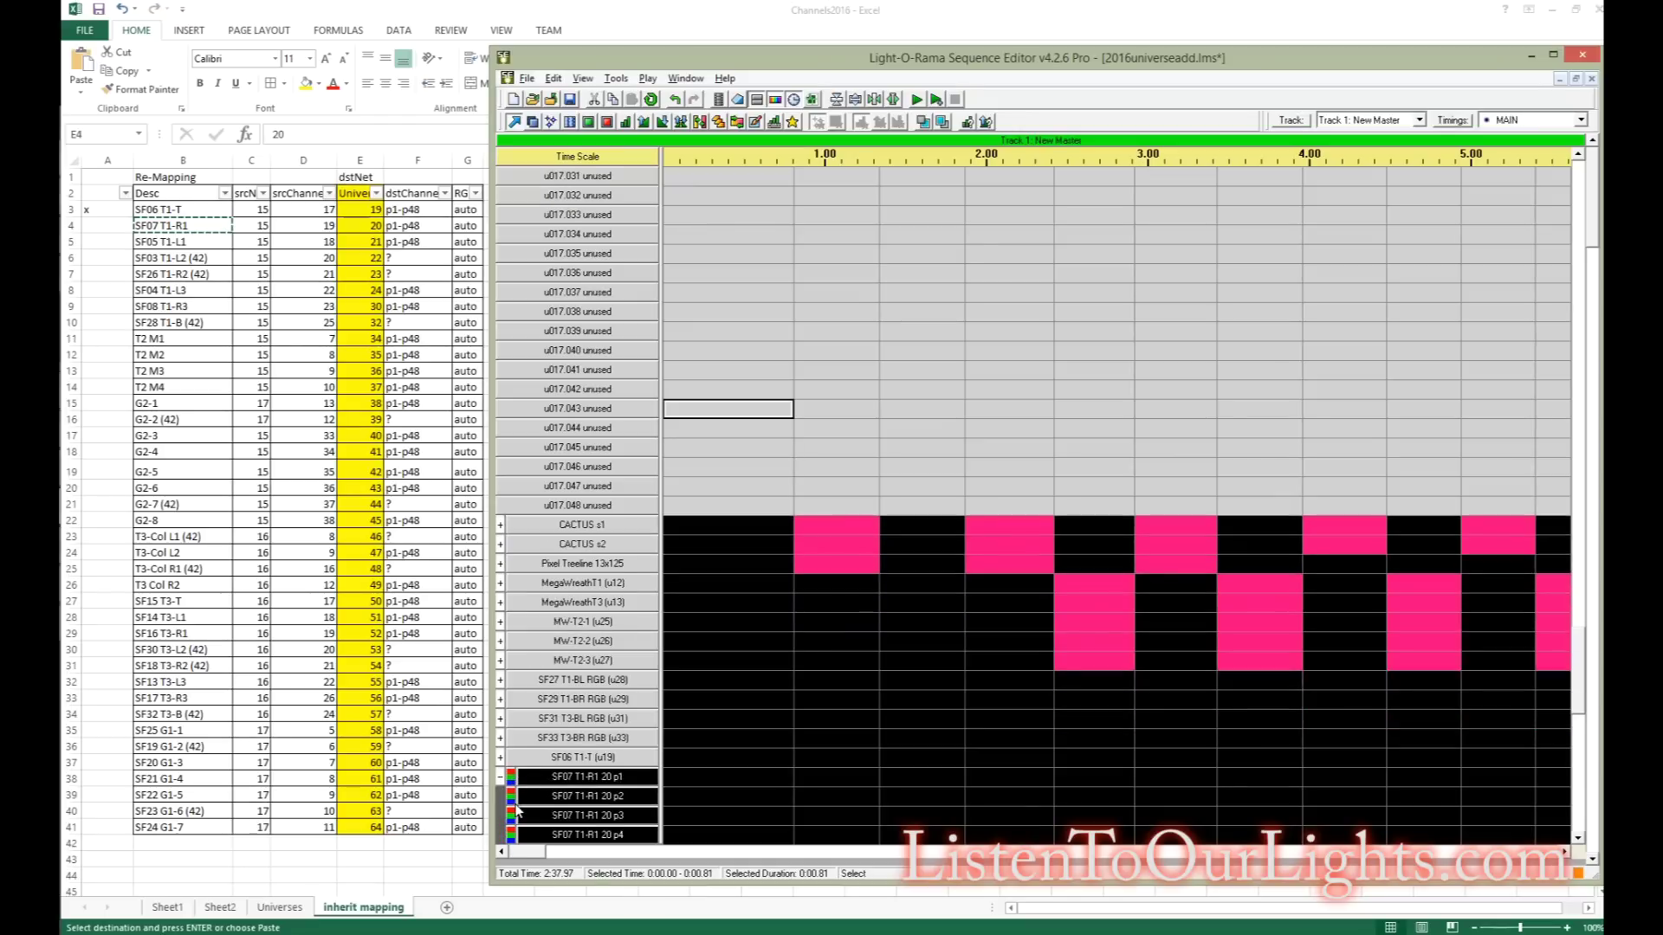
{"action": "left_click", "coordinate": [501, 777]}
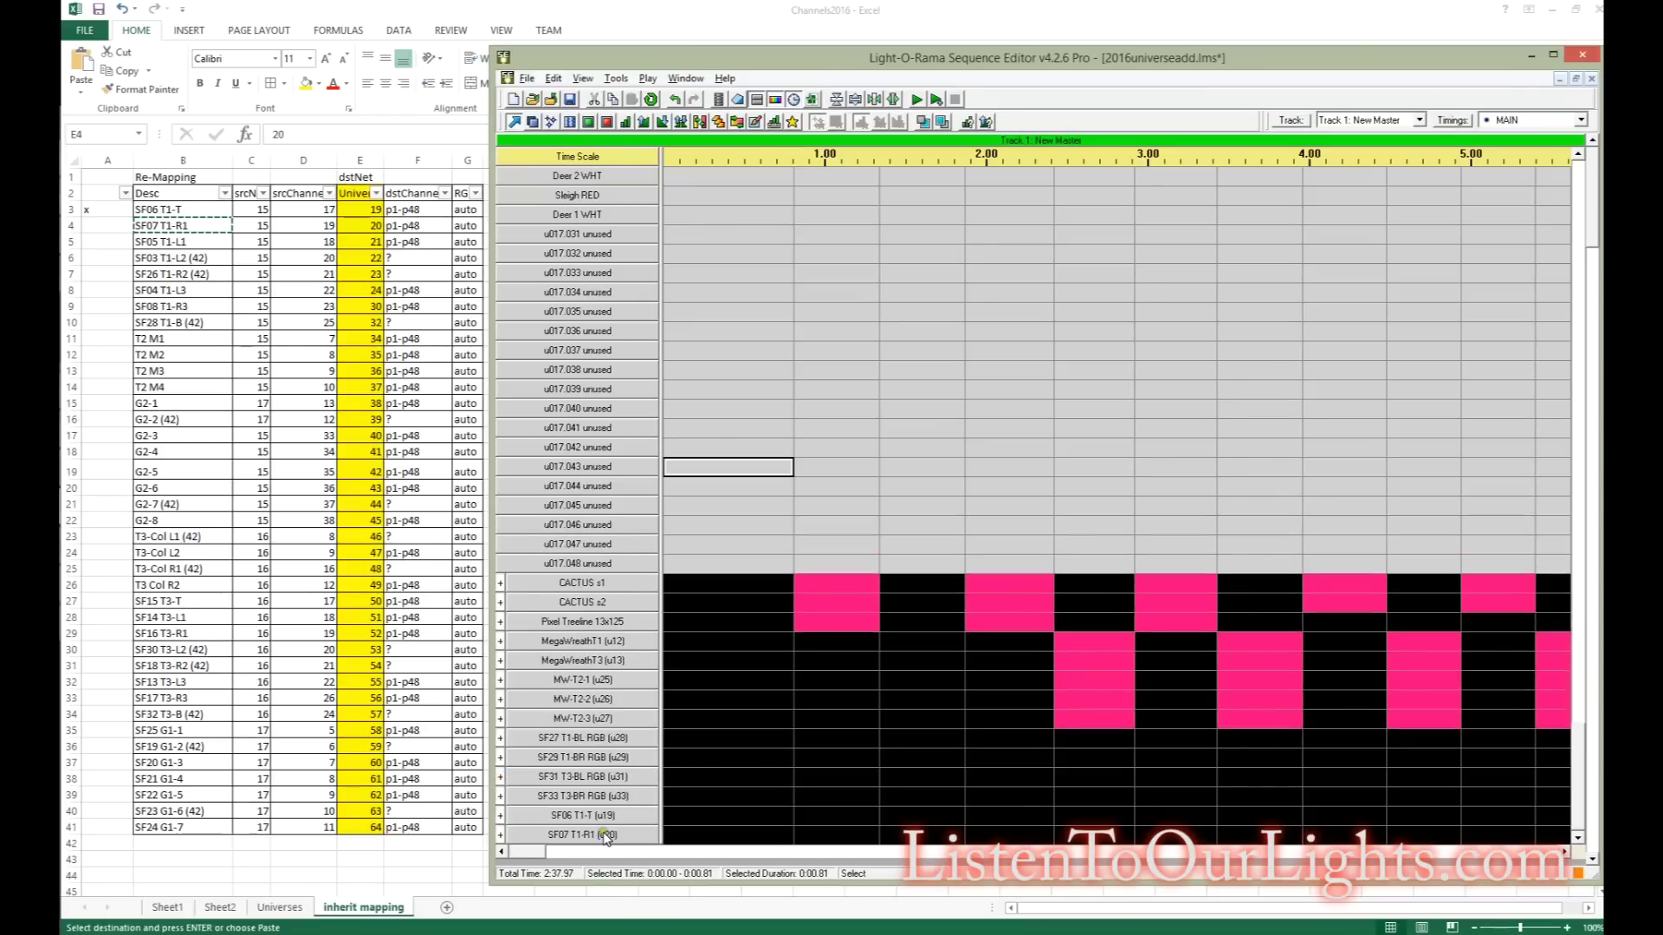
Step: Copy the SF05 T1-L1 description from the Excel mapping sheet and return to the Light-O-Rama Sequence Editor
{"action": "left_click", "coordinate": [469, 440]}
{"action": "left_click", "coordinate": [206, 243]}
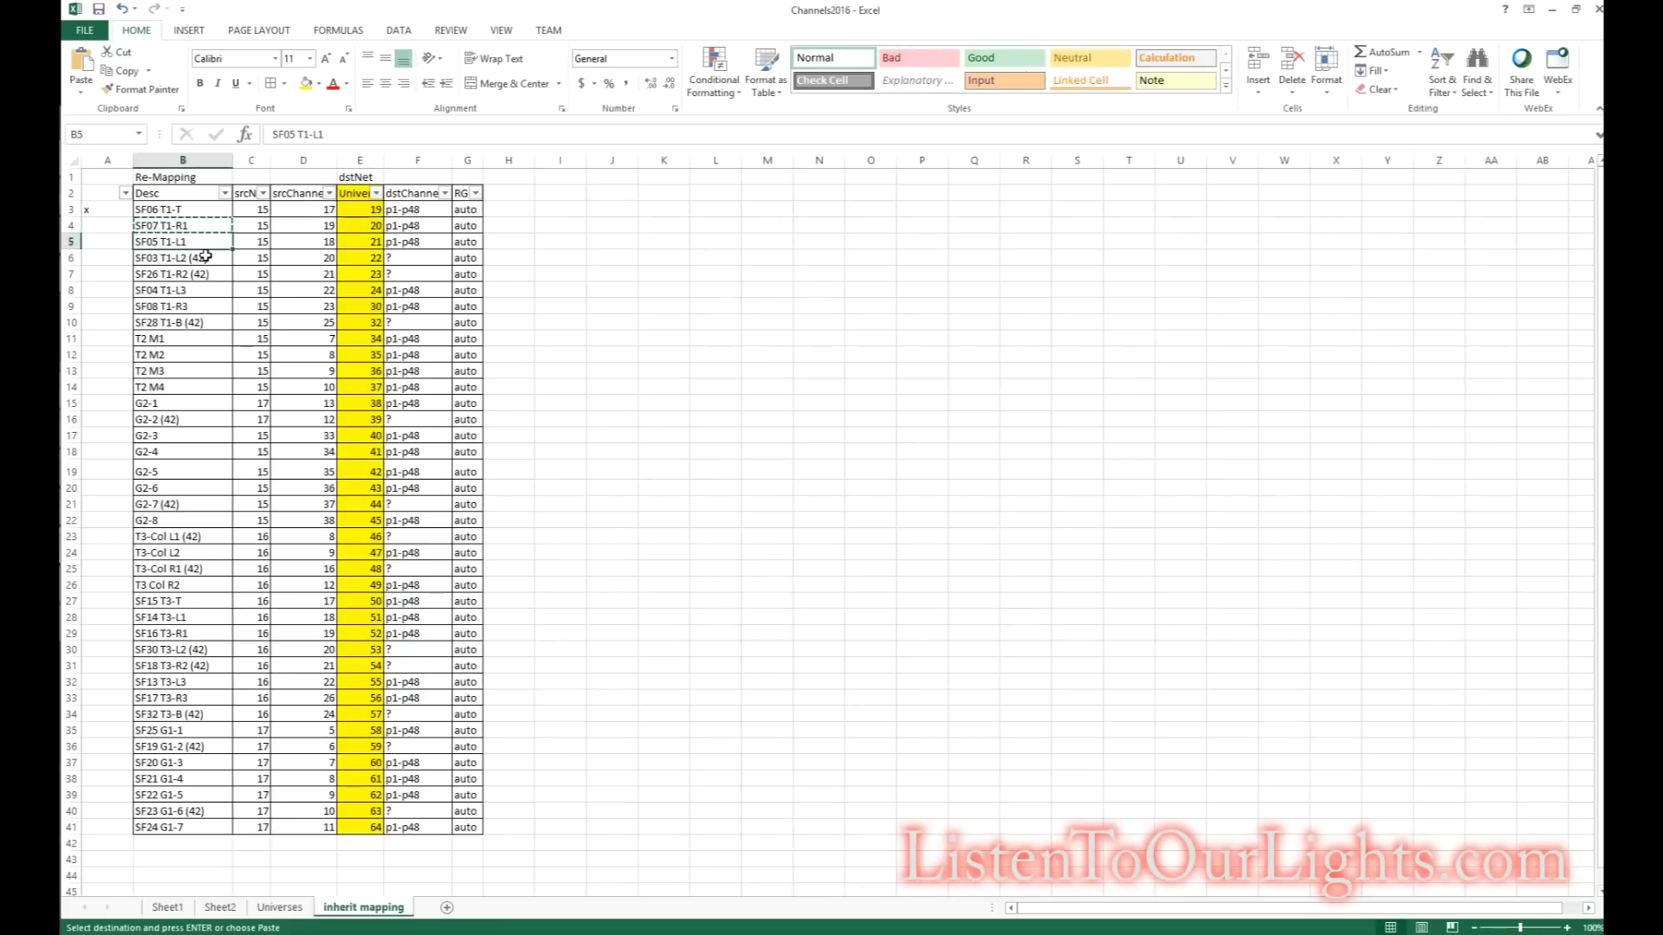
{"action": "key", "text": "ctrl+c"}
{"action": "key", "text": "alt+Tab"}
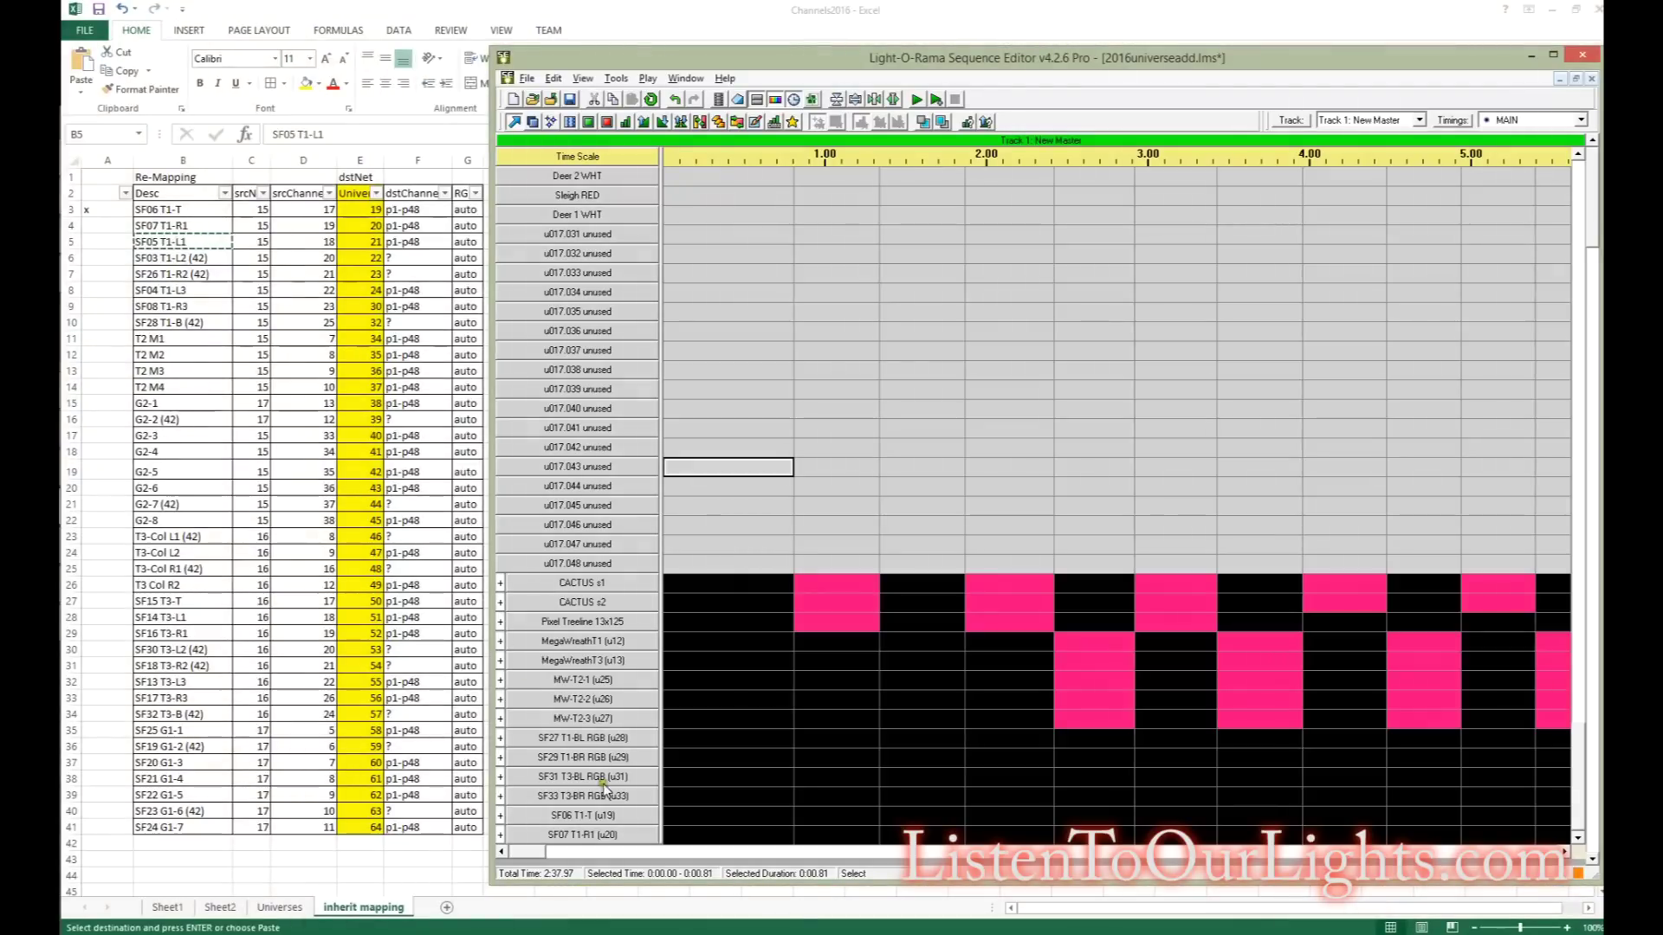
Step: Start a DMX universe device below the SF07 T1-R1 (u20) group, named SF05 T1-L1 and assigned to Universe 21
{"action": "right_click", "coordinate": [611, 840]}
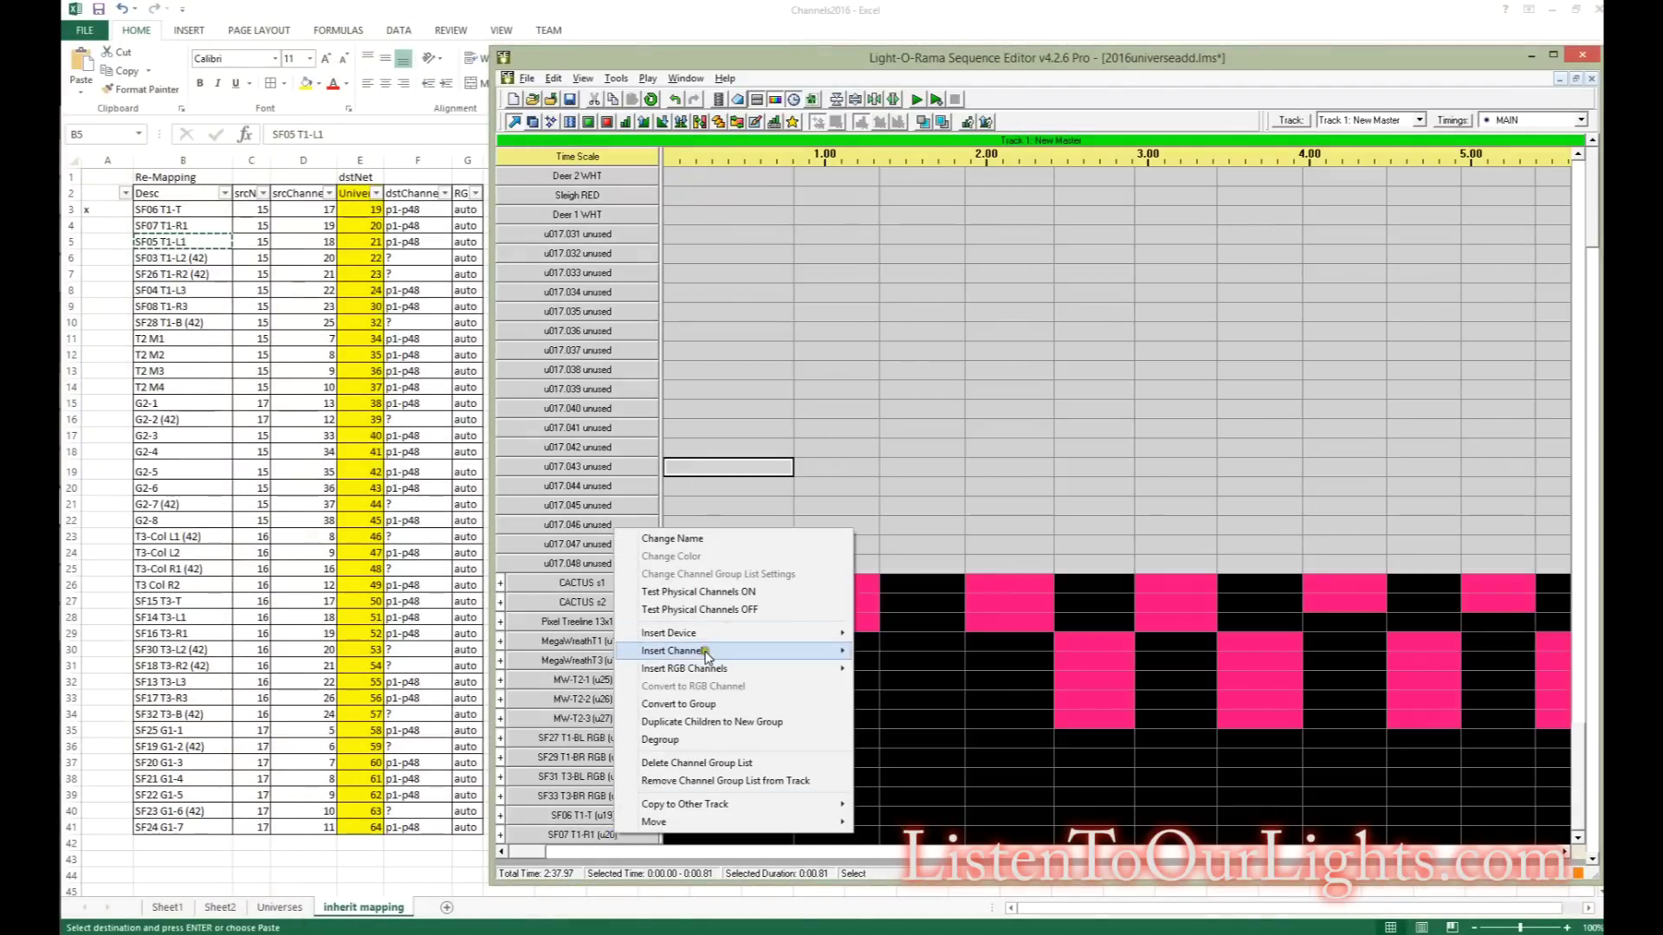
{"action": "mouse_move", "coordinate": [704, 659]}
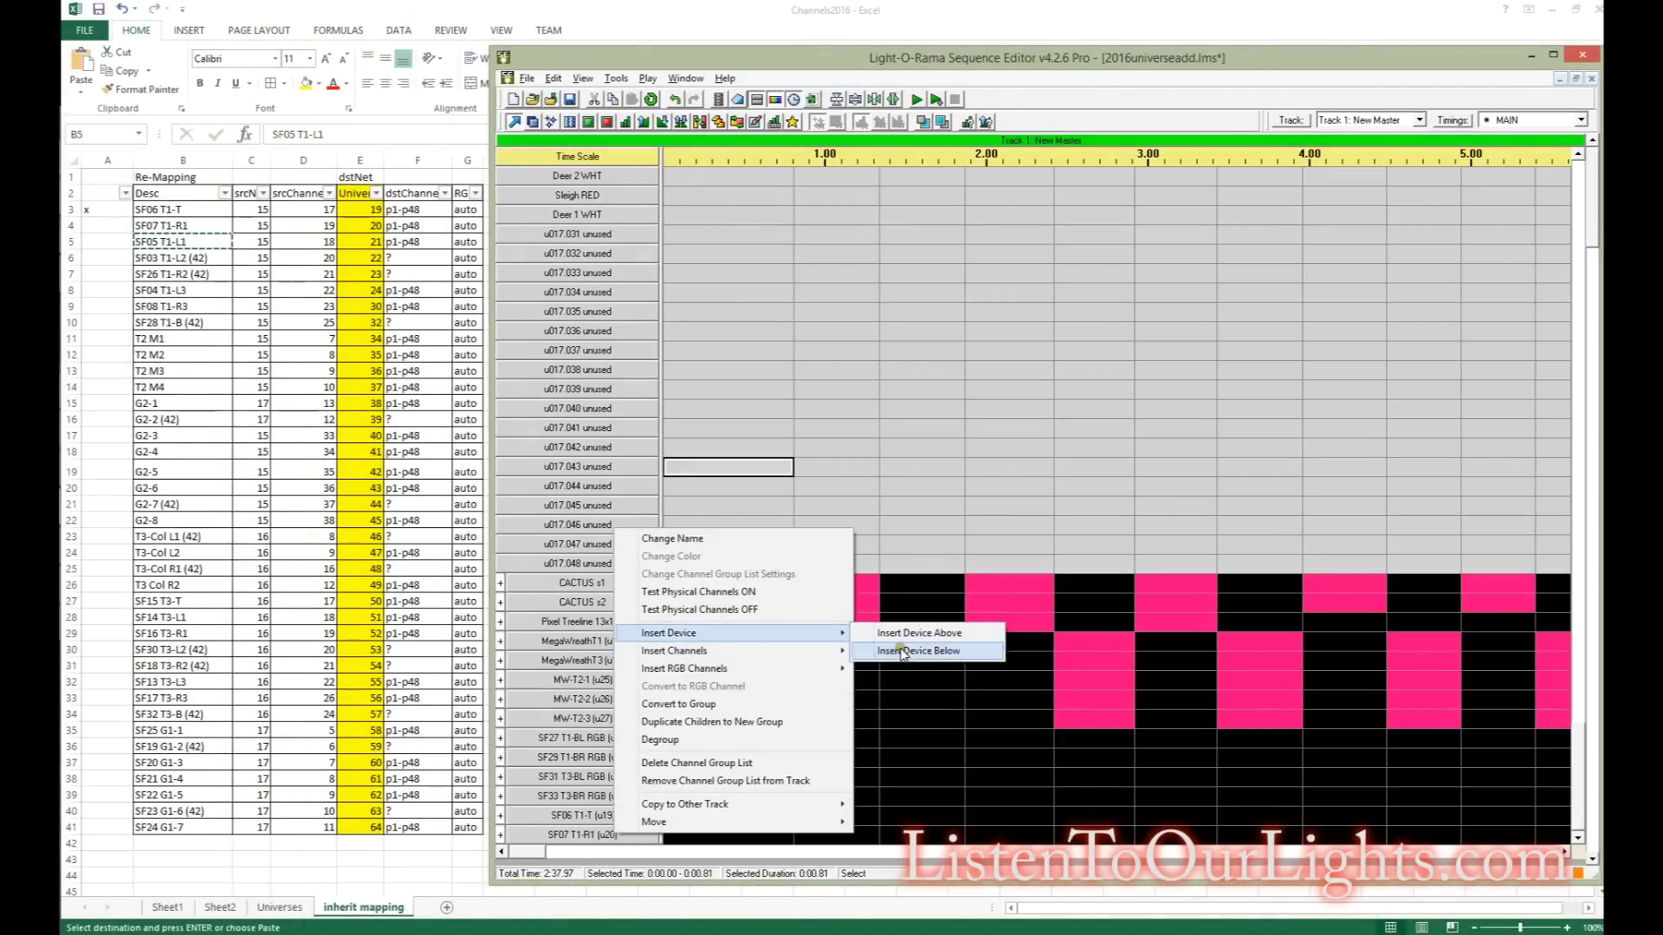
{"action": "left_click", "coordinate": [909, 651]}
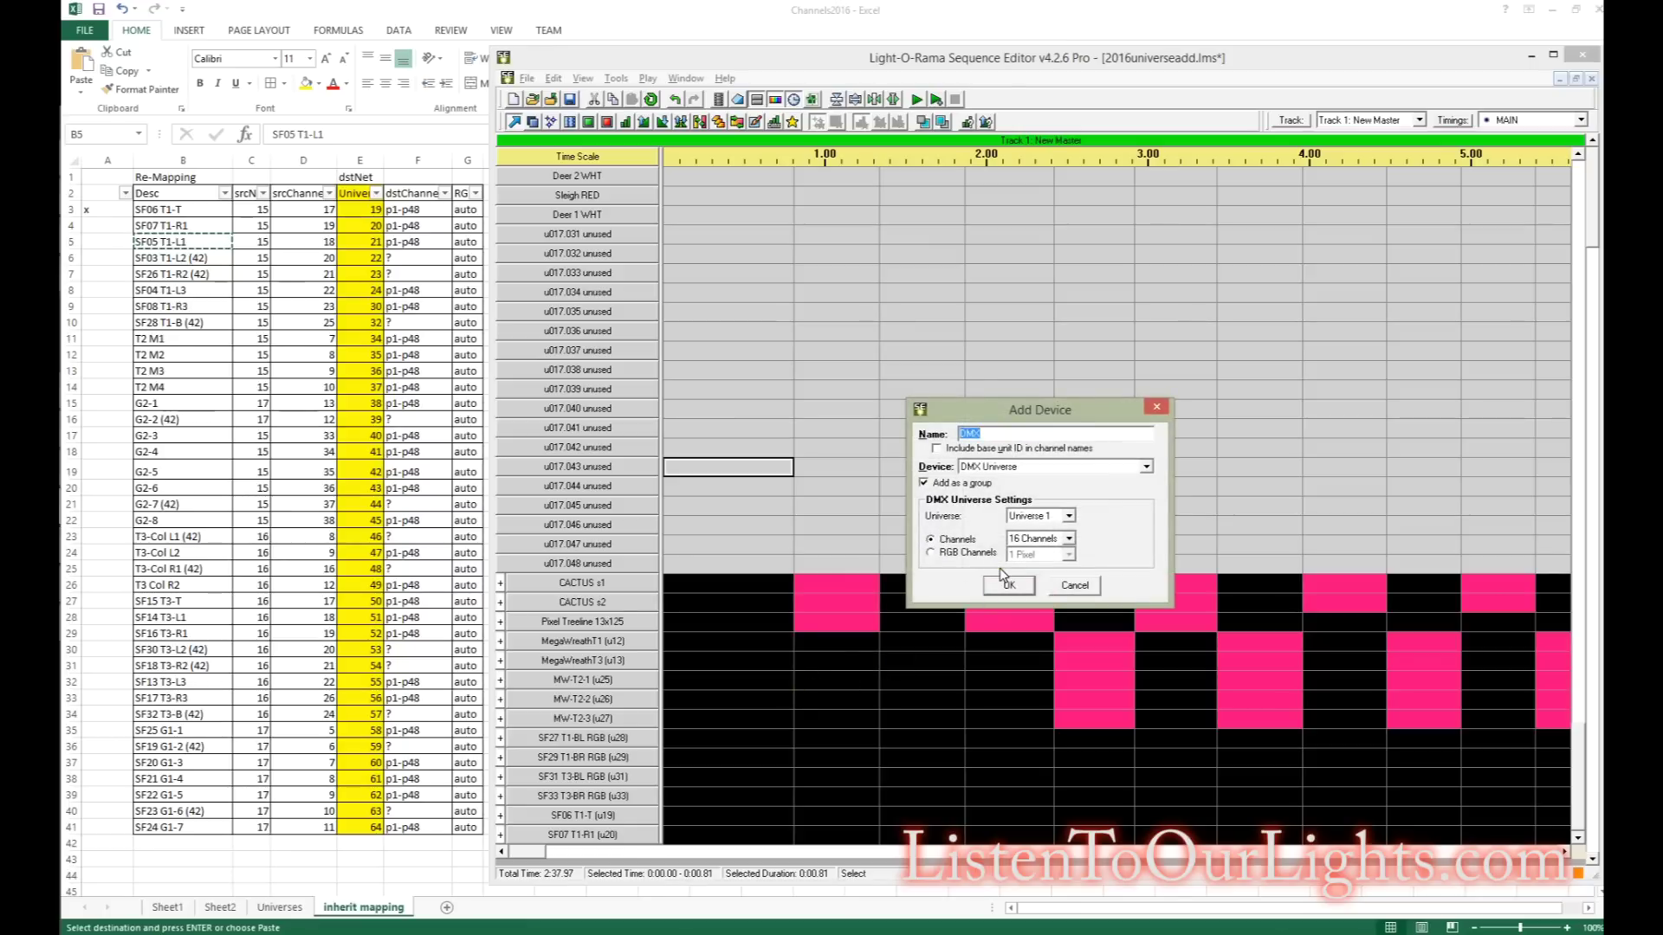
{"action": "key", "text": "ctrl+v"}
{"action": "left_click", "coordinate": [1070, 517]}
{"action": "left_click", "coordinate": [1071, 579]}
{"action": "left_click", "coordinate": [1034, 572]}
Step: Switch the SF05 T1-L1 device to RGB channels, choose its pixel count and add it to the track
{"action": "left_click", "coordinate": [1070, 539]}
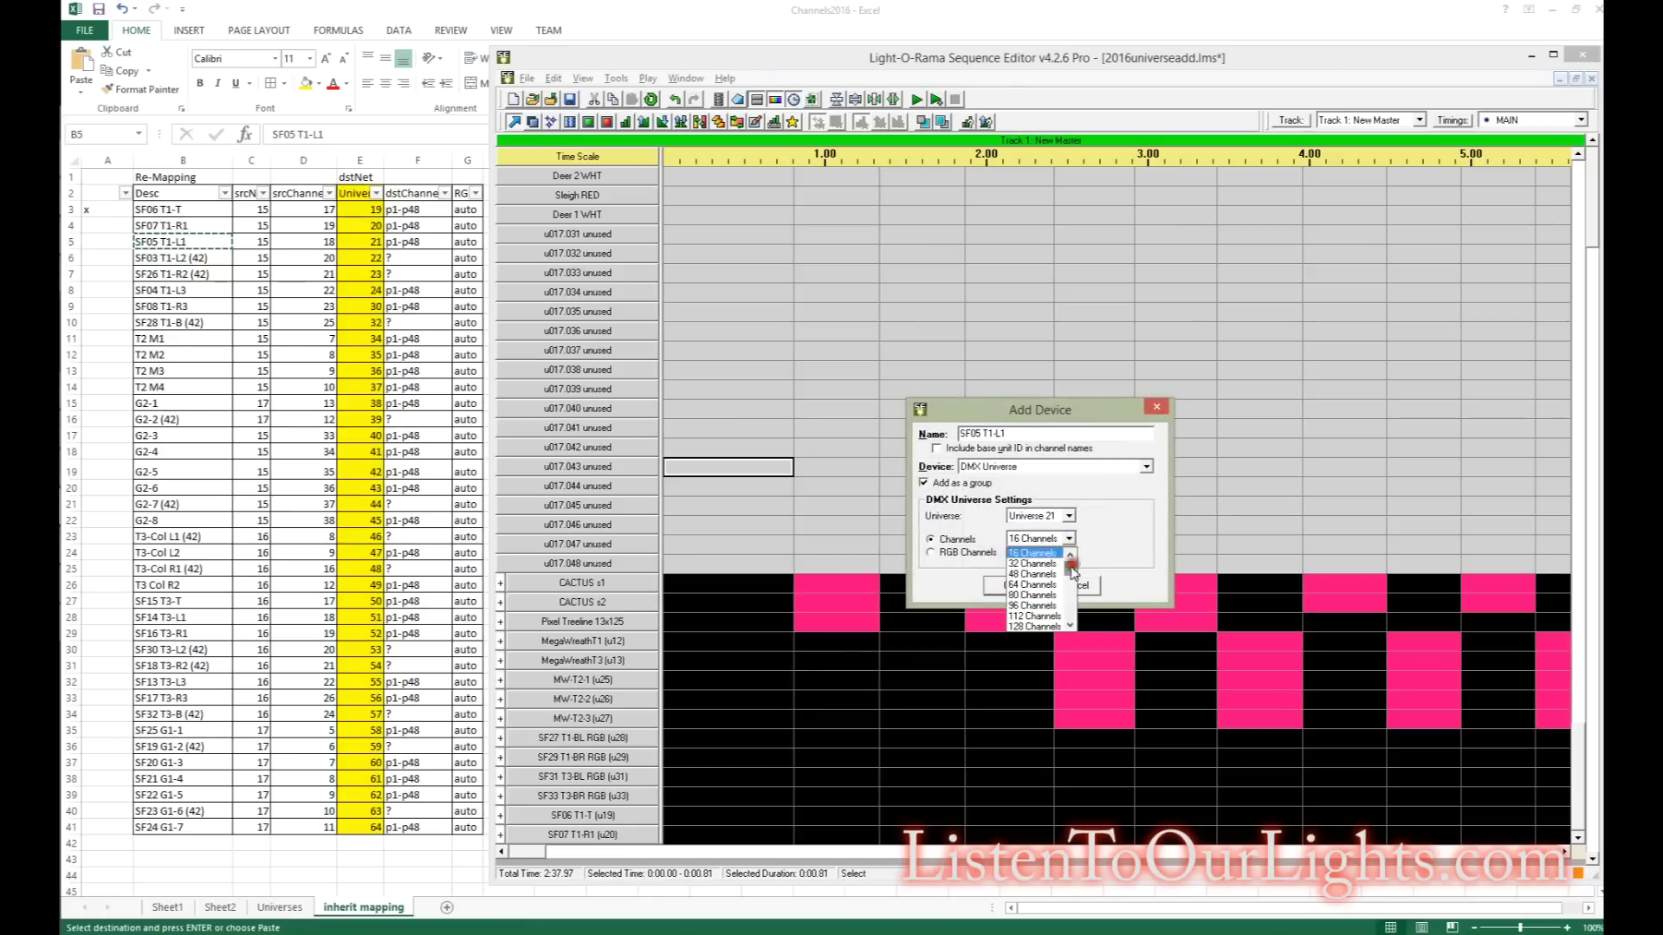
{"action": "left_click", "coordinate": [932, 552]}
{"action": "left_click", "coordinate": [1069, 554]}
{"action": "left_click", "coordinate": [1036, 641]}
{"action": "left_click", "coordinate": [1015, 589]}
Step: Rename the new SF05 T1-L1 channel group as SF05 T1-L1 (u21)
{"action": "left_click", "coordinate": [1578, 837]}
{"action": "right_click", "coordinate": [607, 838]}
{"action": "left_click", "coordinate": [662, 541]}
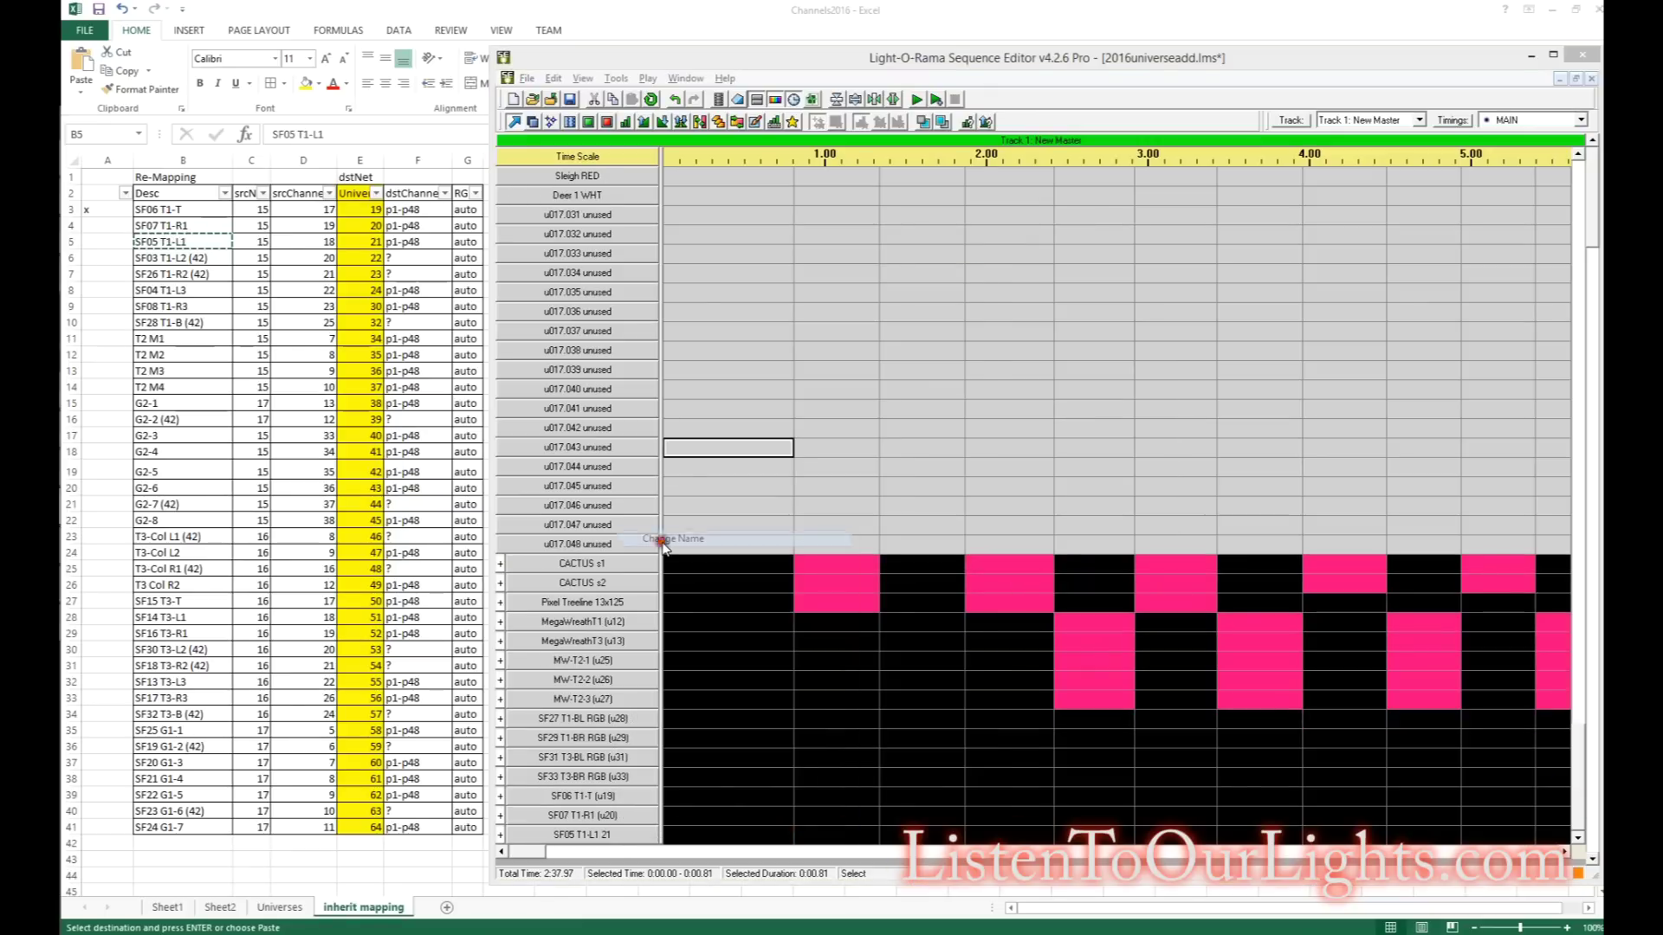
{"action": "key", "text": "End"}
{"action": "type", "text": "(u21)"}
{"action": "key", "text": "Return"}
Step: Mark the SF07 T1-R1 and SF05 T1-L1 rows as done in the Excel mapping sheet with an x in A4 and A5
{"action": "left_click", "coordinate": [309, 263]}
{"action": "left_click", "coordinate": [100, 227]}
{"action": "type", "text": "x"}
{"action": "key", "text": "Return"}
{"action": "type", "text": "x"}
{"action": "key", "text": "Return"}
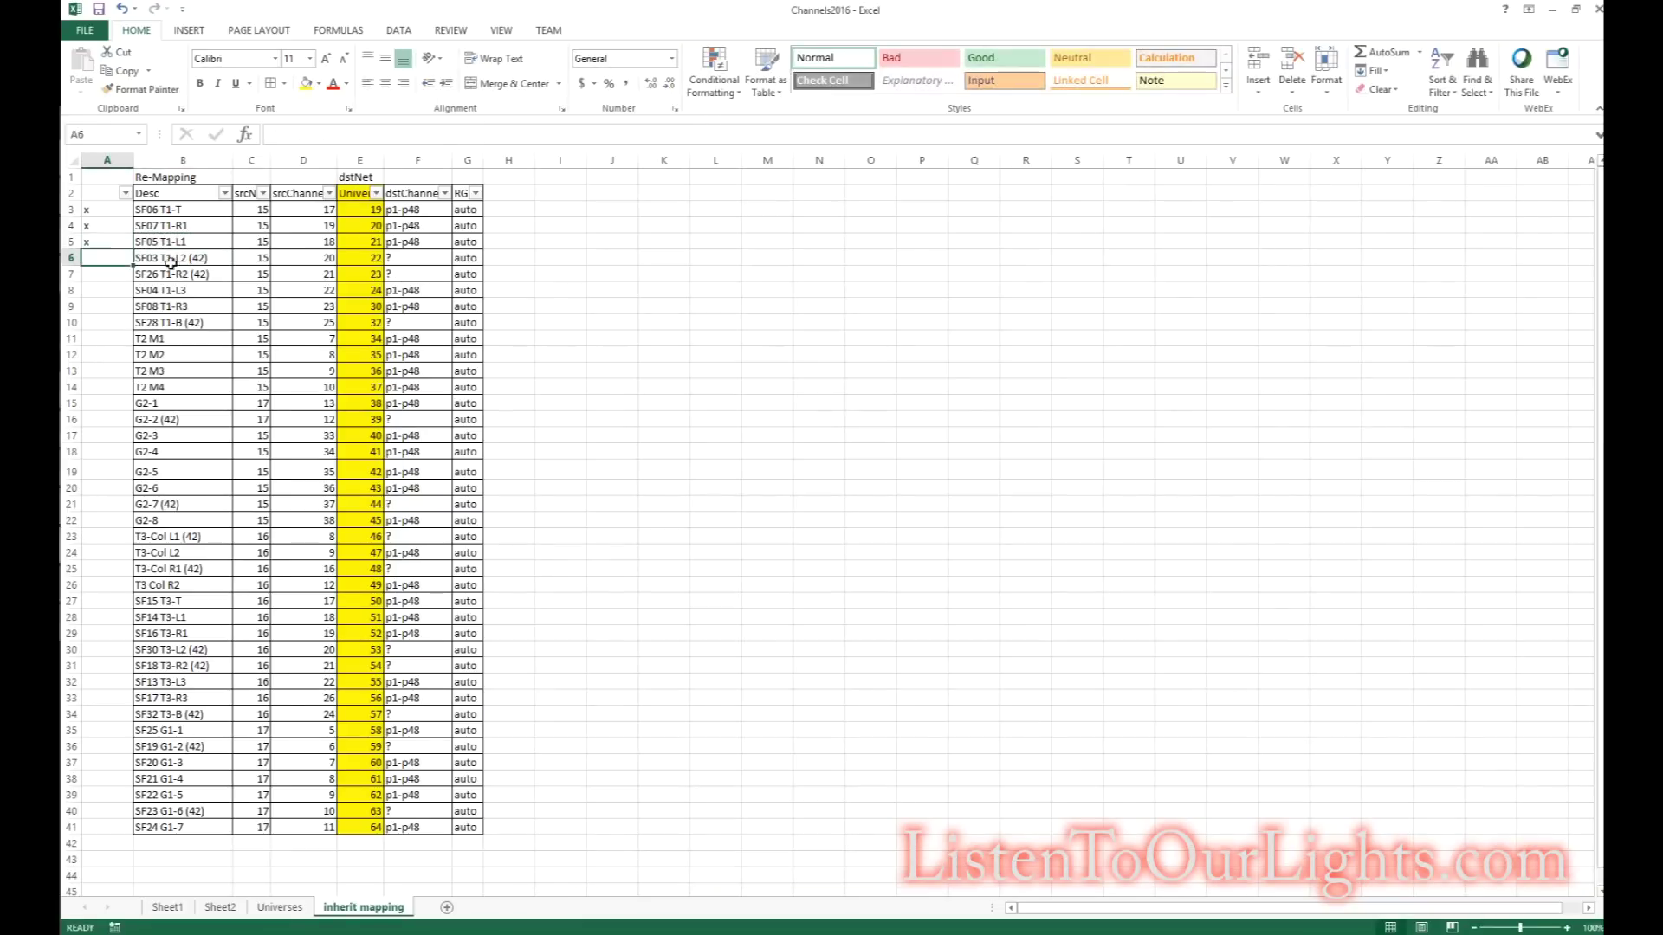
Step: Filter the Desc column to exclude the descriptions containing 42
{"action": "left_click", "coordinate": [225, 193]}
{"action": "left_click", "coordinate": [337, 420]}
{"action": "type", "text": "42"}
{"action": "key", "text": "Return"}
Step: Copy the SF04 T1-L3 description and switch to the Light-O-Rama Sequence Editor
{"action": "left_click", "coordinate": [169, 258]}
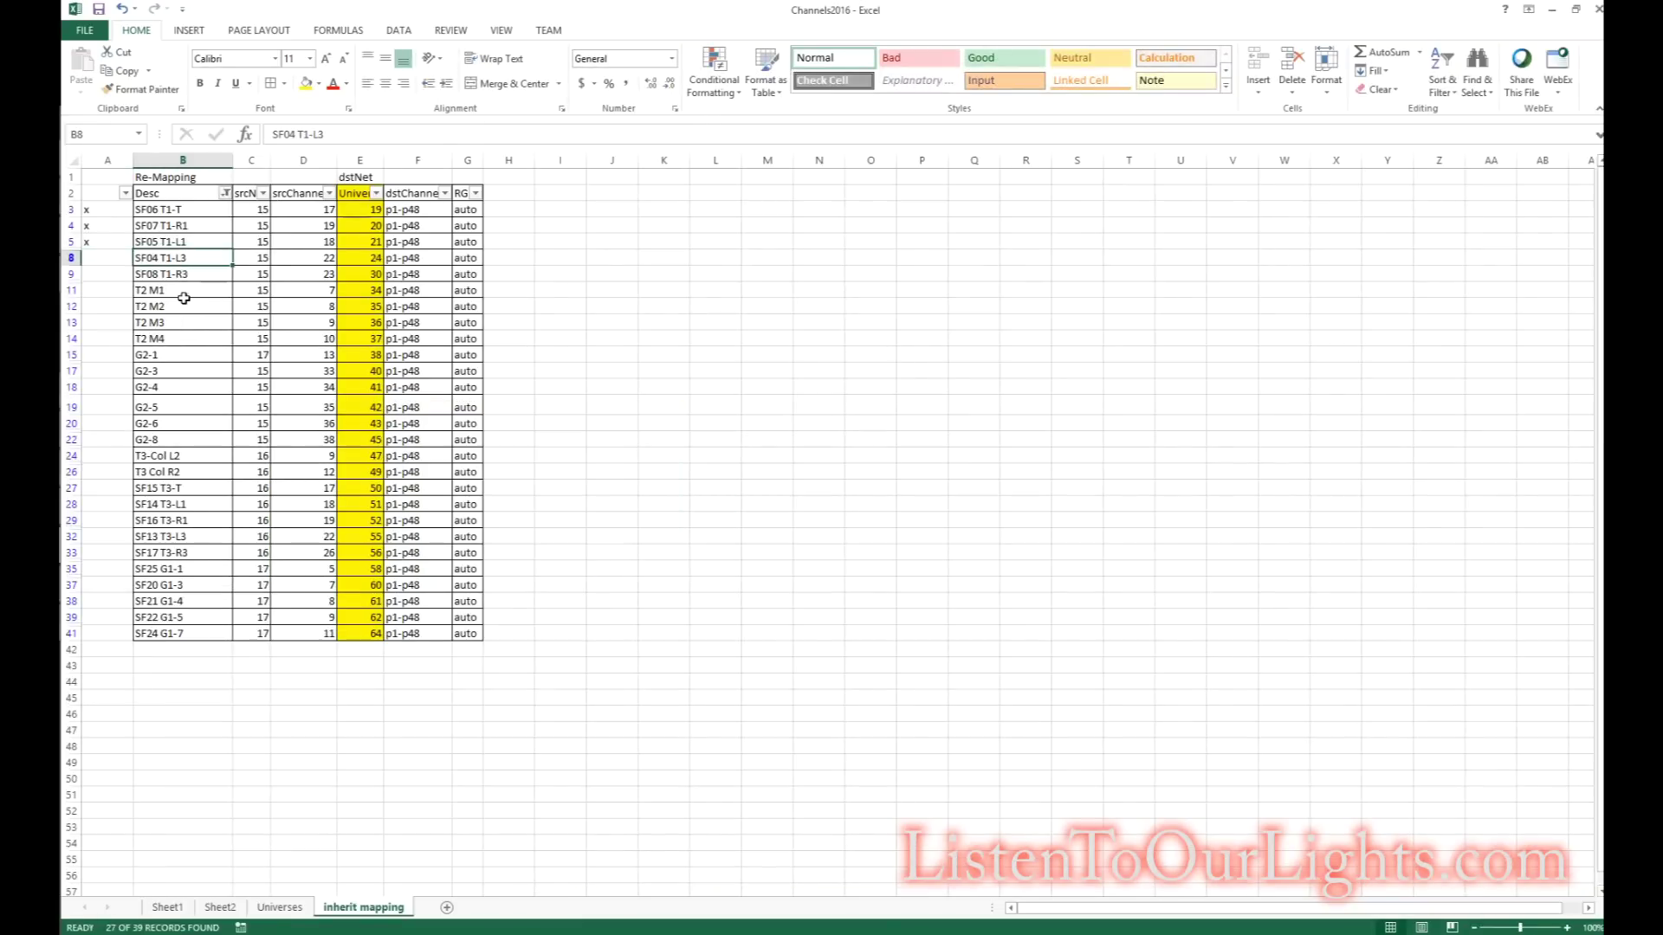
{"action": "key", "text": "ctrl+c"}
{"action": "key", "text": "alt+Tab"}
Step: Start a DMX universe device below the SF05 T1-L1 (u21) group, named SF04 T1-L3 and using RGB channels
{"action": "right_click", "coordinate": [620, 834]}
{"action": "left_click", "coordinate": [714, 646]}
{"action": "left_click", "coordinate": [927, 652]}
{"action": "key", "text": "ctrl+v"}
{"action": "left_click", "coordinate": [931, 553]}
{"action": "left_click", "coordinate": [1068, 554]}
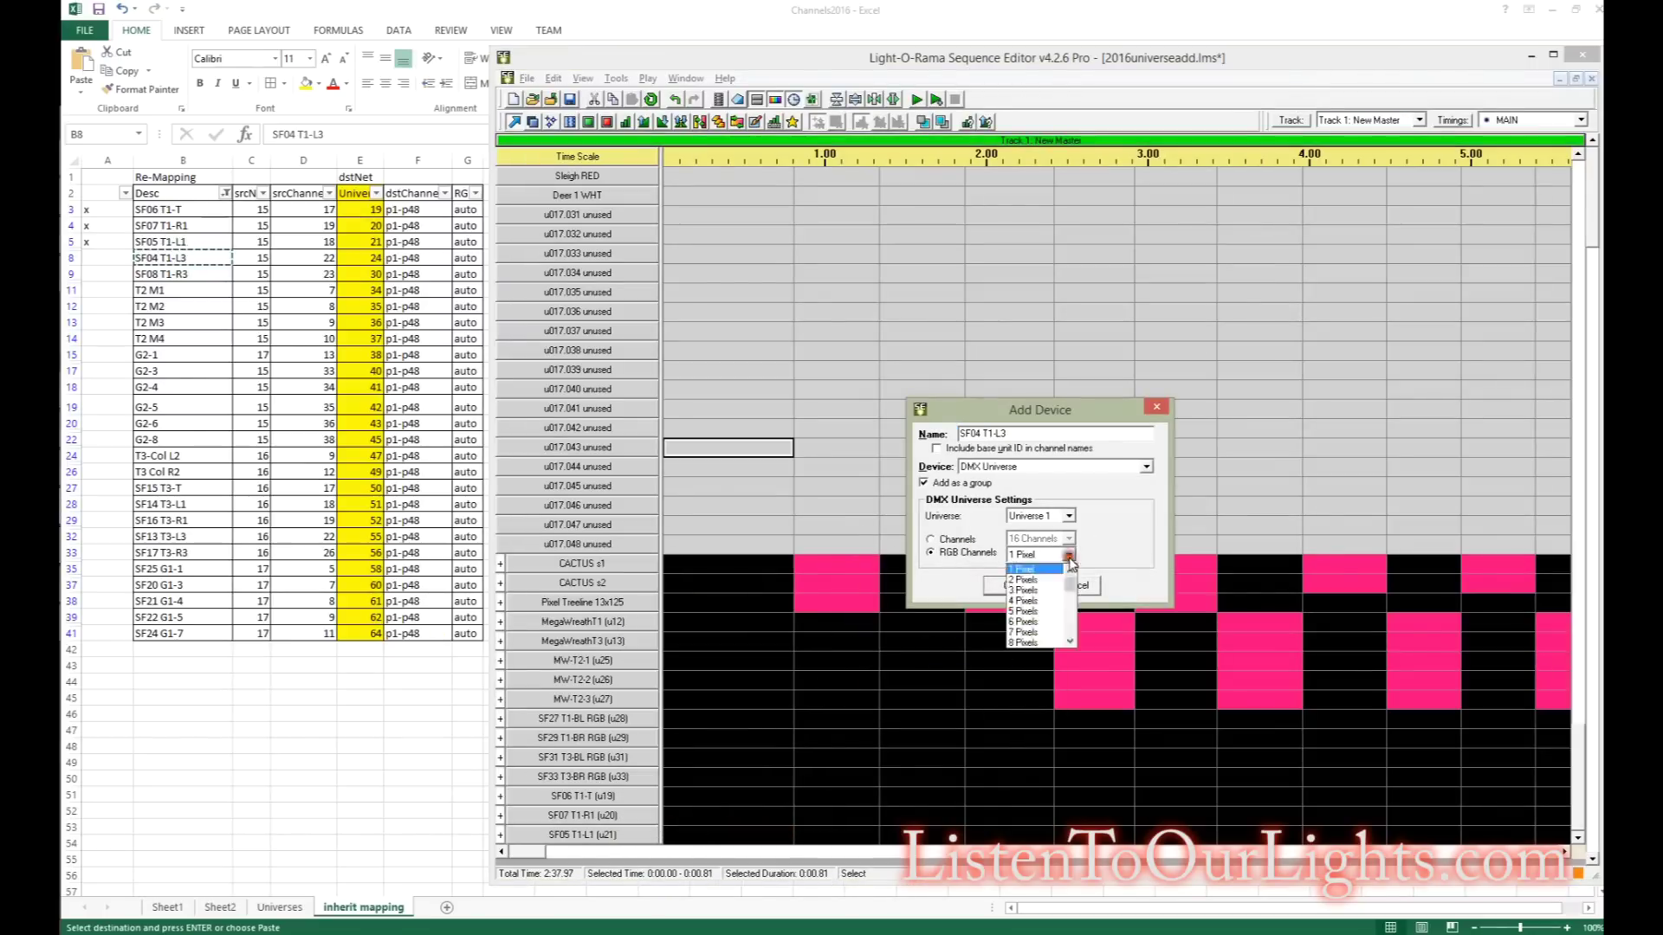
Step: Assign the SF04 T1-L3 device to Universe 24, choose its RGB pixel count and add it to the track
{"action": "left_click", "coordinate": [1069, 516]}
{"action": "left_click", "coordinate": [1033, 580]}
{"action": "left_click", "coordinate": [1069, 554]}
{"action": "left_click", "coordinate": [1028, 631]}
{"action": "left_click", "coordinate": [1012, 587]}
Step: Rename the new SF04 T1-L3 channel group as SF04 T1-L3 (u24)
{"action": "left_click", "coordinate": [1578, 838]}
{"action": "right_click", "coordinate": [621, 835]}
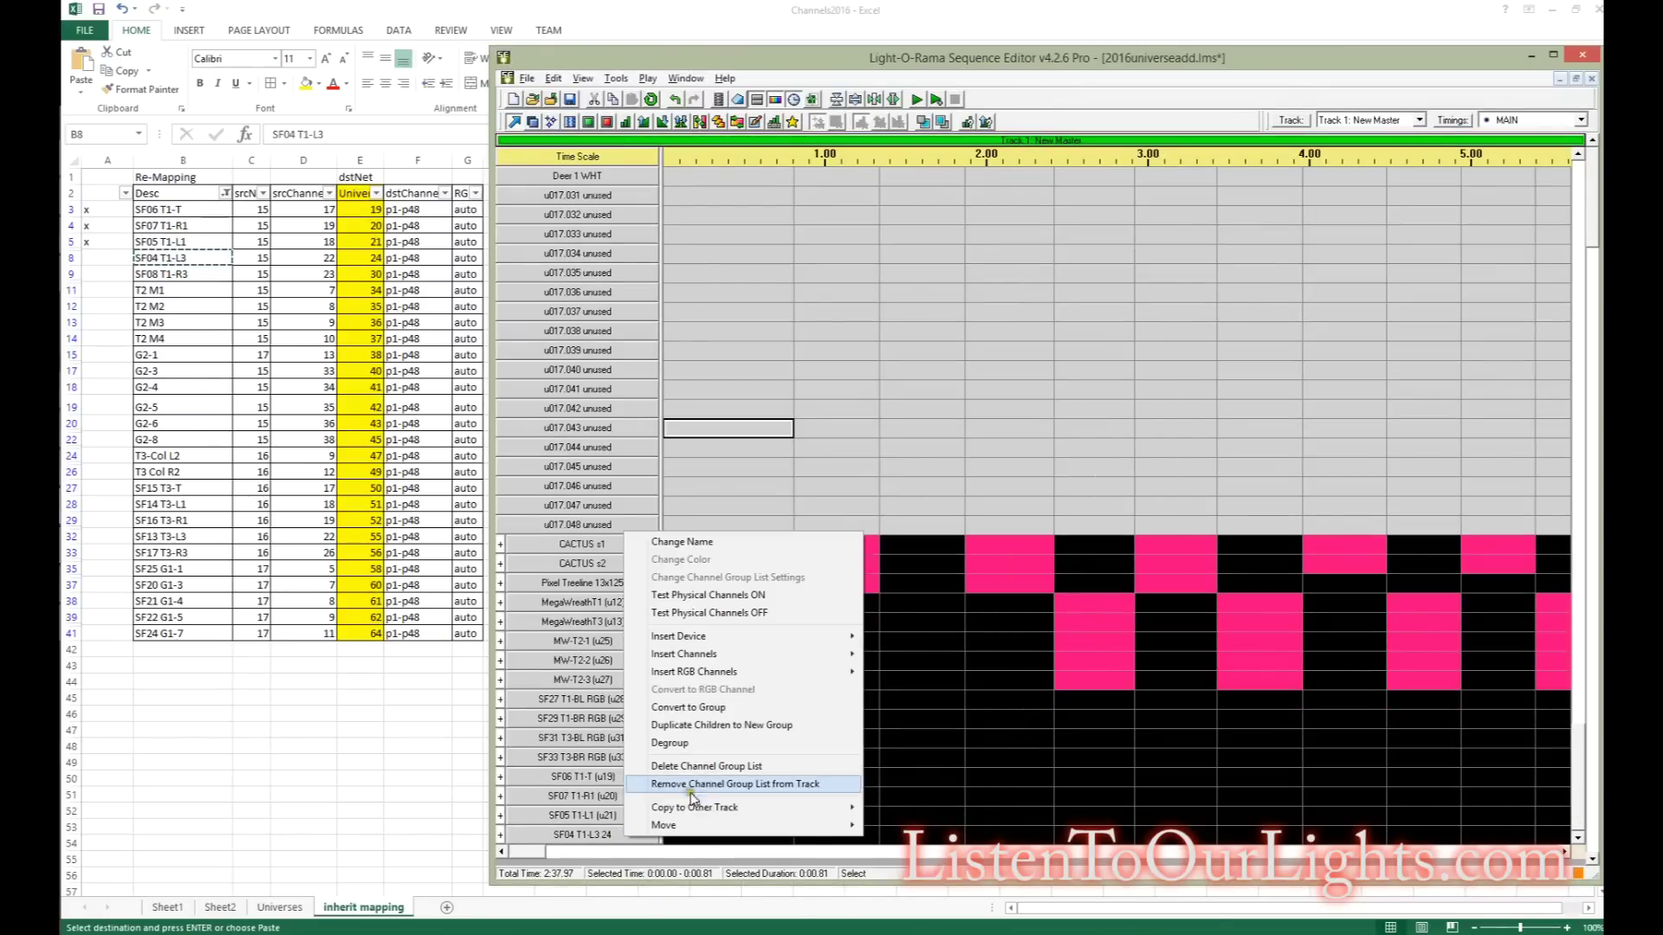
{"action": "left_click", "coordinate": [688, 541]}
{"action": "key", "text": "End"}
{"action": "key", "text": "BackSpace"}
{"action": "key", "text": "BackSpace"}
{"action": "type", "text": "(u24)"}
{"action": "left_click", "coordinate": [946, 312]}
Step: Mark the SF04 T1-L3 row with an x in Excel, then copy the SF08 T1-R3 description for the Light-O-Rama Sequence Editor
{"action": "left_click", "coordinate": [102, 258]}
{"action": "type", "text": "x"}
{"action": "left_click", "coordinate": [169, 274]}
{"action": "key", "text": "ctrl+c"}
{"action": "key", "text": "alt+Tab"}
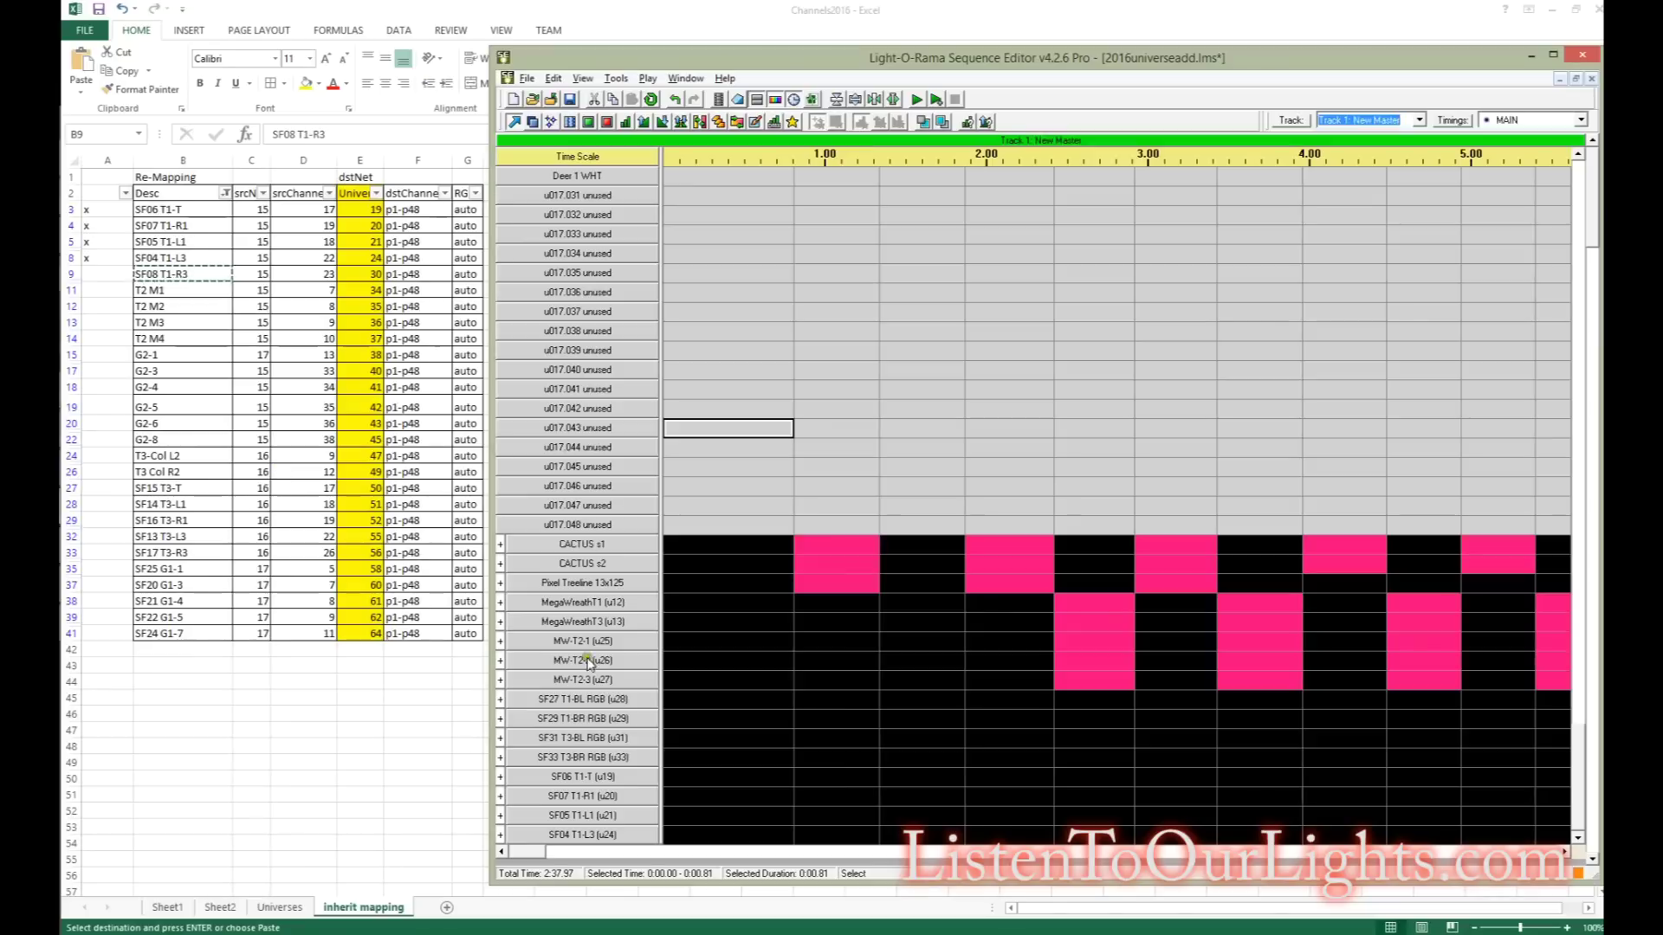
Step: Add a DMX device group below SF04 T1-L3 (u24), named SF08 T1-R3, on Universe 30 with 50 RGB pixels
{"action": "right_click", "coordinate": [597, 835]}
{"action": "left_click", "coordinate": [910, 651]}
{"action": "left_click", "coordinate": [961, 554]}
{"action": "left_click", "coordinate": [1069, 516]}
{"action": "left_click", "coordinate": [1069, 555]}
{"action": "left_click", "coordinate": [1028, 631]}
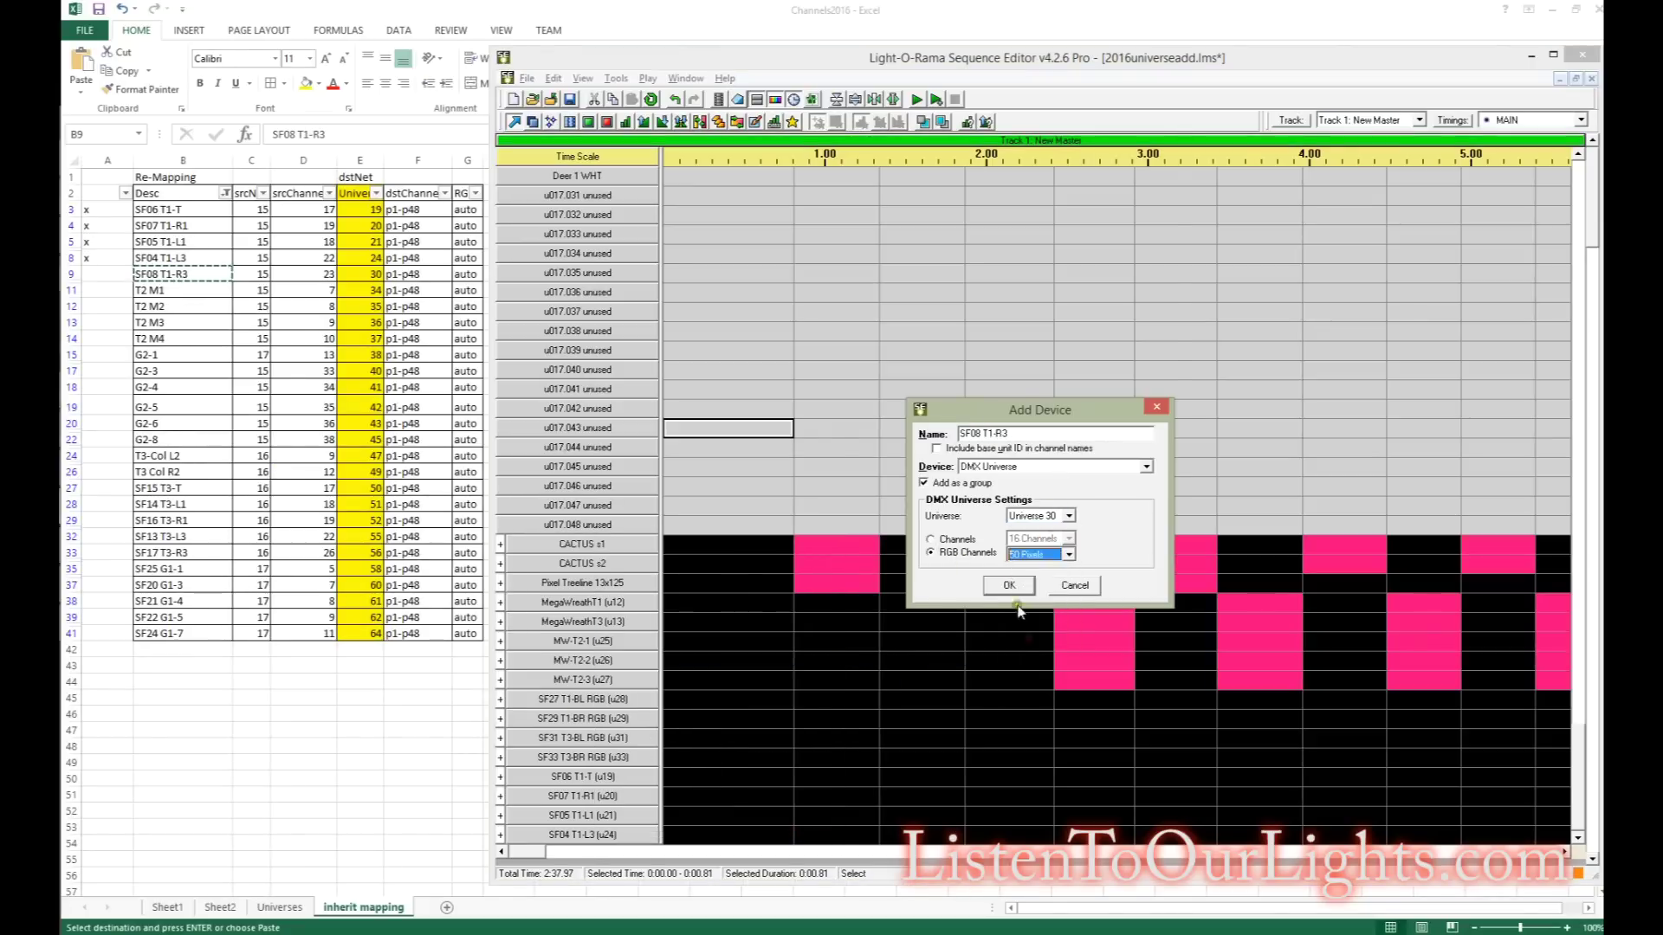
{"action": "left_click", "coordinate": [1011, 587]}
Step: Rename the new SF08 T1-R3 channel group as SF08 T1-R3 (u30)
{"action": "left_click", "coordinate": [1578, 837]}
{"action": "right_click", "coordinate": [615, 835]}
{"action": "left_click", "coordinate": [689, 541]}
{"action": "key", "text": "End"}
{"action": "key", "text": "BackSpace"}
{"action": "key", "text": "BackSpace"}
{"action": "type", "text": "(u30)"}
{"action": "key", "text": "Return"}
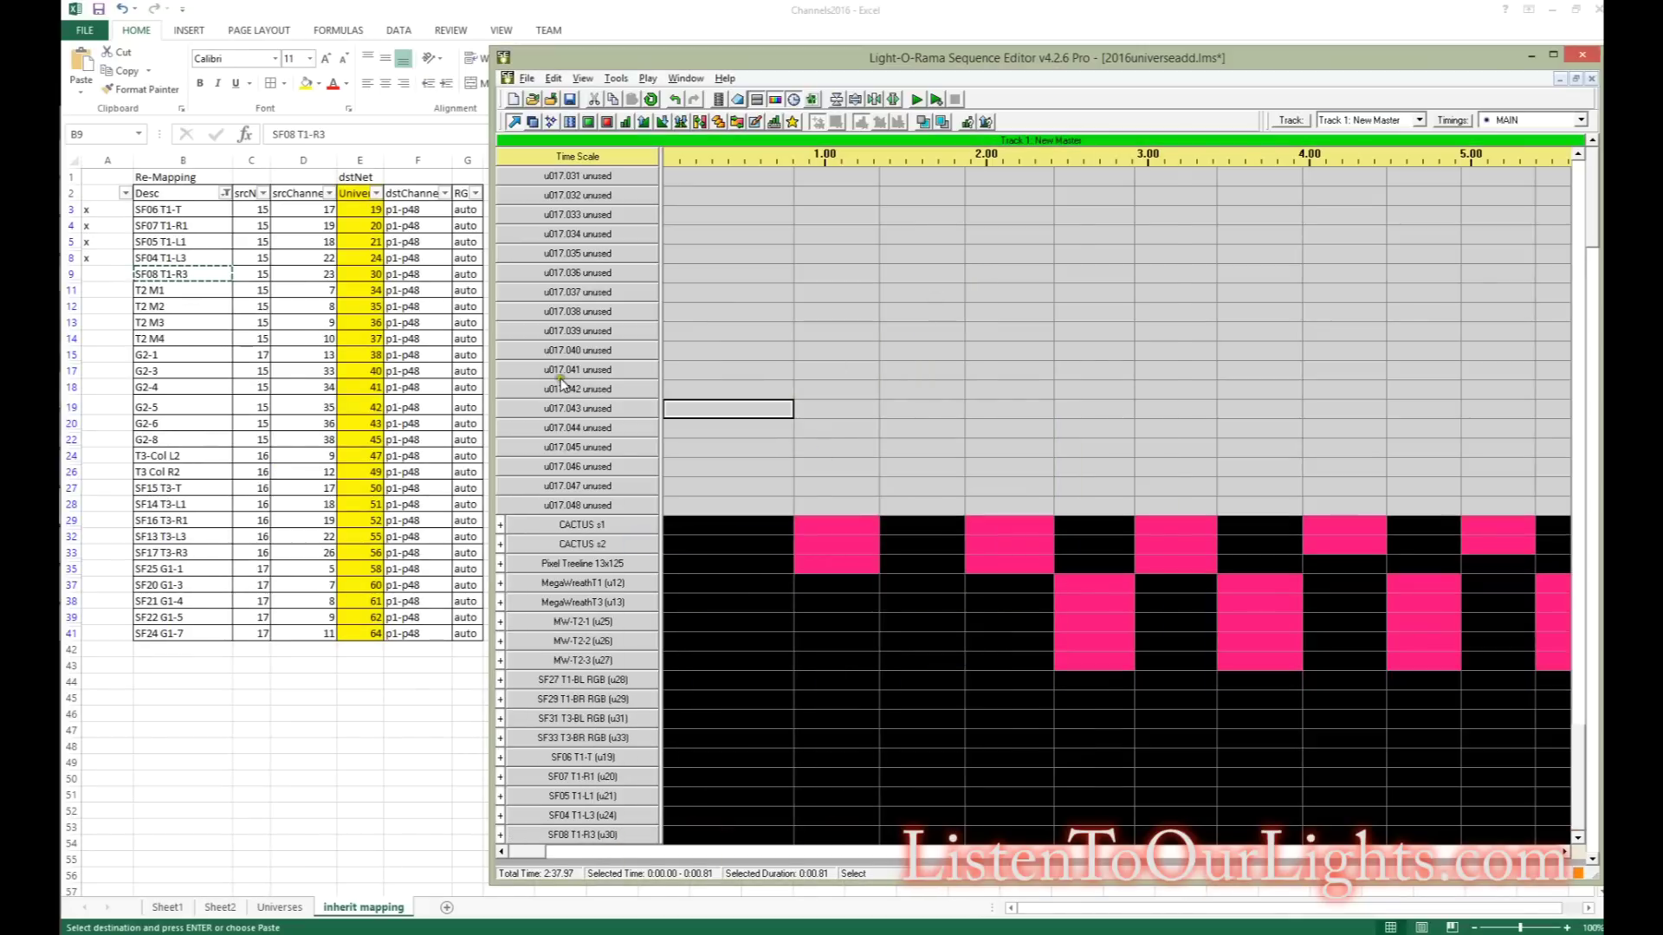
Step: Mark the SF08 T1-R3 row with an x in Excel and color the text of the completed rows red
{"action": "left_click", "coordinate": [104, 274]}
{"action": "type", "text": "x"}
{"action": "left_click_drag", "start_coordinate": [165, 209], "coordinate": [464, 267]}
{"action": "left_click", "coordinate": [332, 84]}
{"action": "left_click", "coordinate": [117, 293]}
Step: Add the prefix SF to the T2 M1, T2 M2, T2 M3 and T2 M4 descriptions in cells B11 to B14
{"action": "left_click", "coordinate": [165, 290]}
{"action": "key", "text": "F2"}
{"action": "key", "text": "Home"}
{"action": "type", "text": "SF"}
{"action": "key", "text": "Return"}
{"action": "key", "text": "F2"}
{"action": "key", "text": "Home"}
{"action": "type", "text": "SF"}
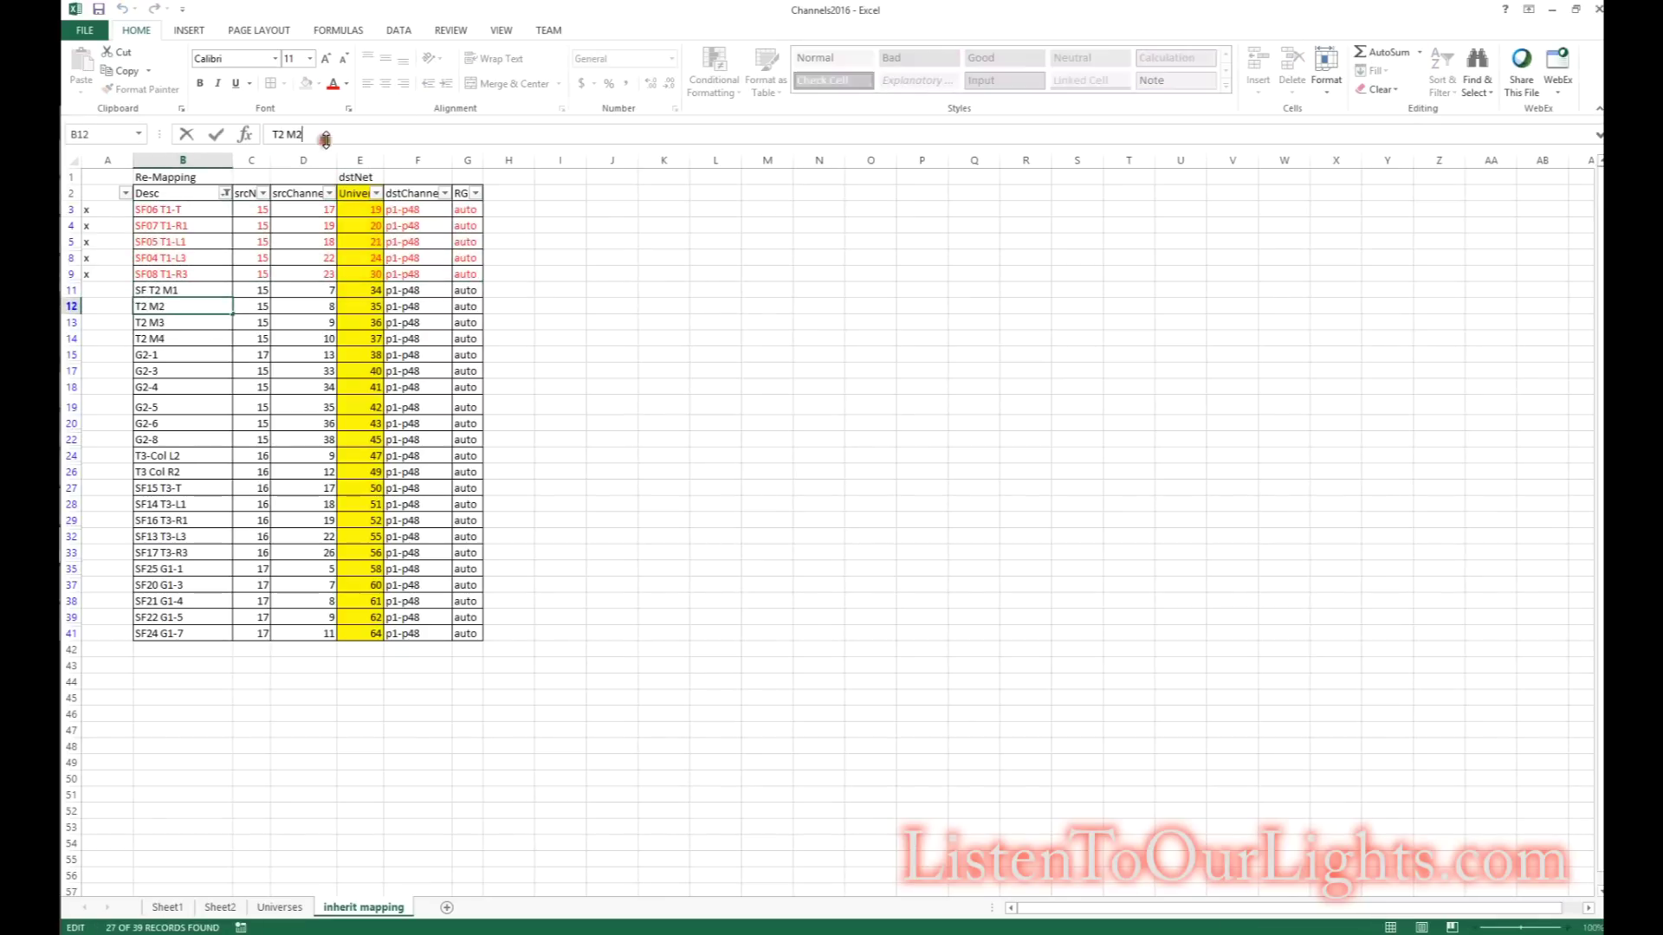
{"action": "key", "text": "Return"}
{"action": "key", "text": "F2"}
{"action": "key", "text": "Home"}
{"action": "type", "text": "SF"}
{"action": "key", "text": "Return"}
{"action": "key", "text": "F2"}
{"action": "key", "text": "Home"}
{"action": "type", "text": "SF"}
{"action": "key", "text": "Return"}
Step: Add the prefix SF to the G2-1, G2-3 and G2-4 descriptions in the Desc column
{"action": "key", "text": "F2"}
{"action": "key", "text": "Home"}
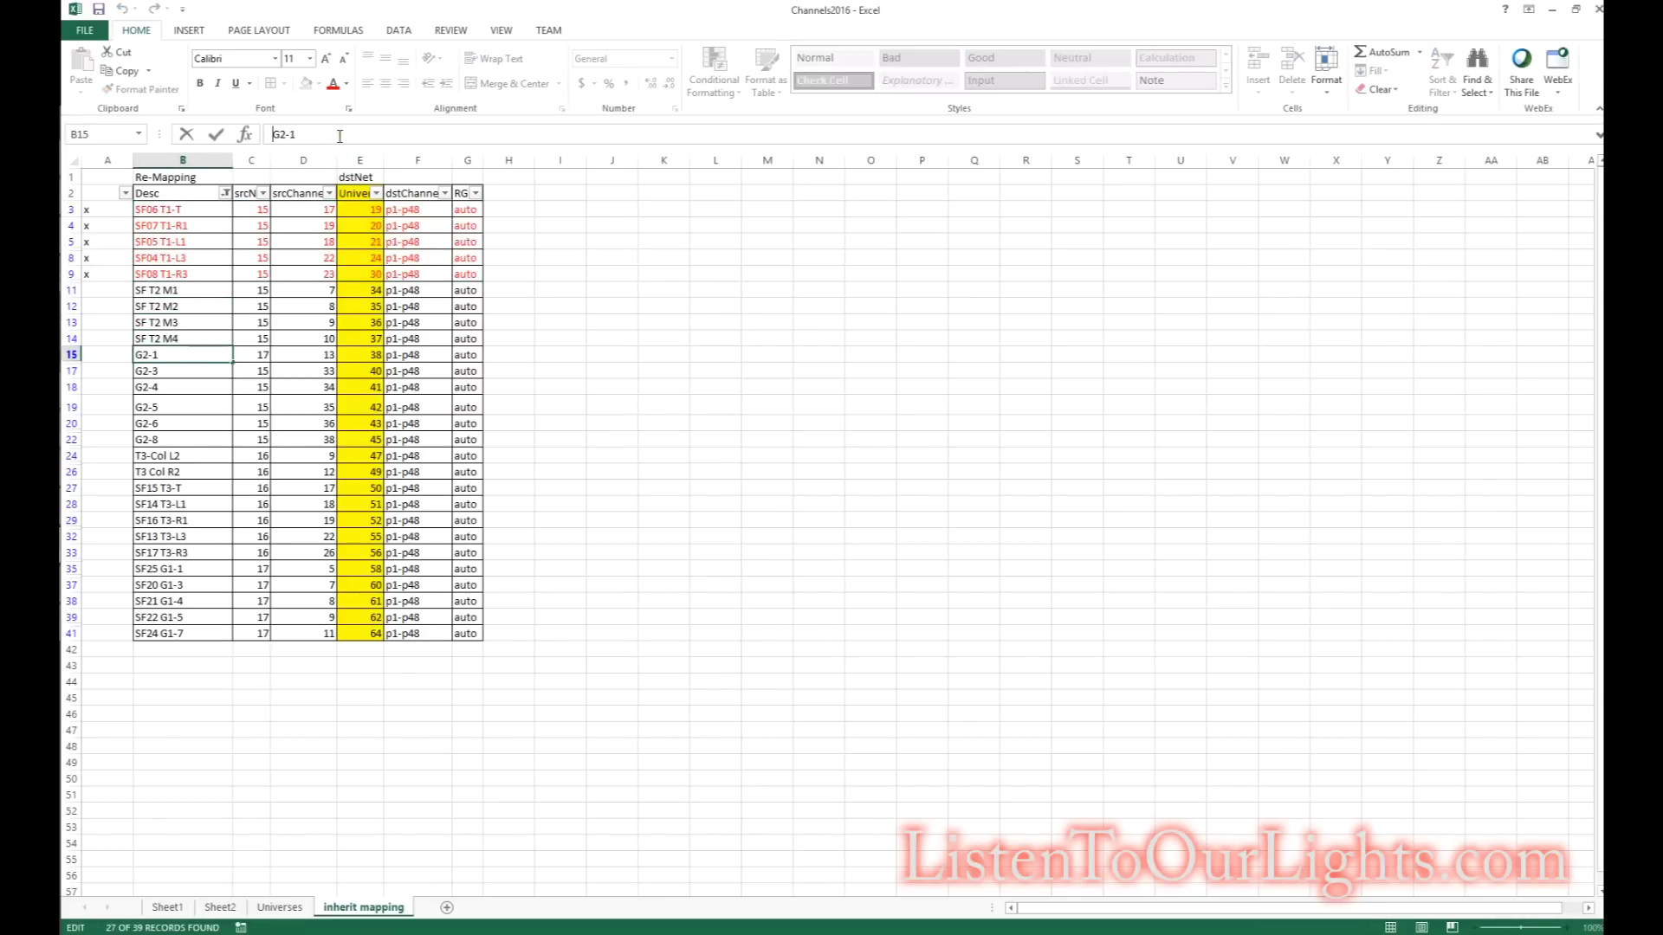
{"action": "type", "text": "SF"}
{"action": "key", "text": "Return"}
{"action": "key", "text": "F2"}
{"action": "type", "text": "SF"}
{"action": "key", "text": "Return"}
{"action": "key", "text": "F2"}
{"action": "key", "text": "Home"}
{"action": "type", "text": "SF"}
{"action": "key", "text": "Return"}
Step: Add the prefix SF to the G2-5 and G2-6 descriptions in cells B19 and B20
{"action": "key", "text": "F2"}
{"action": "key", "text": "Home"}
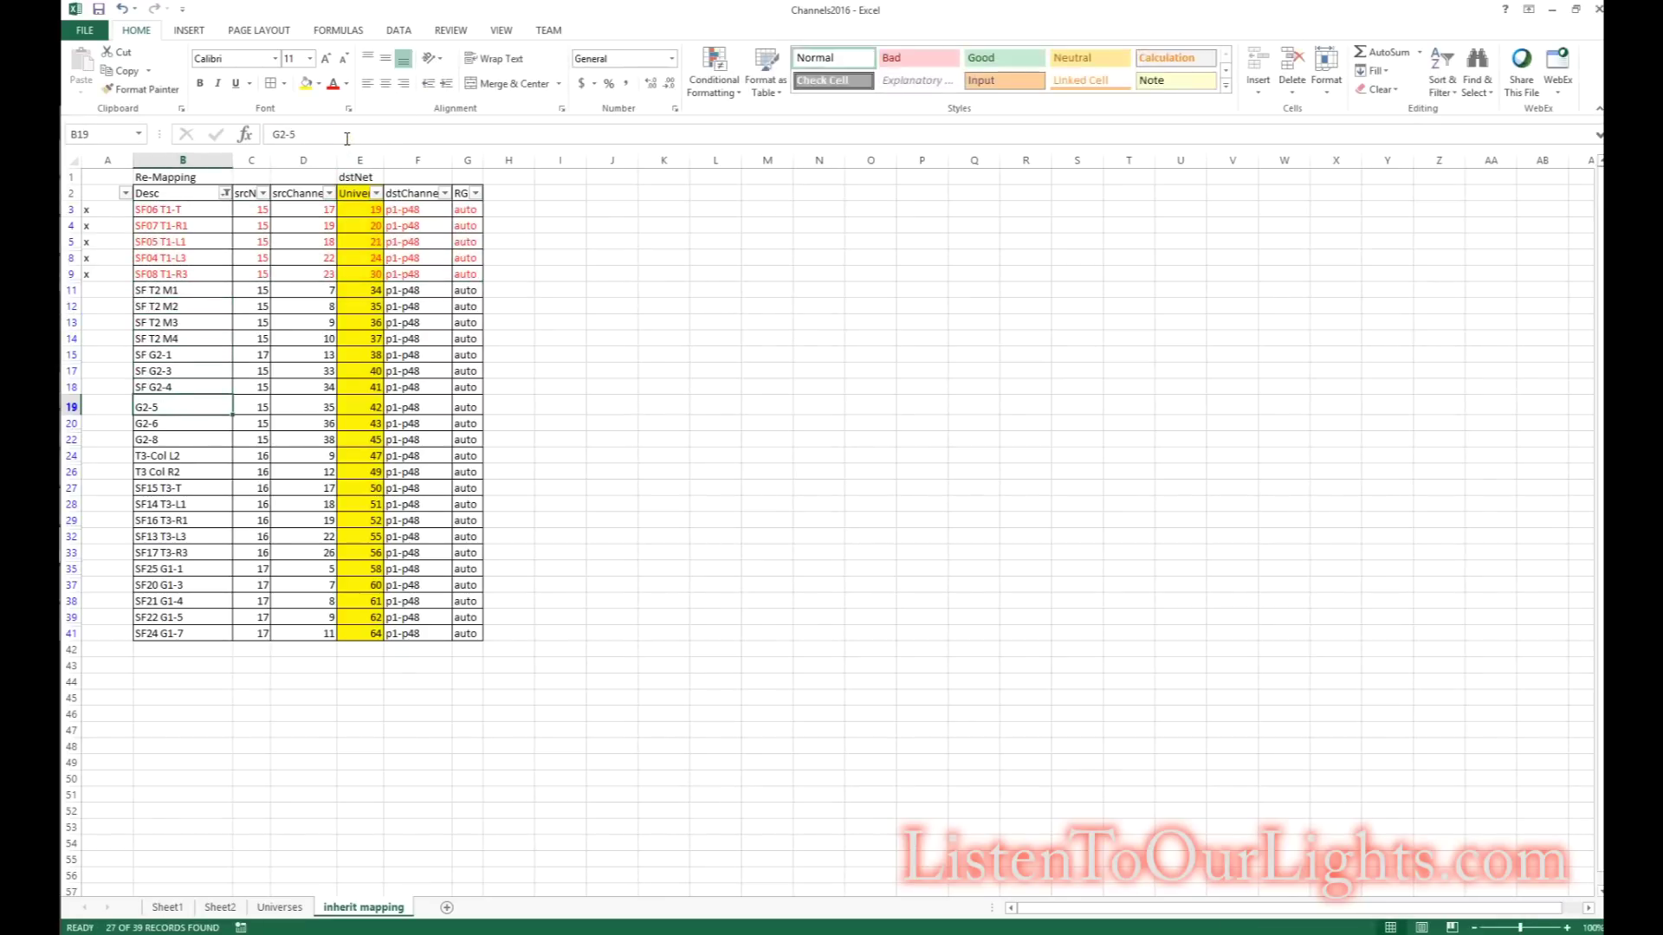
{"action": "type", "text": "SF"}
{"action": "key", "text": "Return"}
{"action": "key", "text": "F2"}
{"action": "key", "text": "Home"}
{"action": "type", "text": "SF"}
{"action": "key", "text": "Return"}
{"action": "double_click", "coordinate": [146, 423]}
{"action": "key", "text": "Return"}
Step: Add the prefix SF to the G2-8, T3-Col L2 and T3 Col R2 descriptions in the Desc column
{"action": "key", "text": "F2"}
{"action": "key", "text": "Home"}
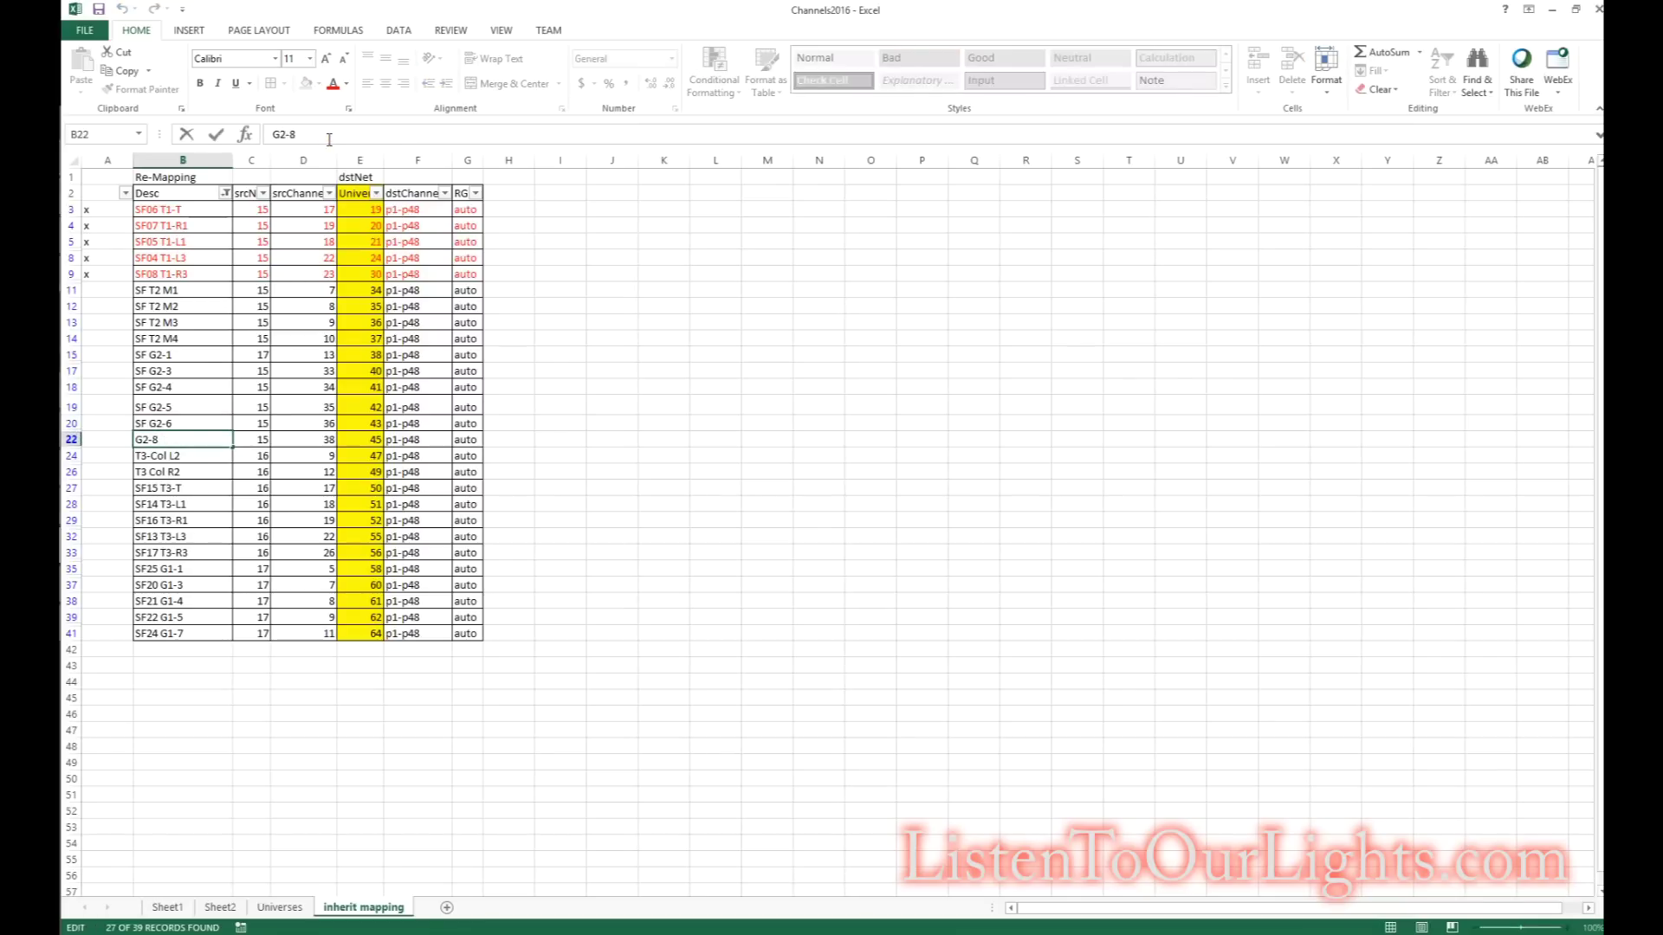
{"action": "type", "text": "SF"}
{"action": "key", "text": "Return"}
{"action": "key", "text": "F2"}
{"action": "key", "text": "Home"}
{"action": "type", "text": "SF"}
{"action": "key", "text": "Return"}
{"action": "key", "text": "F2"}
{"action": "key", "text": "Home"}
{"action": "type", "text": "SF"}
{"action": "key", "text": "Return"}
Step: Copy the SF T2 M1 description from Excel and insert a DMX device group with that name in Light-O-Rama, using Universe 34 and RGB channels
{"action": "key", "text": "Up"}
{"action": "key", "text": "Up"}
{"action": "key", "text": "Up"}
{"action": "key", "text": "Up"}
{"action": "key", "text": "Up"}
{"action": "key", "text": "Up"}
{"action": "key", "text": "Up"}
{"action": "key", "text": "Up"}
{"action": "key", "text": "Up"}
{"action": "key", "text": "Up"}
{"action": "key", "text": "Up"}
{"action": "key", "text": "Up"}
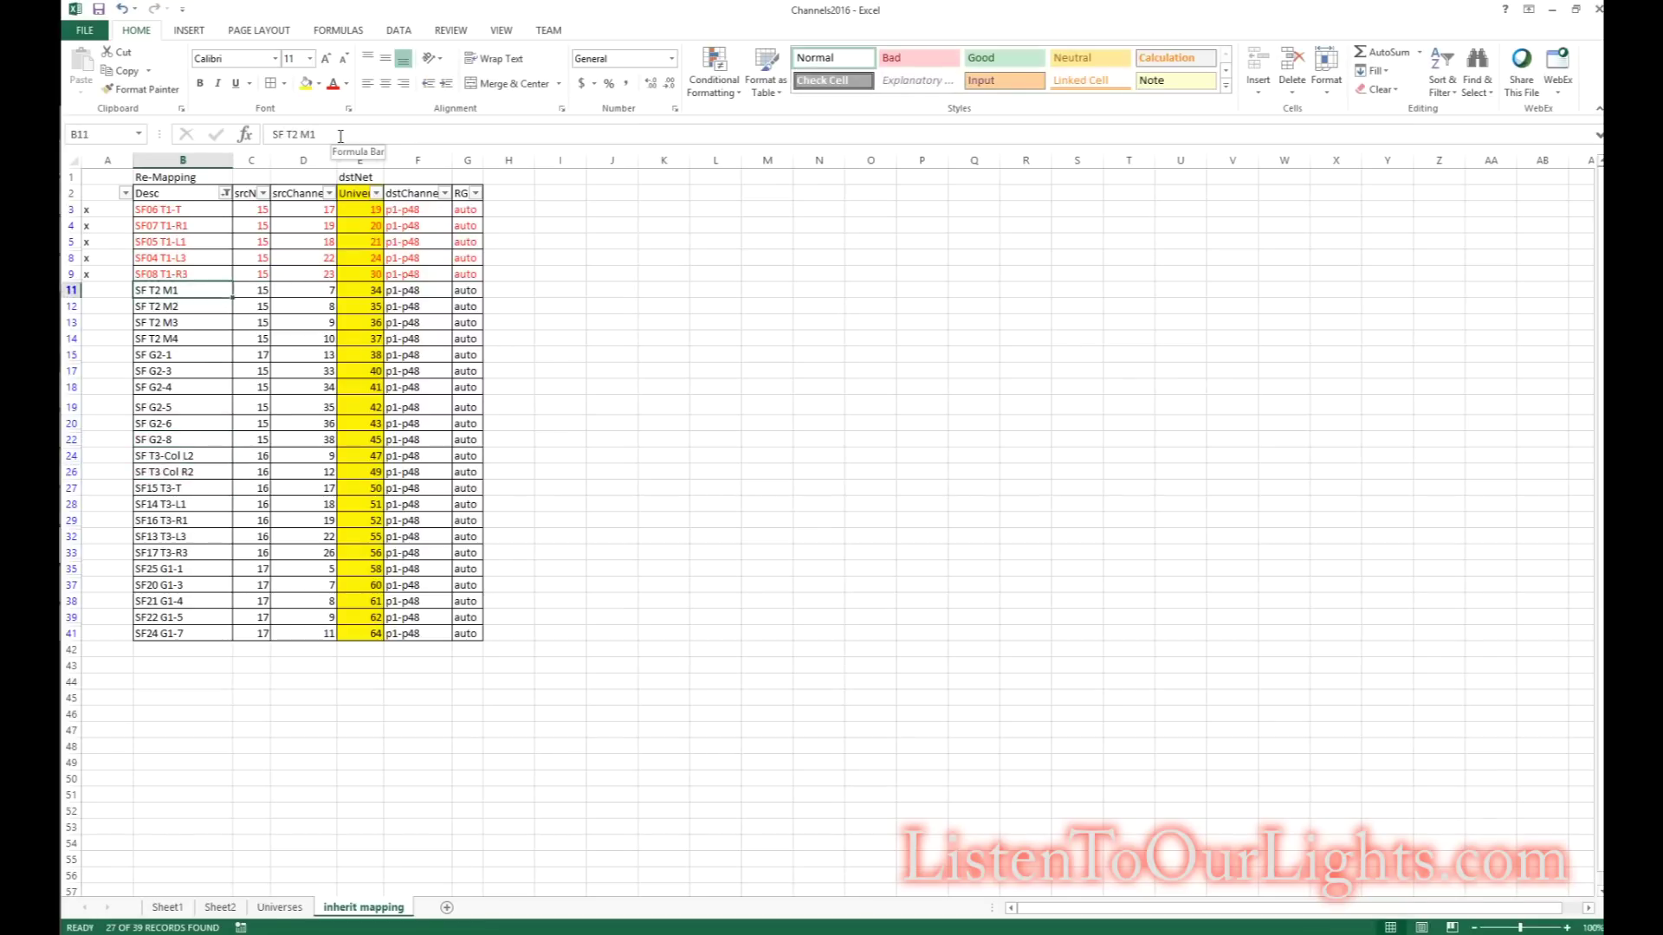
{"action": "key", "text": "ctrl+c"}
{"action": "key", "text": "alt+Tab"}
{"action": "right_click", "coordinate": [619, 837]}
{"action": "mouse_move", "coordinate": [736, 638]}
{"action": "left_click", "coordinate": [898, 656]}
{"action": "key", "text": "ctrl+v"}
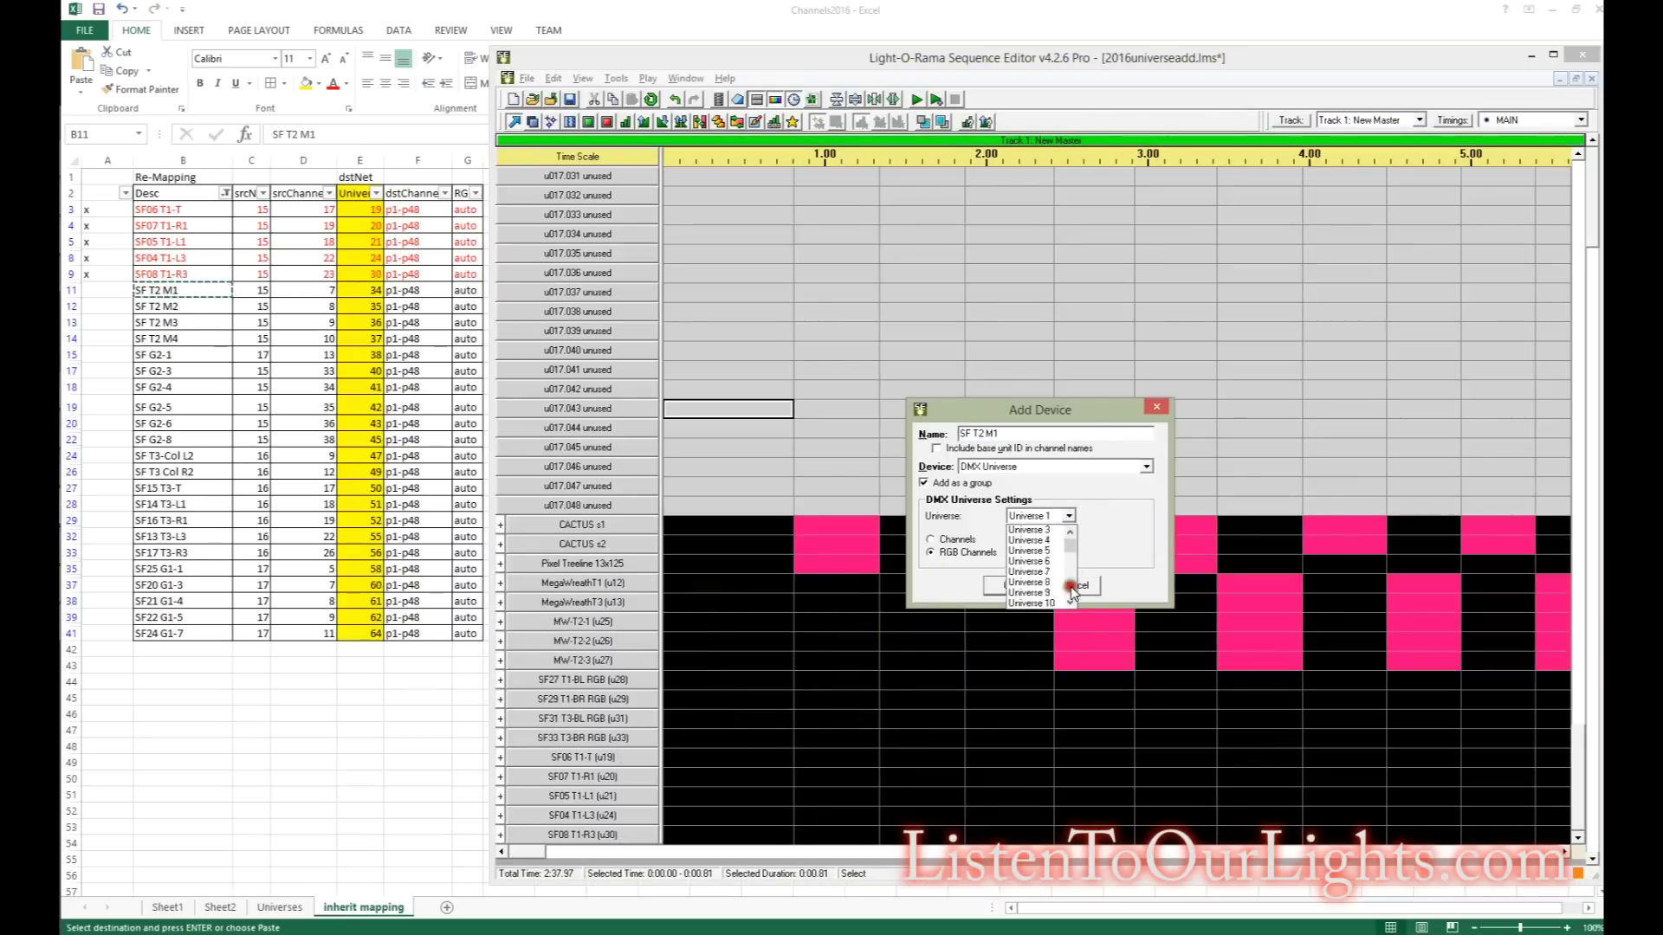
{"action": "left_click", "coordinate": [1031, 582]}
{"action": "left_click", "coordinate": [1068, 553]}
{"action": "left_click", "coordinate": [1005, 586]}
Step: Rename the new SF T2 M1 channel group as SF T2 M1 (u34)
{"action": "left_click", "coordinate": [1578, 837]}
{"action": "right_click", "coordinate": [645, 837]}
{"action": "left_click", "coordinate": [715, 539]}
{"action": "key", "text": "End"}
{"action": "type", "text": "()"}
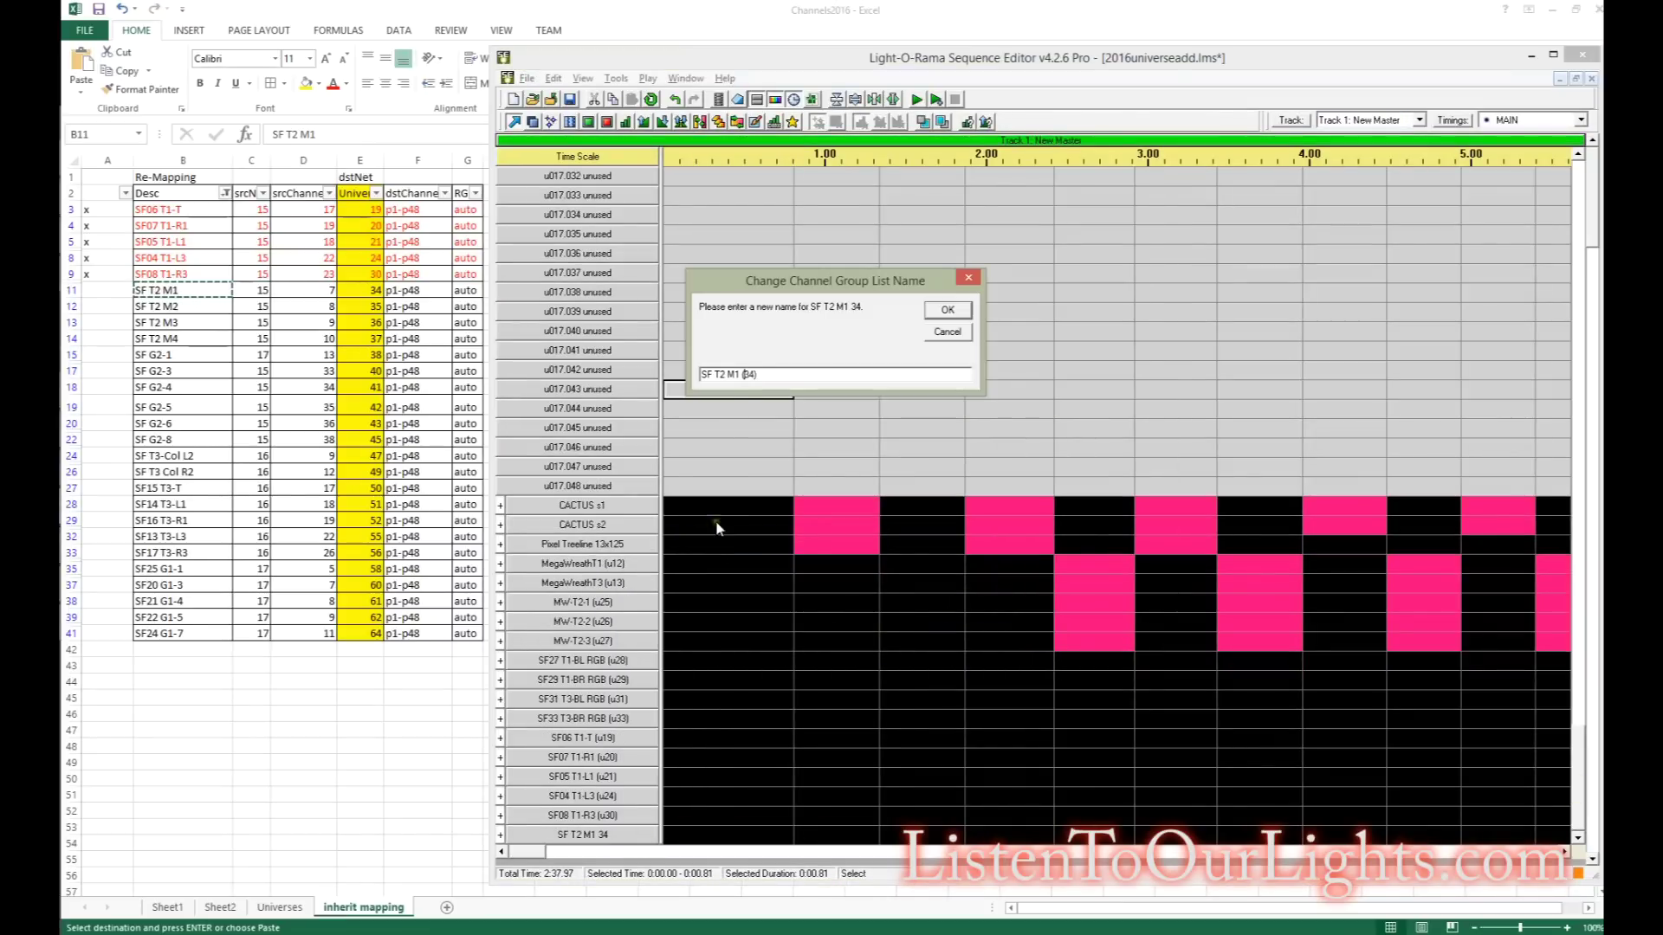
{"action": "type", "text": "u"}
{"action": "left_click", "coordinate": [937, 312]}
Step: Mark the SF T2 M1 row with an x in Excel and color its text red
{"action": "left_click", "coordinate": [97, 290]}
{"action": "type", "text": "x"}
{"action": "left_click_drag", "start_coordinate": [173, 290], "coordinate": [465, 291]}
{"action": "left_click", "coordinate": [333, 83]}
Step: Copy the SF T2 M2 description and insert a DMX device group with that name in Light-O-Rama, using Universe 35 and RGB channels
{"action": "left_click", "coordinate": [183, 306]}
{"action": "key", "text": "ctrl+c"}
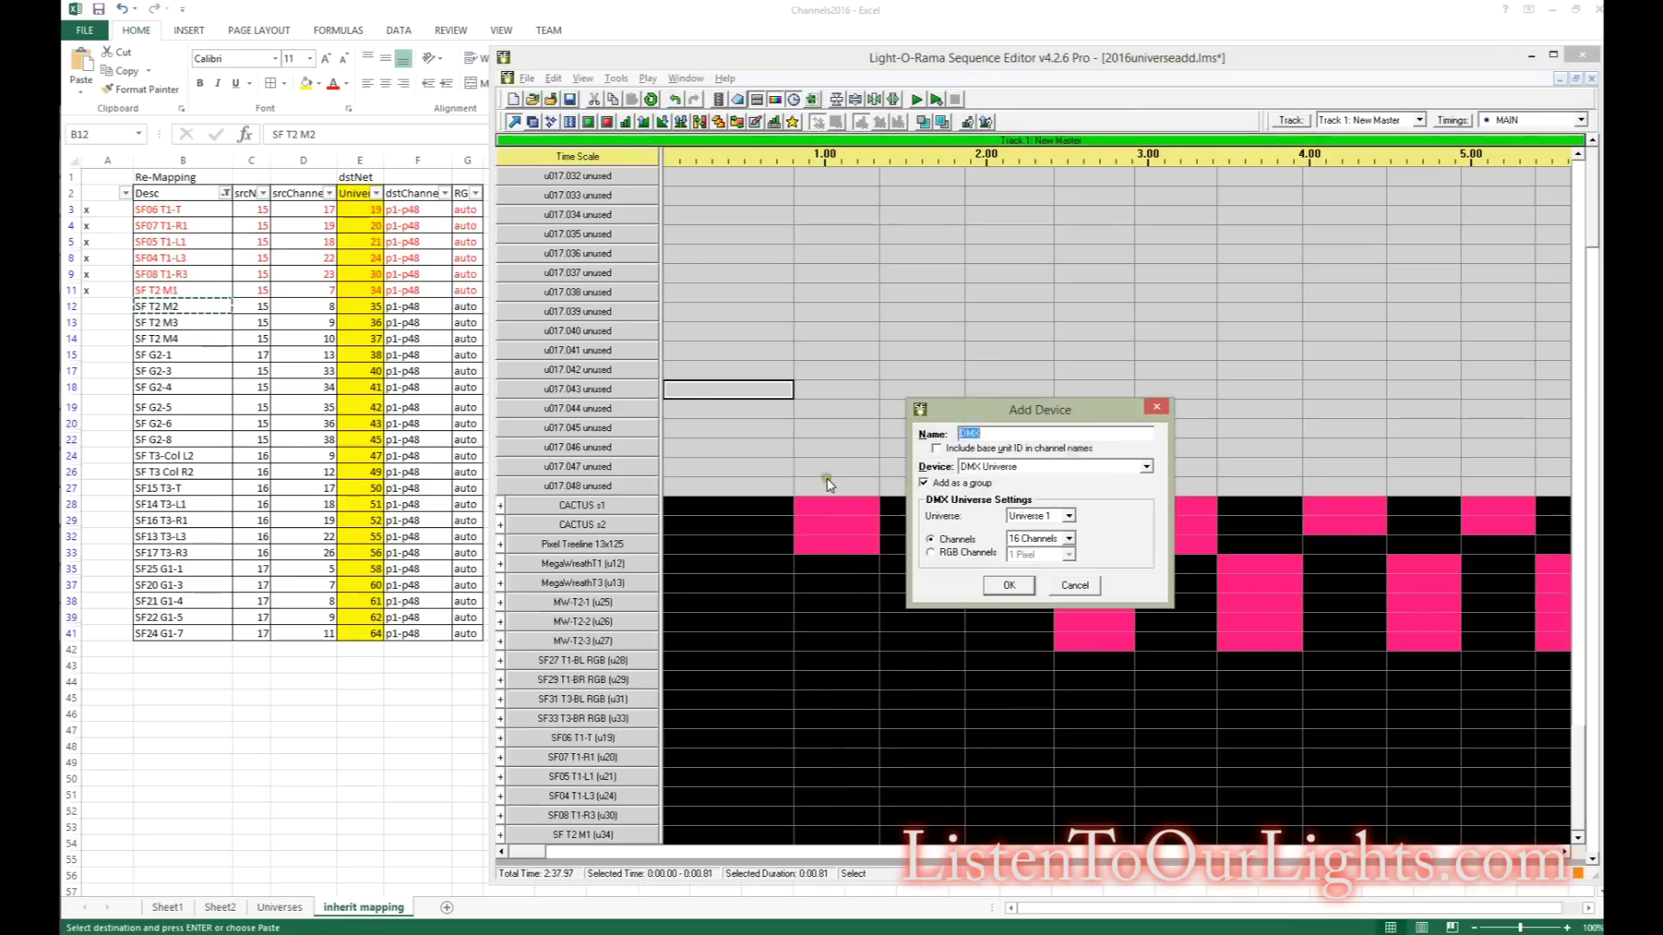
{"action": "key", "text": "ctrl+v"}
{"action": "left_click", "coordinate": [1069, 516]}
{"action": "left_click", "coordinate": [1049, 533]}
{"action": "left_click", "coordinate": [931, 552]}
{"action": "left_click", "coordinate": [1069, 554]}
{"action": "left_click", "coordinate": [1032, 597]}
{"action": "left_click", "coordinate": [1009, 585]}
Step: Rename the new SF T2 M2 channel group as SF T2 M2 (u35)
{"action": "left_click", "coordinate": [1578, 837]}
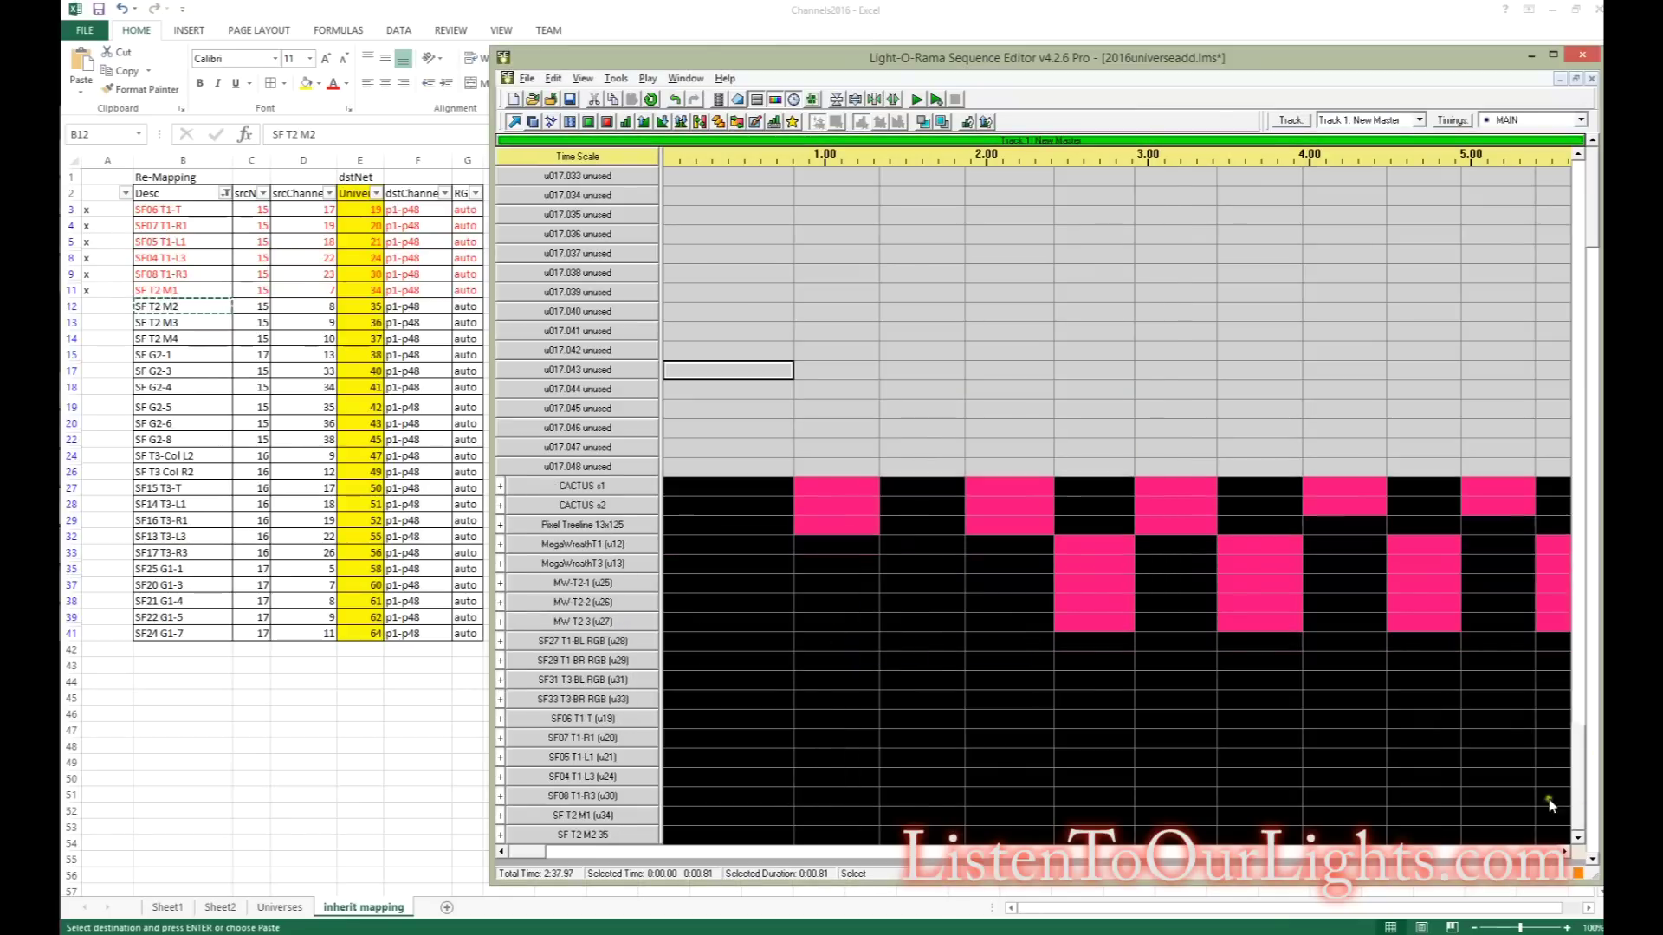
{"action": "right_click", "coordinate": [625, 836]}
{"action": "left_click", "coordinate": [708, 556]}
{"action": "left_click", "coordinate": [945, 311]}
Step: Mark the SF T2 M2 row with an x in Excel and color its text red
{"action": "left_click", "coordinate": [97, 307]}
{"action": "type", "text": "x"}
{"action": "left_click_drag", "start_coordinate": [199, 306], "coordinate": [466, 307]}
{"action": "left_click", "coordinate": [333, 83]}
Step: Copy the SF T2 M3 description and insert a DMX device group with that name in Light-O-Rama, using Universe 36 and RGB channels
{"action": "left_click", "coordinate": [183, 323]}
{"action": "key", "text": "ctrl+c"}
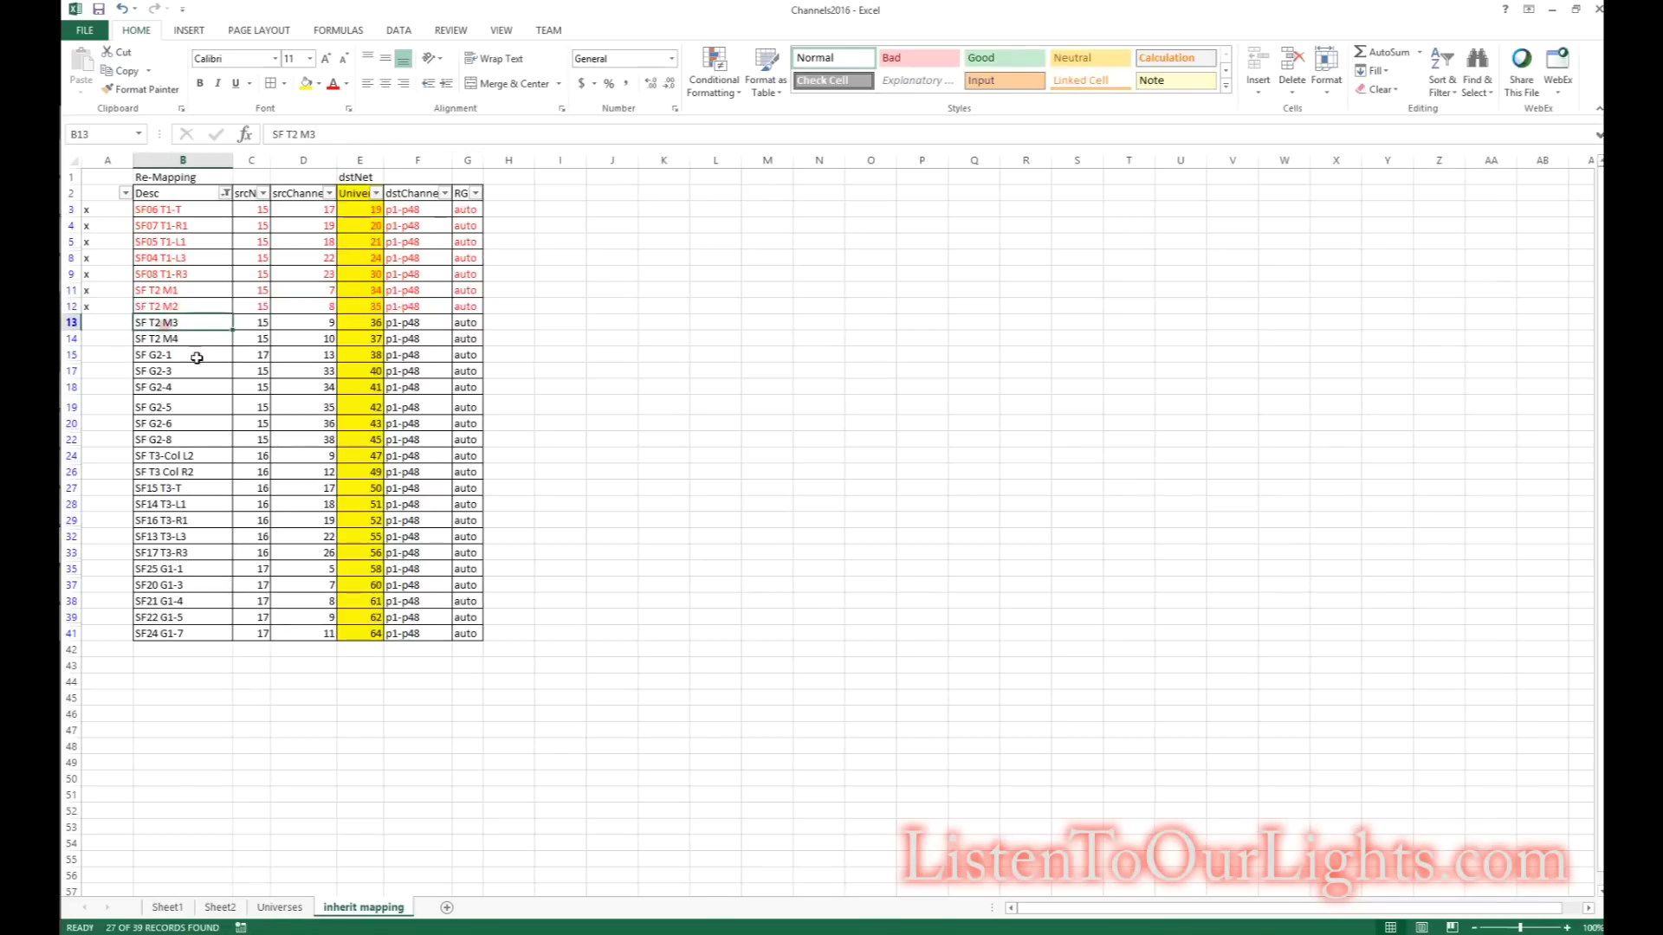
{"action": "right_click", "coordinate": [619, 836]}
{"action": "key", "text": "ctrl+v"}
{"action": "left_click", "coordinate": [1069, 515]}
{"action": "scroll", "coordinate": [1039, 571], "scroll_direction": "down", "scroll_amount": 5}
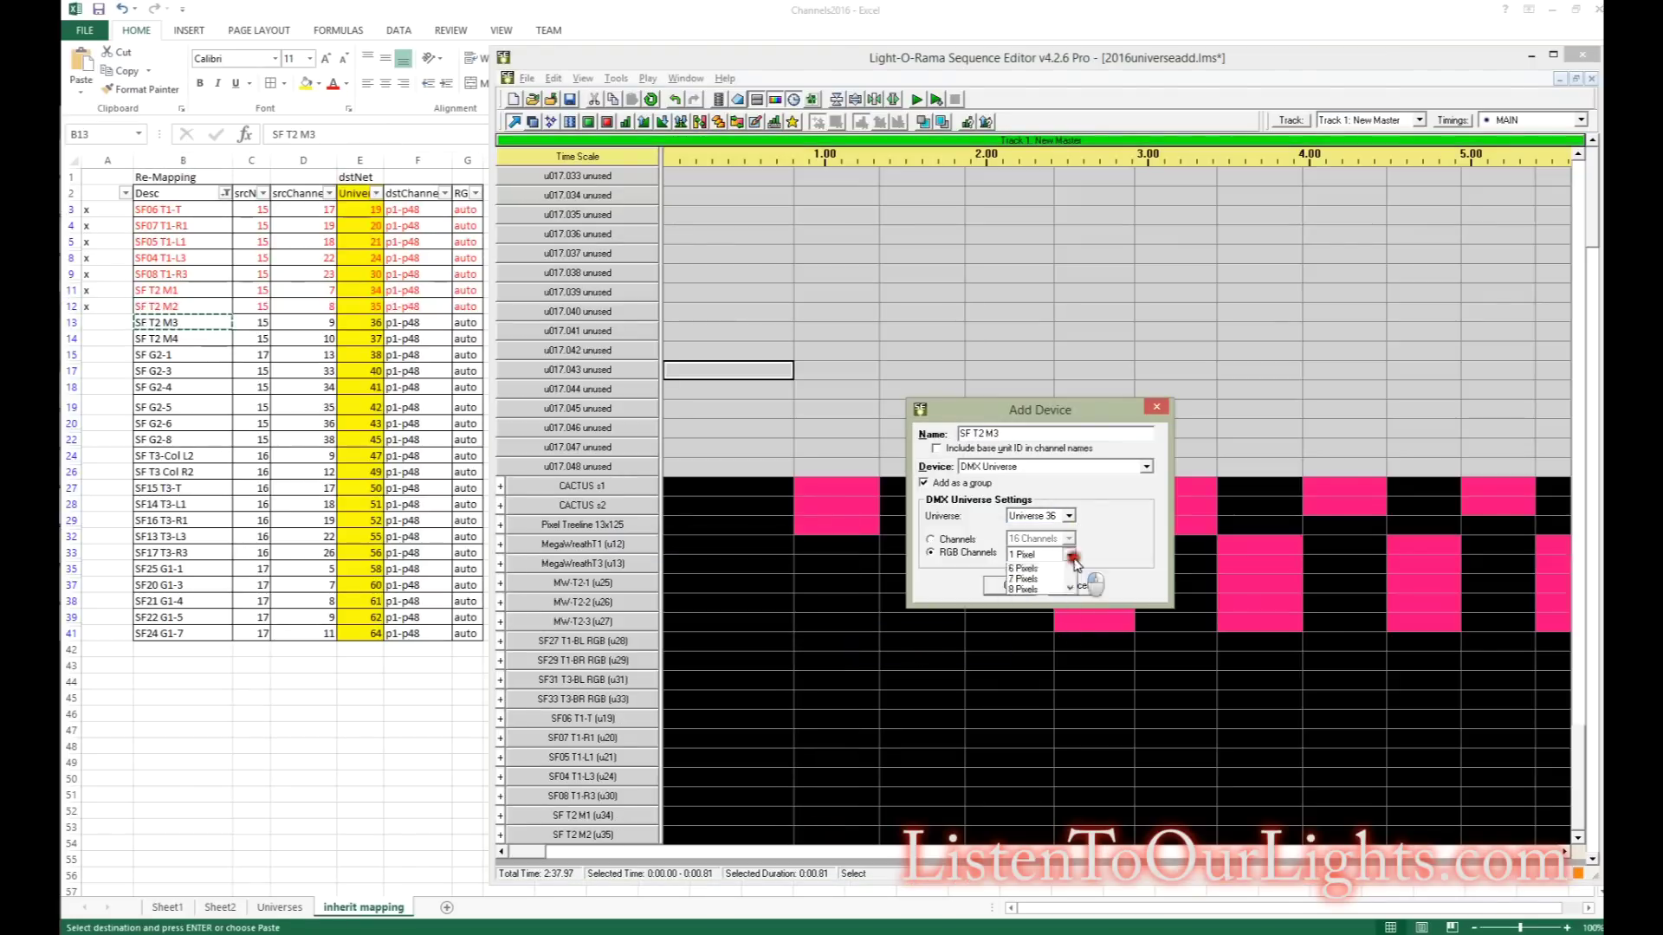
{"action": "left_click", "coordinate": [1039, 597]}
{"action": "left_click", "coordinate": [1009, 586]}
Step: Rename the new SF T2 M3 channel group as SF T2 M3 (u36) and save the sequence
{"action": "right_click", "coordinate": [589, 835]}
{"action": "left_click", "coordinate": [647, 542]}
{"action": "key", "text": "BackSpace"}
{"action": "key", "text": "BackSpace"}
{"action": "type", "text": "(u36)"}
{"action": "left_click", "coordinate": [951, 309]}
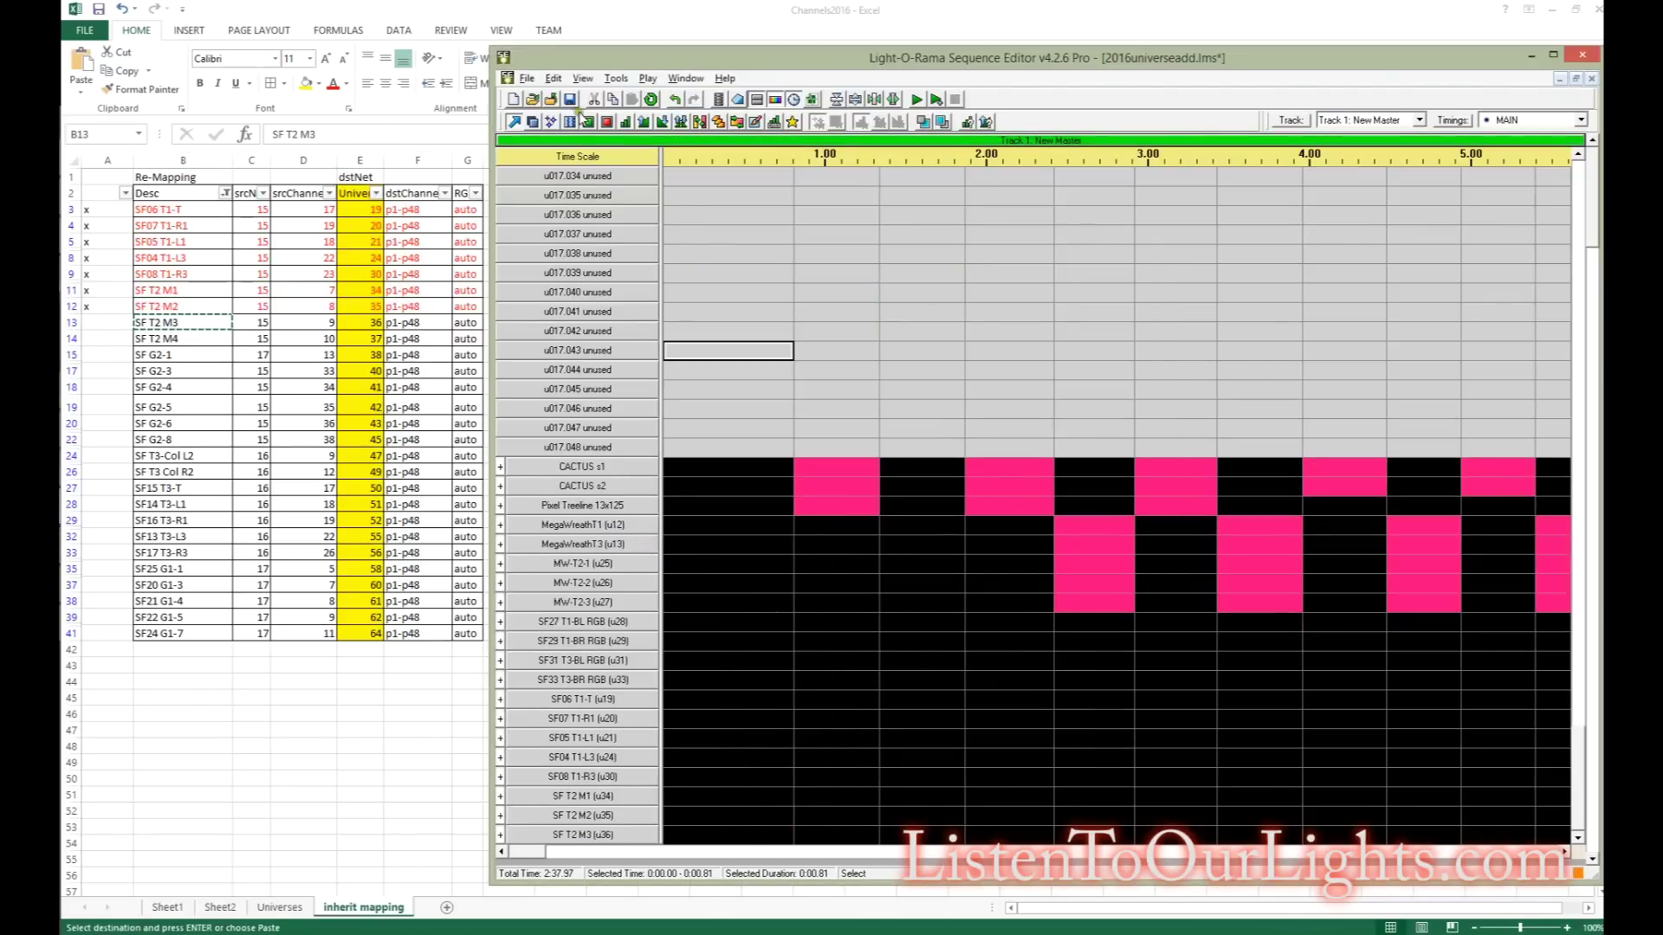
{"action": "left_click", "coordinate": [569, 100]}
Step: Color the SF T2 M3 row's text red in Excel and mark the row with an x
{"action": "left_click_drag", "start_coordinate": [186, 322], "coordinate": [369, 321]}
{"action": "key", "text": "Left"}
{"action": "type", "text": "x"}
{"action": "key", "text": "Return"}
Step: Copy the SF T2 M4 description and insert a DMX device group with that name in Light-O-Rama, using Universe 37 and RGB channels
{"action": "key", "text": "Right"}
{"action": "key", "text": "ctrl+c"}
{"action": "key", "text": "alt+Tab"}
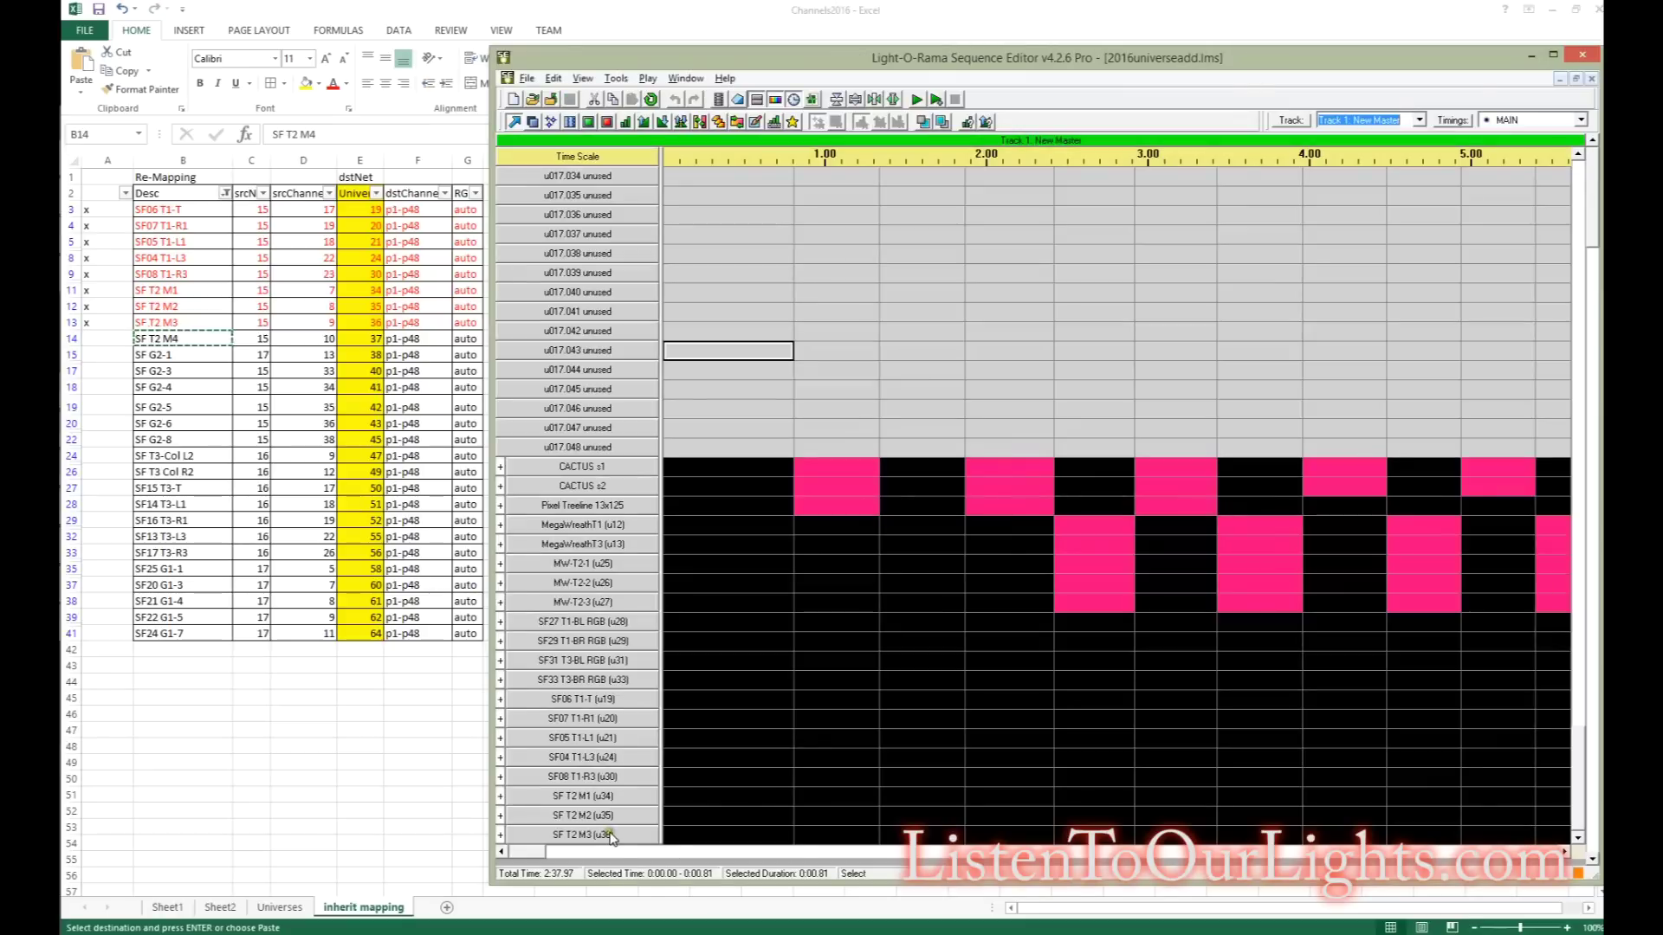
{"action": "right_click", "coordinate": [618, 837]}
{"action": "left_click", "coordinate": [910, 549]}
{"action": "key", "text": "ctrl+v"}
{"action": "left_click", "coordinate": [1069, 554]}
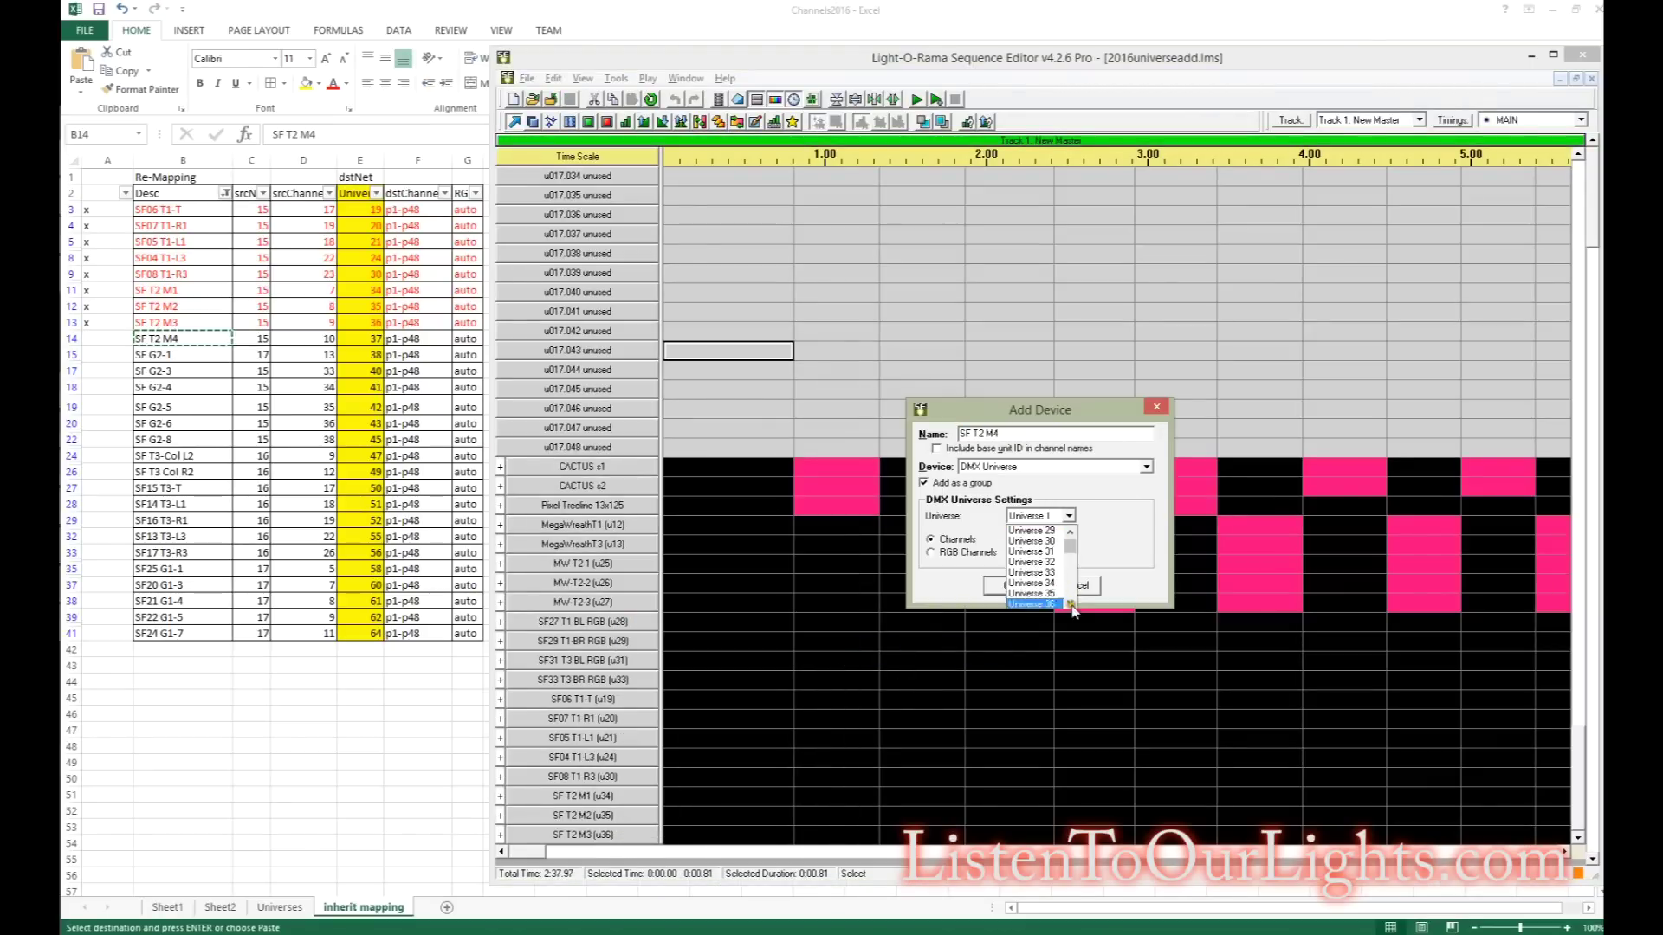
{"action": "scroll", "coordinate": [1072, 606], "scroll_direction": "down", "scroll_amount": 5}
{"action": "left_click", "coordinate": [1026, 622]}
{"action": "left_click", "coordinate": [1011, 586]}
Step: Rename the new SF T2 M4 channel group as SF T2 M4 (u37)
{"action": "left_click_drag", "start_coordinate": [1578, 752], "coordinate": [1578, 788]}
{"action": "right_click", "coordinate": [632, 836]}
{"action": "left_click", "coordinate": [739, 541]}
{"action": "type", "text": "(u37)"}
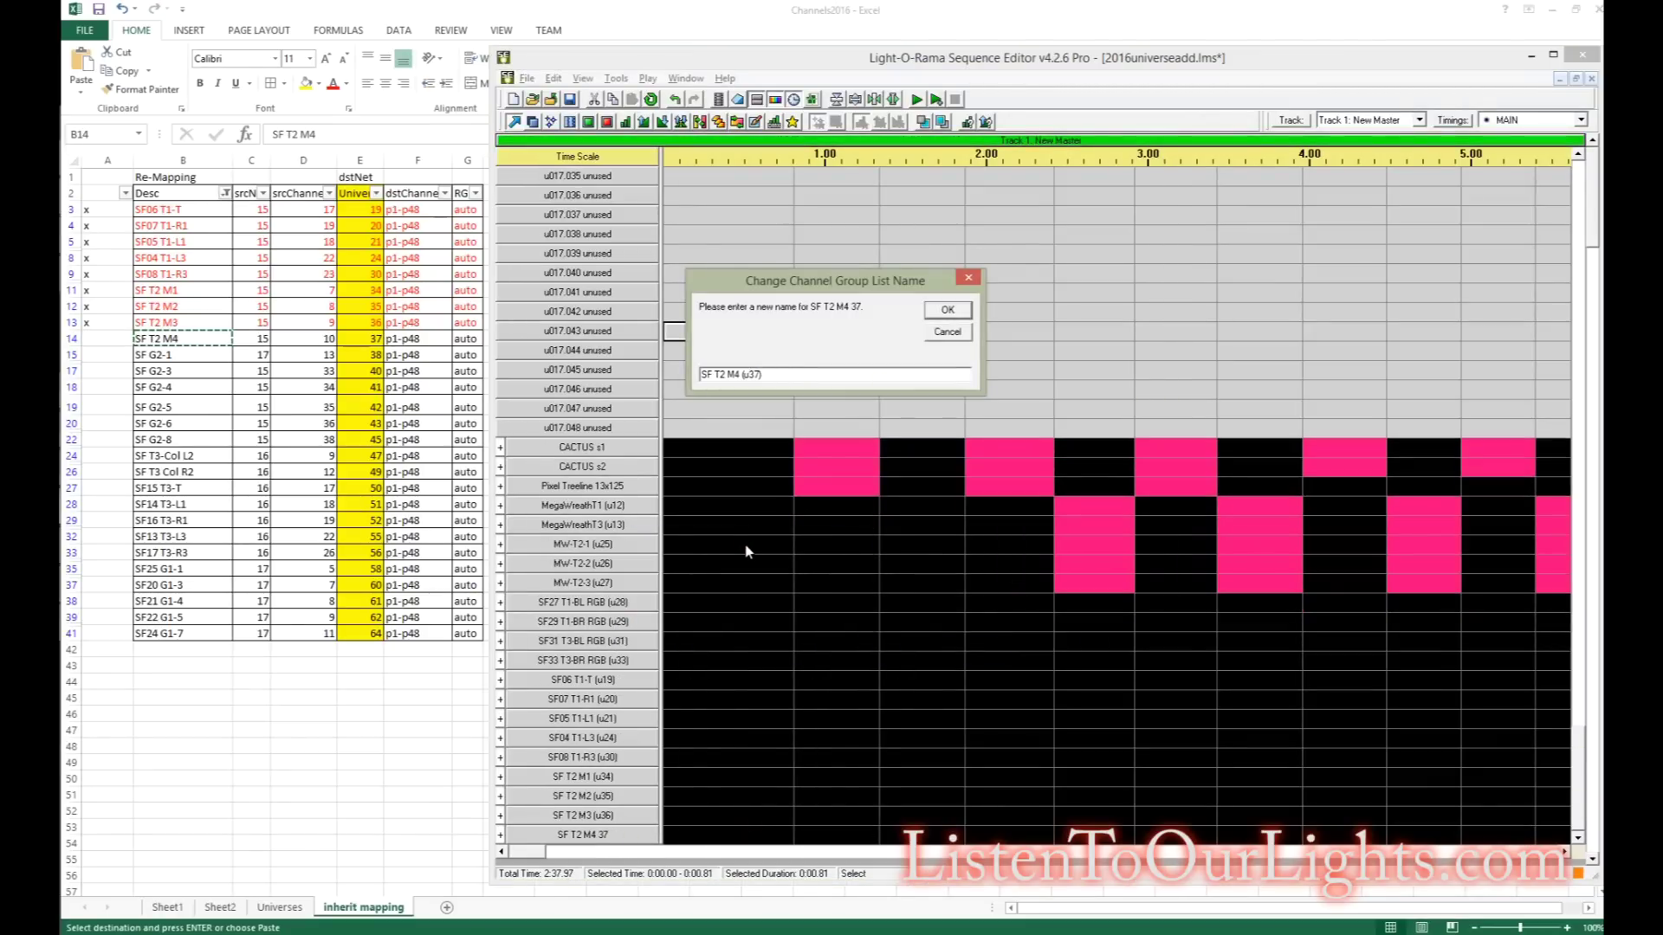
{"action": "key", "text": "Return"}
Step: Color the SF T2 M4 row's text red in Excel and mark the row with an x
{"action": "key", "text": "alt+Tab"}
{"action": "key", "text": "Left"}
{"action": "type", "text": "x"}
{"action": "key", "text": "Return"}
Step: Copy the SF G2-1 description and insert a DMX device group with that name in Light-O-Rama, using Universe 38 and RGB channels
{"action": "key", "text": "Right"}
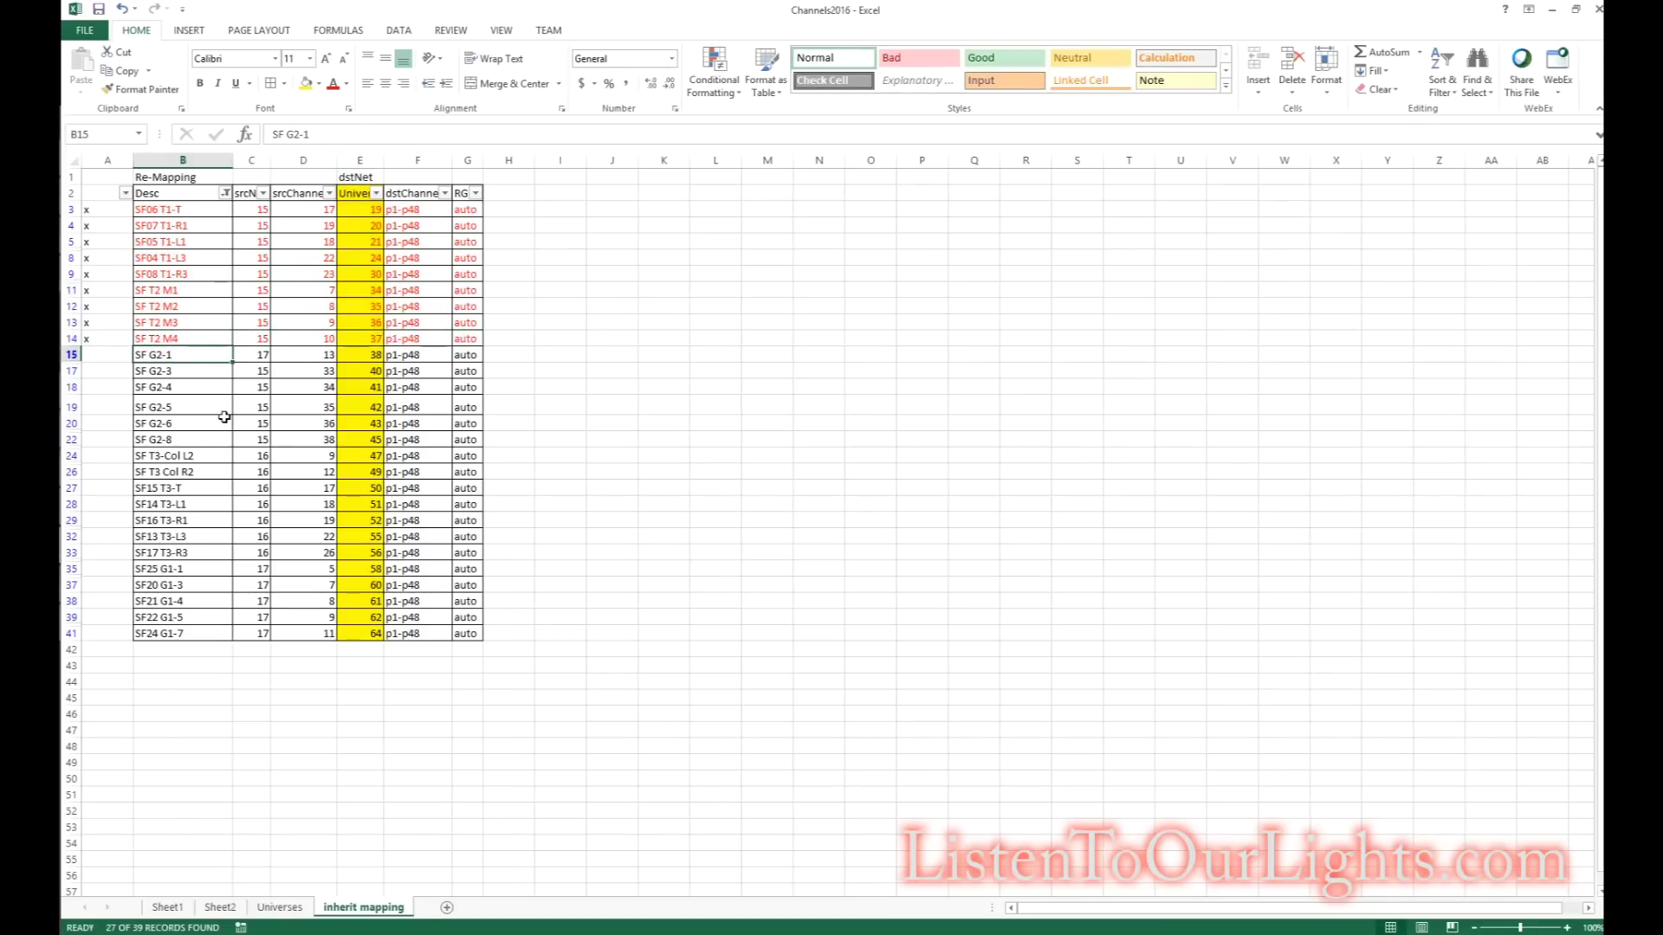
{"action": "key", "text": "ctrl+c"}
{"action": "key", "text": "alt+Tab"}
{"action": "right_click", "coordinate": [595, 837]}
{"action": "left_click", "coordinate": [943, 670]}
{"action": "key", "text": "ctrl+v"}
{"action": "left_click", "coordinate": [1072, 517]}
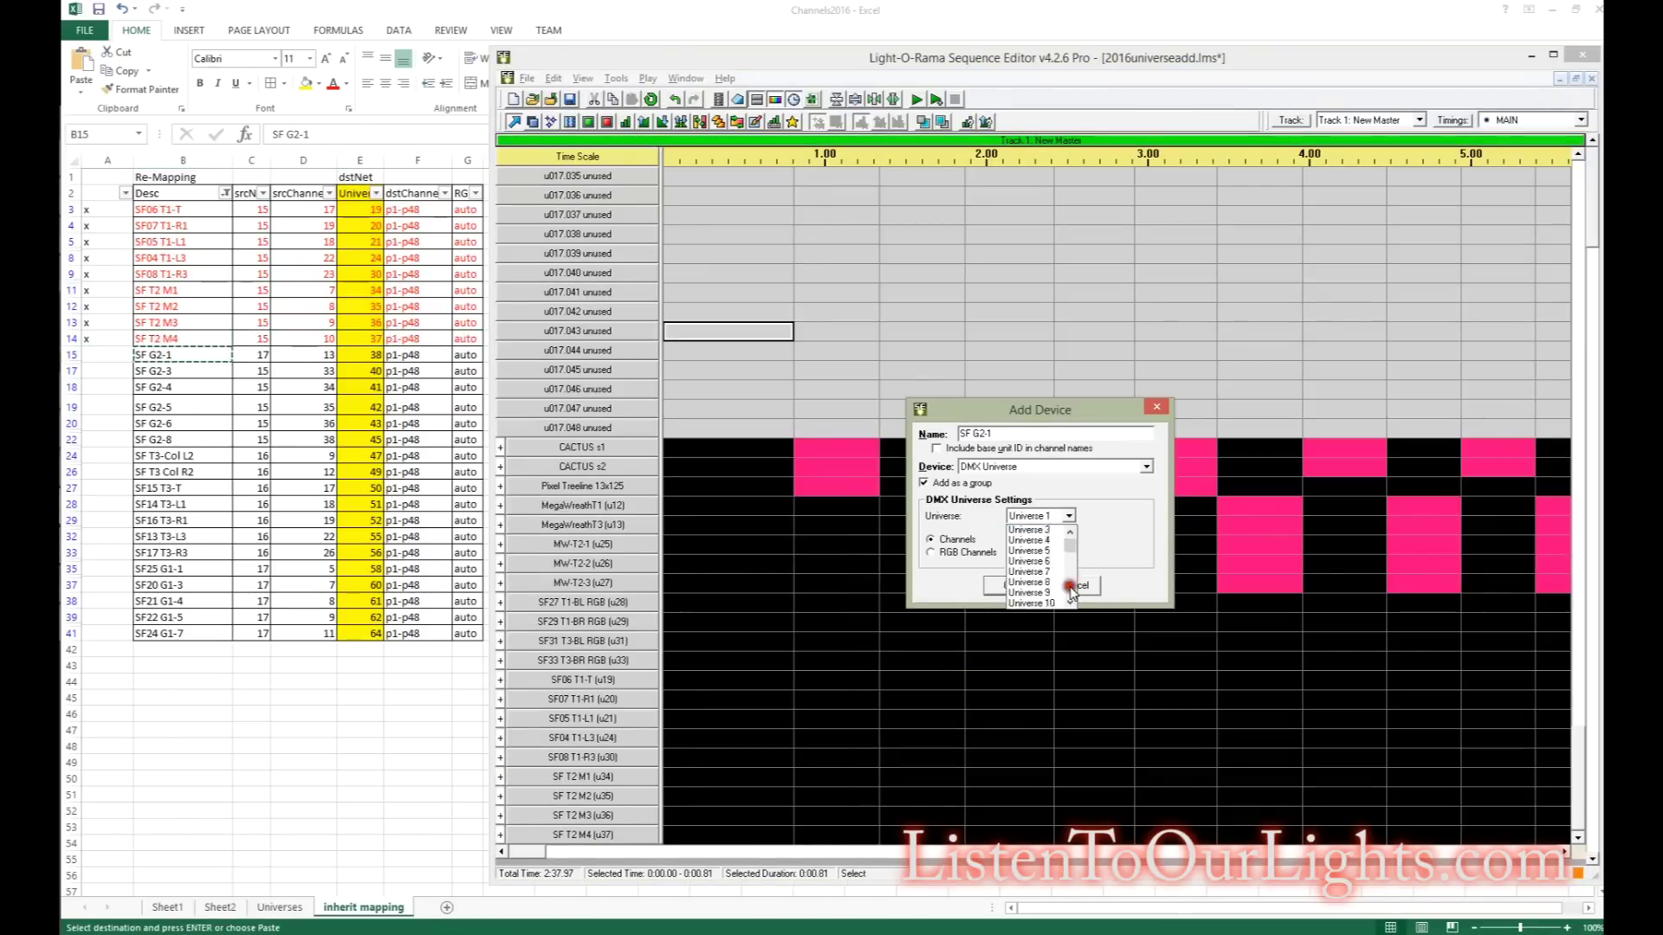
{"action": "left_click", "coordinate": [1031, 567]}
{"action": "left_click", "coordinate": [932, 554]}
{"action": "left_click", "coordinate": [1071, 554]}
{"action": "left_click", "coordinate": [1025, 622]}
{"action": "left_click", "coordinate": [1010, 585]}
Step: Rename the new SF G2-1 channel group as SF G2-1 (u38)
{"action": "right_click", "coordinate": [611, 836]}
{"action": "left_click", "coordinate": [638, 545]}
{"action": "type", "text": "(u38)"}
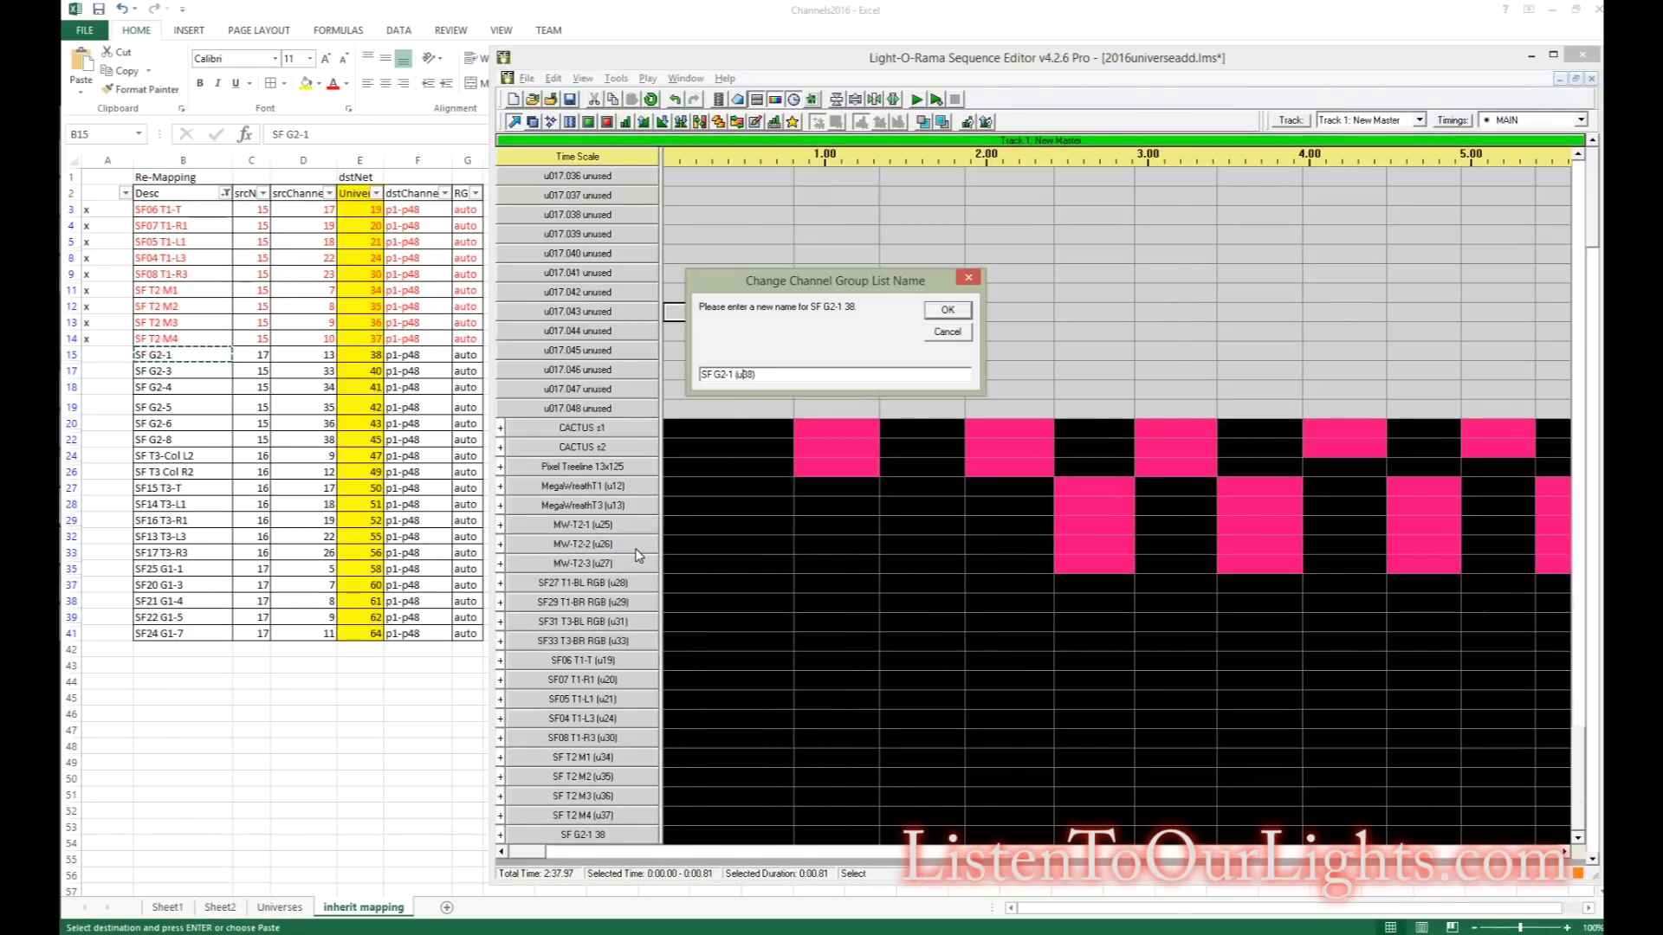
{"action": "key", "text": "Return"}
Step: Color the SF G2-1 row's text red in Excel and mark the row with an x
{"action": "left_click", "coordinate": [208, 359]}
{"action": "left_click", "coordinate": [114, 356]}
{"action": "type", "text": "x"}
{"action": "key", "text": "Return"}
Step: Copy the SF G2-3 description and insert a DMX device group with that name in Light-O-Rama, using Universe 40 and RGB channels
{"action": "key", "text": "Right"}
{"action": "key", "text": "ctrl+c"}
{"action": "key", "text": "alt+Tab"}
{"action": "right_click", "coordinate": [594, 834]}
{"action": "left_click", "coordinate": [650, 636]}
{"action": "key", "text": "ctrl+v"}
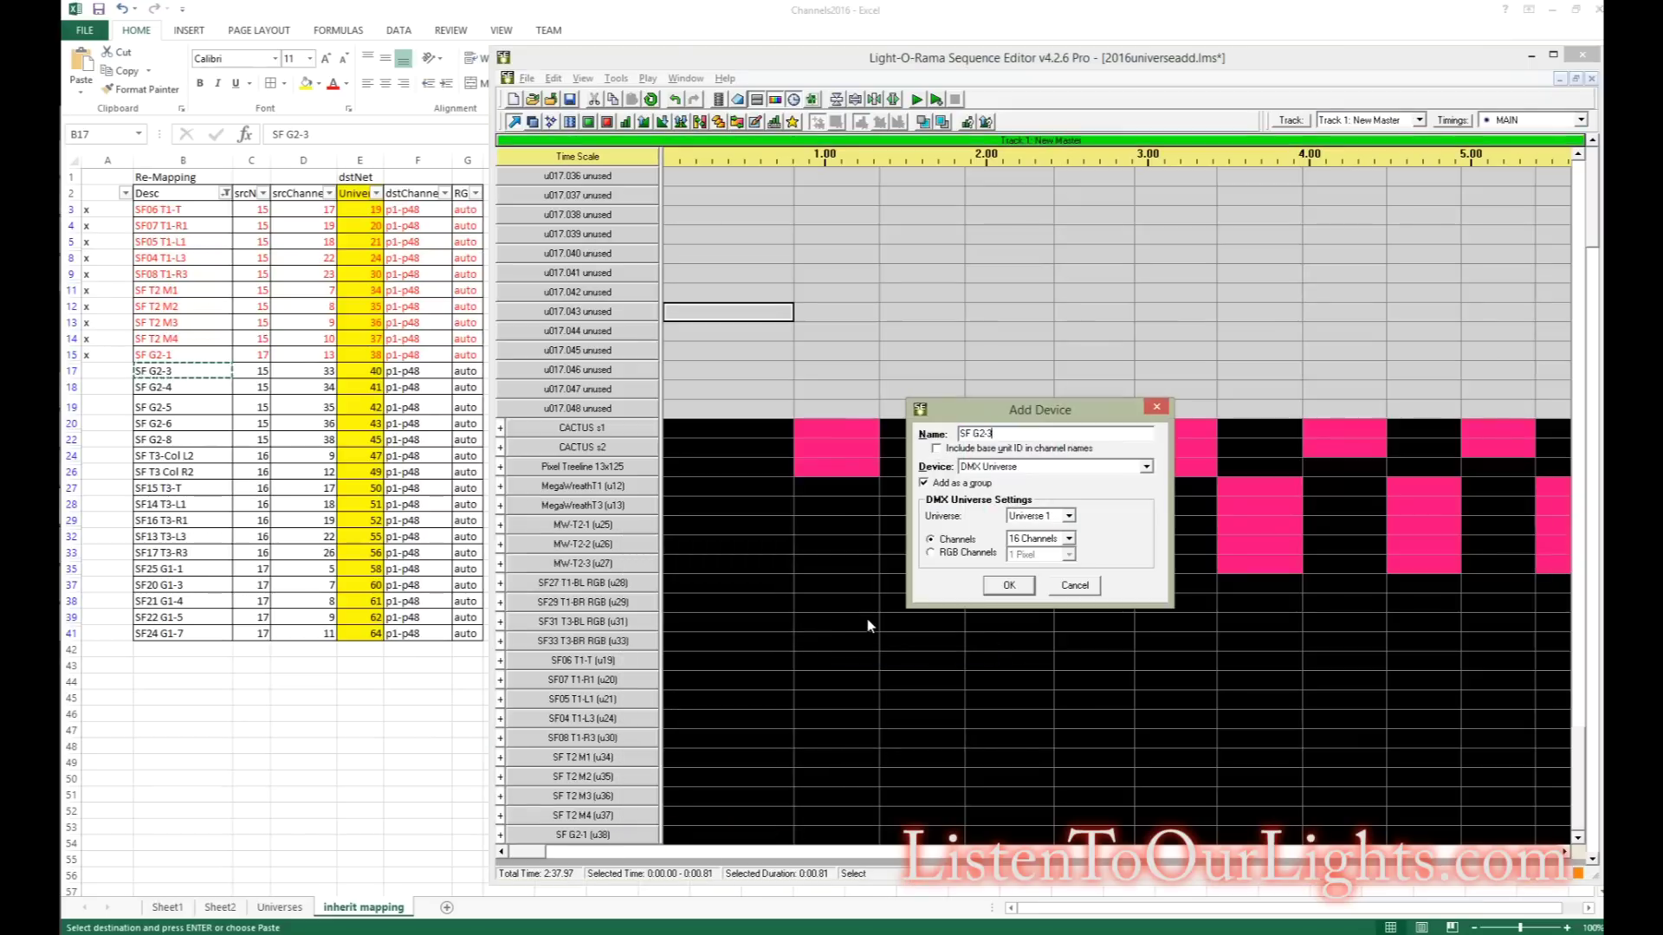
{"action": "left_click", "coordinate": [1068, 554]}
{"action": "scroll", "coordinate": [1073, 623], "scroll_direction": "down", "scroll_amount": 3}
{"action": "left_click", "coordinate": [1072, 621]}
{"action": "key", "text": "Return"}
Step: Rename the new SF G2-3 channel group as SF G2-3 (u40)
{"action": "right_click", "coordinate": [595, 833]}
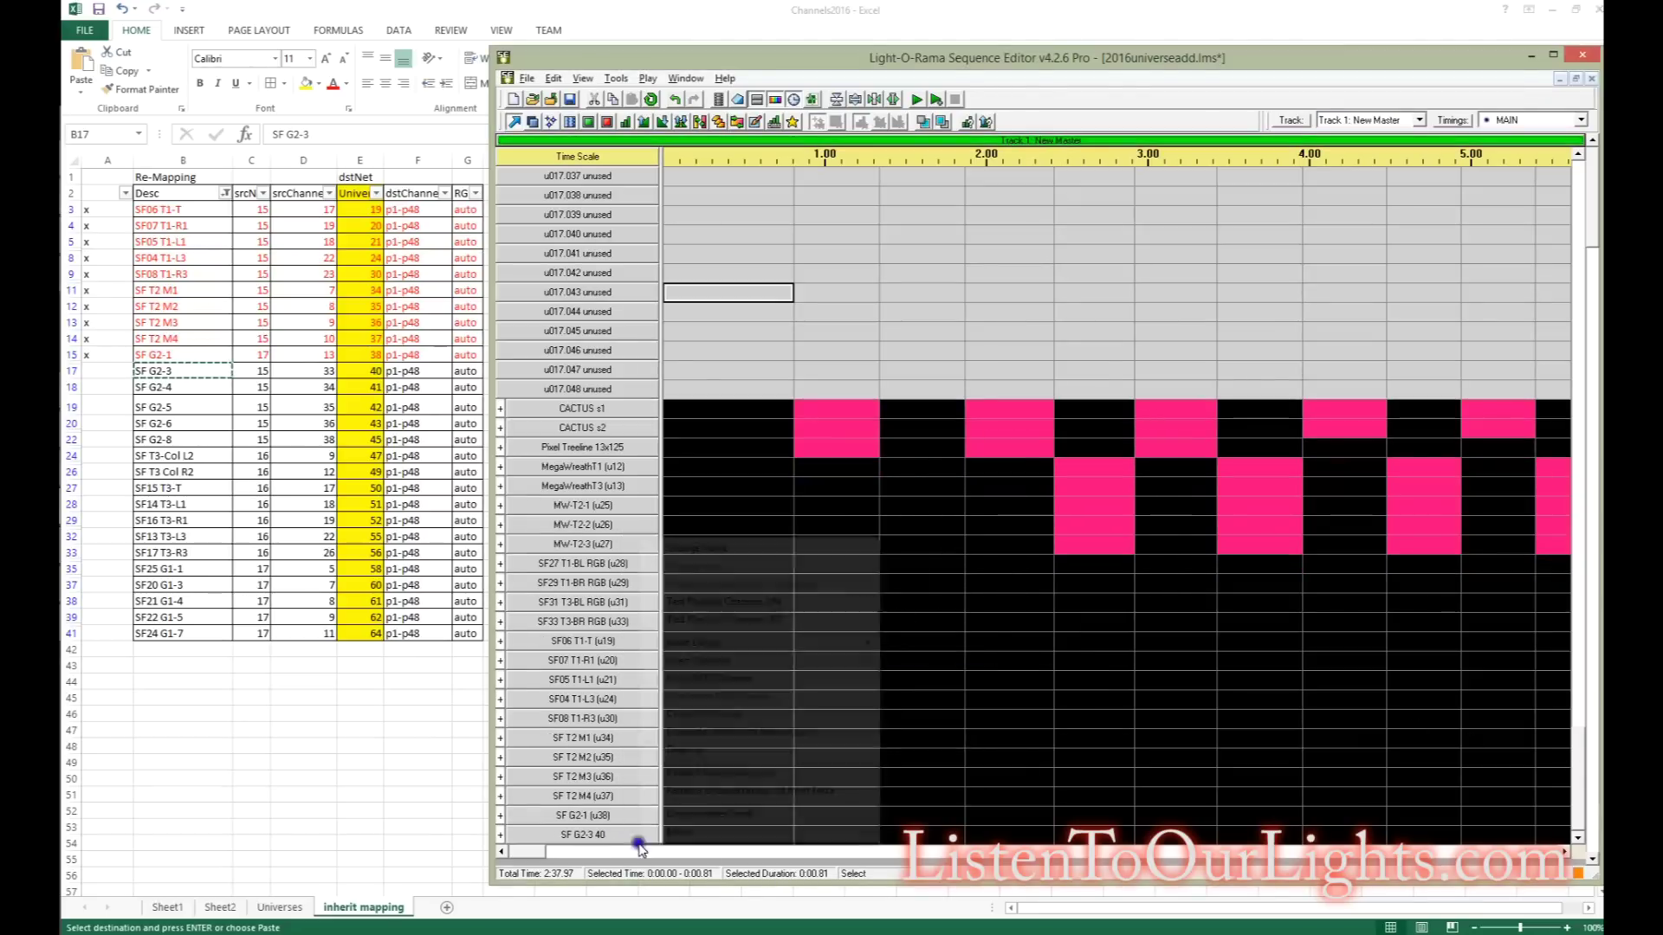
{"action": "left_click", "coordinate": [649, 538]}
{"action": "key", "text": "Return"}
Step: Color the SF G2-3 row's text red in Excel and mark the row with an x
{"action": "key", "text": "alt+Tab"}
{"action": "key", "text": "Left"}
{"action": "type", "text": "x"}
{"action": "key", "text": "Return"}
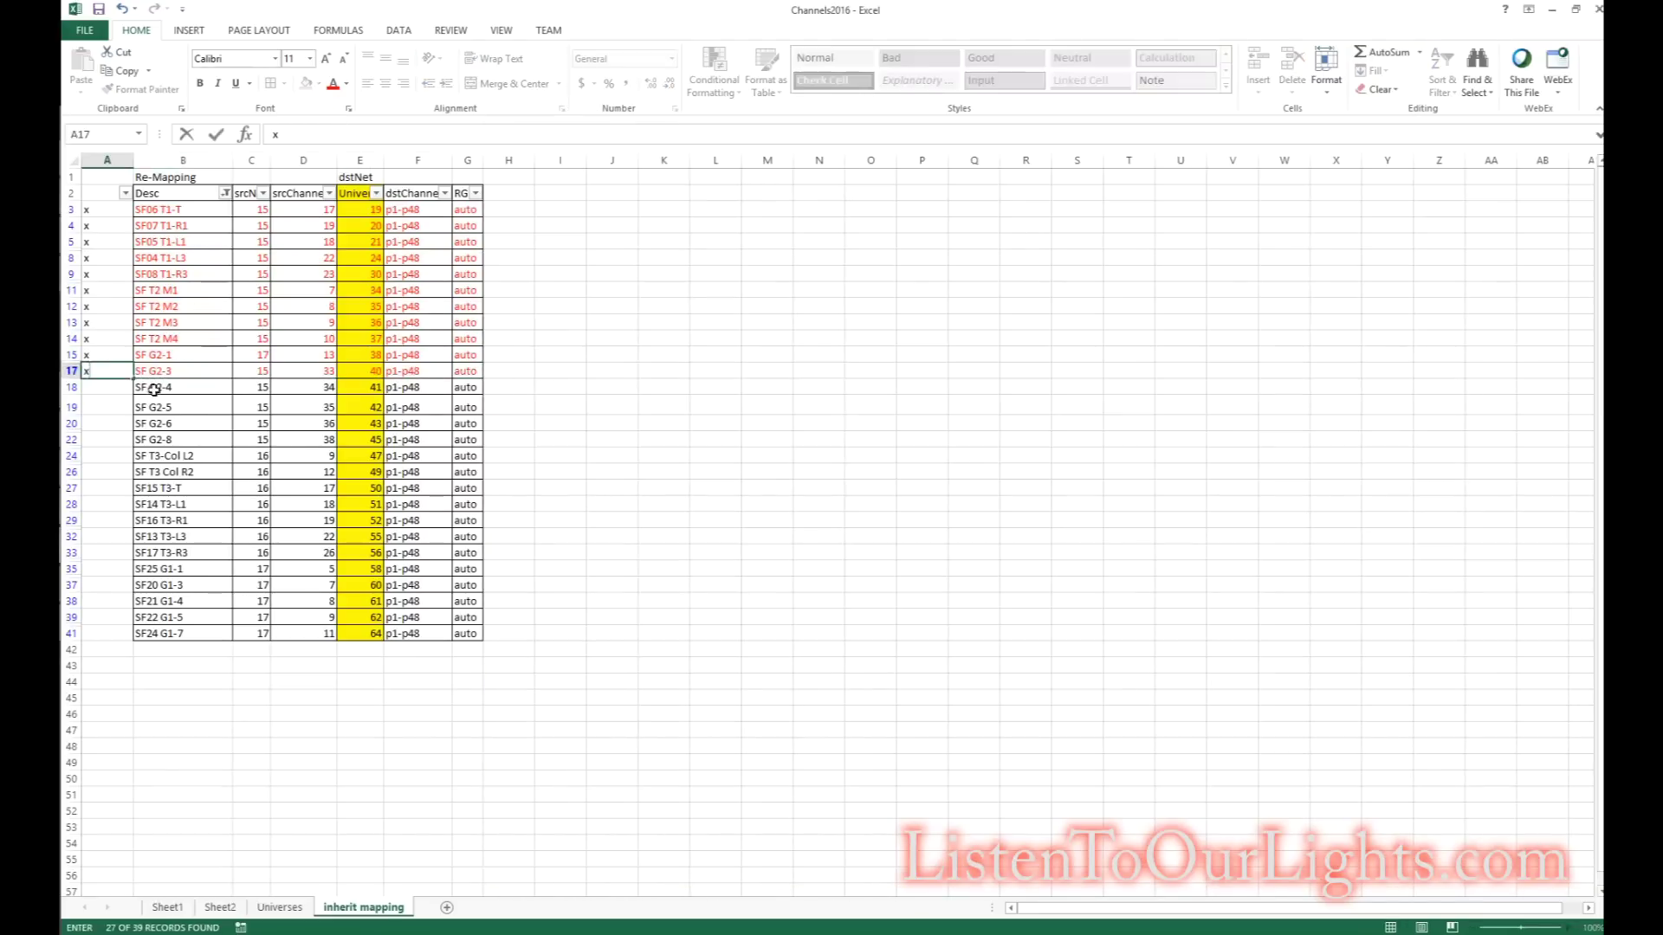
Step: Copy the SF G2-4 description and insert a DMX device group with that name in Light-O-Rama, using Universe 41 and RGB channels
{"action": "key", "text": "Right"}
{"action": "key", "text": "ctrl+c"}
{"action": "key", "text": "alt+Tab"}
{"action": "right_click", "coordinate": [595, 834]}
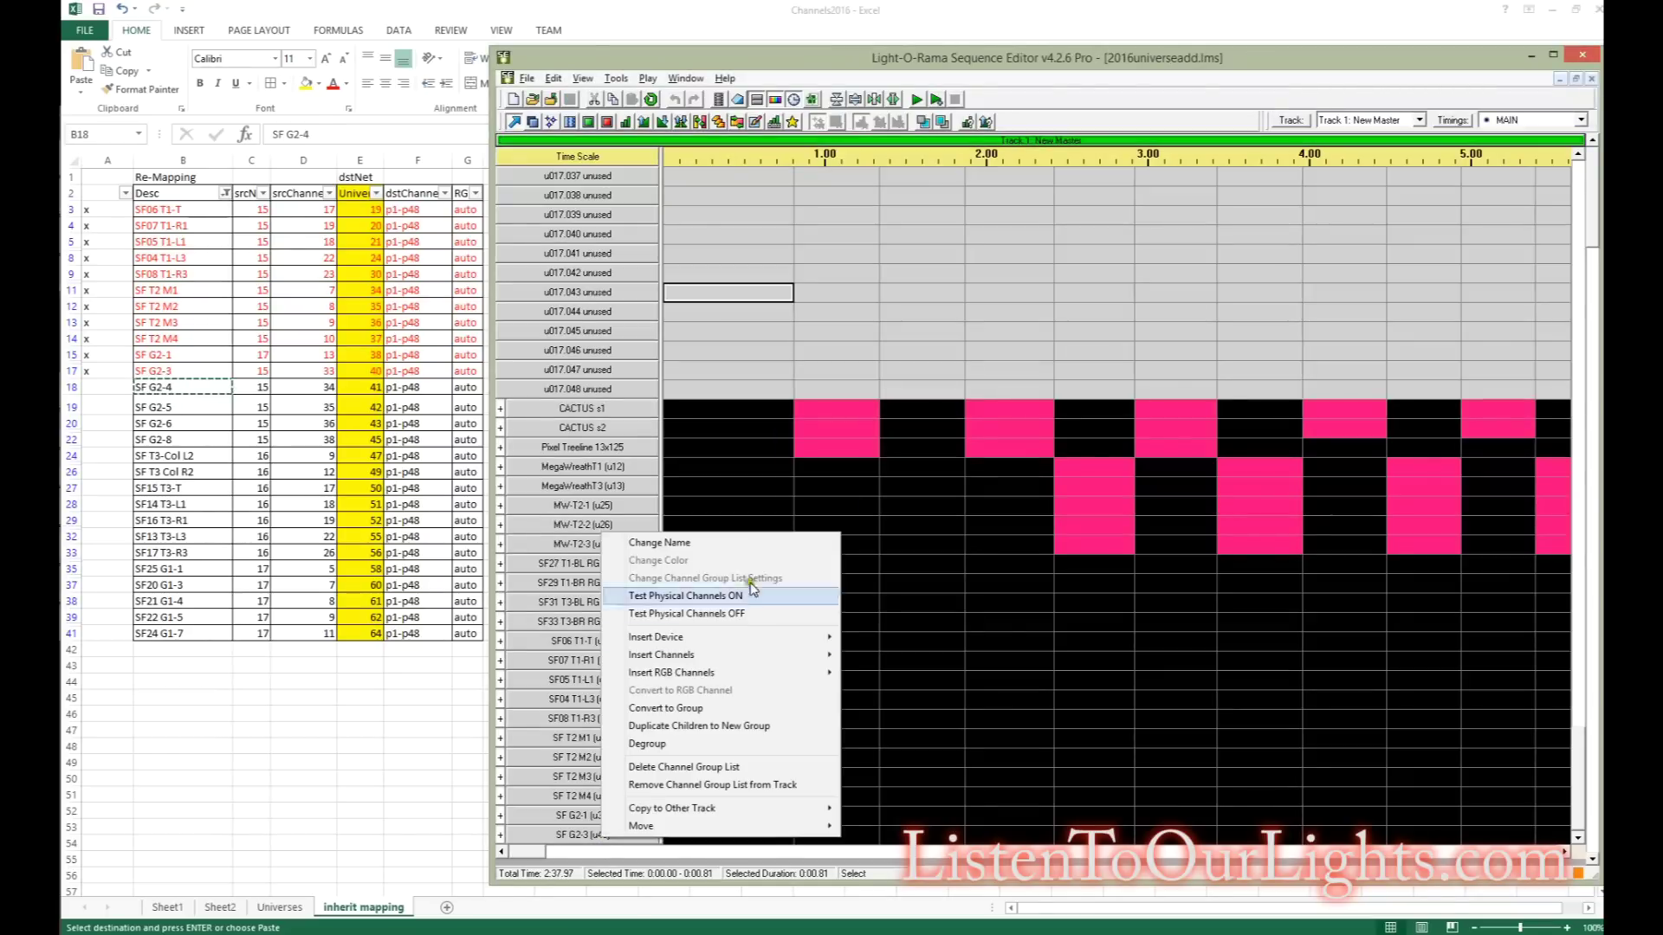
{"action": "left_click", "coordinate": [649, 636]}
{"action": "key", "text": "ctrl+v"}
{"action": "left_click", "coordinate": [1069, 516]}
{"action": "scroll", "coordinate": [1072, 581], "scroll_direction": "down", "scroll_amount": 9}
{"action": "left_click", "coordinate": [1032, 583]}
{"action": "left_click", "coordinate": [930, 553]}
{"action": "left_click", "coordinate": [1069, 553]}
{"action": "key", "text": "Return"}
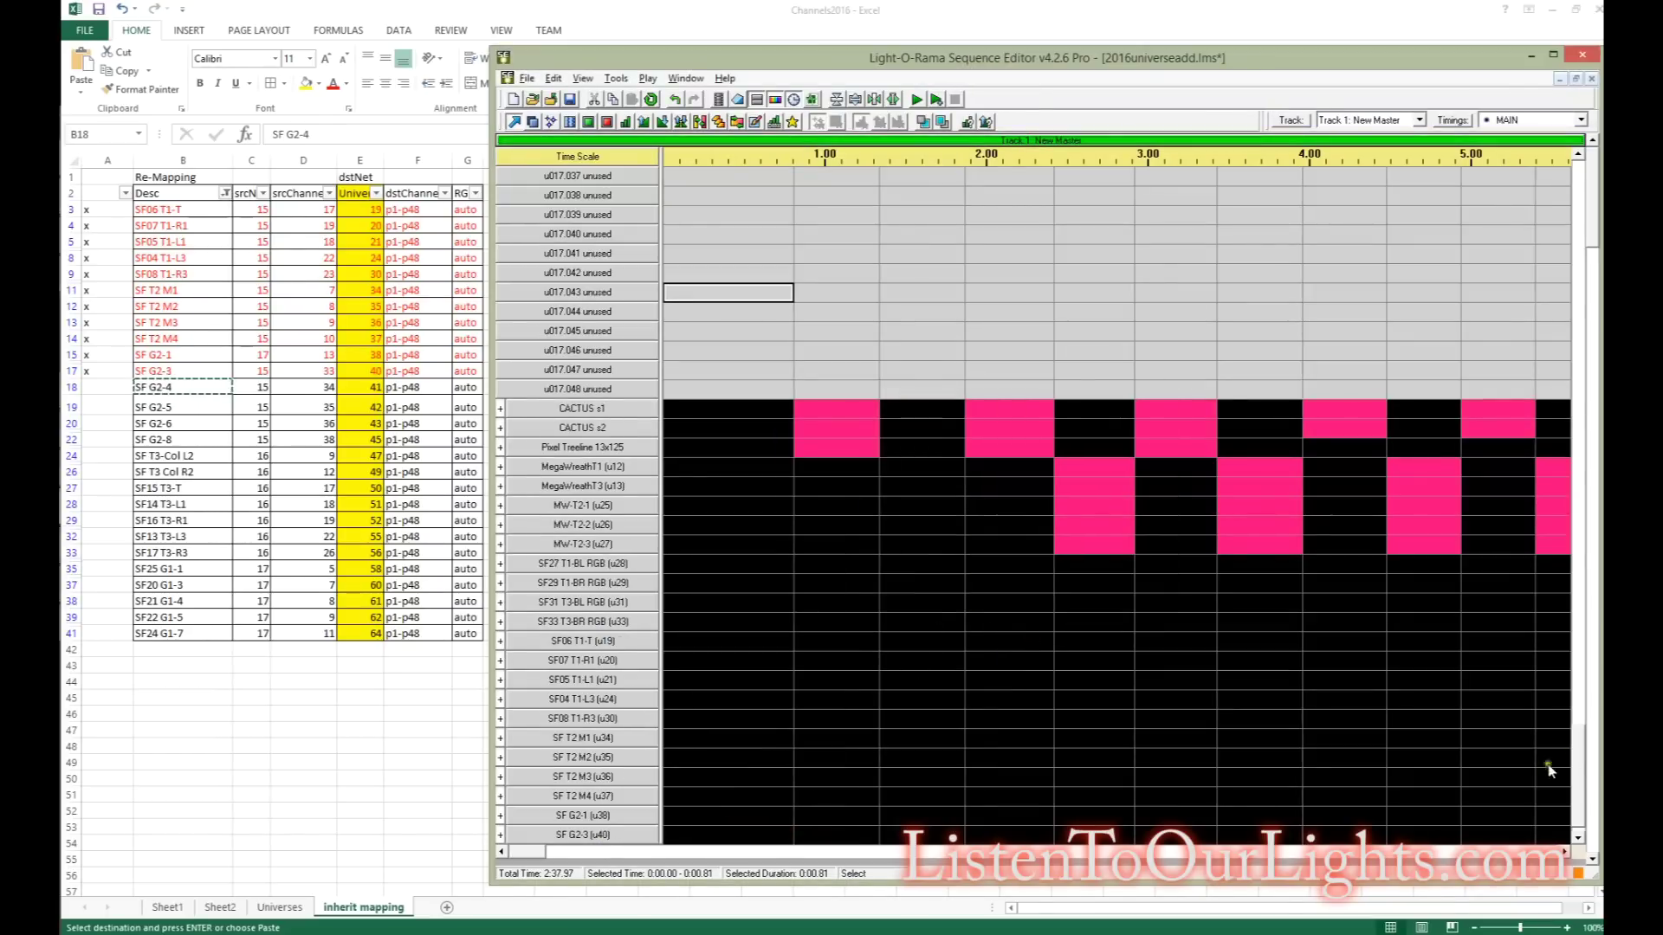
Step: Rename the new SF G2-4 channel group as SF G2-4 (u41)
{"action": "left_click", "coordinate": [1577, 837]}
{"action": "right_click", "coordinate": [595, 833]}
{"action": "left_click", "coordinate": [662, 541]}
{"action": "key", "text": "End"}
{"action": "key", "text": "Return"}
Step: Color the SF G2-4 row's text red in Excel and mark the row with an x
{"action": "key", "text": "alt+Tab"}
{"action": "key", "text": "Left"}
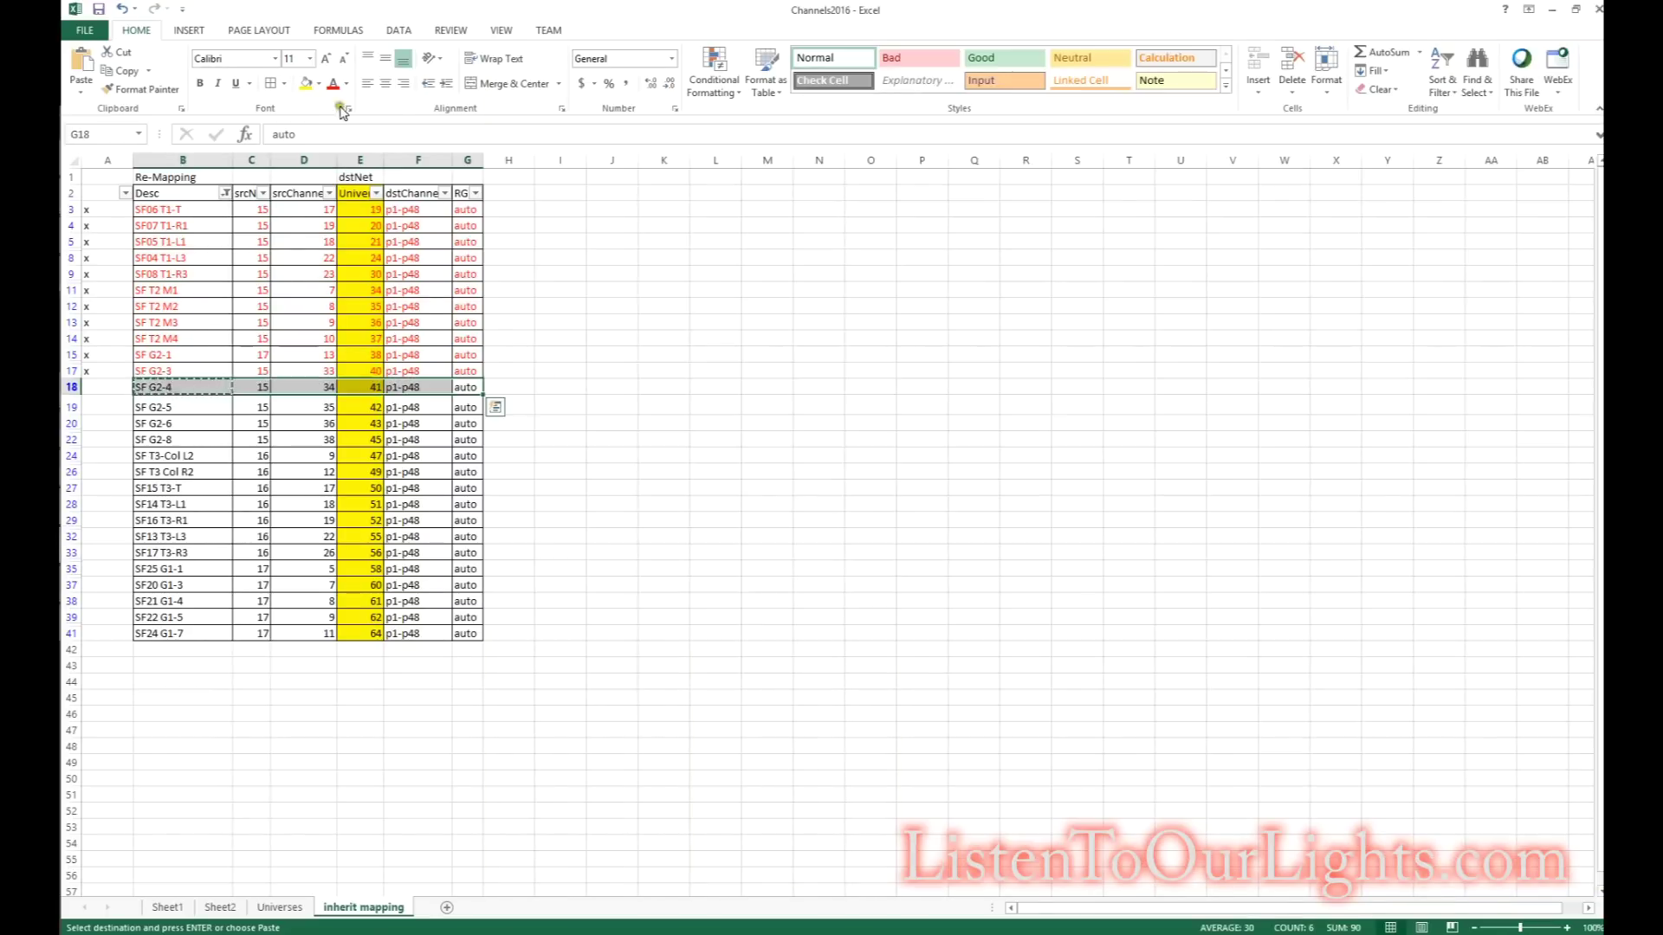
{"action": "type", "text": "x"}
{"action": "key", "text": "Return"}
Step: Copy the SF G2-5 description and insert a DMX device group with that name in Light-O-Rama, using Universe 42 and RGB channels
{"action": "key", "text": "Right"}
{"action": "key", "text": "ctrl+c"}
{"action": "key", "text": "alt+Tab"}
{"action": "left_click", "coordinate": [1419, 120]}
{"action": "left_click", "coordinate": [1389, 136]}
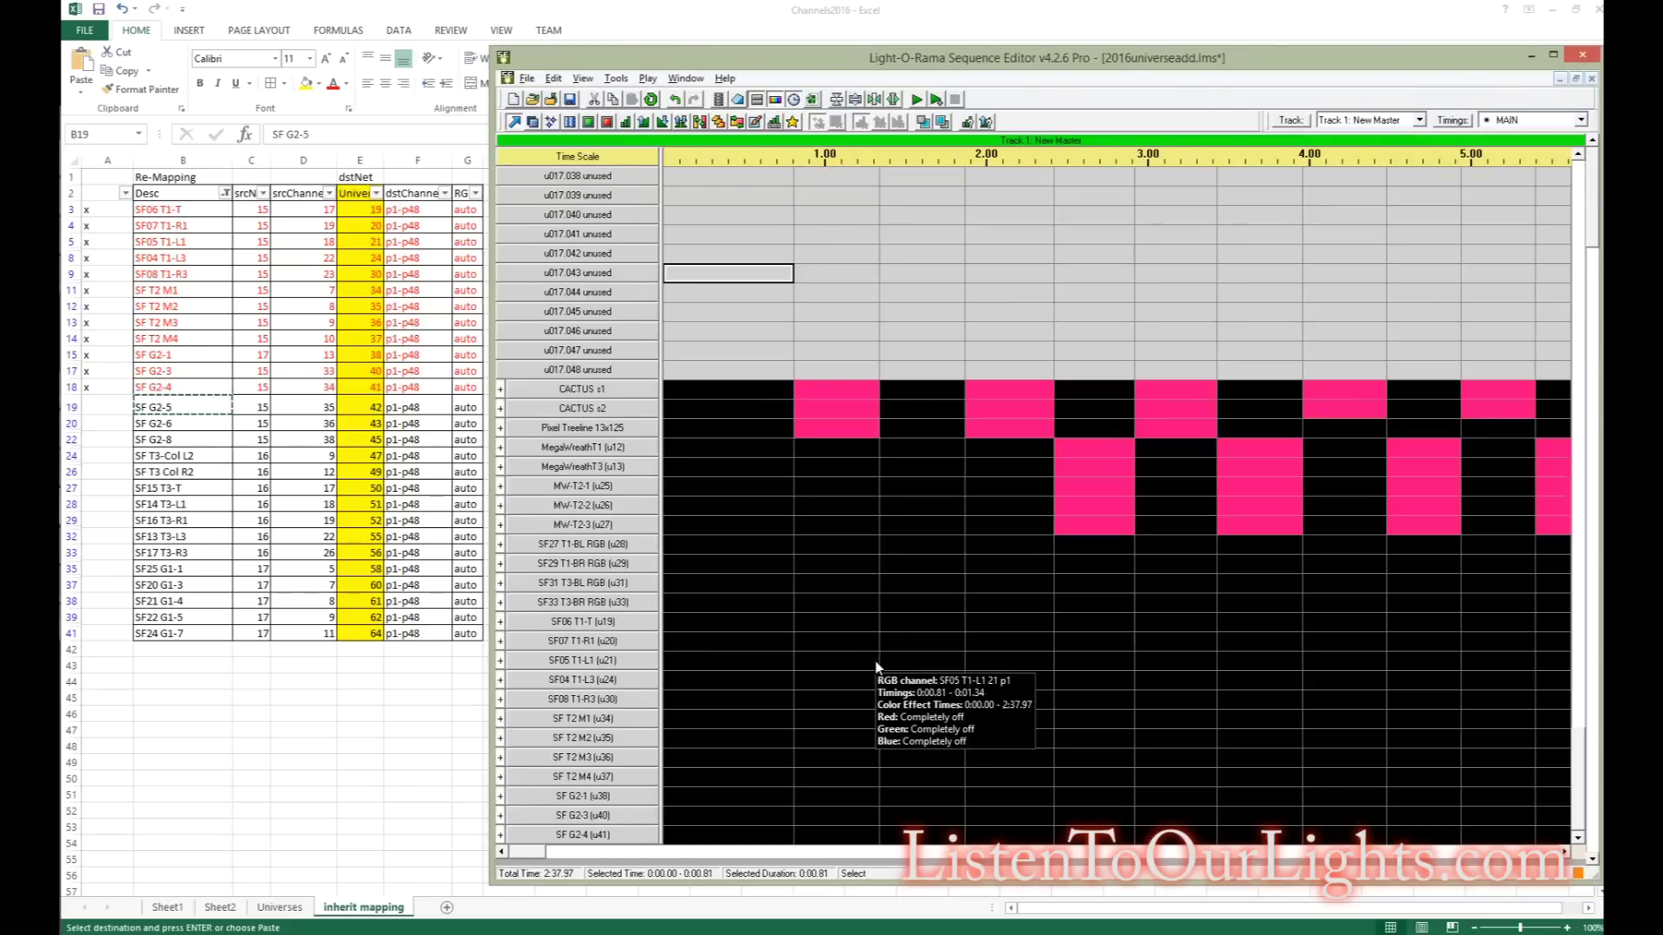
{"action": "right_click", "coordinate": [584, 834]}
{"action": "left_click", "coordinate": [728, 634]}
{"action": "left_click", "coordinate": [885, 653]}
{"action": "key", "text": "ctrl+v"}
{"action": "left_click", "coordinate": [1069, 517]}
{"action": "left_click", "coordinate": [1070, 586]}
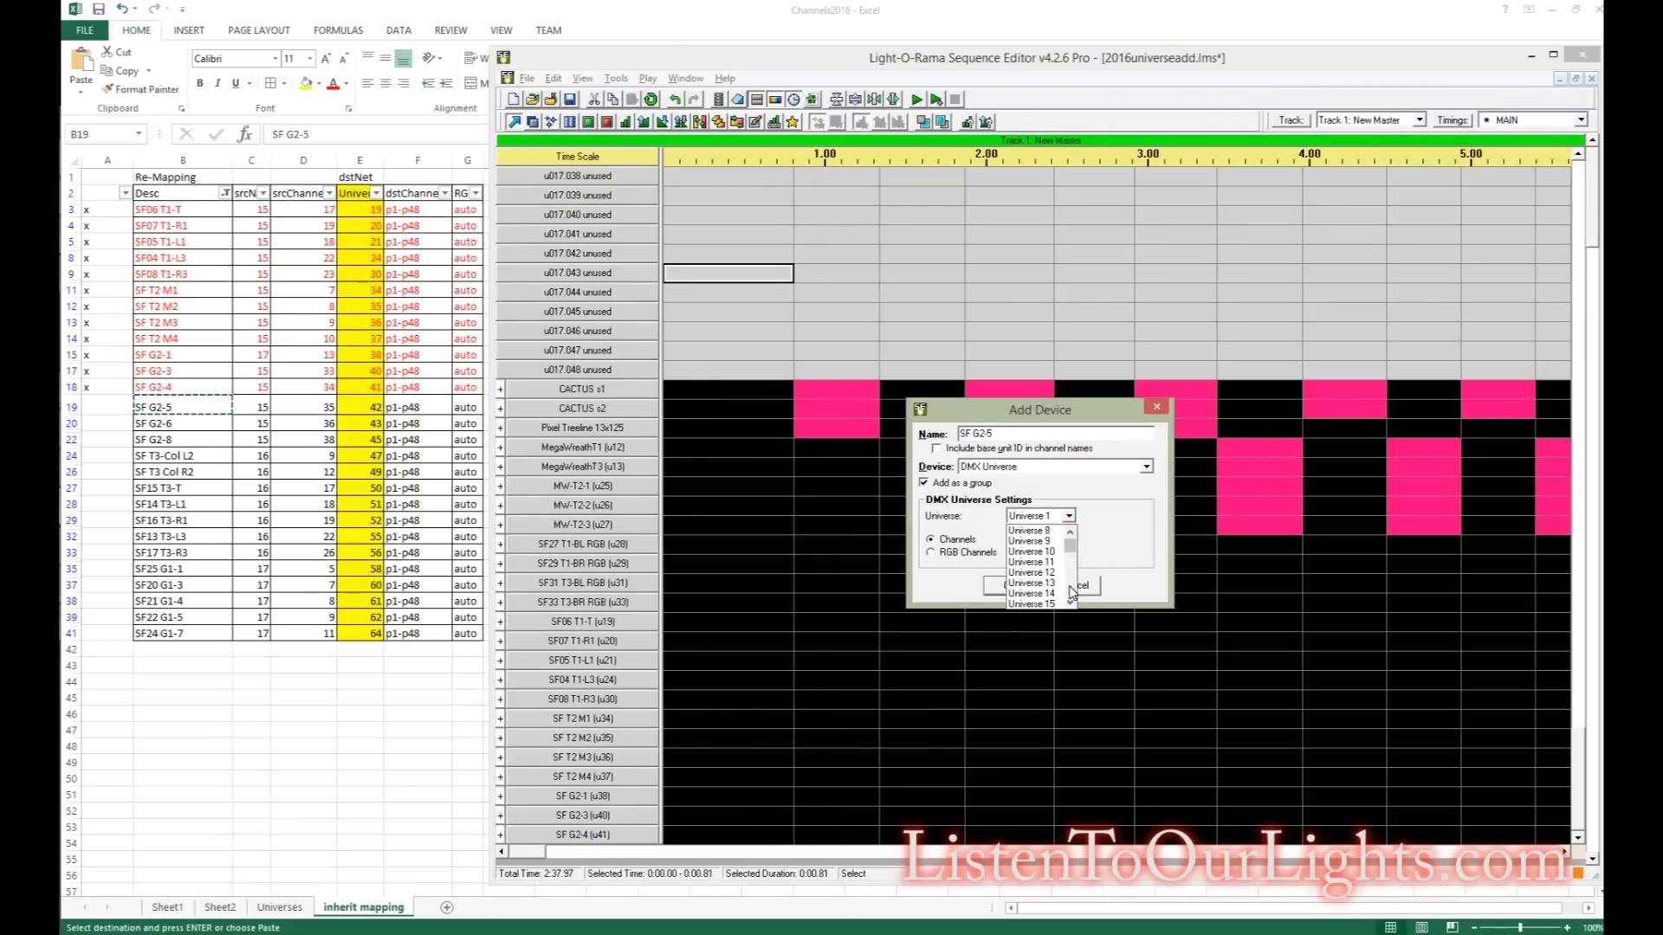
{"action": "left_click", "coordinate": [1036, 594]}
{"action": "left_click", "coordinate": [930, 553]}
{"action": "left_click", "coordinate": [1069, 554]}
{"action": "left_click", "coordinate": [1072, 624]}
{"action": "left_click", "coordinate": [1025, 622]}
{"action": "left_click", "coordinate": [1009, 586]}
Step: Rename the new SF G2-5 channel group as SF G2-5 (u42)
{"action": "scroll", "coordinate": [684, 799], "scroll_direction": "down", "scroll_amount": 1}
{"action": "right_click", "coordinate": [599, 834]}
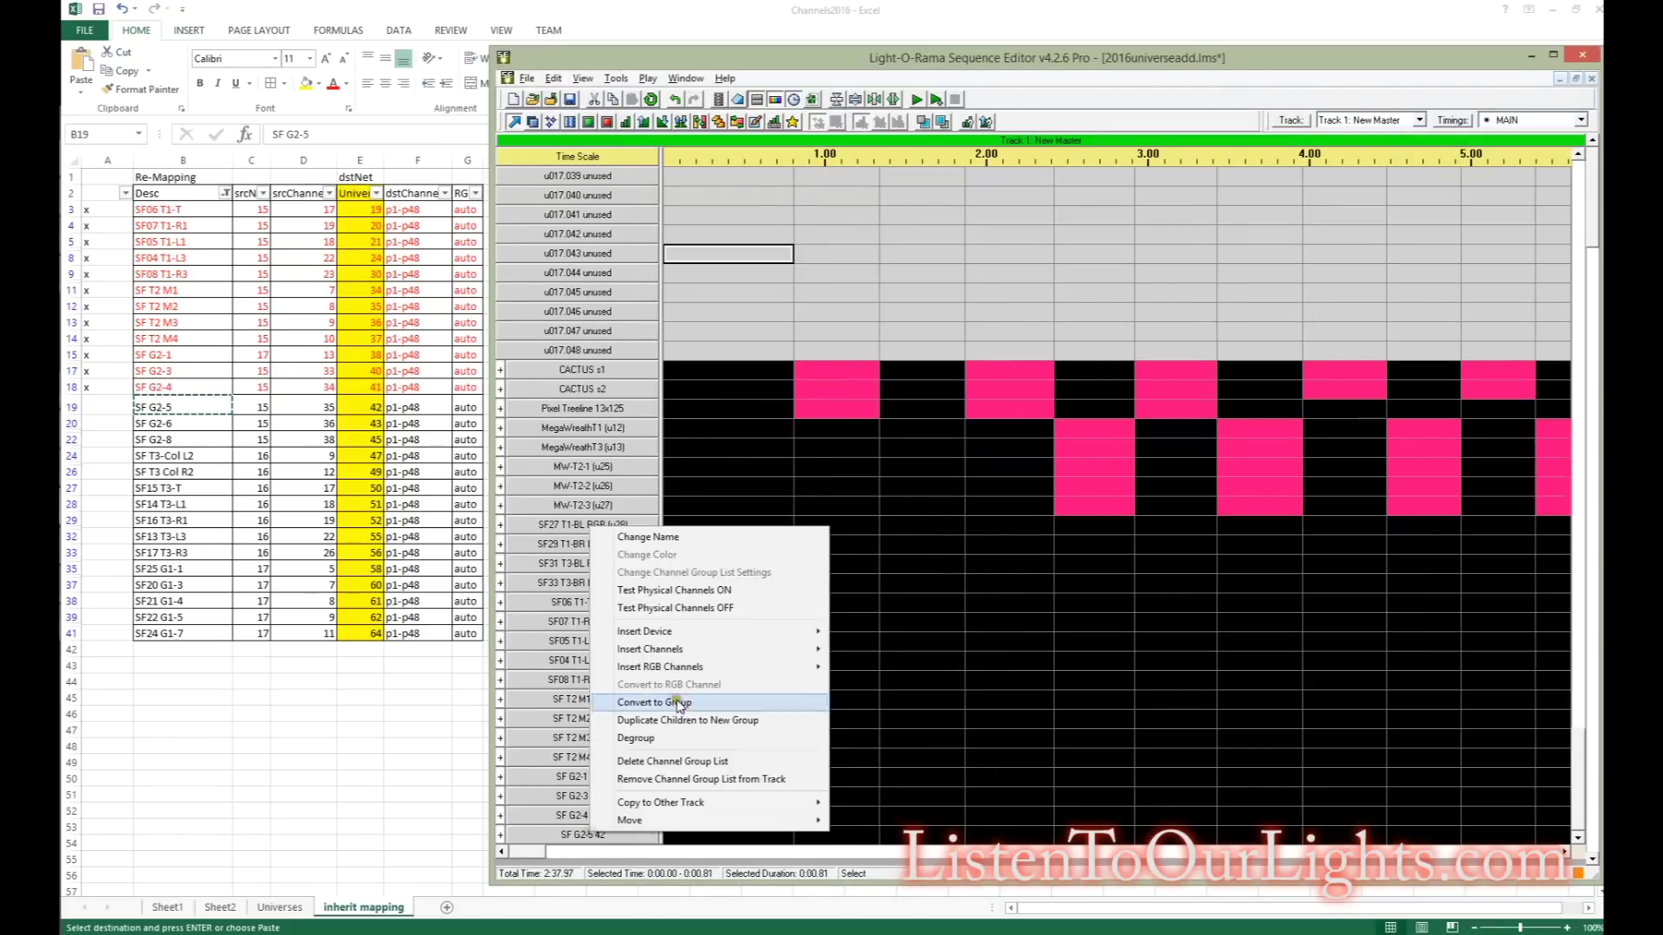
{"action": "left_click", "coordinate": [669, 539]}
{"action": "key", "text": "End"}
{"action": "type", "text": "(u42)"}
{"action": "key", "text": "Return"}
Step: Color the SF G2-5 row's text red in Excel and mark the row with an x
{"action": "left_click_drag", "start_coordinate": [182, 406], "coordinate": [466, 407]}
{"action": "left_click", "coordinate": [333, 84]}
{"action": "left_click", "coordinate": [104, 405]}
{"action": "type", "text": "x"}
Step: Copy the SF G2-6 description and insert a DMX device group with that name in Light-O-Rama, using Universe 43 and RGB channels
{"action": "left_click", "coordinate": [182, 423]}
{"action": "key", "text": "ctrl+c"}
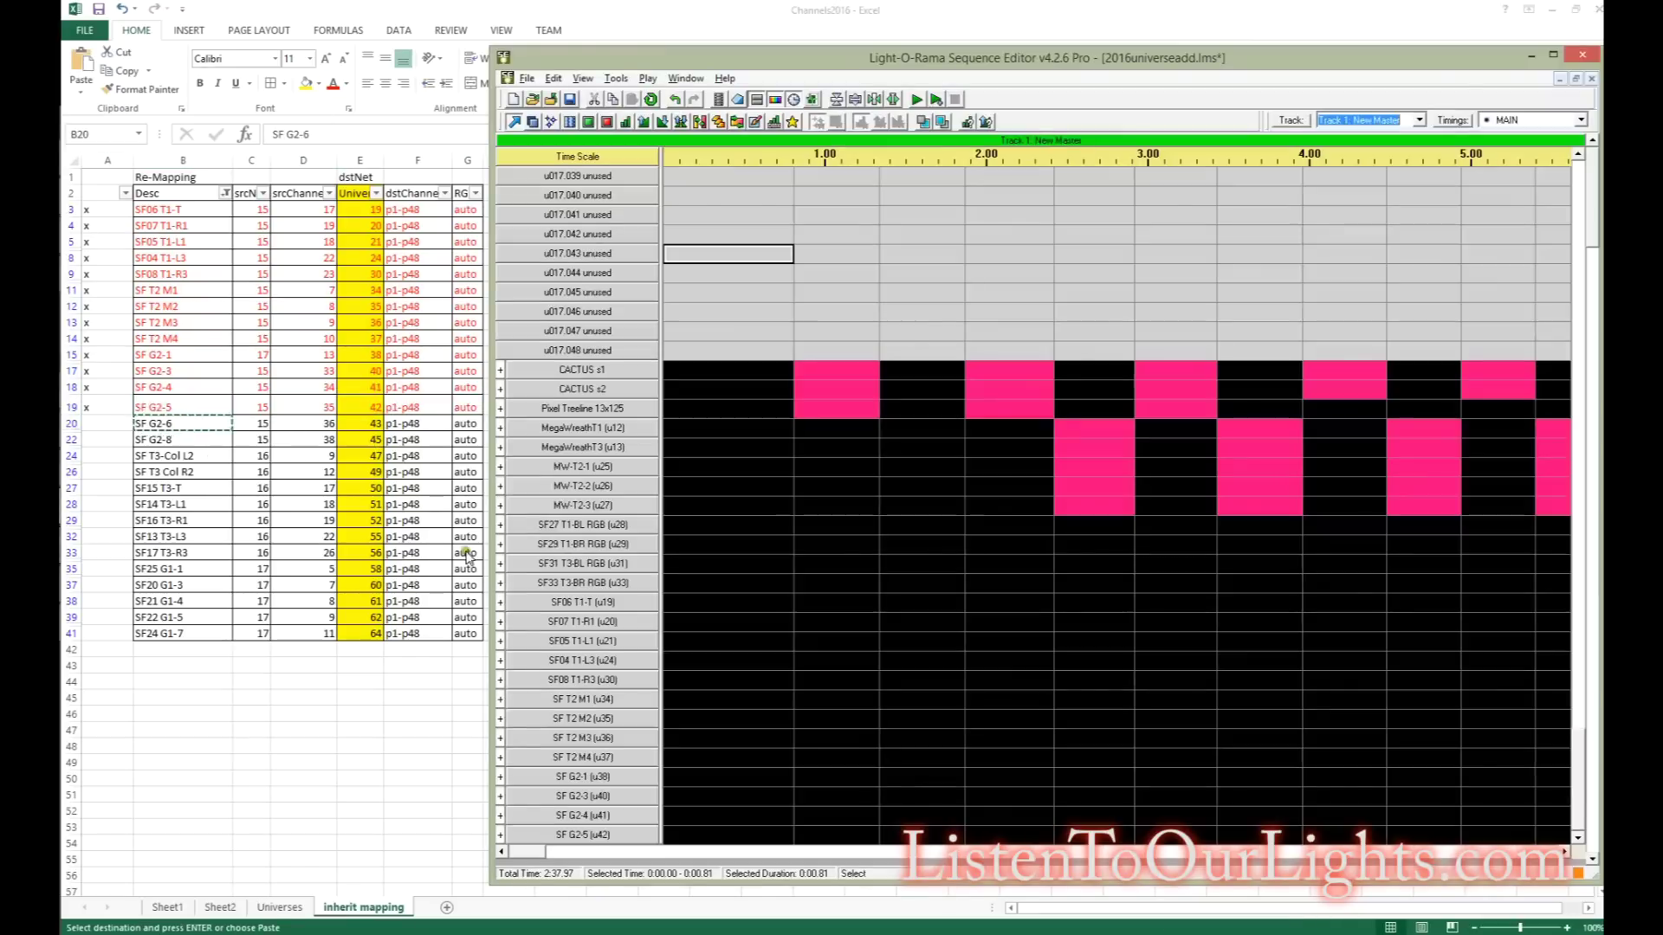
{"action": "right_click", "coordinate": [604, 834]}
{"action": "left_click", "coordinate": [918, 654]}
{"action": "key", "text": "ctrl+v"}
{"action": "left_click", "coordinate": [1068, 516]}
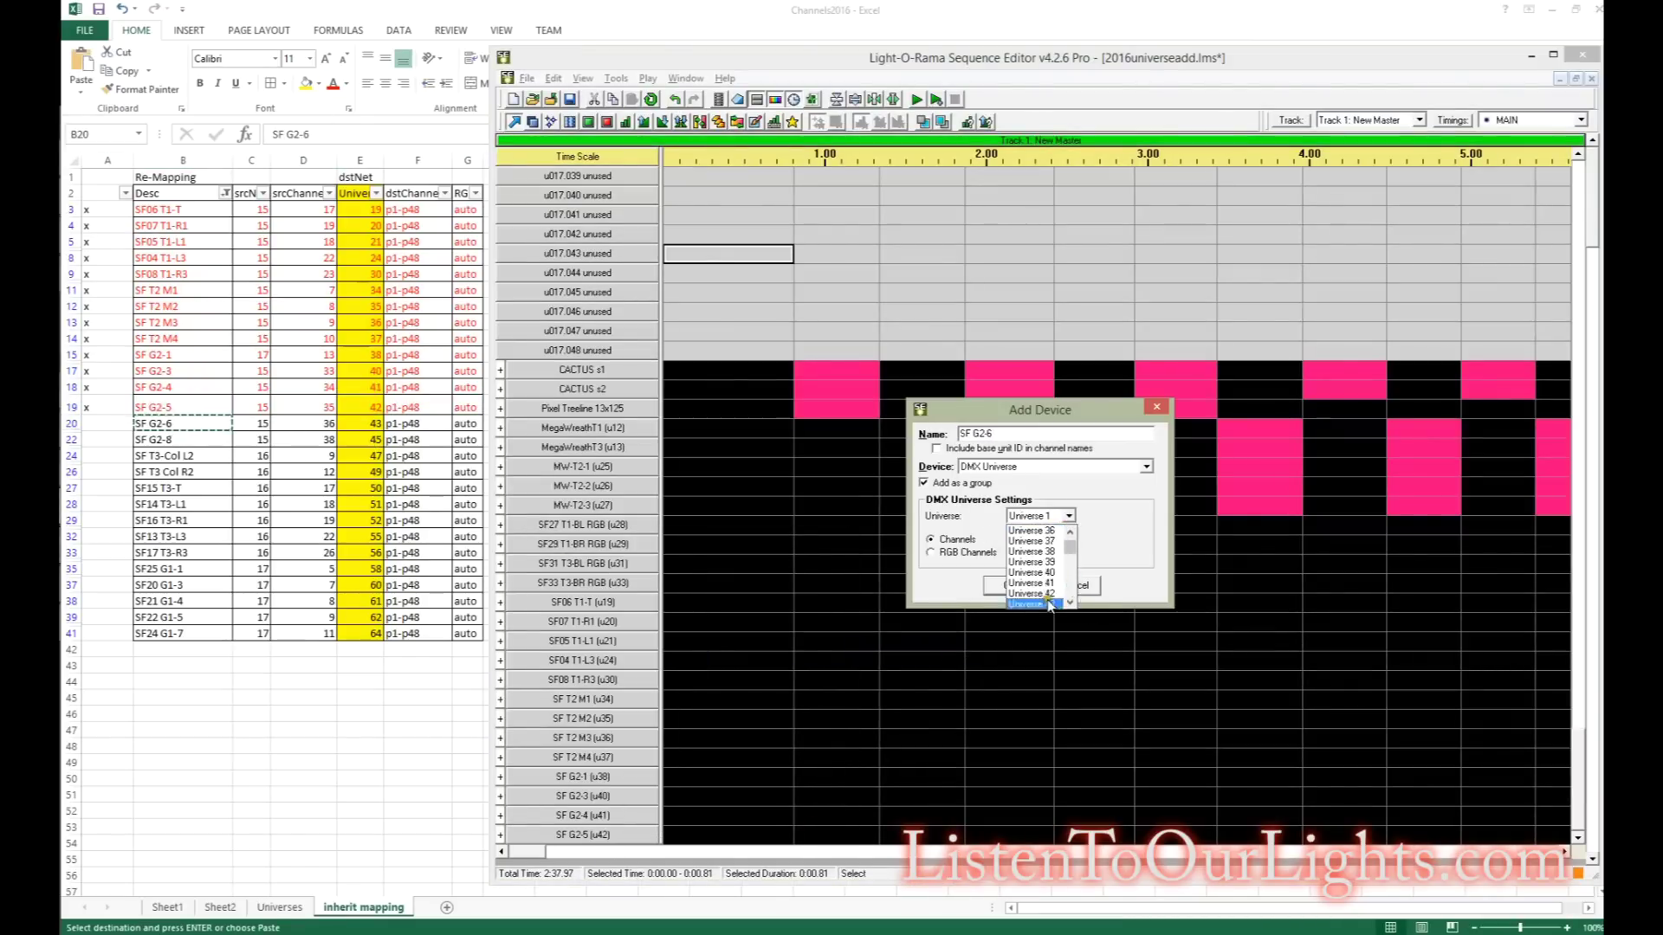
{"action": "left_click", "coordinate": [1048, 603]}
{"action": "left_click", "coordinate": [1069, 551]}
{"action": "left_click", "coordinate": [1045, 634]}
{"action": "left_click", "coordinate": [1010, 586]}
Step: Rename the new SF G2-6 channel group as SF G2-6 (u43)
{"action": "right_click", "coordinate": [604, 834]}
{"action": "left_click", "coordinate": [692, 544]}
{"action": "type", "text": "(u43)"}
{"action": "key", "text": "Return"}
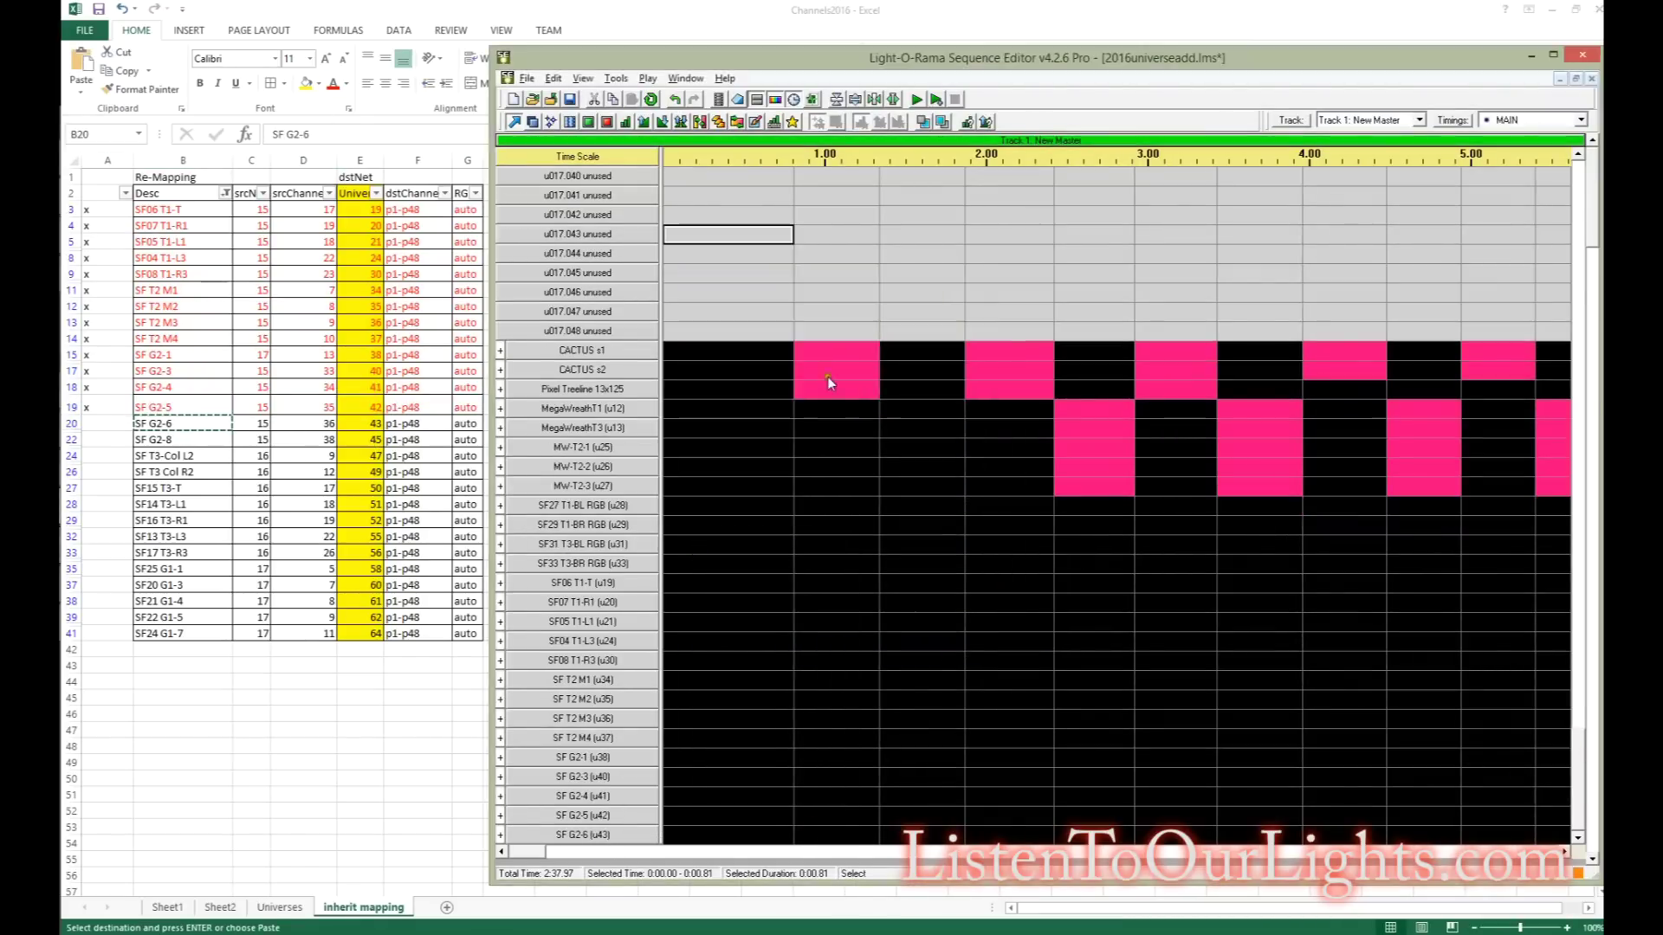
Step: Color the SF G2-6 row's text red in Excel and mark the row with an x
{"action": "left_click_drag", "start_coordinate": [466, 424], "coordinate": [195, 423]}
{"action": "left_click", "coordinate": [333, 84]}
{"action": "left_click", "coordinate": [104, 424]}
{"action": "type", "text": "x"}
Step: Copy the SF G2-8 description and insert a DMX device group with that name in Light-O-Rama, using Universe 45 and RGB channels
{"action": "left_click", "coordinate": [189, 440]}
{"action": "right_click", "coordinate": [604, 834]}
{"action": "left_click", "coordinate": [918, 654]}
{"action": "key", "text": "ctrl+v"}
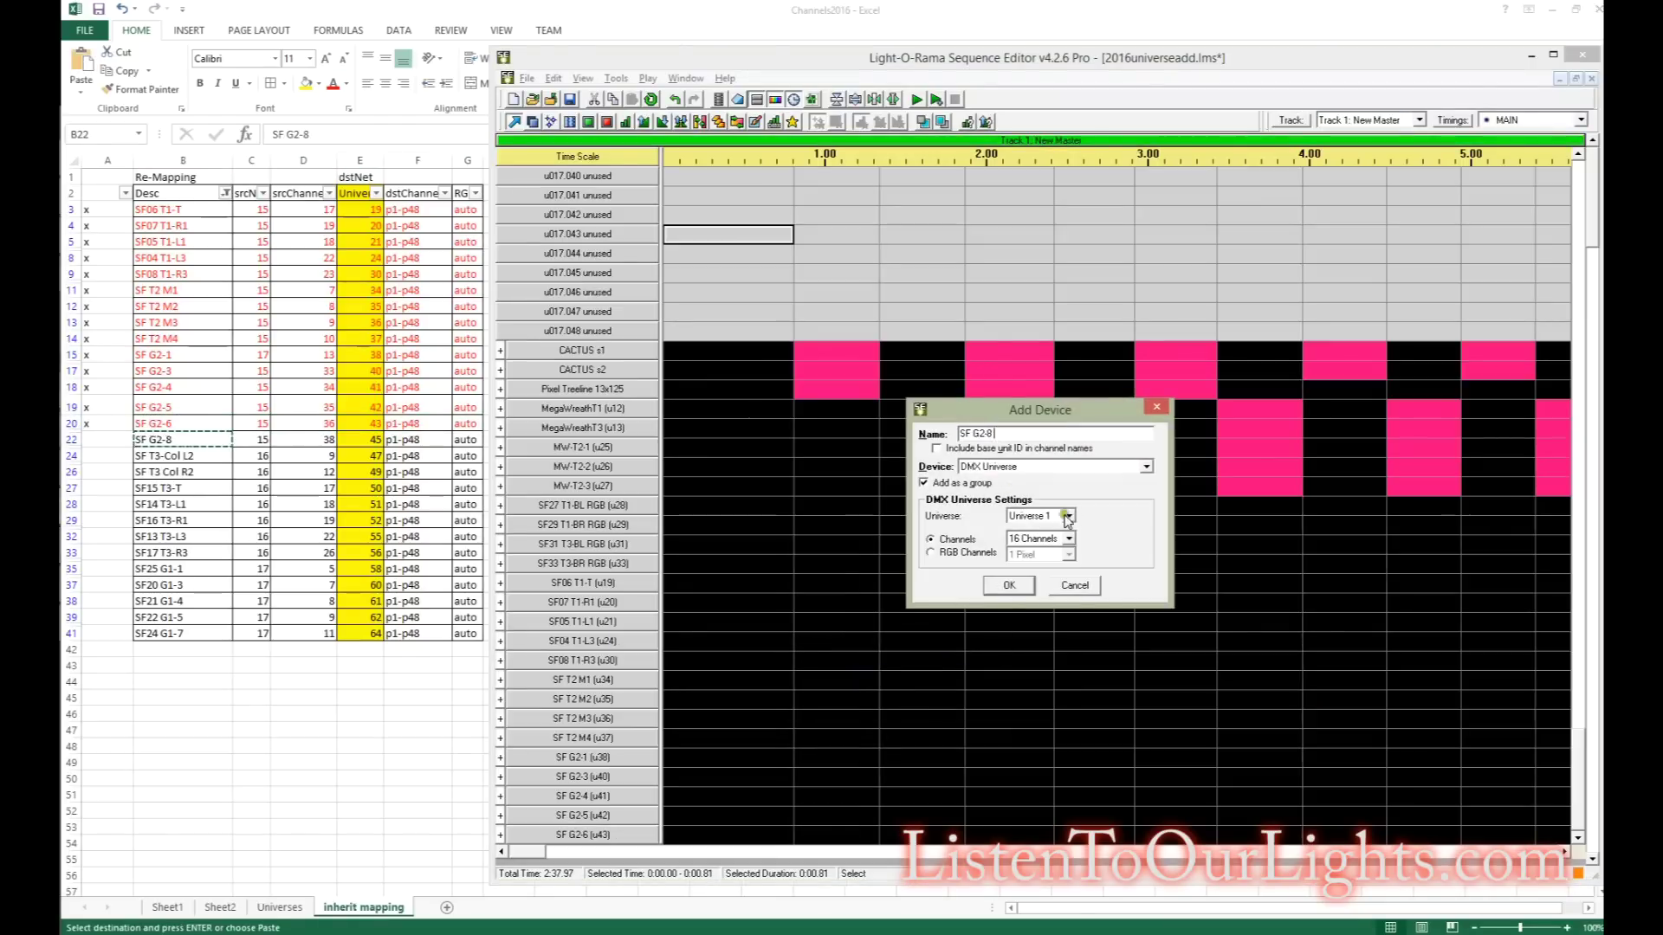
{"action": "left_click", "coordinate": [1068, 516]}
{"action": "left_click", "coordinate": [1053, 554]}
{"action": "left_click", "coordinate": [931, 552]}
{"action": "left_click", "coordinate": [1068, 554]}
{"action": "left_click", "coordinate": [1046, 644]}
{"action": "left_click", "coordinate": [1010, 587]}
Step: Rename the new SF G2-8 channel group as SF G2-8 (u45)
{"action": "left_click", "coordinate": [1577, 837]}
{"action": "right_click", "coordinate": [626, 835]}
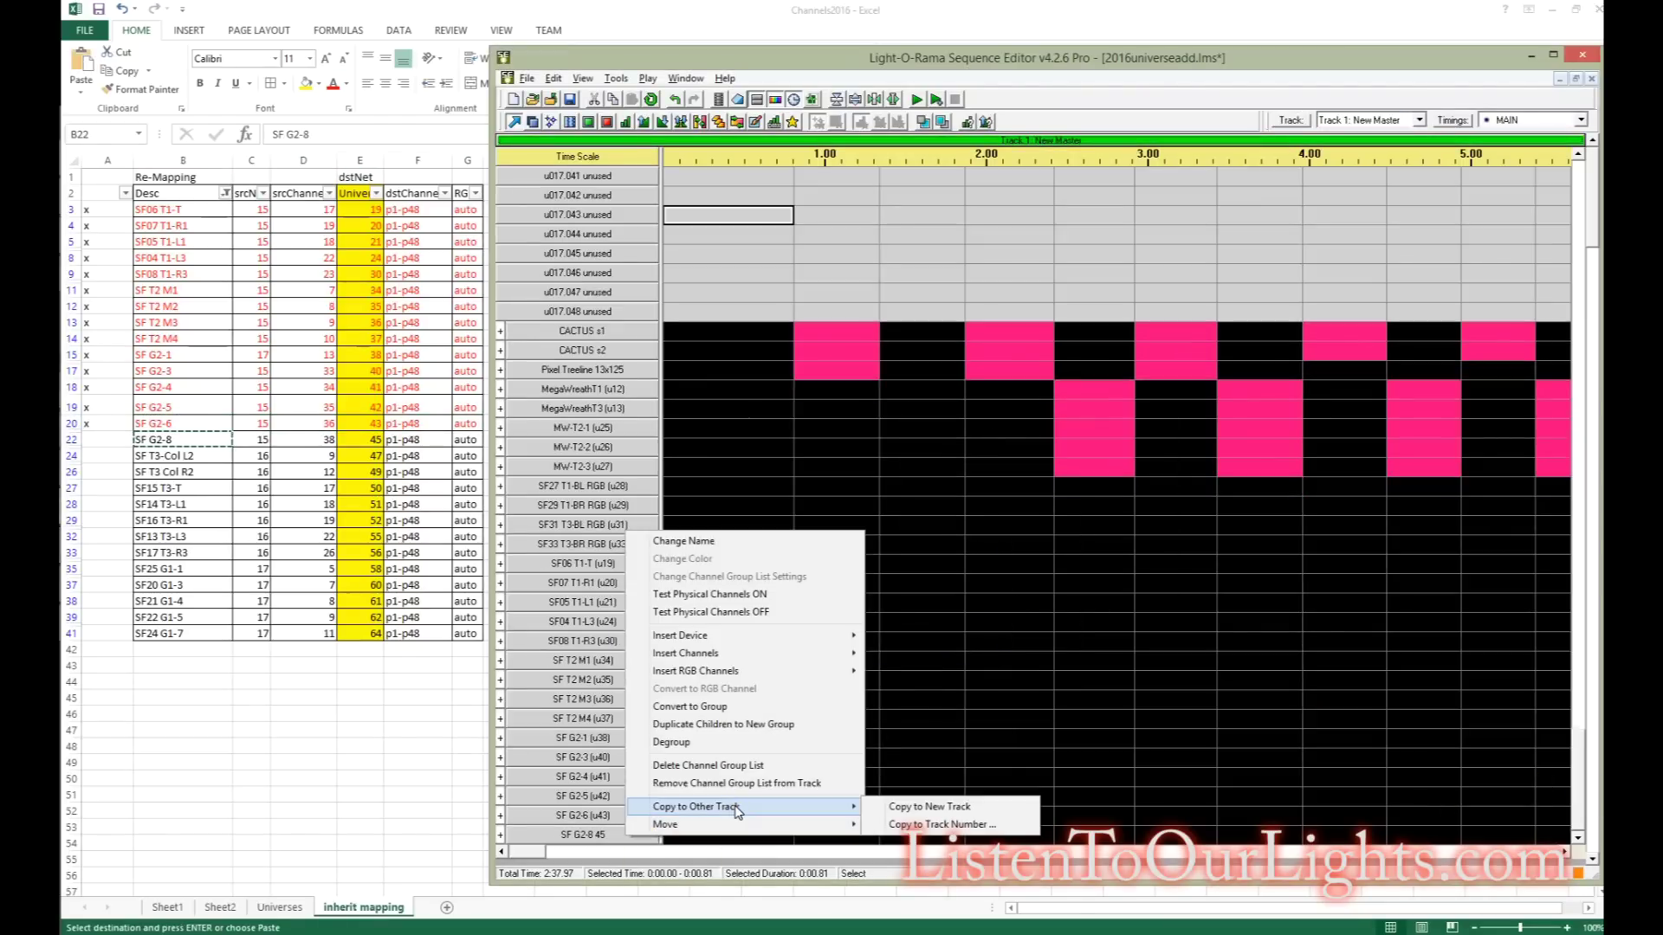
{"action": "left_click", "coordinate": [724, 542]}
{"action": "key", "text": "Return"}
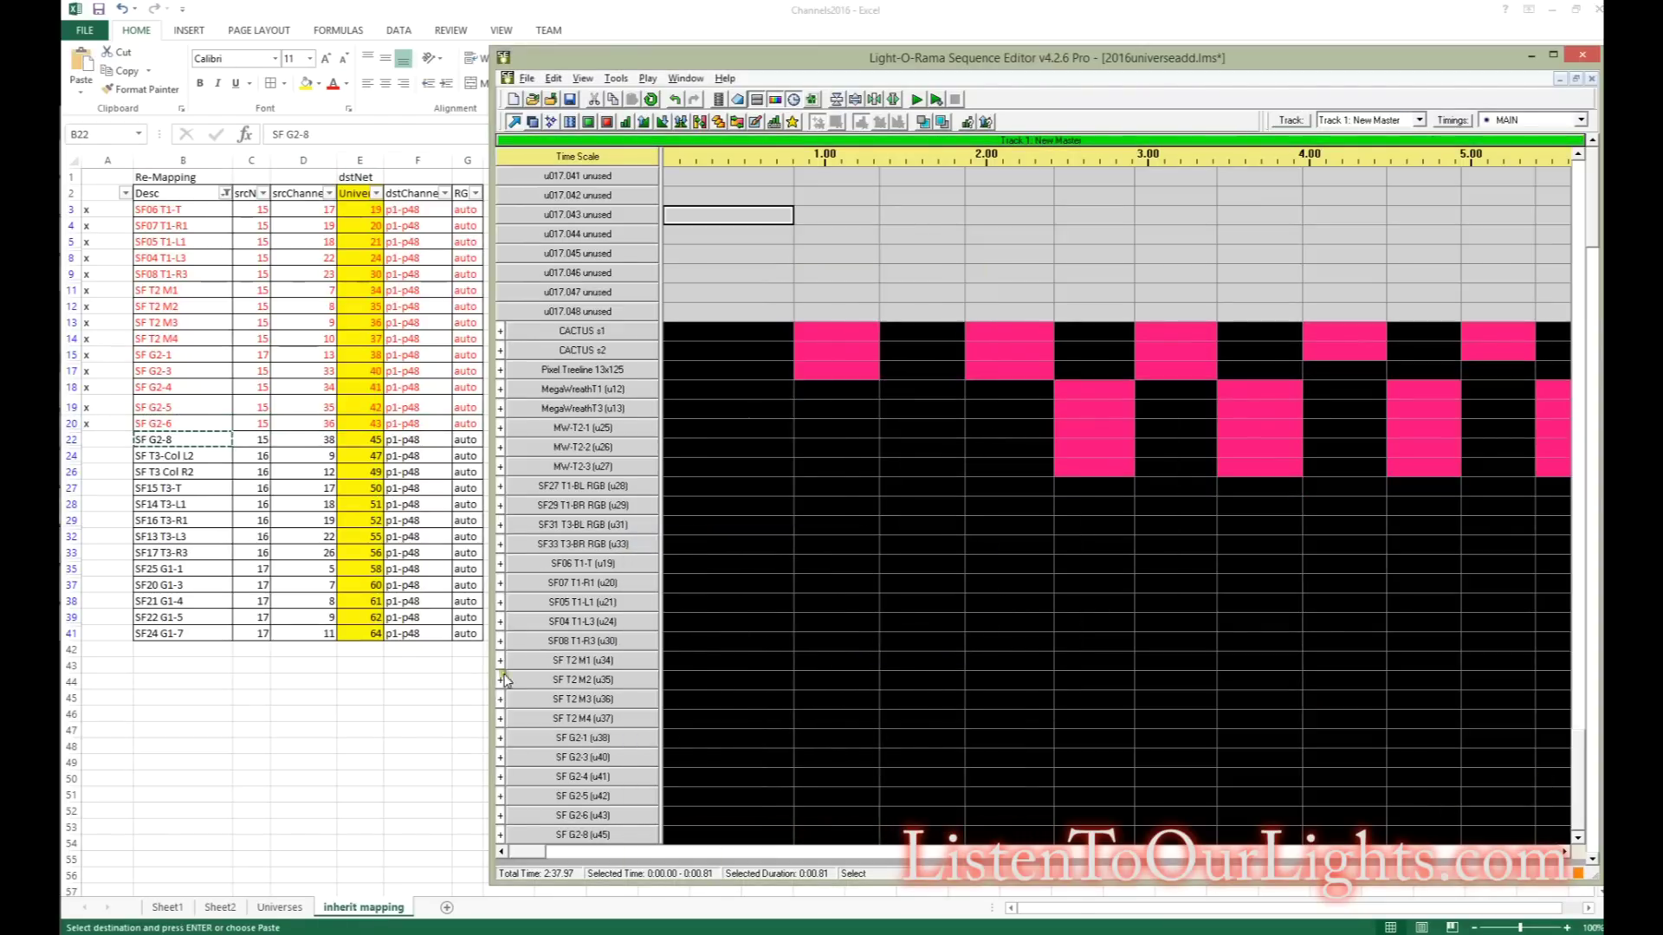
Step: Color the SF G2-8 row's text red in Excel and mark the row with an x
{"action": "key", "text": "alt+Tab"}
{"action": "key", "text": "Left"}
{"action": "type", "text": "x"}
{"action": "key", "text": "Return"}
Step: Copy the SF T3-Col L2 description and insert a DMX device group with that name in Light-O-Rama, using Universe 47 and RGB channels
{"action": "key", "text": "Right"}
{"action": "key", "text": "ctrl+c"}
{"action": "key", "text": "alt+Tab"}
{"action": "left_click", "coordinate": [1419, 121]}
{"action": "left_click", "coordinate": [1361, 133]}
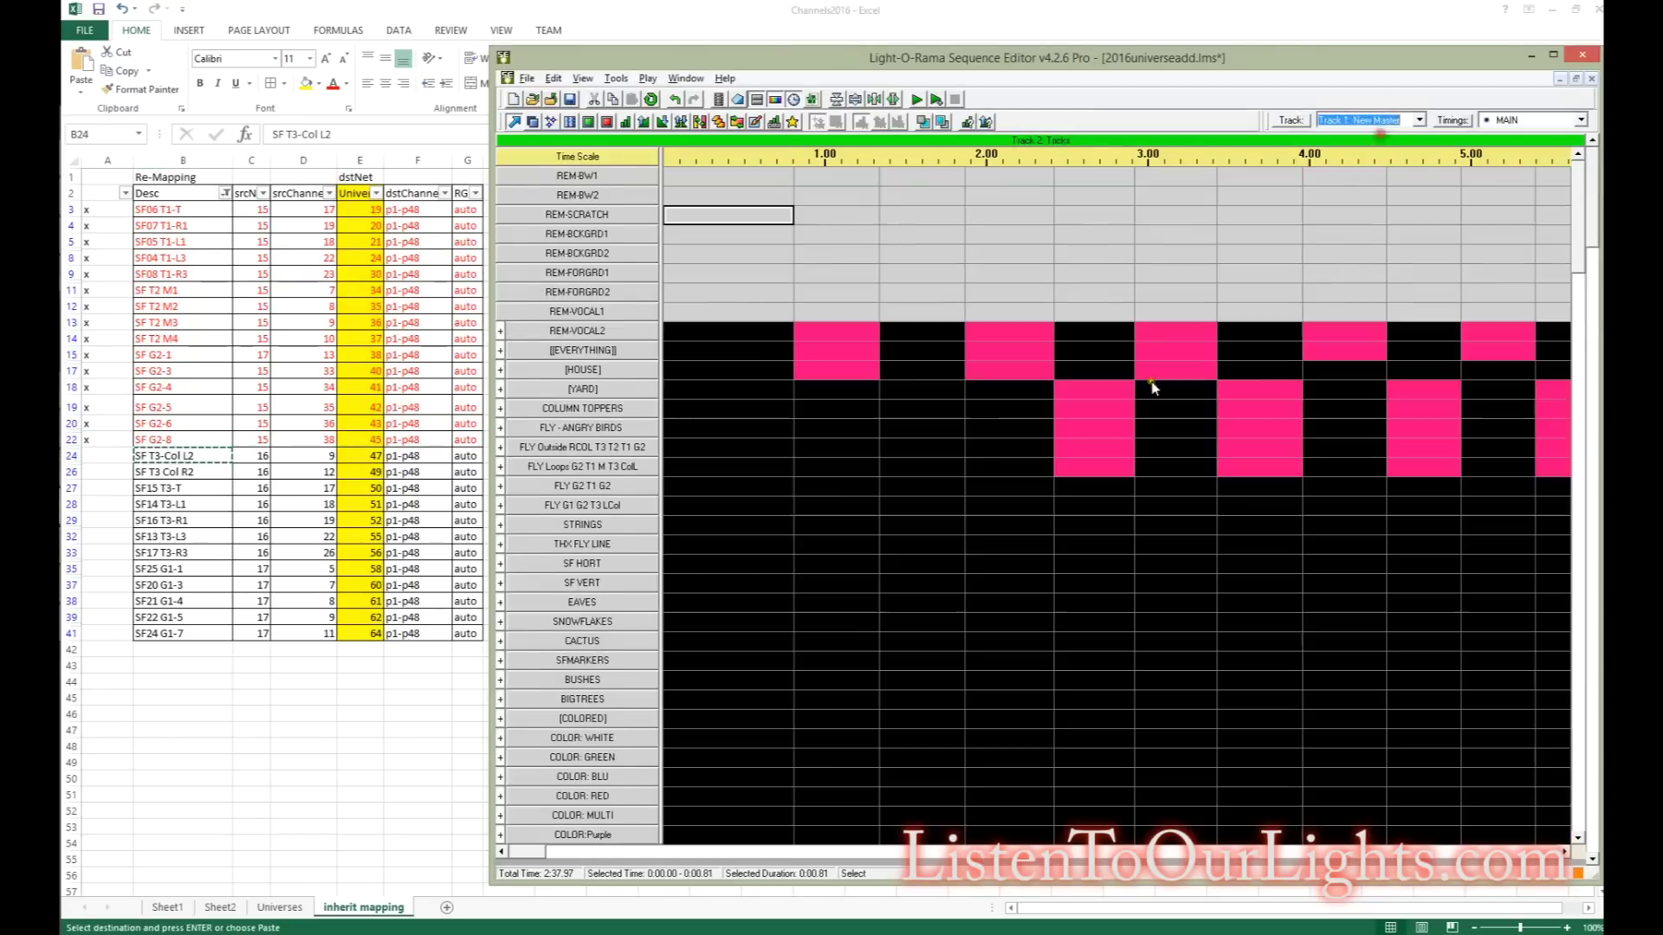
{"action": "right_click", "coordinate": [615, 834]}
{"action": "mouse_move", "coordinate": [690, 633]}
{"action": "left_click", "coordinate": [874, 650]}
{"action": "key", "text": "ctrl+v"}
{"action": "left_click", "coordinate": [1069, 516]}
{"action": "left_click", "coordinate": [1042, 568]}
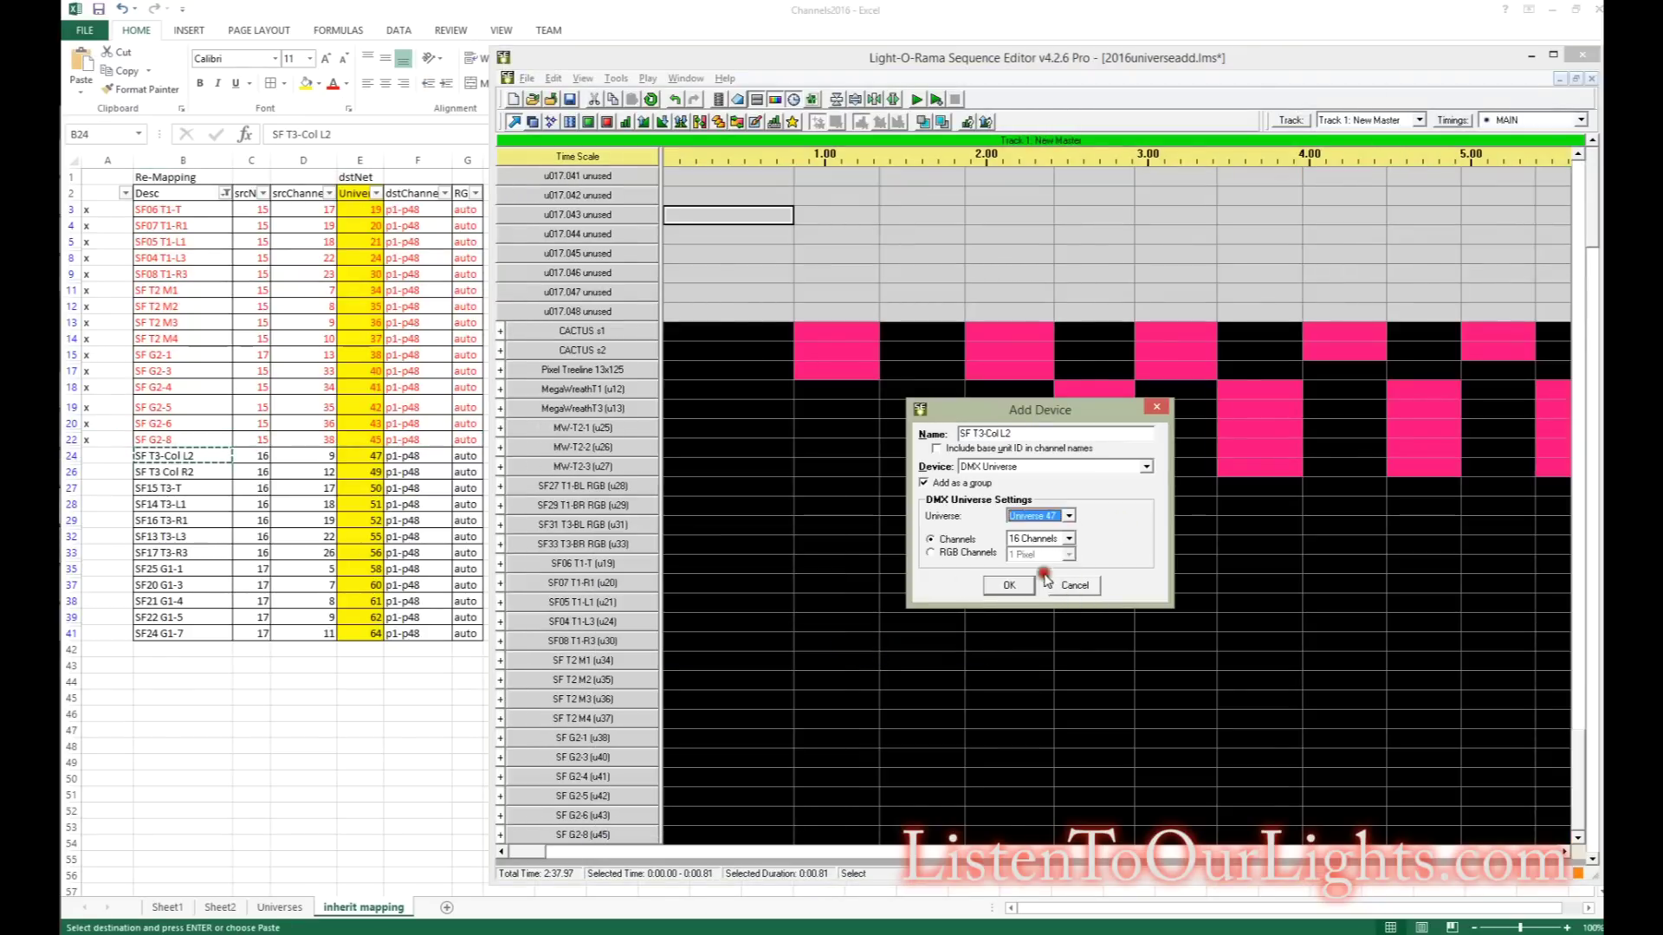
{"action": "left_click", "coordinate": [931, 553]}
{"action": "left_click", "coordinate": [1068, 554]}
{"action": "left_click", "coordinate": [1035, 642]}
{"action": "left_click", "coordinate": [1009, 586]}
Step: Rename the new SF T3-Col L2 channel group as SF T3-Col L2 (u47)
{"action": "left_click_drag", "start_coordinate": [1578, 806], "coordinate": [1578, 827]}
{"action": "right_click", "coordinate": [629, 834]}
{"action": "left_click", "coordinate": [710, 538]}
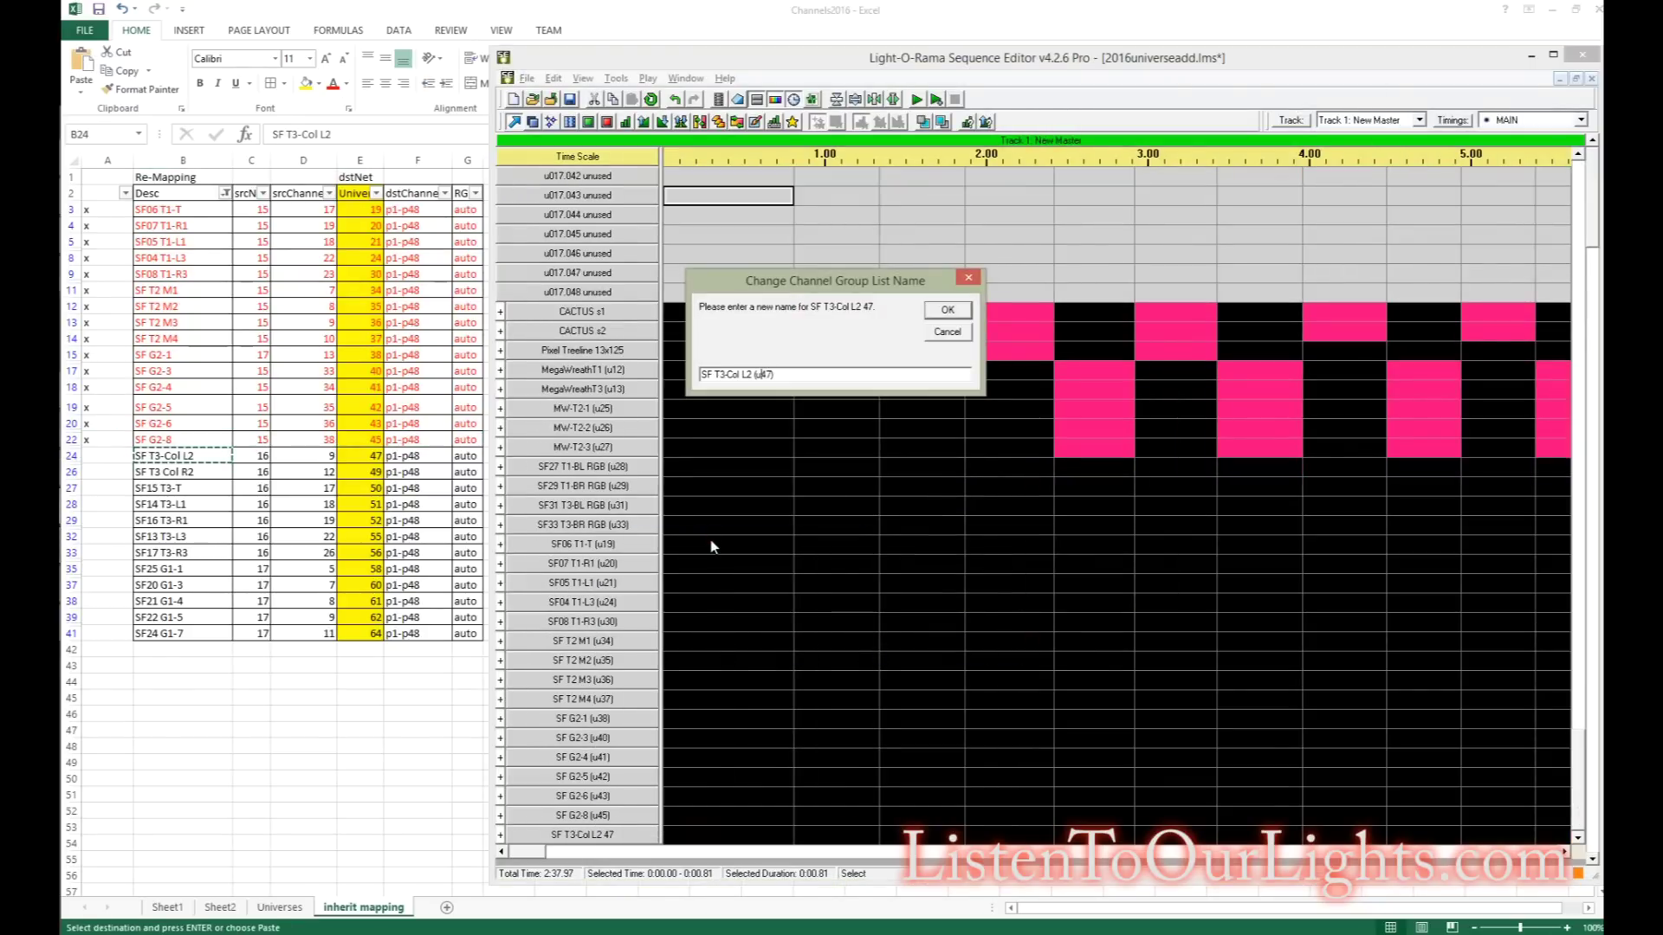
{"action": "key", "text": "Return"}
Step: Color the SF T3-Col L2 row's text red in Excel and mark the row with an x
{"action": "key", "text": "alt+Tab"}
{"action": "key", "text": "Left"}
{"action": "type", "text": "x"}
Step: Copy the SF T3 Col R2 description and insert a DMX device group with that name in Light-O-Rama, using Universe 49 and RGB channels
{"action": "left_click", "coordinate": [164, 472]}
{"action": "key", "text": "ctrl+c"}
{"action": "key", "text": "alt+Tab"}
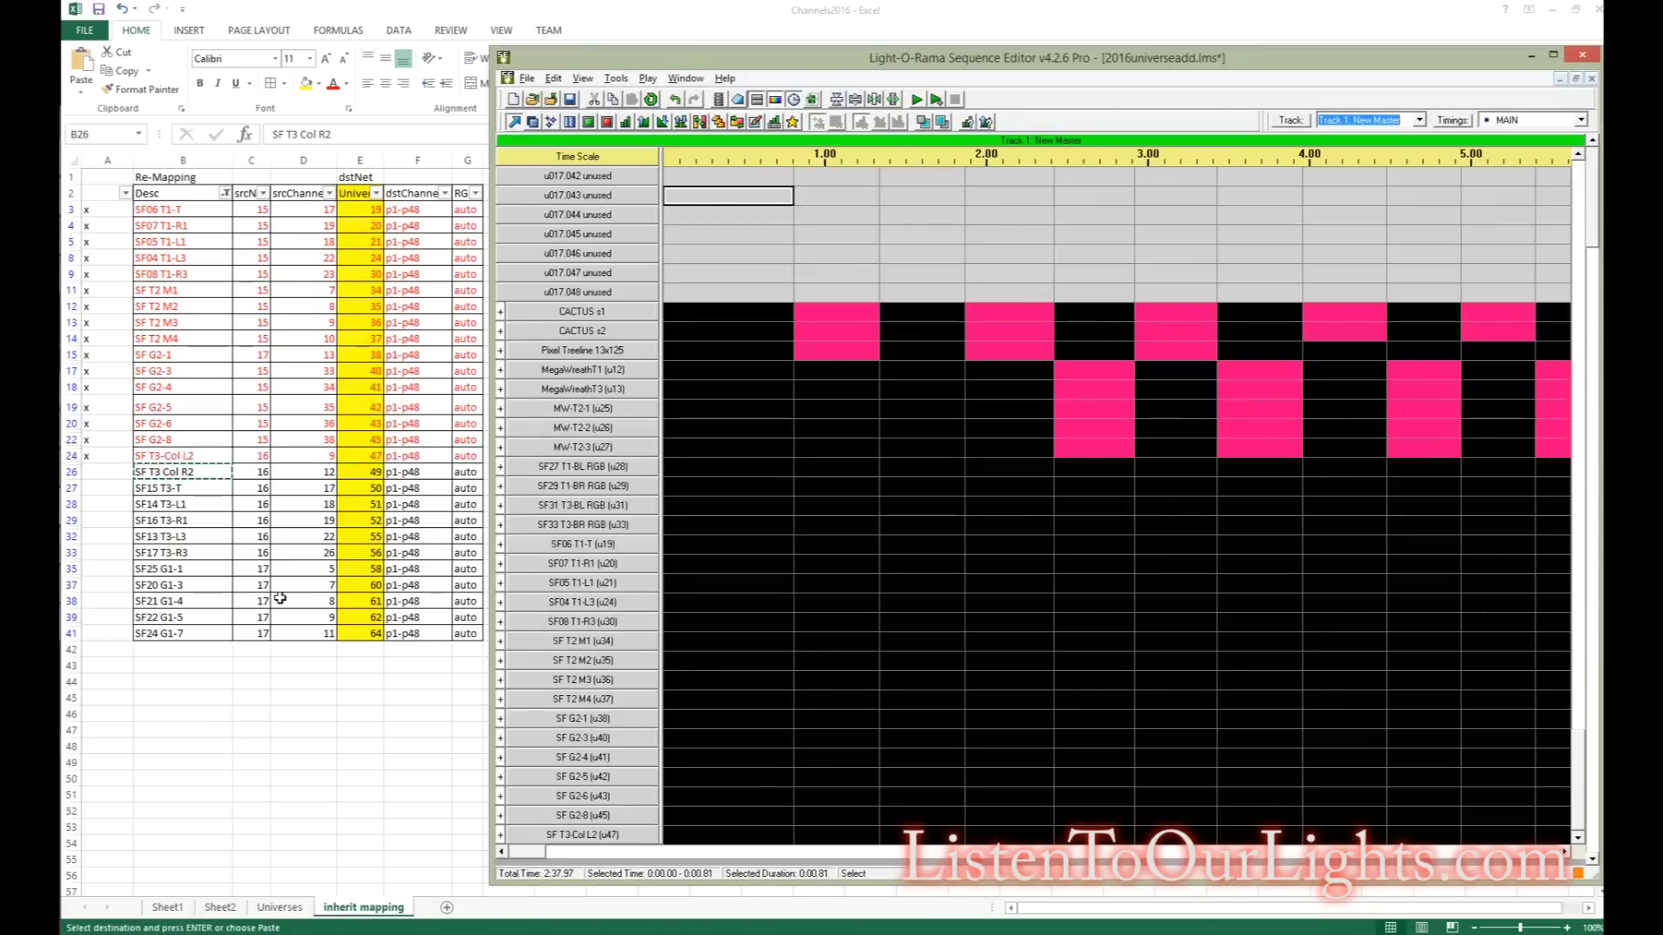
{"action": "right_click", "coordinate": [623, 834]}
{"action": "left_click", "coordinate": [805, 642]}
{"action": "key", "text": "ctrl+v"}
{"action": "left_click", "coordinate": [1068, 515]}
{"action": "left_click", "coordinate": [1042, 591]}
{"action": "left_click", "coordinate": [931, 552]}
{"action": "left_click", "coordinate": [1068, 554]}
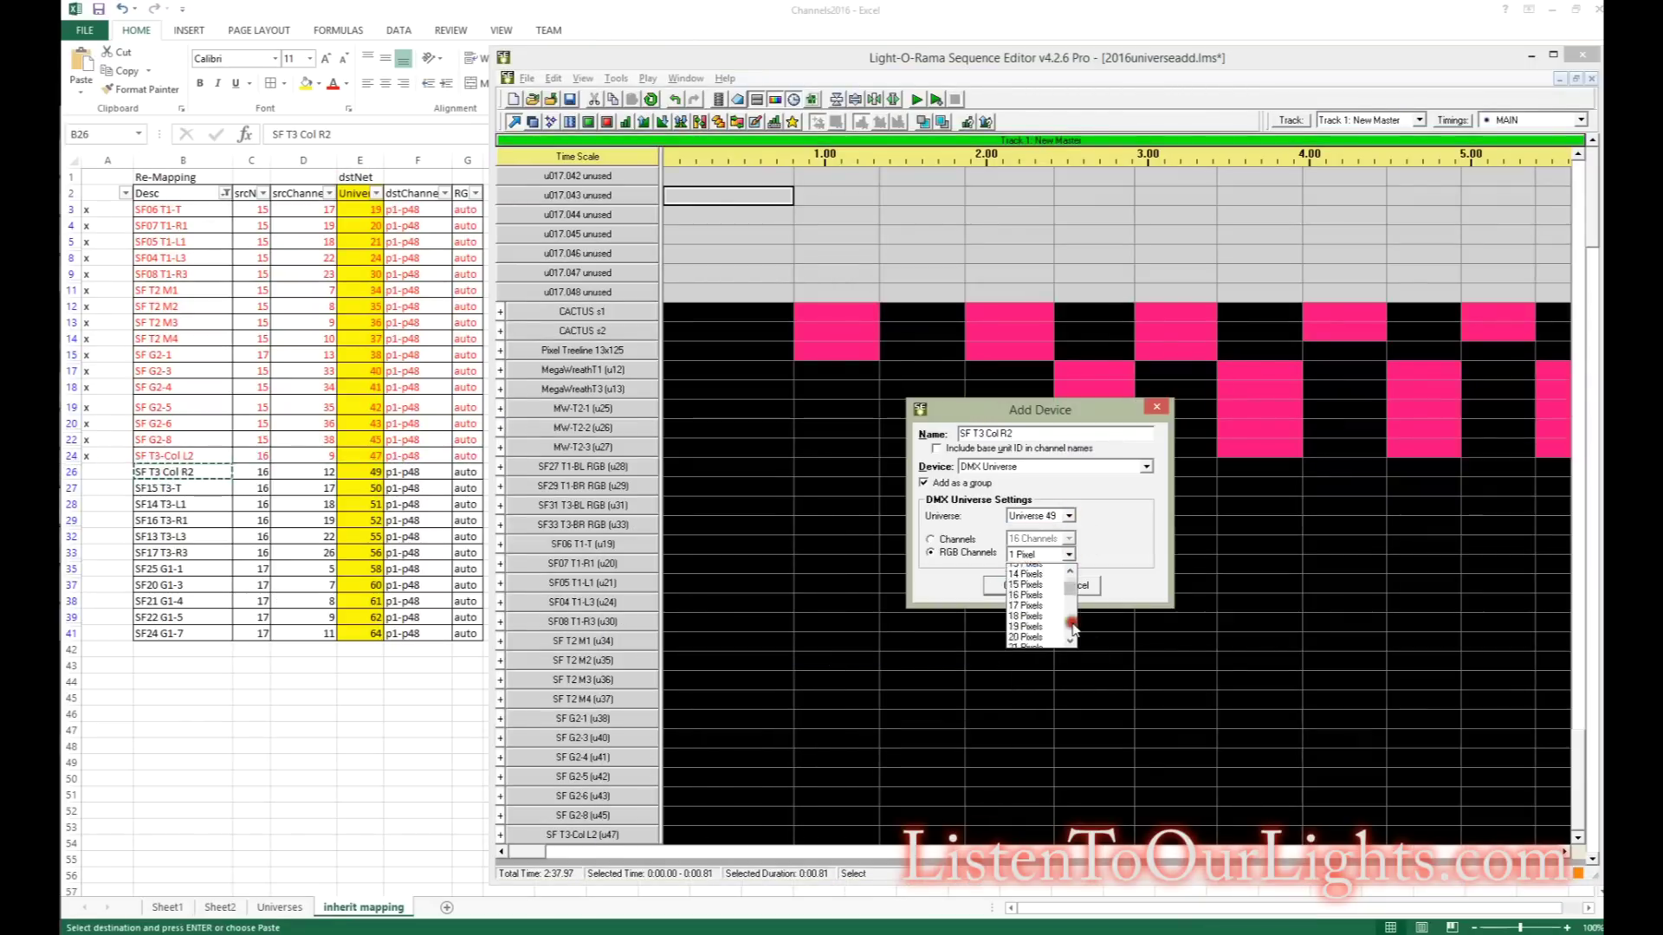
{"action": "left_click", "coordinate": [1035, 643]}
{"action": "left_click", "coordinate": [1009, 585]}
Step: Rename the new SF T3 Col R2 channel group as SF T3 Col R2 (u49)
{"action": "left_click", "coordinate": [1577, 839]}
{"action": "right_click", "coordinate": [625, 835]}
{"action": "left_click", "coordinate": [680, 542]}
{"action": "key", "text": "Return"}
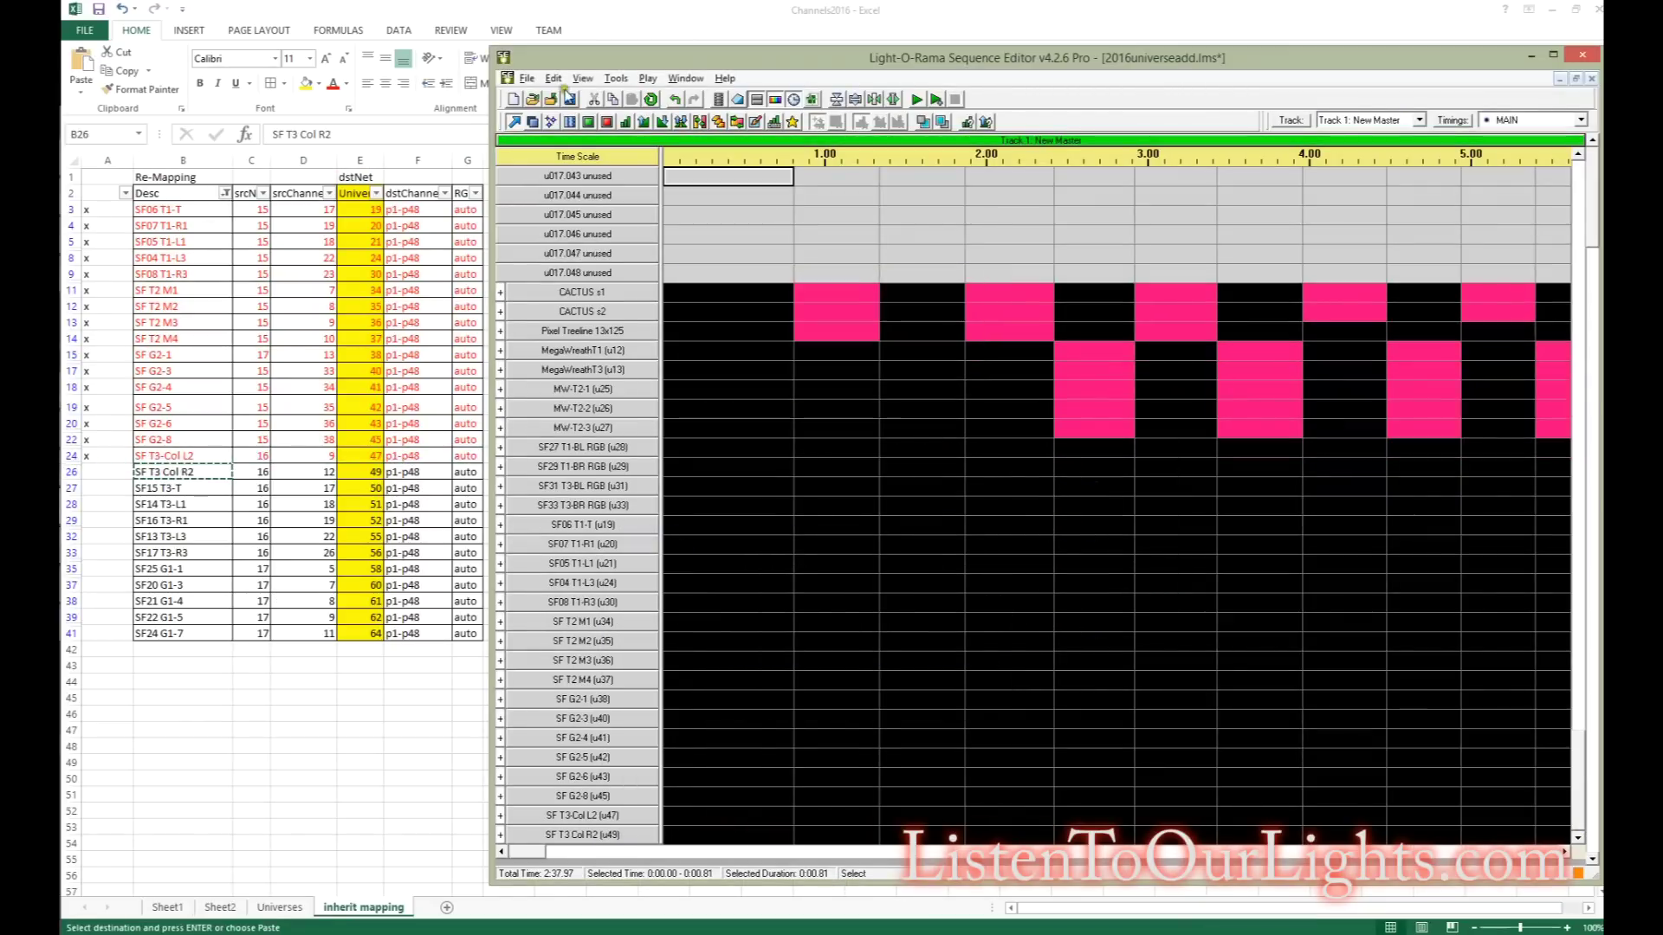
Step: Color the SF T3 Col R2 row's text red in Excel and mark the row with an x
{"action": "key", "text": "alt+Tab"}
{"action": "left_click", "coordinate": [117, 474]}
{"action": "type", "text": "x"}
Step: Copy the SF15 T3-T description and insert a DMX device group with that name in Light-O-Rama, using Universe 50 and RGB channels
{"action": "left_click", "coordinate": [168, 488]}
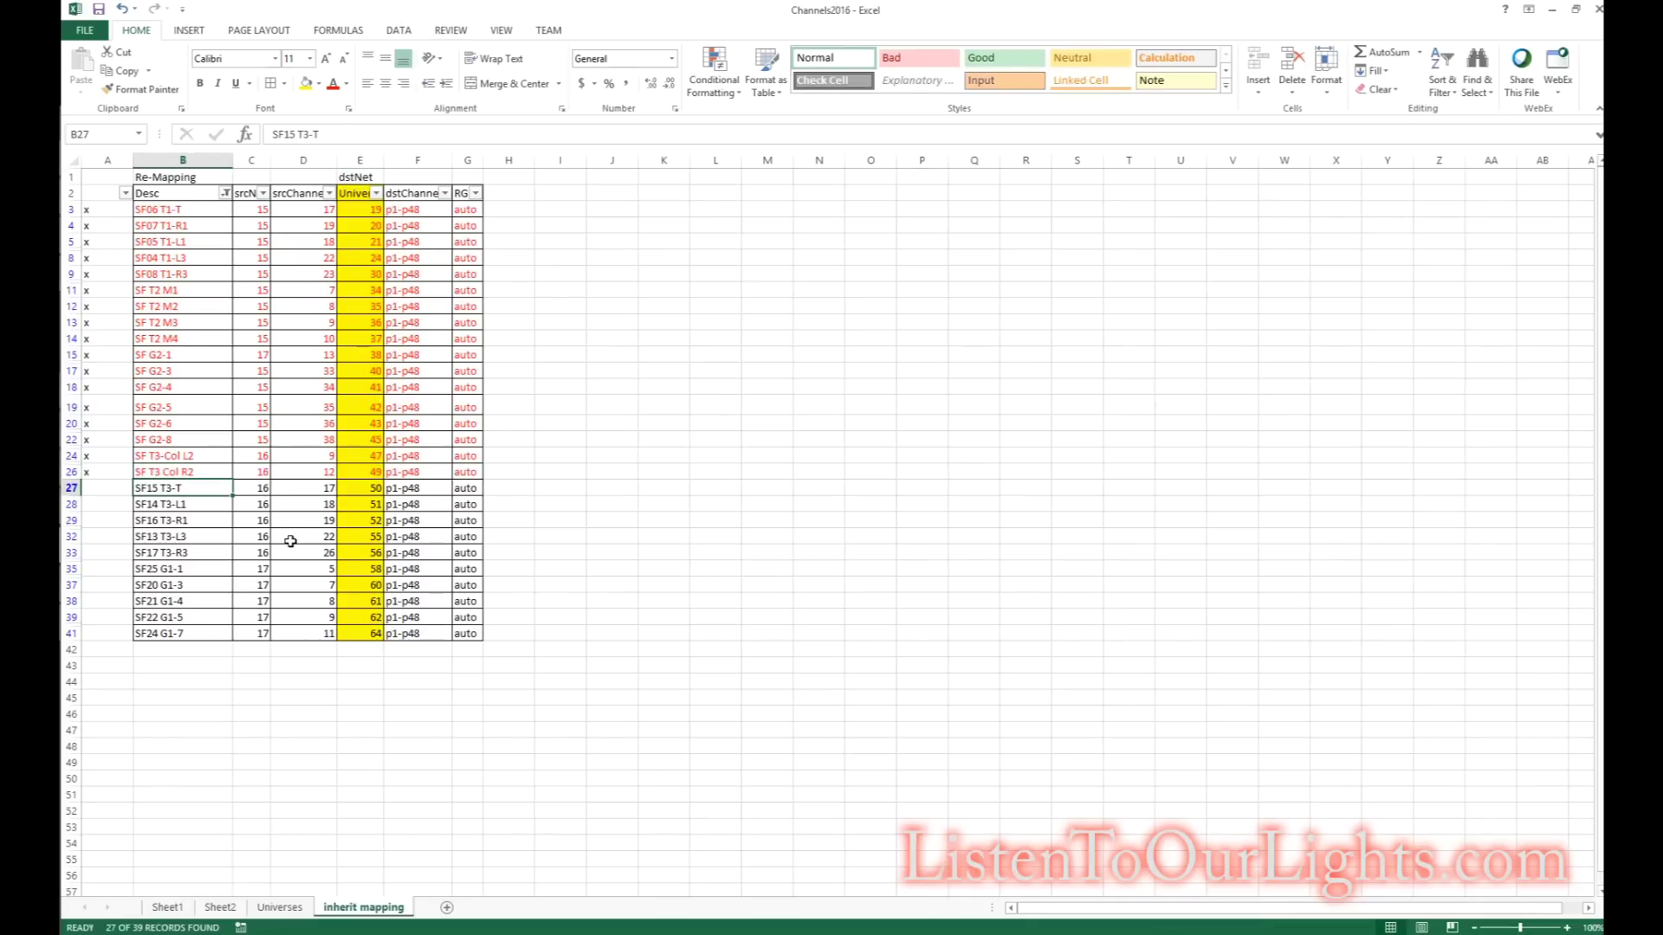
{"action": "key", "text": "alt+Tab"}
{"action": "key", "text": "alt+Tab"}
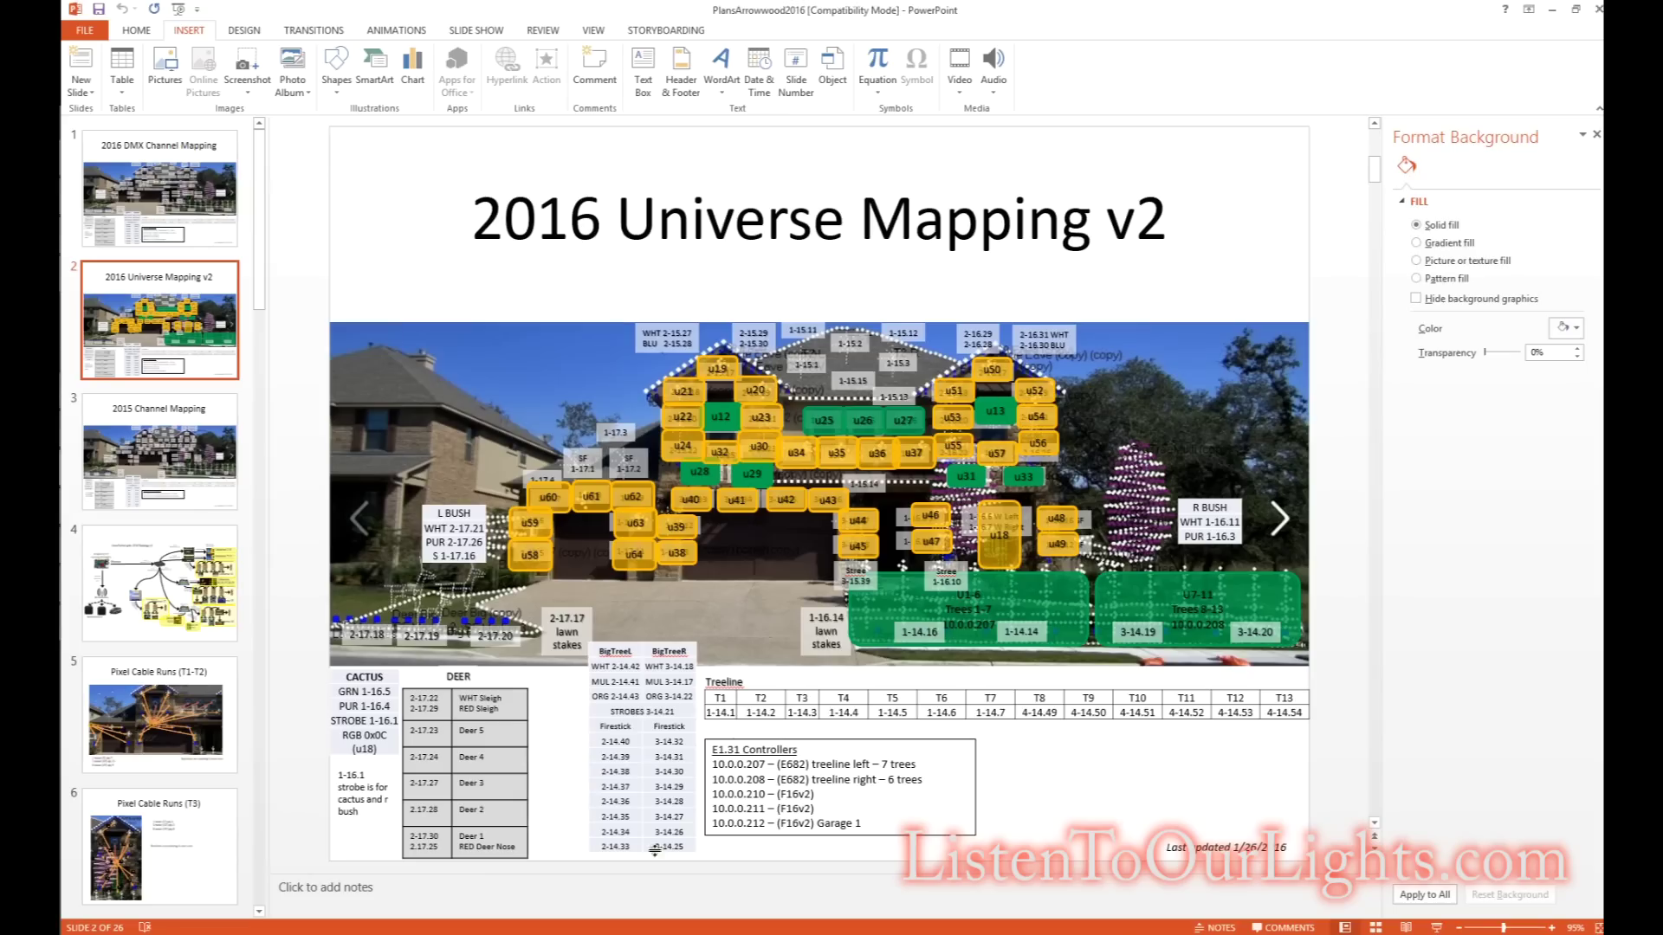
{"action": "key", "text": "alt+Tab"}
{"action": "key", "text": "alt+Tab"}
{"action": "key", "text": "alt+Tab"}
{"action": "right_click", "coordinate": [609, 835]}
{"action": "left_click", "coordinate": [671, 684]}
{"action": "key", "text": "ctrl+v"}
{"action": "left_click", "coordinate": [1068, 516]}
{"action": "left_click", "coordinate": [1070, 591]}
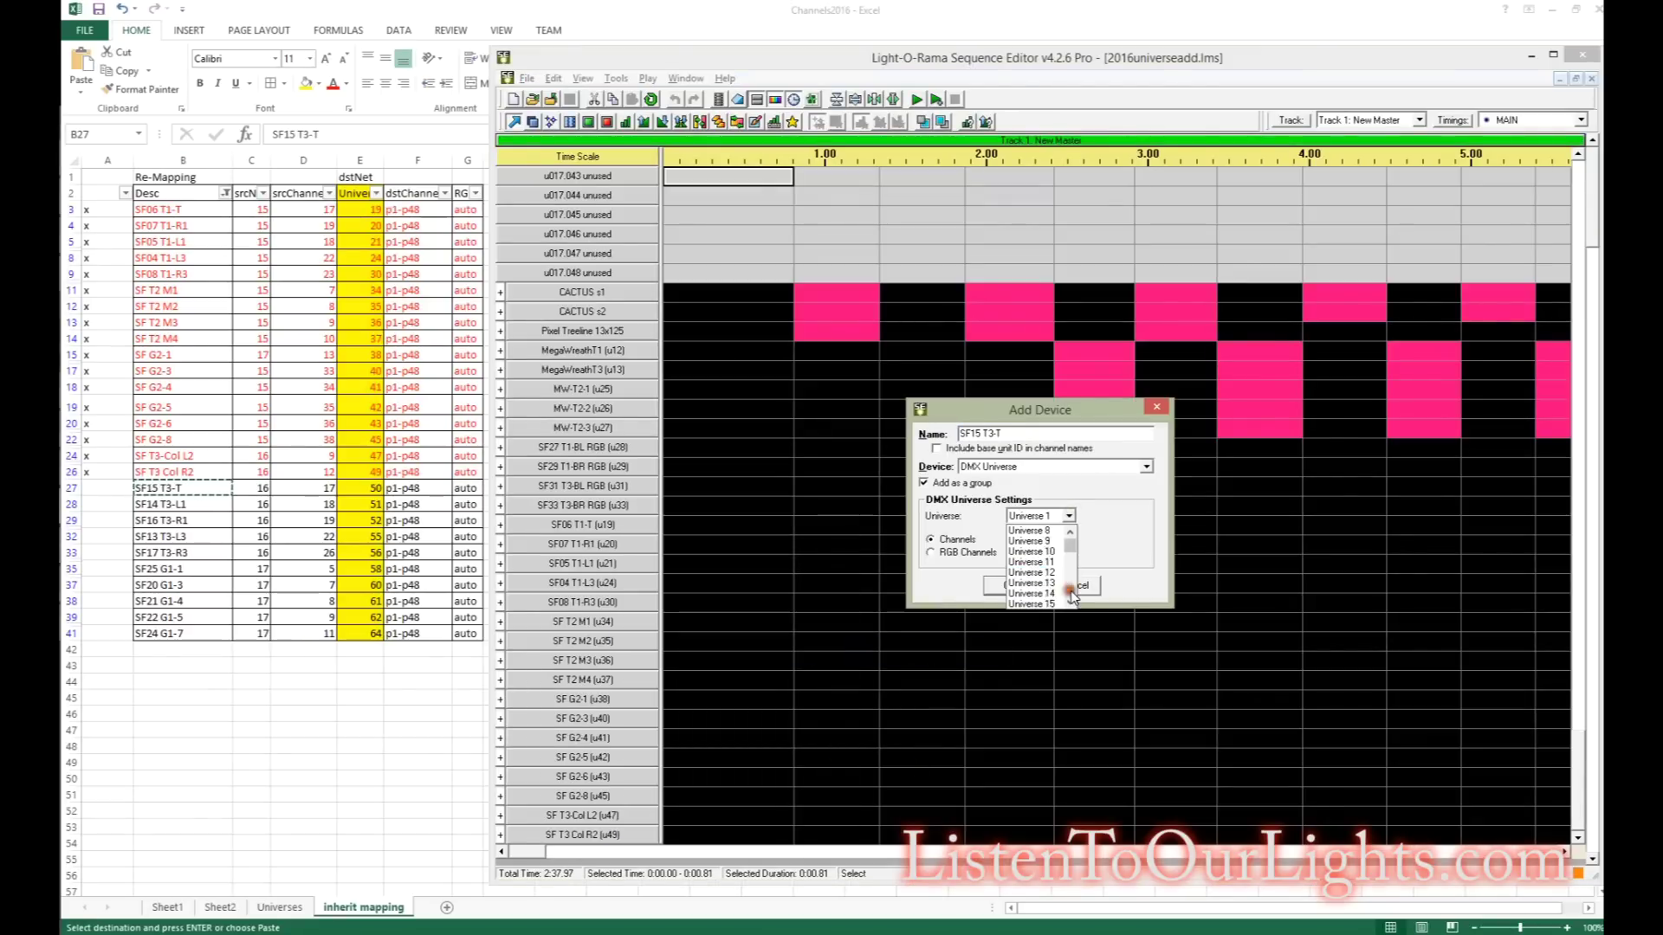
{"action": "left_click", "coordinate": [1031, 604]}
{"action": "left_click", "coordinate": [956, 552]}
{"action": "left_click", "coordinate": [1069, 554]}
{"action": "left_click", "coordinate": [1071, 627]}
{"action": "left_click", "coordinate": [1032, 622]}
{"action": "left_click", "coordinate": [1005, 585]}
Step: Rename the new SF15 T3-T channel group as SF15 T3-T (u50)
{"action": "left_click", "coordinate": [1578, 839]}
{"action": "left_click", "coordinate": [502, 835]}
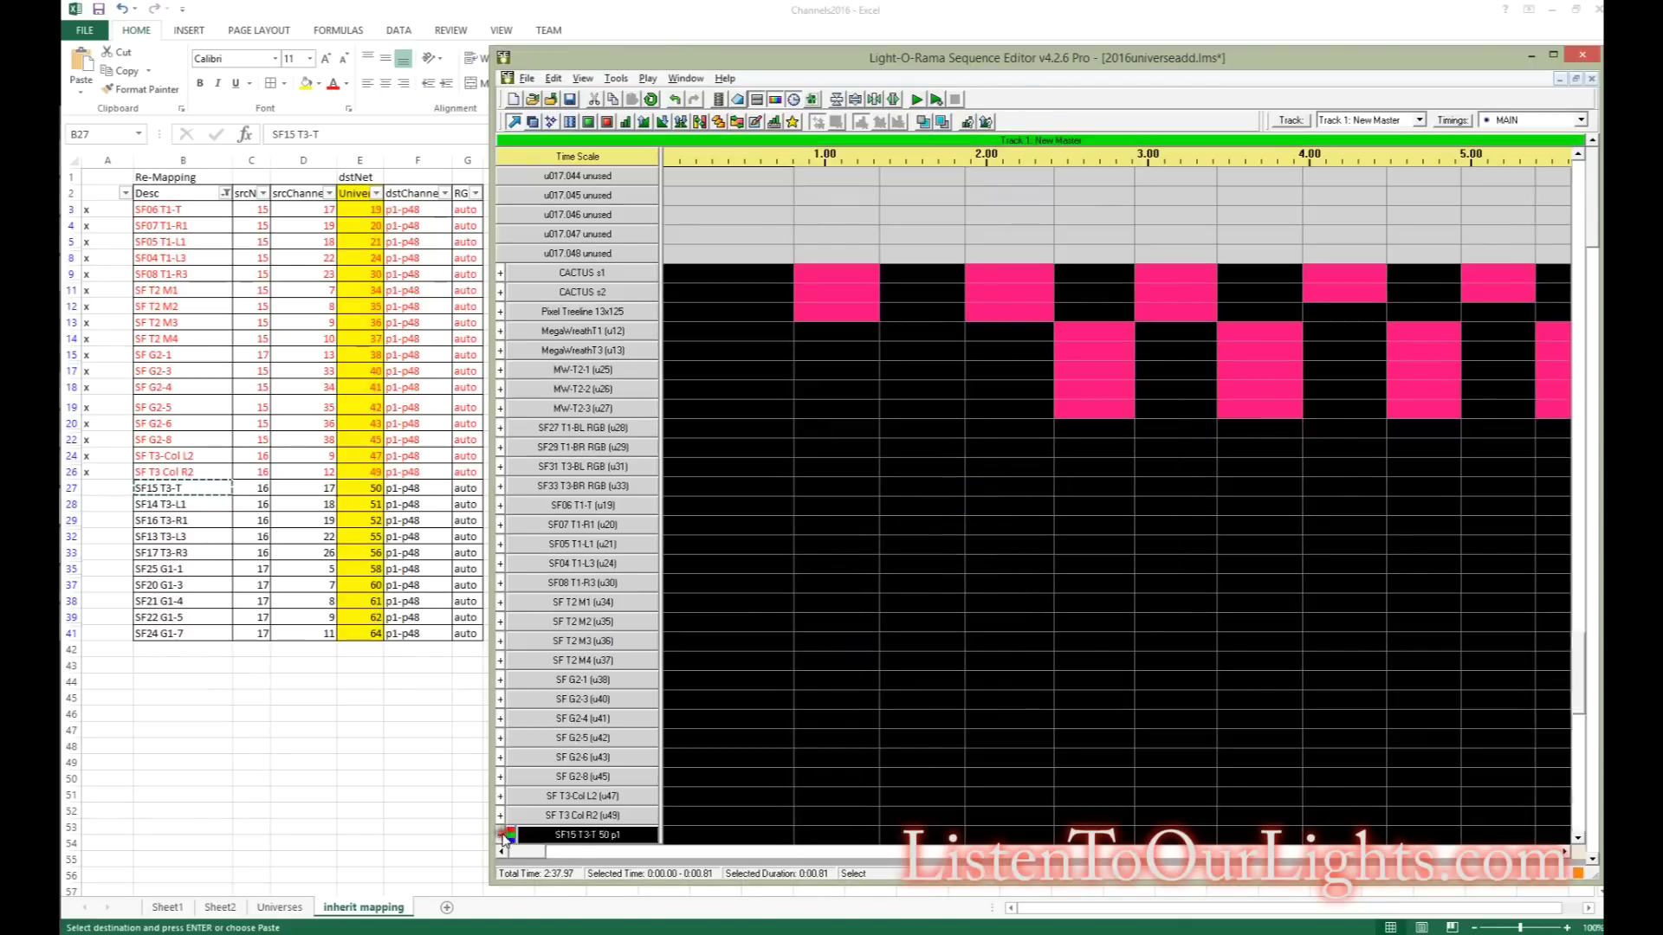
{"action": "right_click", "coordinate": [573, 839]}
{"action": "left_click", "coordinate": [641, 551]}
{"action": "key", "text": "End"}
{"action": "key", "text": "BackSpace"}
{"action": "key", "text": "BackSpace"}
{"action": "type", "text": "(u50)"}
{"action": "left_click", "coordinate": [947, 309]}
Step: Color the SF15 T3-T row's text red in Excel and mark the row with an x
{"action": "key", "text": "alt+Tab"}
{"action": "left_click_drag", "start_coordinate": [468, 488], "coordinate": [183, 489]}
{"action": "left_click", "coordinate": [333, 84]}
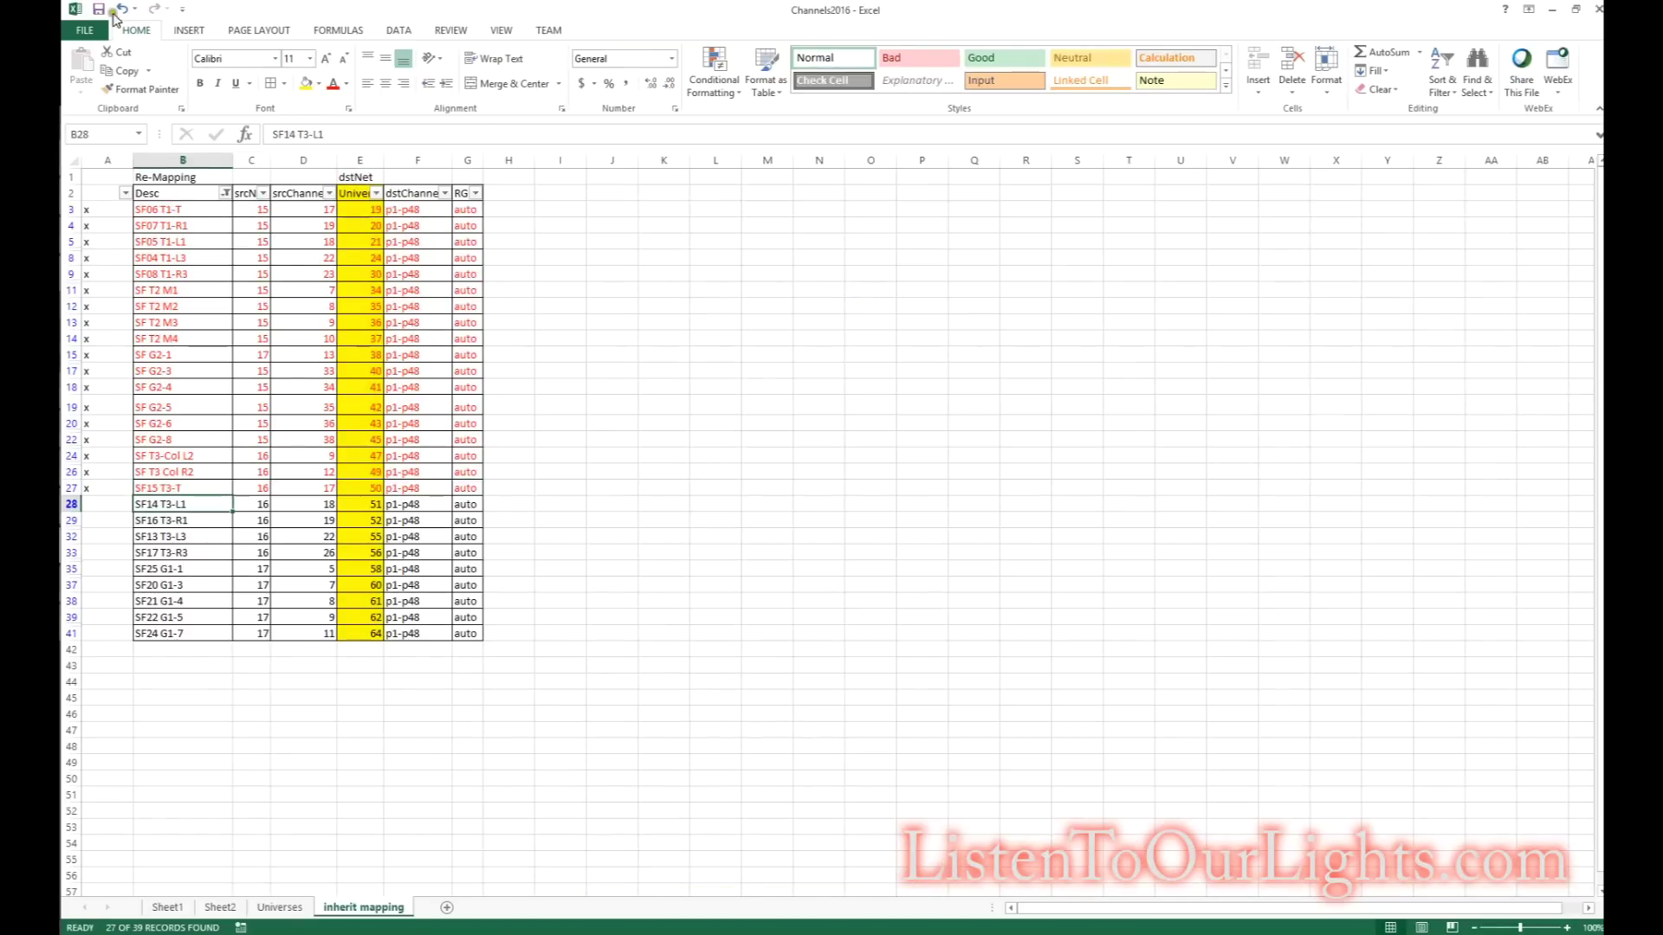
Step: Copy the SF14 T3-L1 description, insert a Universe 51 RGB device group with that name in Light-O-Rama, and rename it SF14 T3-L1 (u51)
{"action": "key", "text": "ctrl+c"}
{"action": "key", "text": "alt+Tab"}
{"action": "right_click", "coordinate": [597, 836]}
{"action": "left_click", "coordinate": [667, 684]}
{"action": "key", "text": "ctrl+v"}
{"action": "left_click", "coordinate": [1068, 517]}
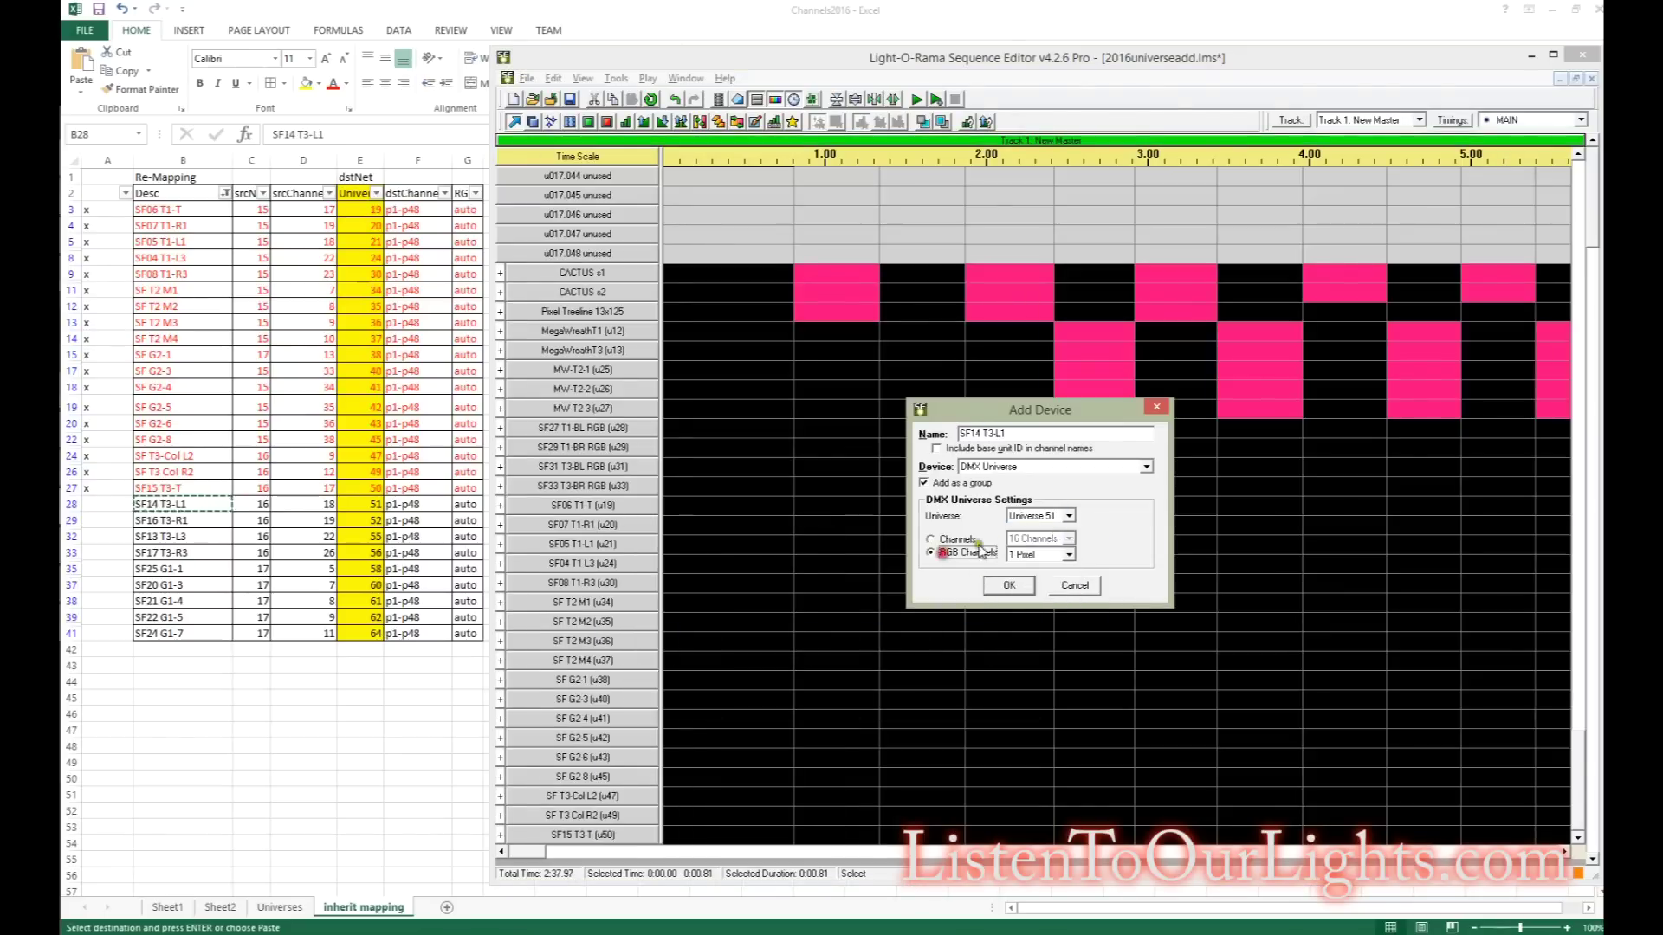
{"action": "left_click", "coordinate": [1009, 585]}
{"action": "left_click", "coordinate": [944, 312]}
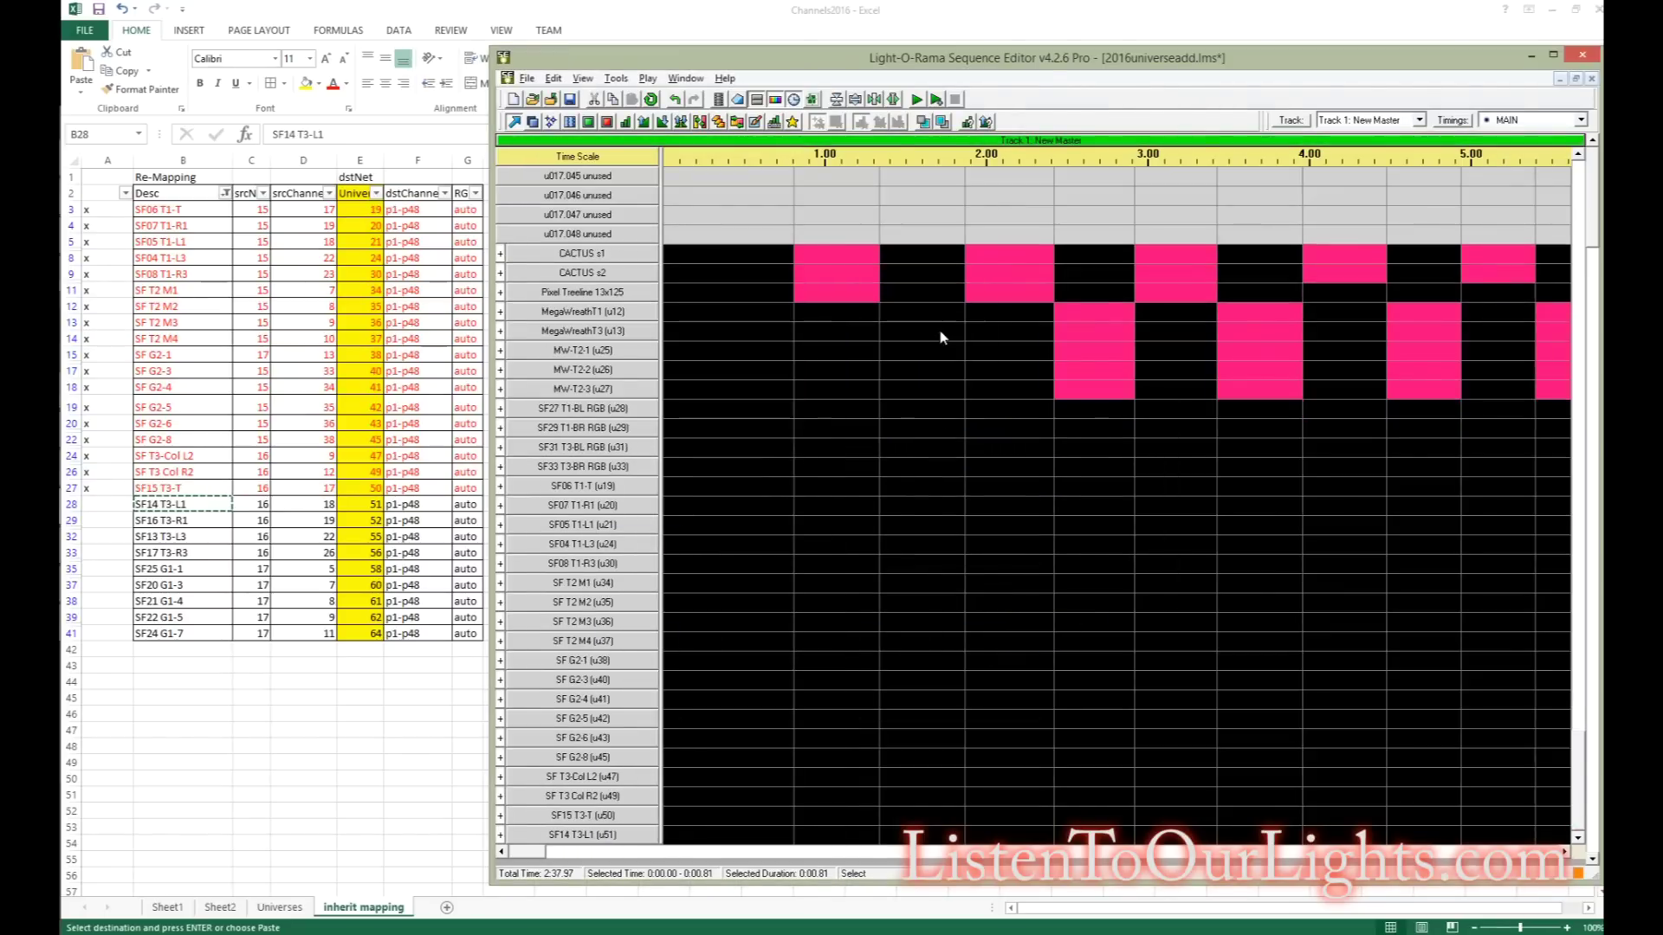
Step: Color the SF14 T3-L1 row's text red in Excel and mark the row with an x
{"action": "key", "text": "alt+Tab"}
{"action": "left_click_drag", "start_coordinate": [468, 504], "coordinate": [184, 505]}
{"action": "left_click", "coordinate": [333, 84]}
{"action": "left_click", "coordinate": [108, 504]}
{"action": "type", "text": "x"}
Step: Copy the SF16 T3-R1 description, insert a Universe 52 device group of 50 RGB pixels in Light-O-Rama, and rename it SF16 T3-R1 (u52)
{"action": "left_click", "coordinate": [183, 521]}
{"action": "key", "text": "ctrl+c"}
{"action": "key", "text": "alt+Tab"}
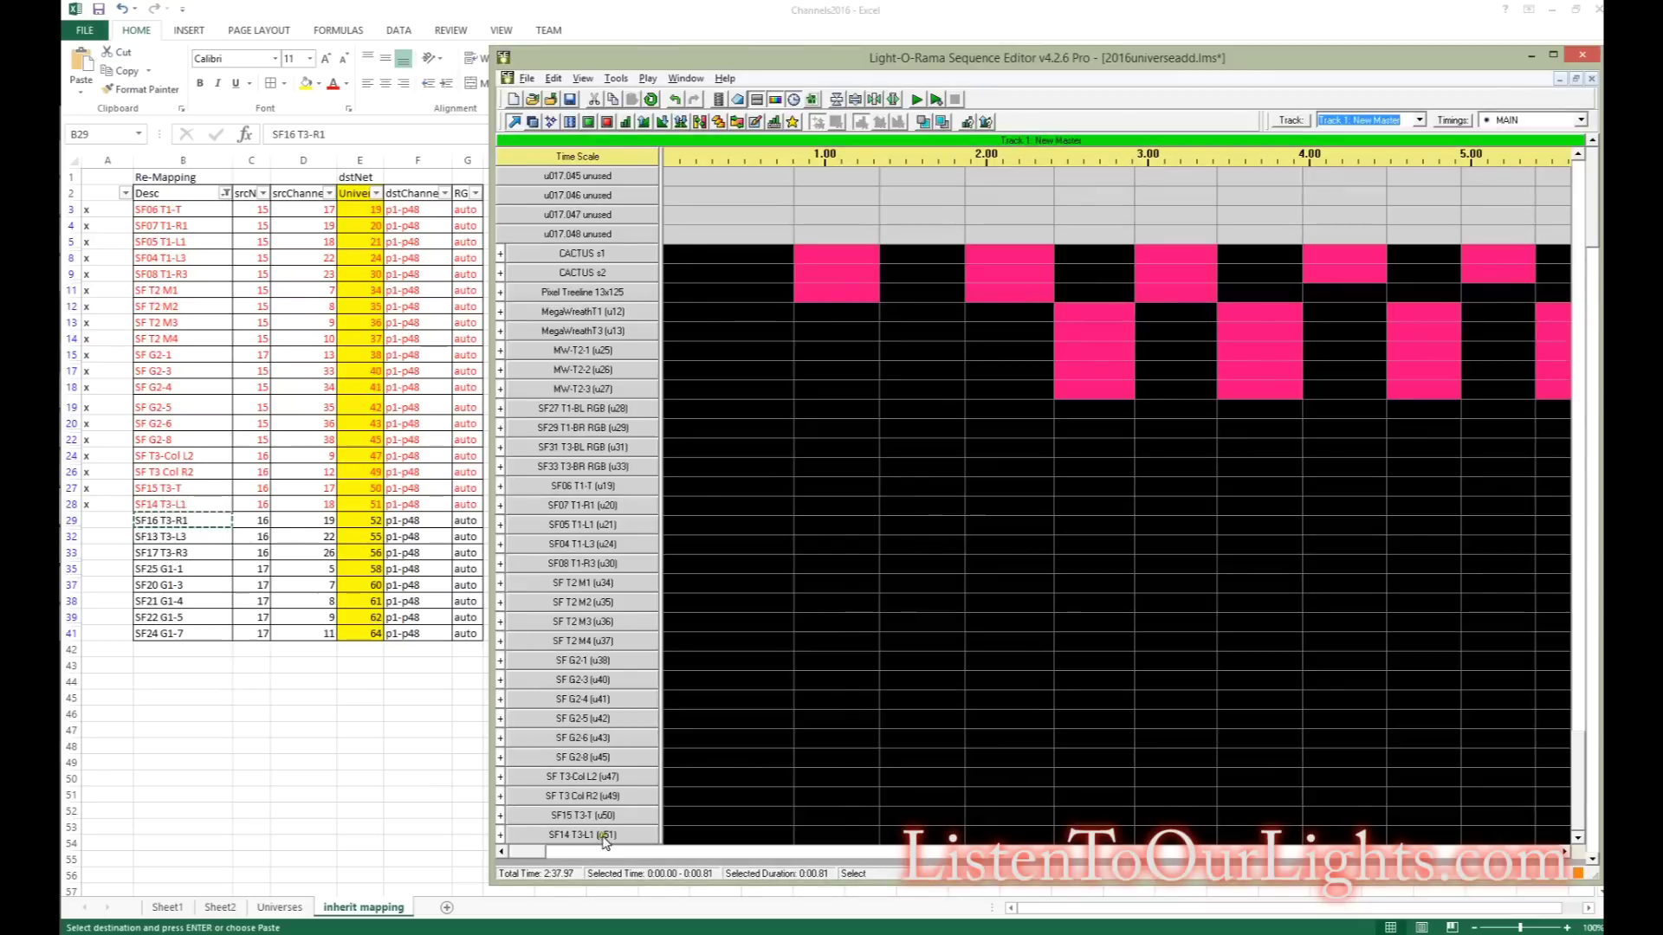
{"action": "right_click", "coordinate": [604, 839]}
{"action": "left_click", "coordinate": [905, 653]}
{"action": "key", "text": "ctrl+v"}
{"action": "left_click", "coordinate": [1069, 516]}
{"action": "left_click", "coordinate": [1034, 568]}
{"action": "left_click", "coordinate": [970, 553]}
{"action": "left_click", "coordinate": [1069, 554]}
{"action": "left_click", "coordinate": [1031, 601]}
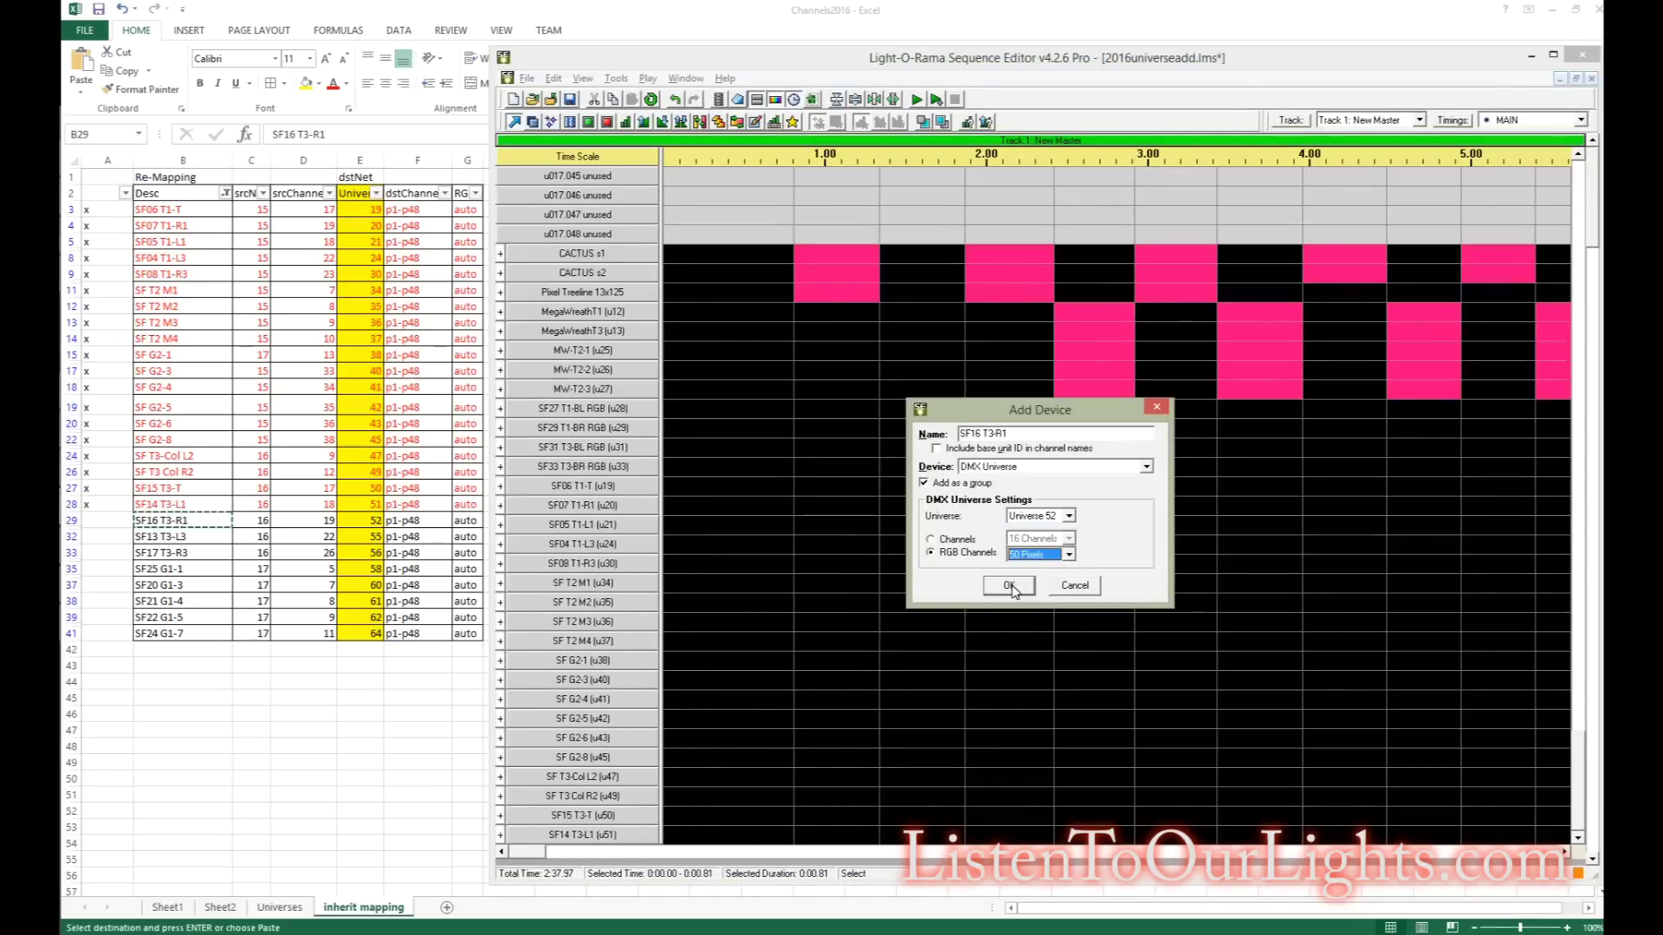
{"action": "left_click", "coordinate": [1009, 585]}
{"action": "left_click", "coordinate": [961, 317]}
Step: Color the SF16 T3-R1 row's text red in Excel and mark the row with an x
{"action": "key", "text": "alt+Tab"}
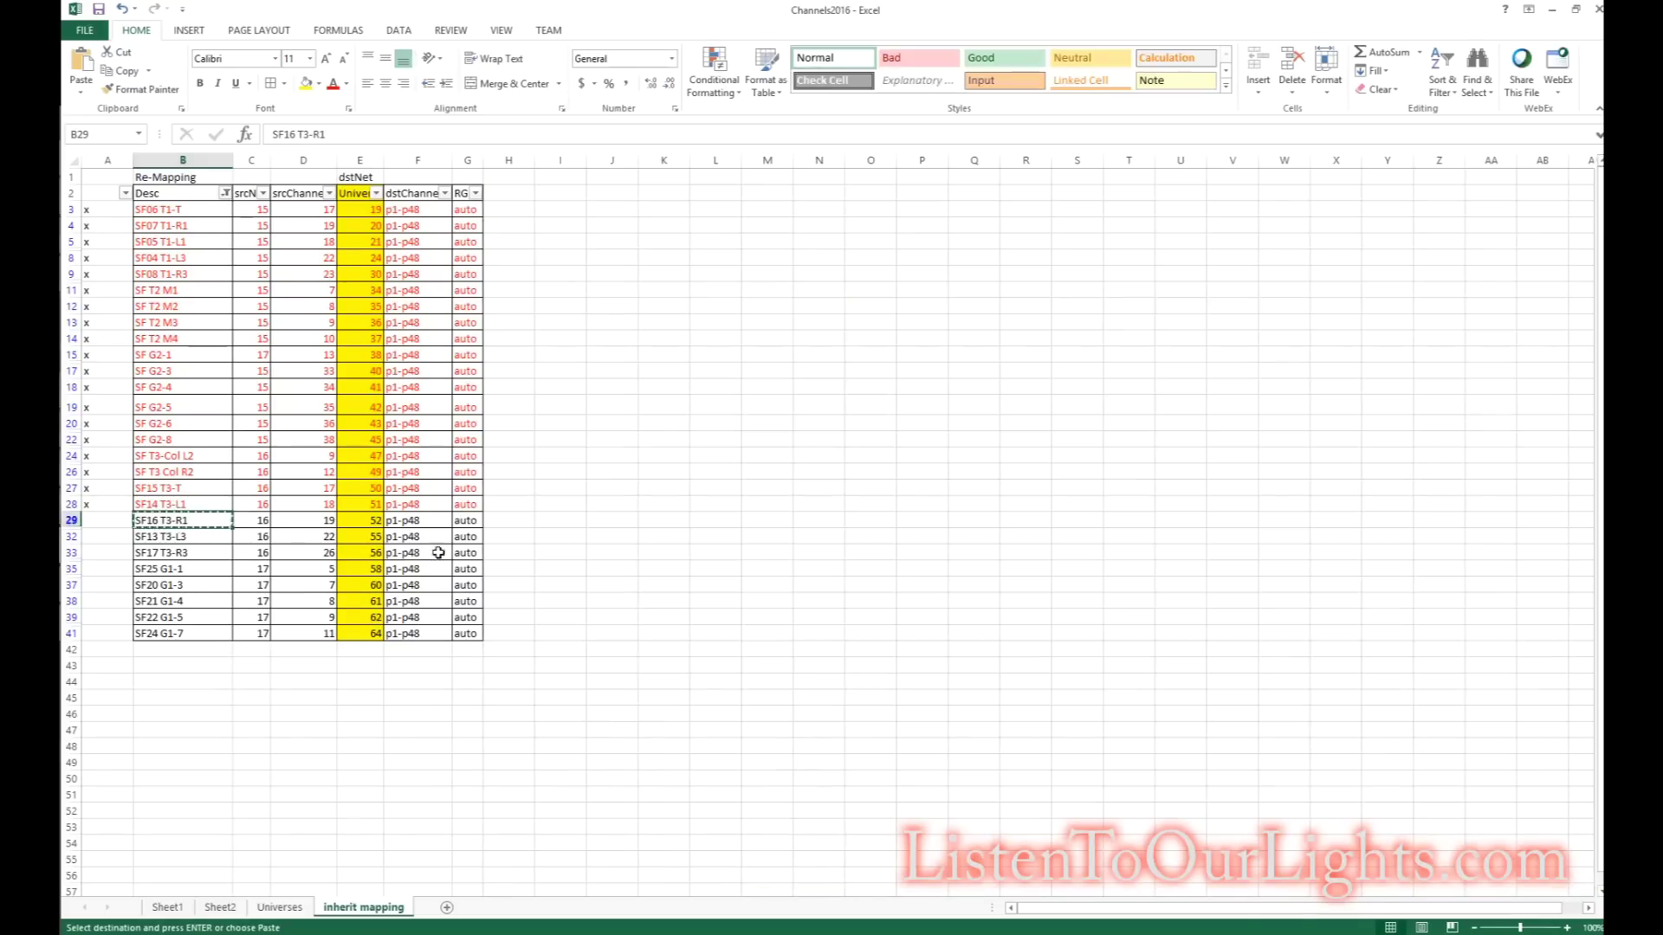
{"action": "key", "text": "ctrl+shift+x"}
{"action": "key", "text": "alt+Tab"}
{"action": "key", "text": "alt+Tab"}
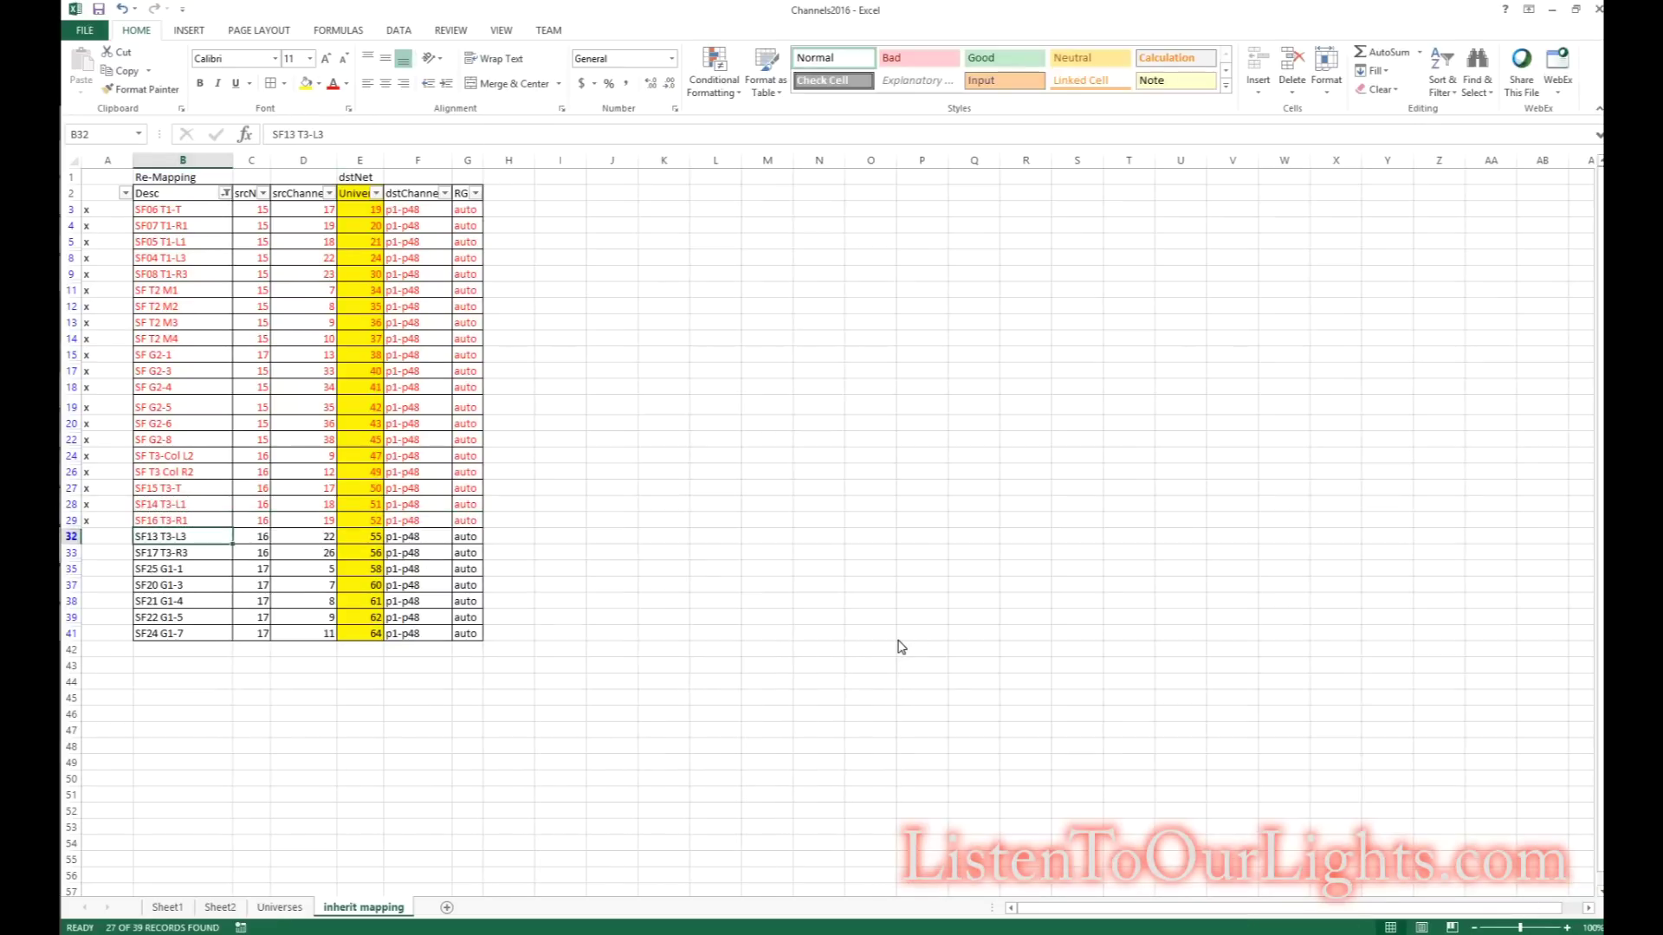
Step: Insert a DMX device group named SF13 T3-L3 in Light-O-Rama, using Universe 55 and RGB channels
{"action": "key", "text": "alt+Tab"}
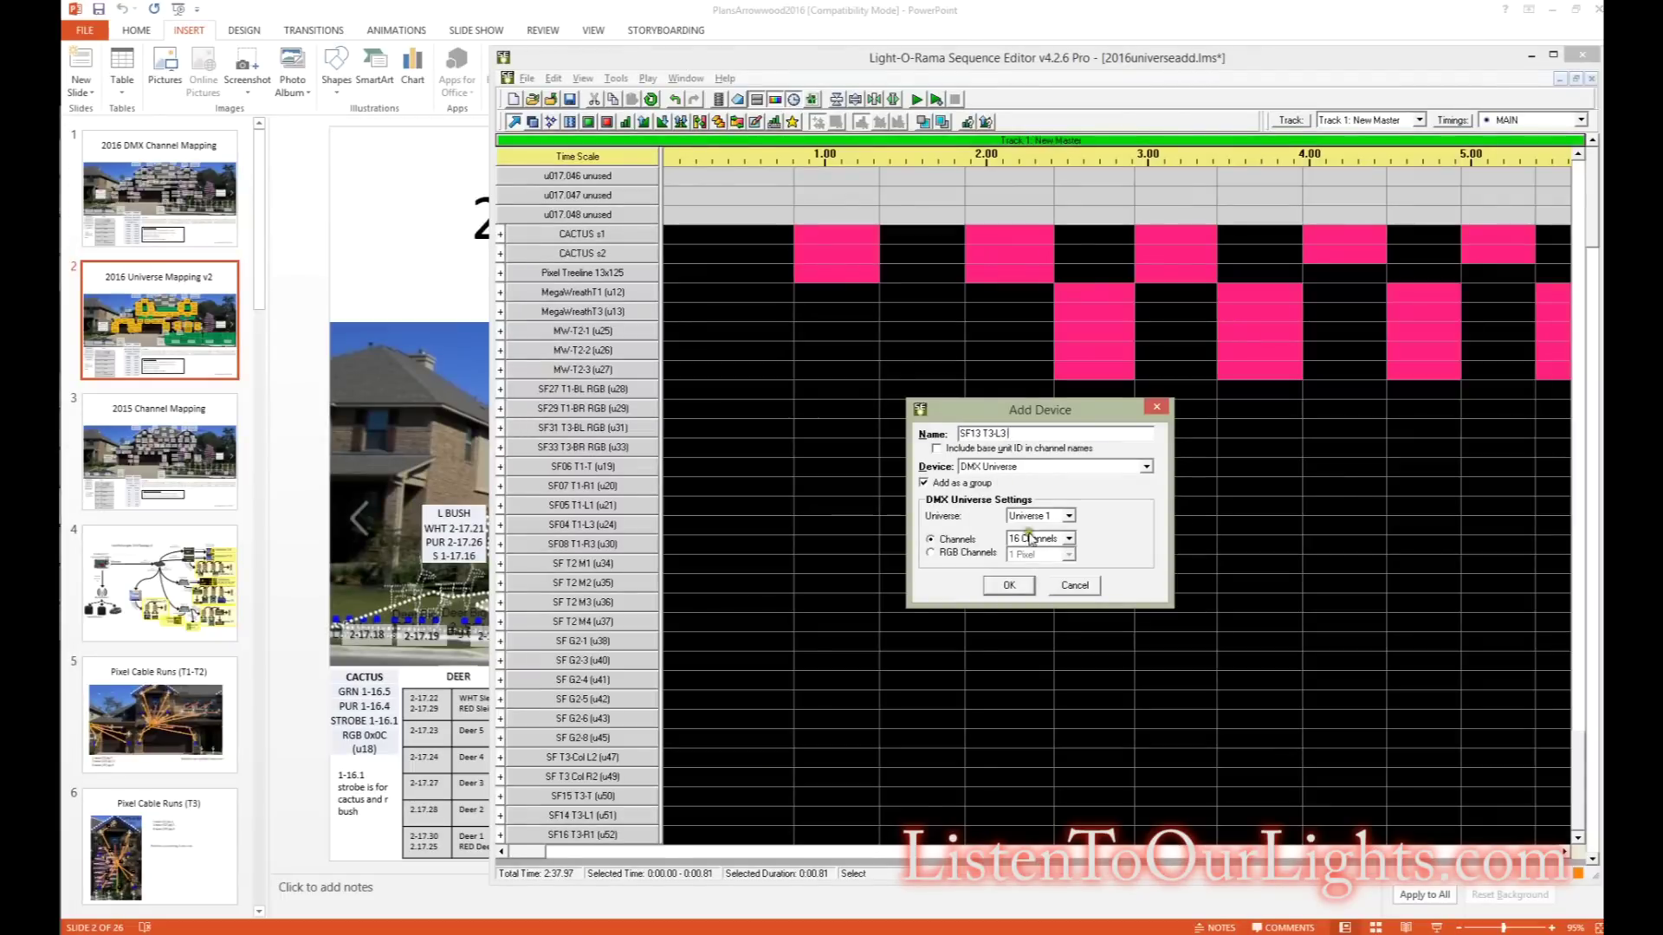
{"action": "key", "text": "alt+Tab"}
{"action": "key", "text": "alt+Tab"}
{"action": "left_click", "coordinate": [1069, 516]}
{"action": "left_click_drag", "start_coordinate": [1070, 545], "coordinate": [1069, 598]}
{"action": "left_click", "coordinate": [1039, 583]}
{"action": "left_click", "coordinate": [931, 552]}
{"action": "left_click", "coordinate": [1069, 554]}
{"action": "left_click", "coordinate": [1030, 621]}
{"action": "left_click", "coordinate": [996, 587]}
Step: Rename the new SF13 T3-L3 channel group as SF13 T3-L3 (u55)
{"action": "left_click", "coordinate": [1578, 837]}
{"action": "right_click", "coordinate": [622, 840]}
{"action": "left_click", "coordinate": [720, 544]}
{"action": "key", "text": "End"}
{"action": "type", "text": "(u55)"}
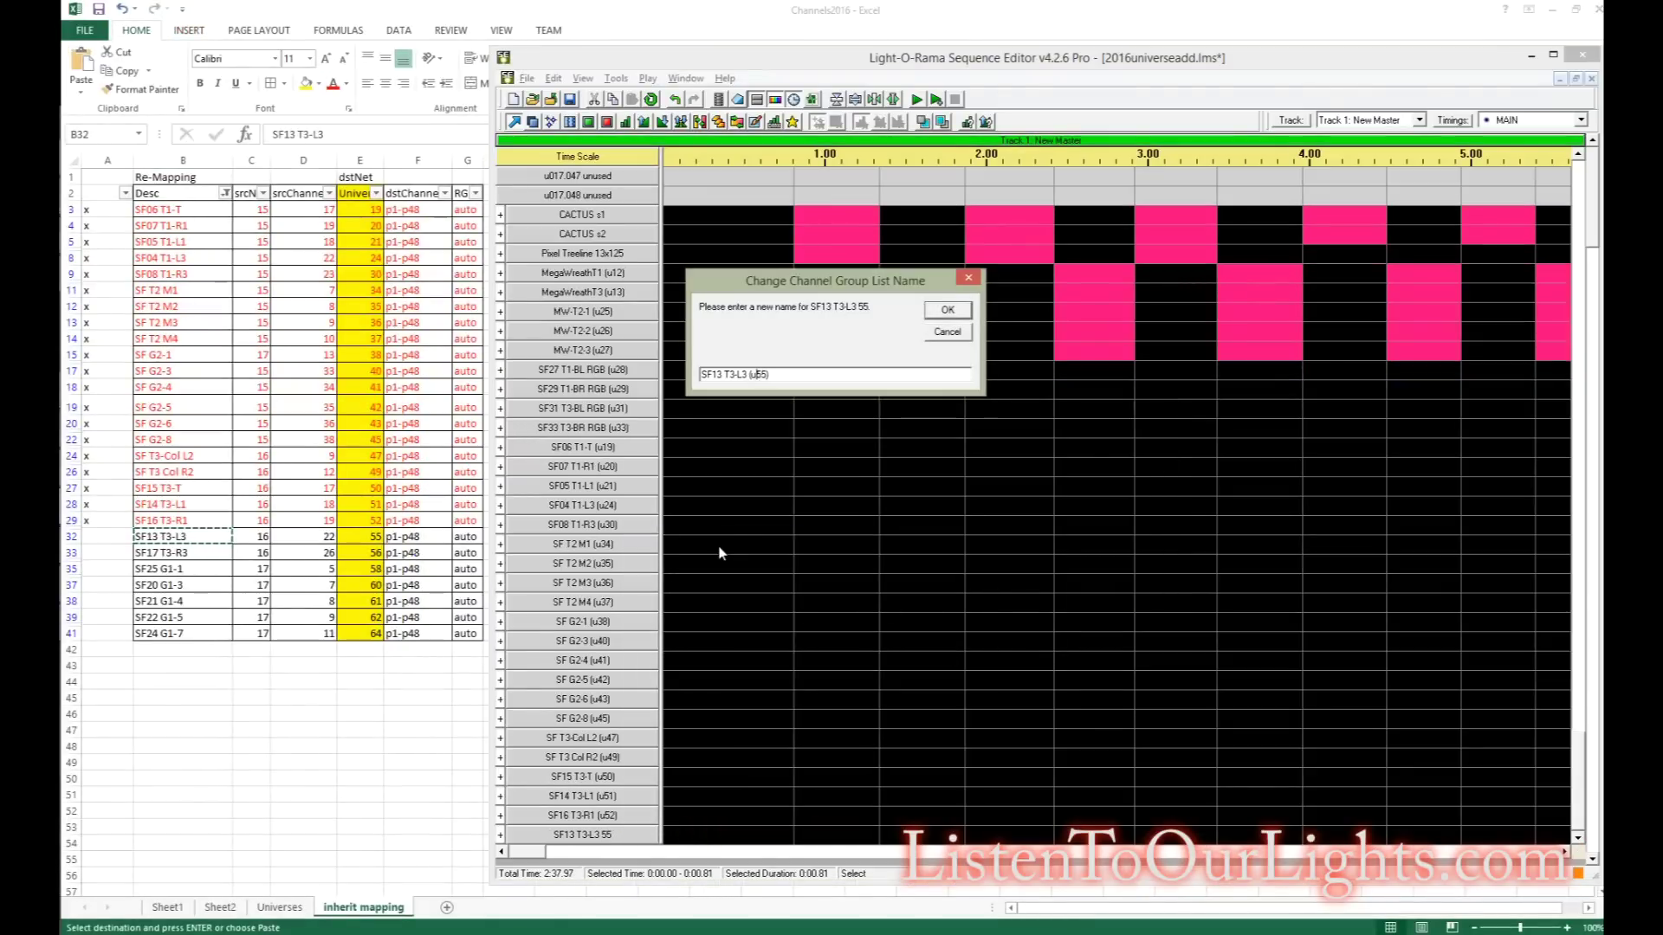
{"action": "key", "text": "Return"}
Step: Color the SF13 T3-L3 row's text red in Excel and mark the row with an x
{"action": "left_click_drag", "start_coordinate": [211, 536], "coordinate": [466, 536]}
{"action": "left_click", "coordinate": [333, 84]}
{"action": "left_click", "coordinate": [108, 537]}
{"action": "type", "text": "x"}
Step: Copy the SF17 T3-R3 description and insert a DMX device group with that name in Light-O-Rama, using Universe 56 and RGB channels
{"action": "left_click", "coordinate": [183, 553]}
{"action": "key", "text": "ctrl+c"}
{"action": "right_click", "coordinate": [618, 838]}
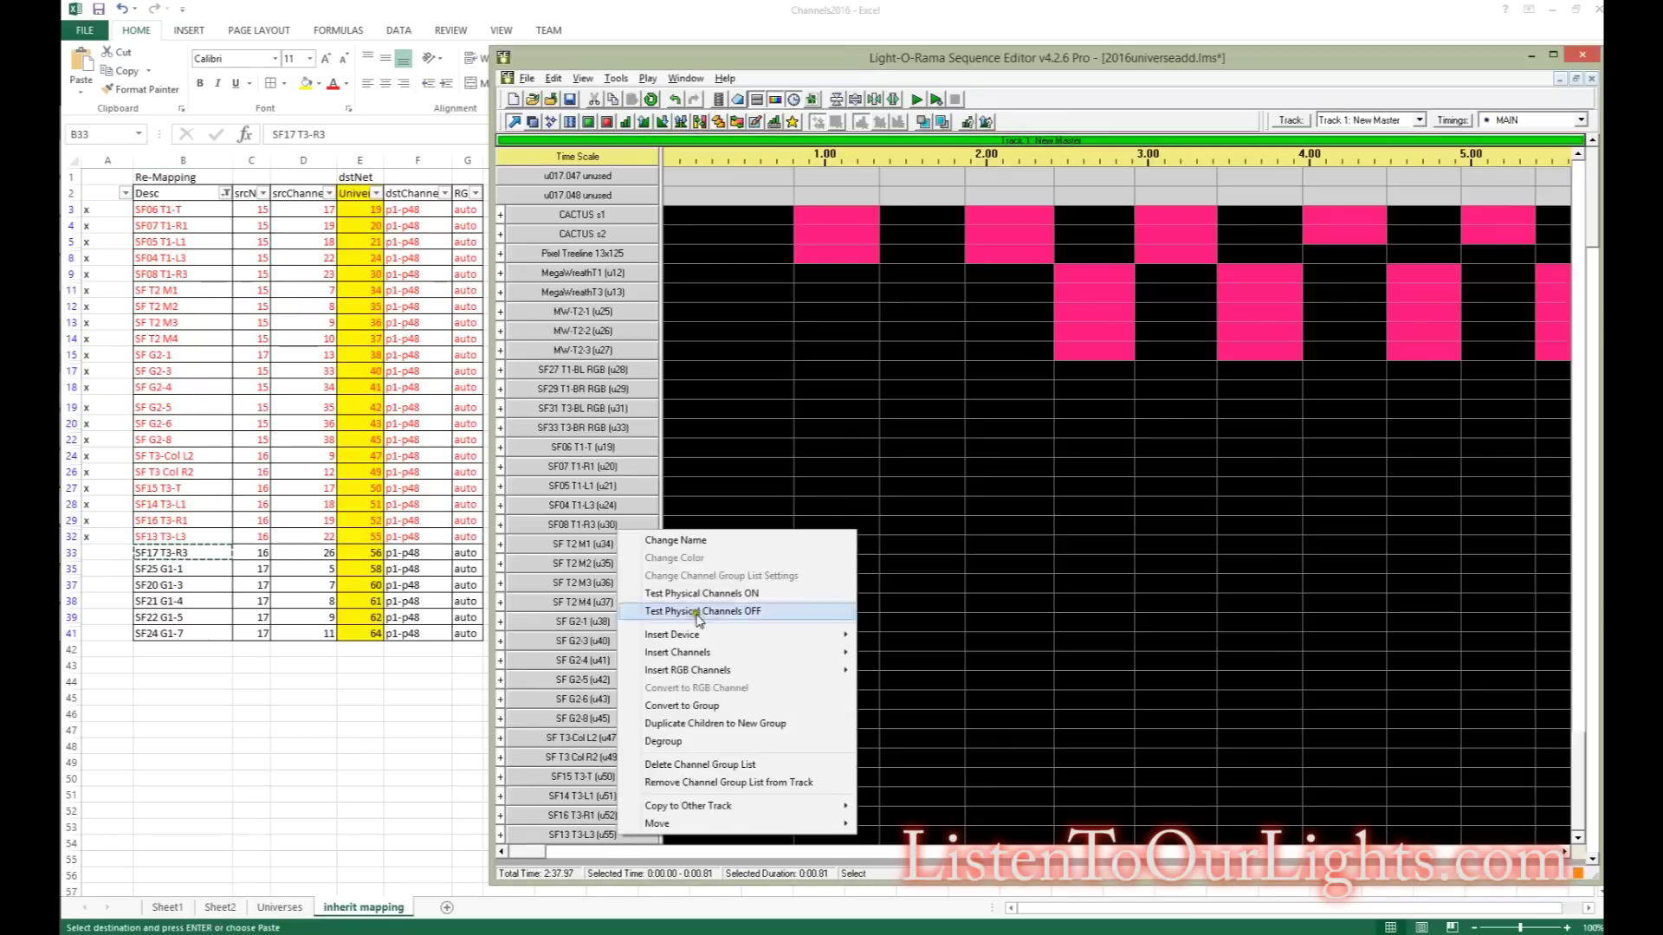
{"action": "left_click", "coordinate": [703, 635]}
{"action": "key", "text": "ctrl+v"}
{"action": "left_click", "coordinate": [1070, 517]}
{"action": "left_click", "coordinate": [1039, 589]}
{"action": "left_click", "coordinate": [931, 552]}
{"action": "left_click", "coordinate": [1070, 554]}
{"action": "left_click", "coordinate": [1029, 621]}
{"action": "left_click", "coordinate": [996, 588]}
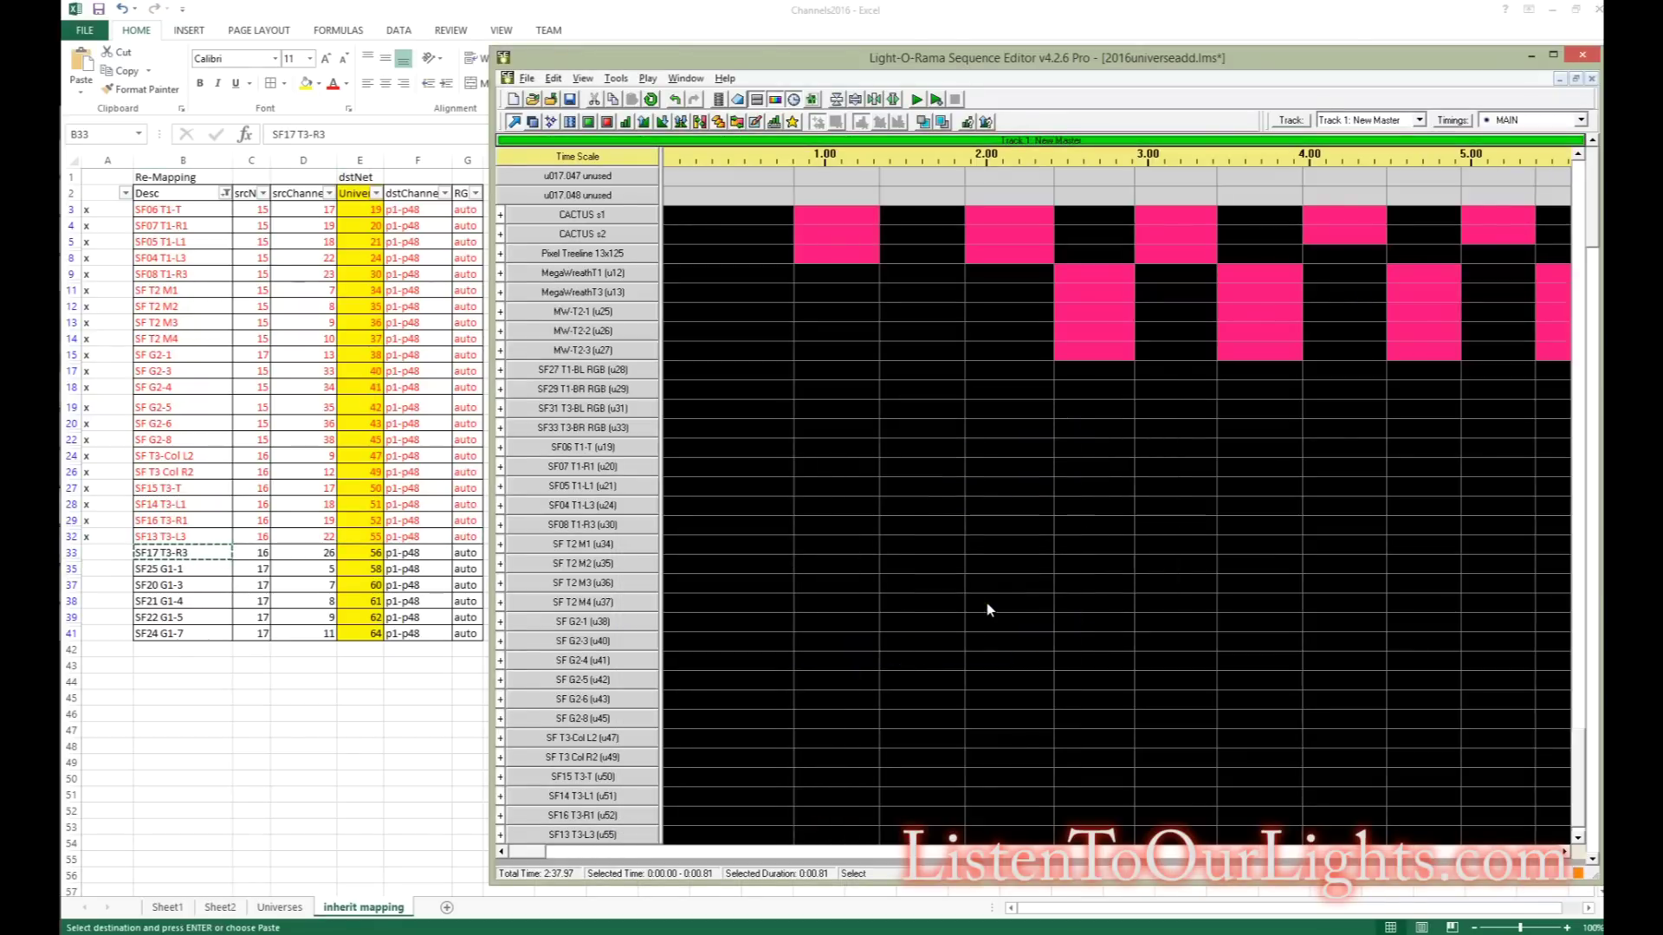
Step: Rename the new SF17 T3-R3 channel group as SF17 T3-R3 (u56)
{"action": "left_click", "coordinate": [1578, 838]}
{"action": "right_click", "coordinate": [615, 836]}
{"action": "left_click", "coordinate": [690, 544]}
{"action": "key", "text": "End"}
{"action": "key", "text": "BackSpace"}
{"action": "key", "text": "BackSpace"}
{"action": "type", "text": "(u56)"}
{"action": "key", "text": "Return"}
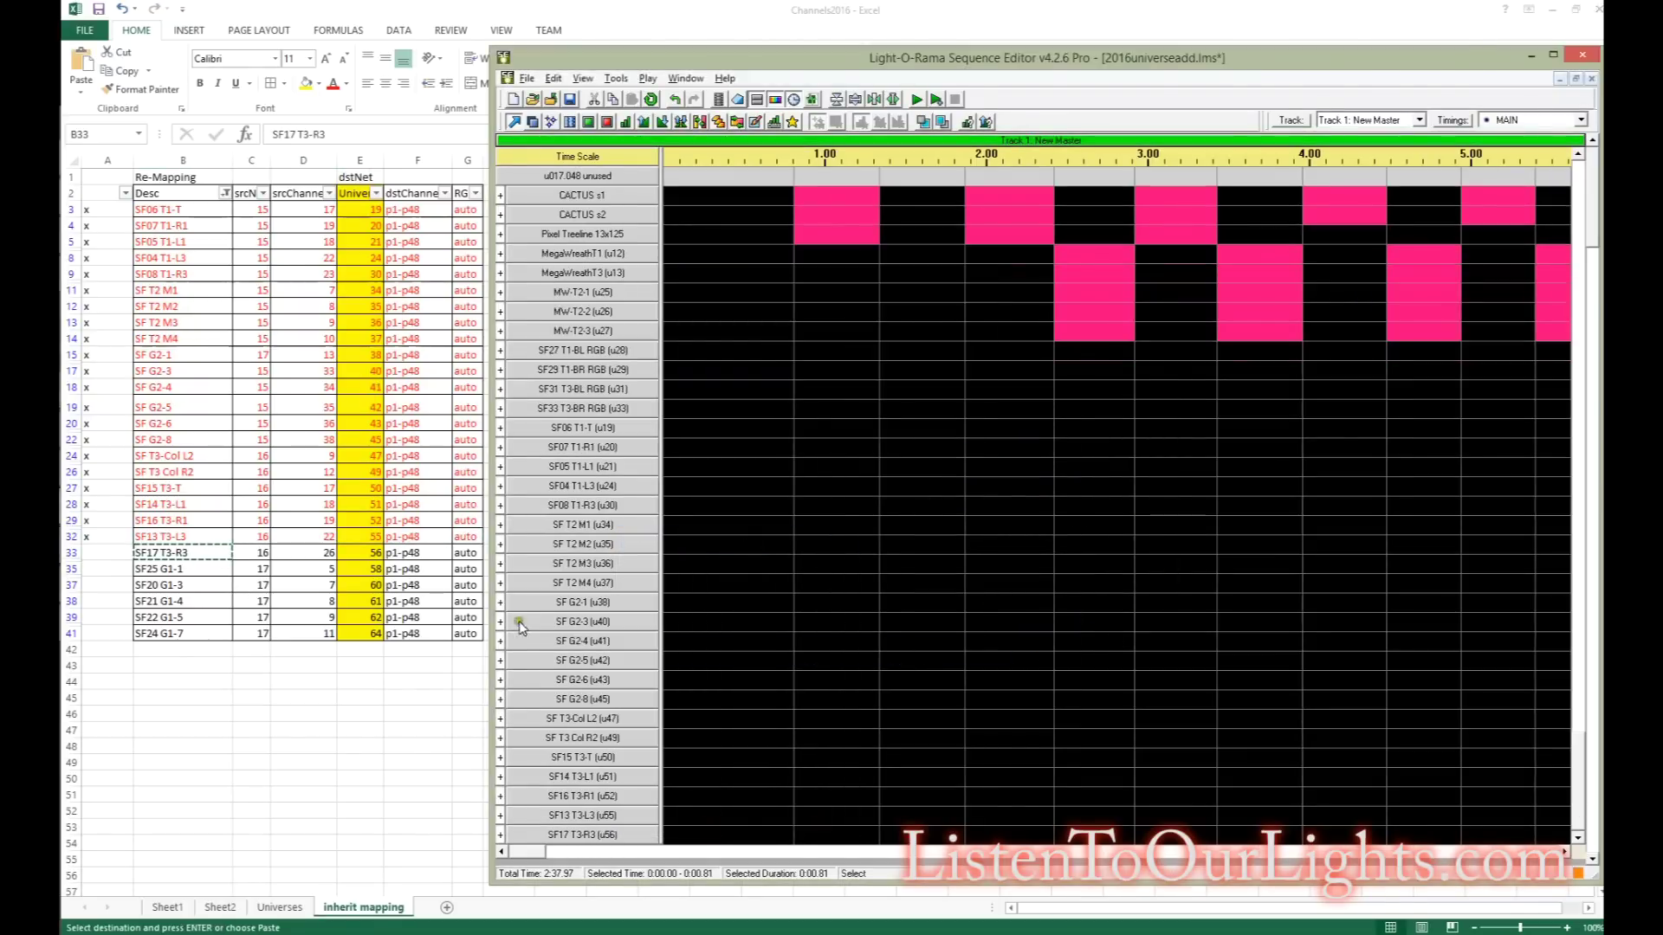
Step: Color the SF17 T3-R3 row's text red in Excel, mark it with an x, and copy the SF25 G1-1 description
{"action": "left_click_drag", "start_coordinate": [466, 552], "coordinate": [209, 551]}
{"action": "left_click", "coordinate": [333, 84]}
{"action": "left_click", "coordinate": [107, 552]}
{"action": "type", "text": "x"}
{"action": "left_click", "coordinate": [180, 570]}
{"action": "key", "text": "ctrl+c"}
Step: Try to insert a DMX device group named SF25 G1-1 with RGB channels at the end of the channel list in Light-O-Rama
{"action": "key", "text": "alt+Tab"}
{"action": "right_click", "coordinate": [618, 837]}
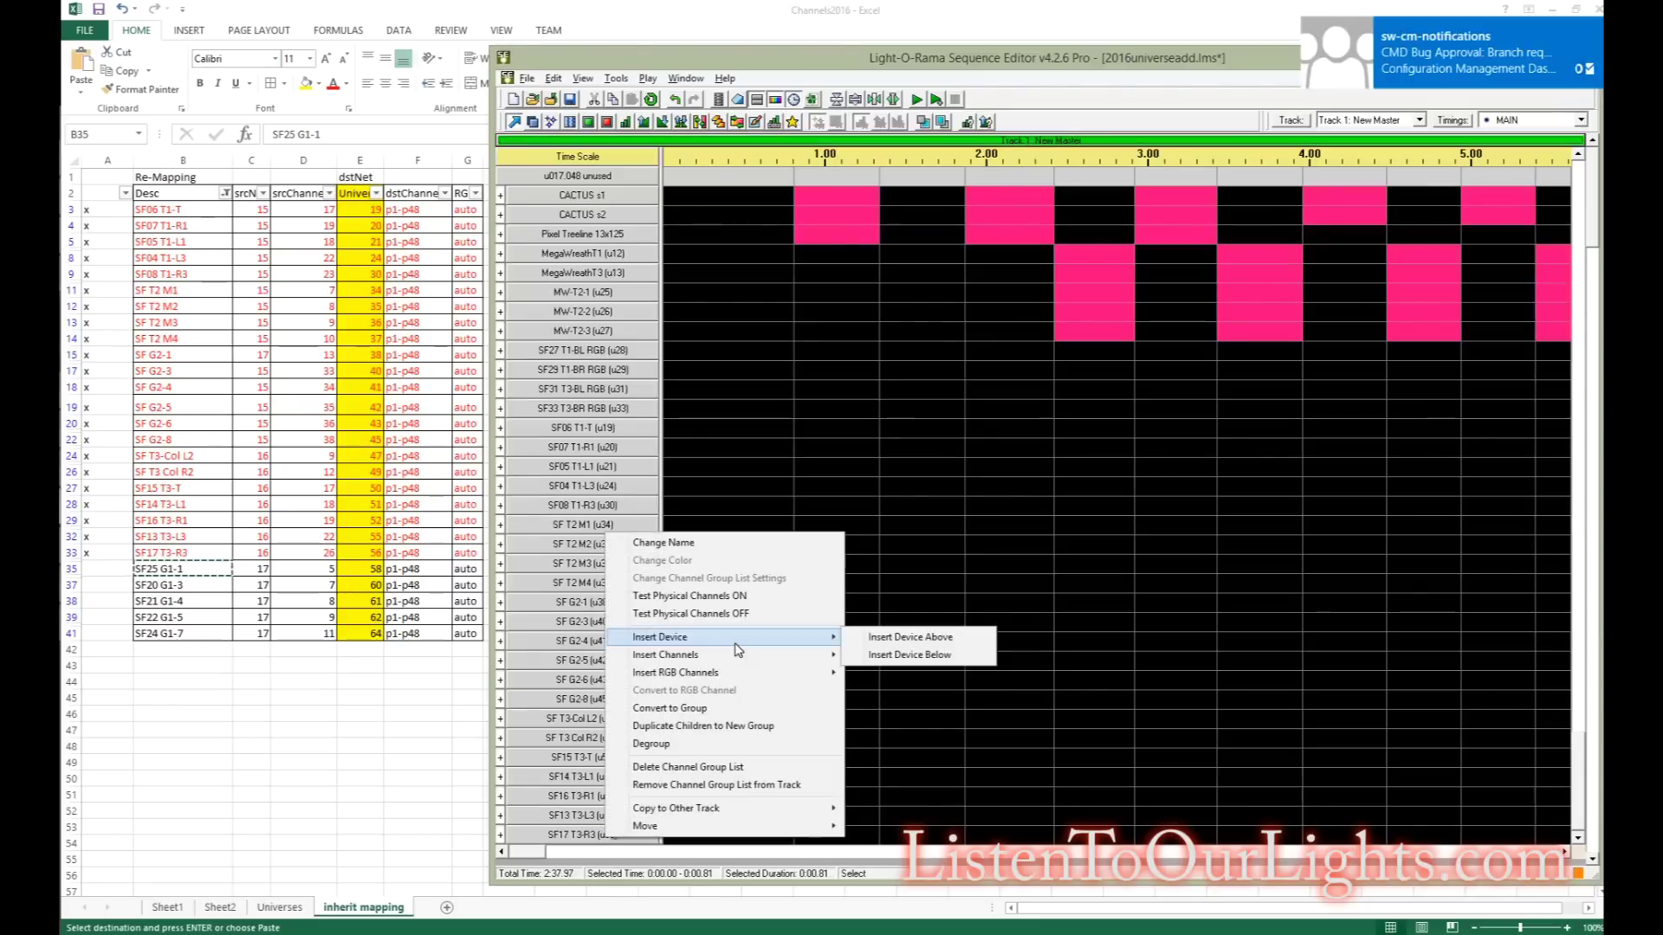
{"action": "left_click", "coordinate": [901, 658]}
{"action": "key", "text": "ctrl+v"}
{"action": "left_click", "coordinate": [1069, 516]}
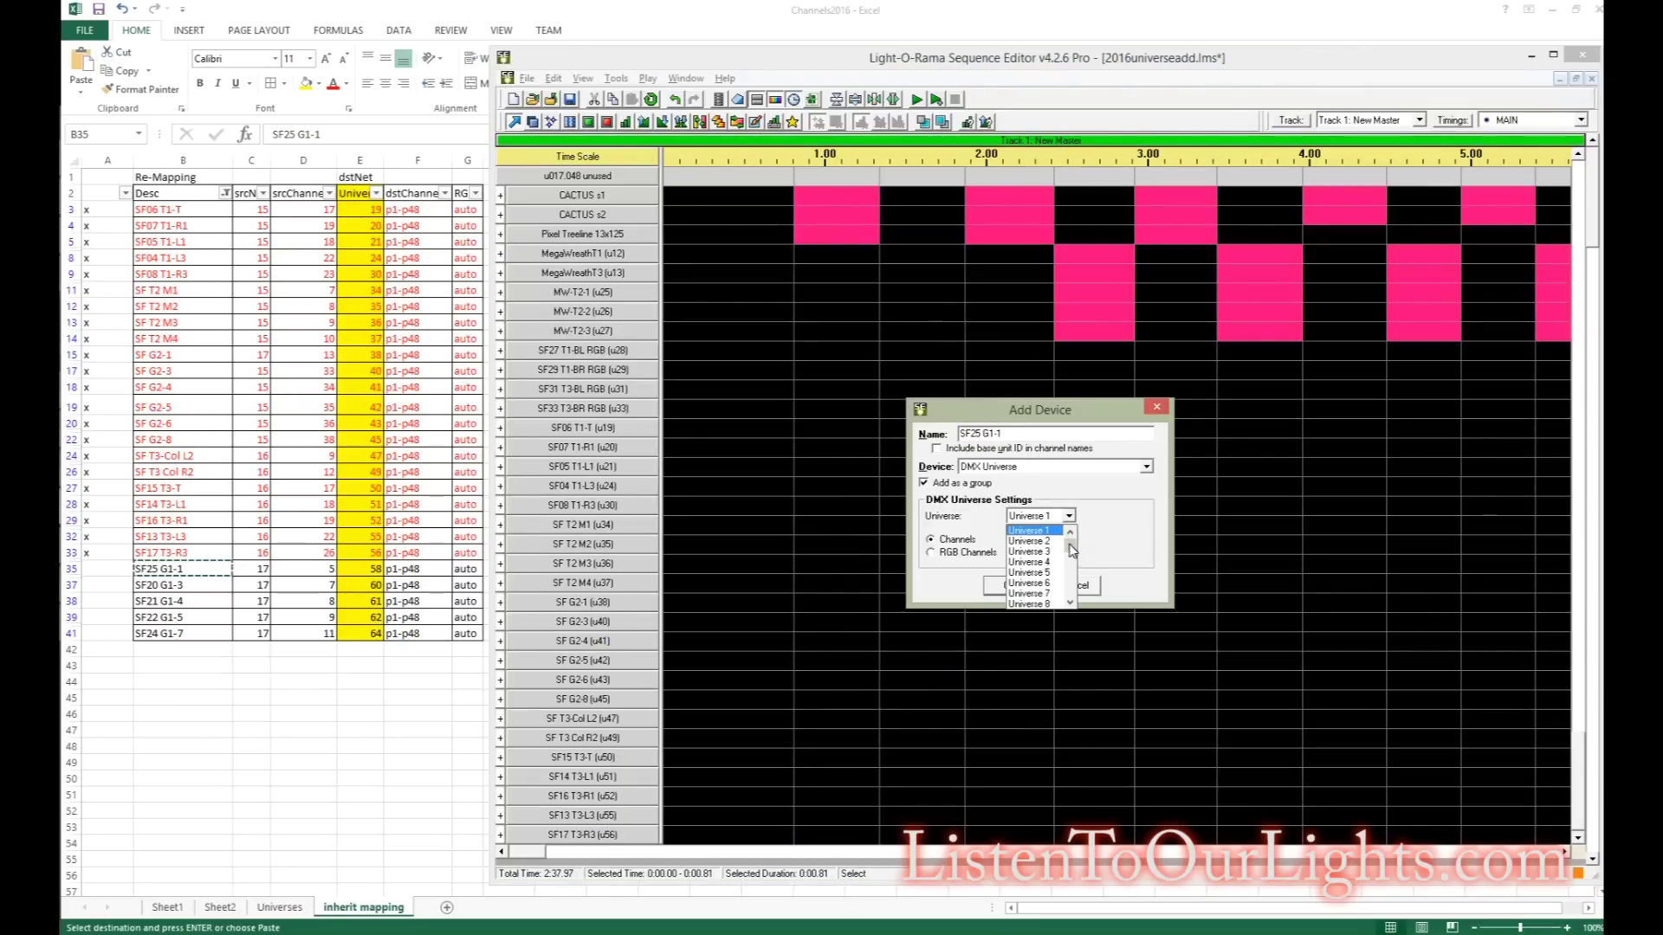
{"action": "left_click_drag", "start_coordinate": [1071, 540], "coordinate": [1070, 580]}
{"action": "left_click", "coordinate": [1032, 561]}
{"action": "left_click", "coordinate": [963, 552]}
{"action": "left_click", "coordinate": [1071, 555]}
{"action": "left_click", "coordinate": [1027, 570]}
{"action": "left_click", "coordinate": [993, 588]}
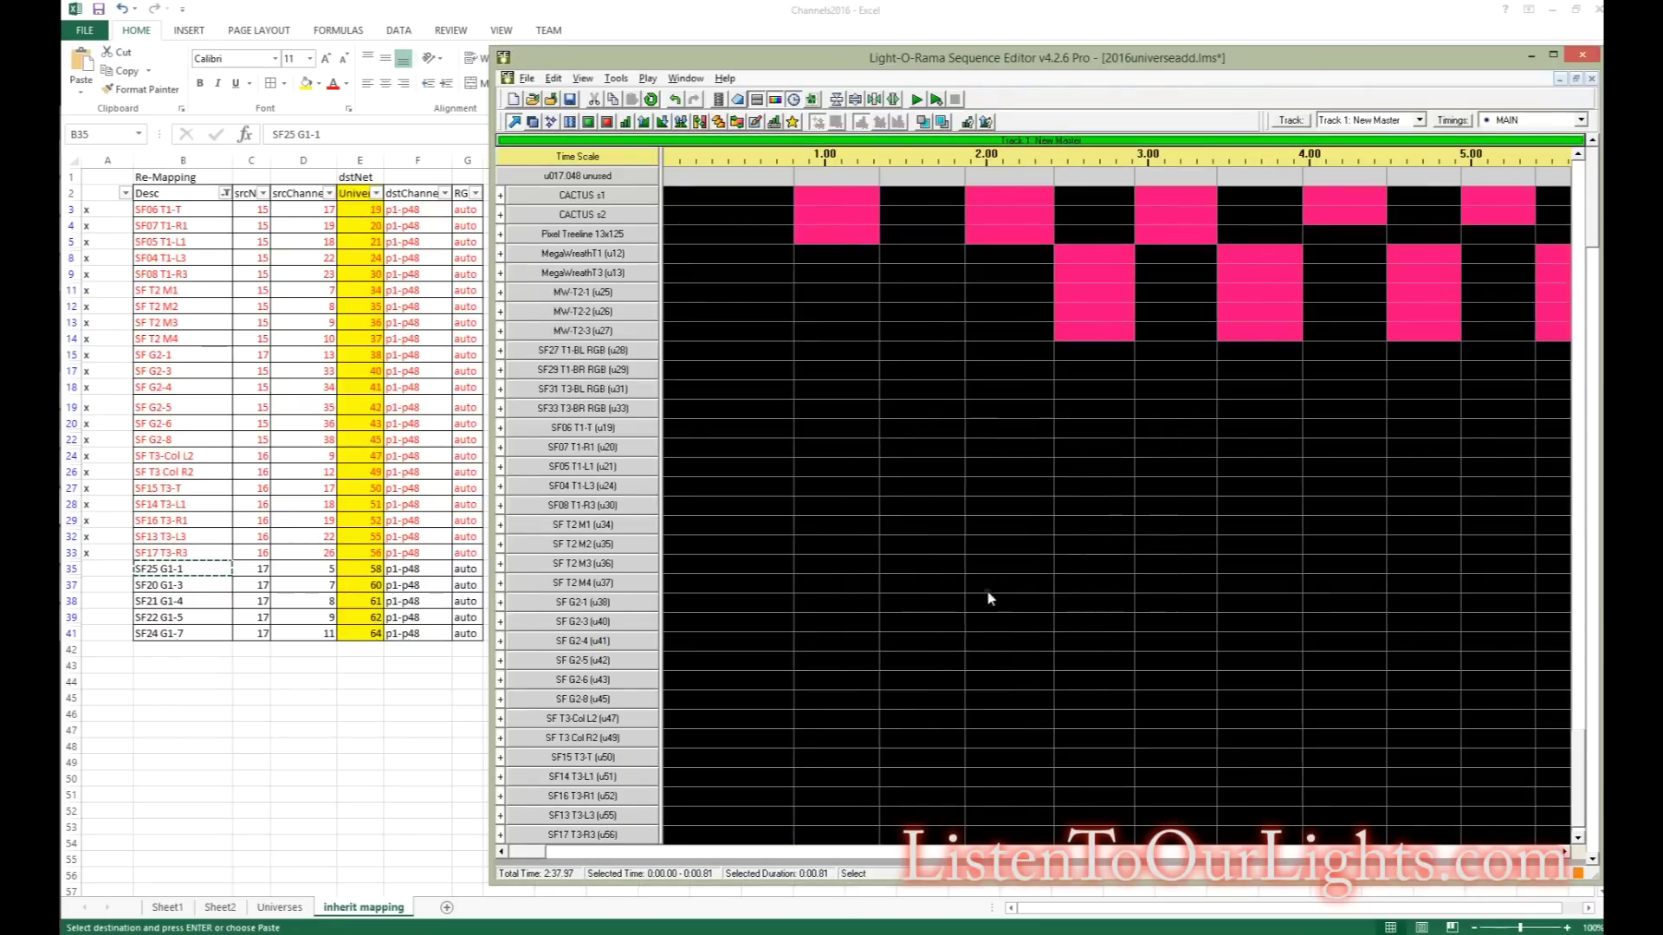
Step: Delete the newly inserted SF25 G1-1 channel group
{"action": "left_click", "coordinate": [1578, 839]}
{"action": "right_click", "coordinate": [604, 838]}
{"action": "left_click", "coordinate": [713, 767]}
{"action": "key", "text": "Return"}
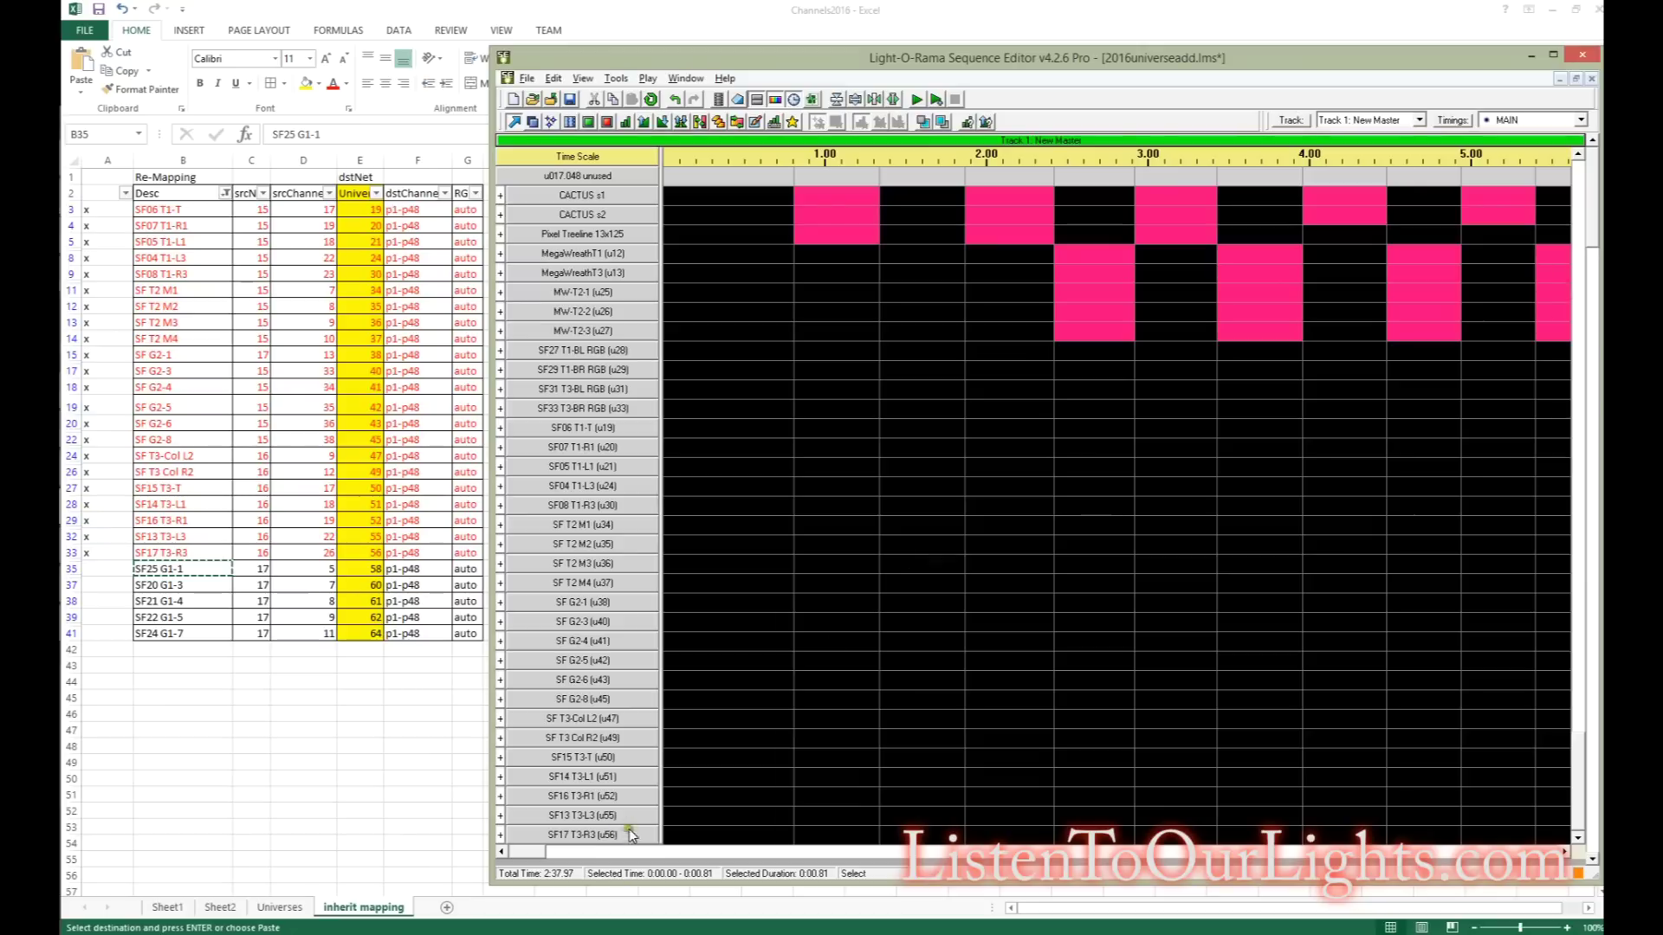
Step: Insert a DMX device group named SF25 G1-1 below the last channel group, using Universe 58 and RGB channels
{"action": "right_click", "coordinate": [615, 831]}
{"action": "left_click", "coordinate": [873, 650]}
{"action": "key", "text": "ctrl+v"}
{"action": "left_click", "coordinate": [1070, 517]}
{"action": "left_click_drag", "start_coordinate": [1070, 540], "coordinate": [1074, 582]}
{"action": "left_click", "coordinate": [1034, 563]}
{"action": "left_click", "coordinate": [963, 553]}
{"action": "left_click", "coordinate": [1070, 556]}
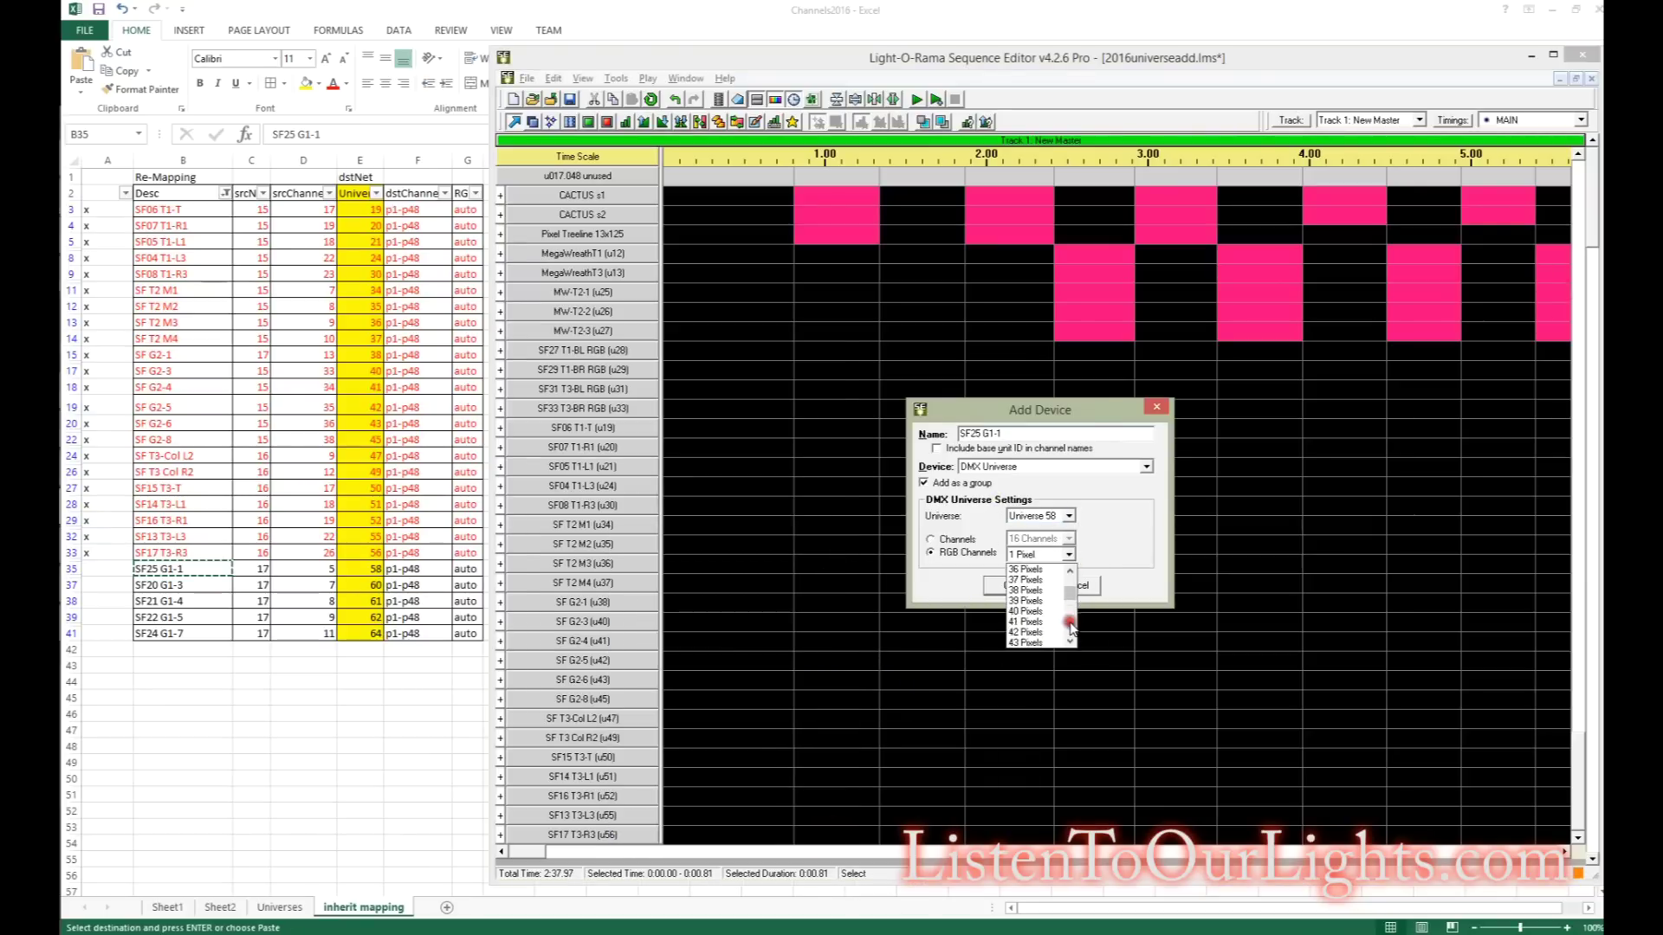
{"action": "left_click", "coordinate": [1032, 591]}
{"action": "left_click", "coordinate": [1018, 589]}
Step: Rename the new SF25 G1-1 channel group as SF25 G1-1 (u58)
{"action": "left_click", "coordinate": [1578, 838]}
{"action": "right_click", "coordinate": [589, 838]}
{"action": "left_click", "coordinate": [766, 543]}
{"action": "key", "text": "End"}
{"action": "type", "text": ")"}
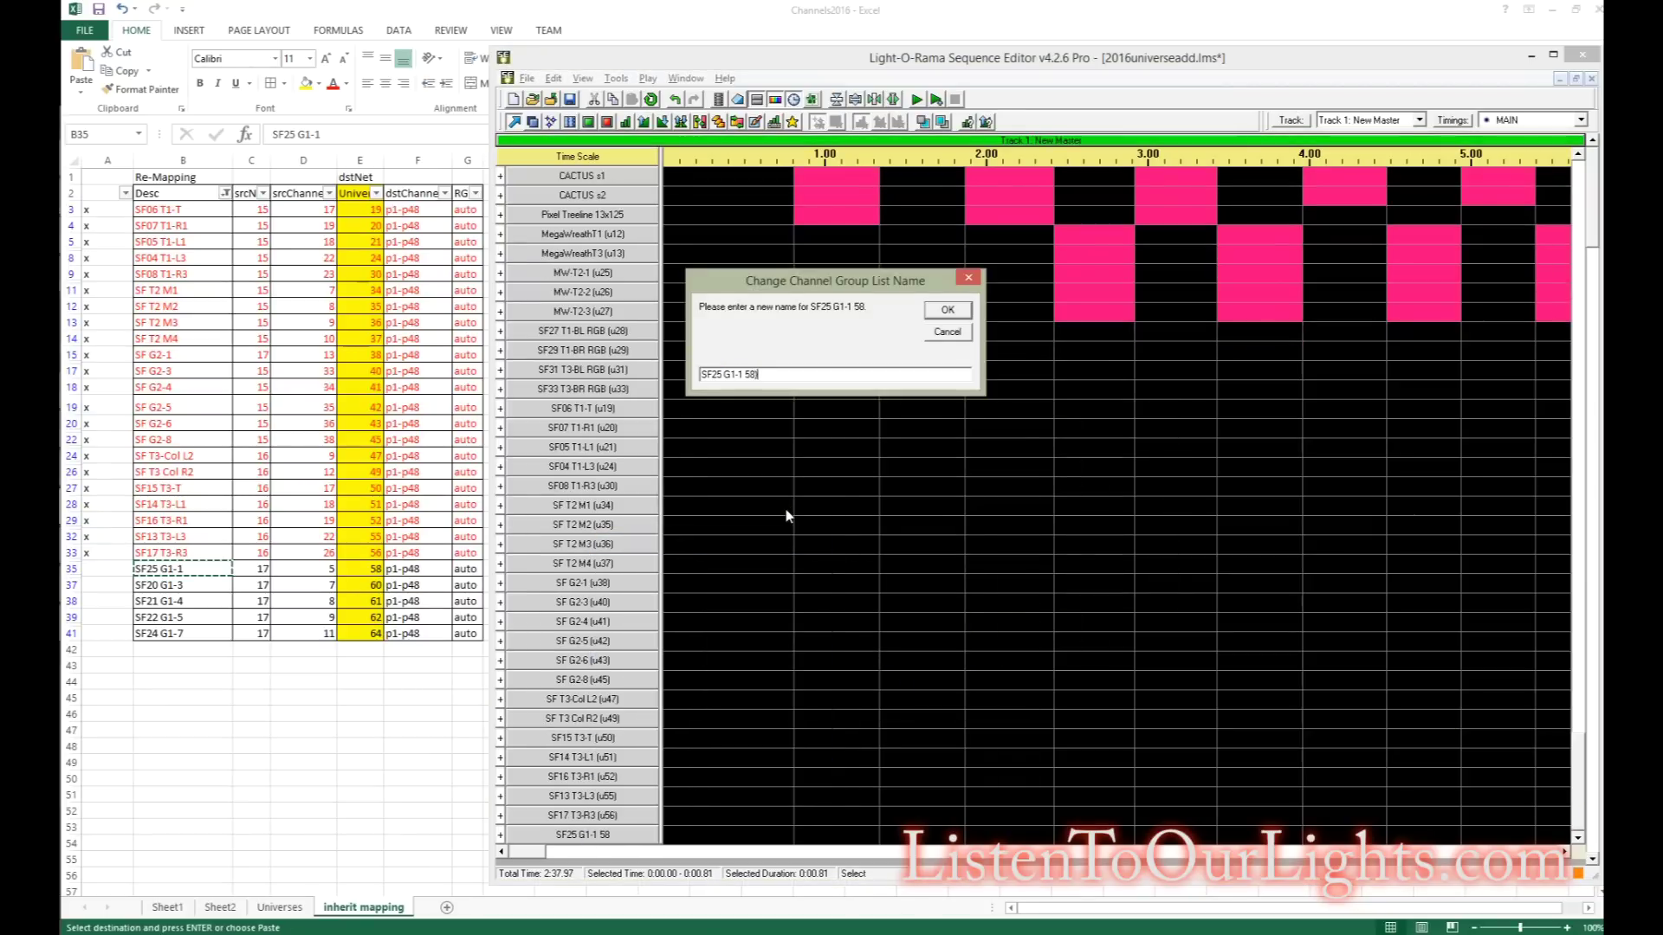
{"action": "key", "text": "Left"}
{"action": "key", "text": "Left"}
{"action": "key", "text": "Left"}
{"action": "type", "text": "(u"}
{"action": "key", "text": "Return"}
Step: Color the SF25 G1-1 row's text red in Excel and mark the row with an x
{"action": "left_click", "coordinate": [457, 571]}
{"action": "left_click_drag", "start_coordinate": [457, 571], "coordinate": [183, 569]}
{"action": "left_click", "coordinate": [333, 84]}
{"action": "left_click", "coordinate": [107, 569]}
{"action": "type", "text": "x"}
Step: Copy the SF20 G1-3 description and insert a DMX device group with that name in Light-O-Rama, using Universe 60 and RGB channels
{"action": "left_click", "coordinate": [183, 585]}
{"action": "key", "text": "ctrl+c"}
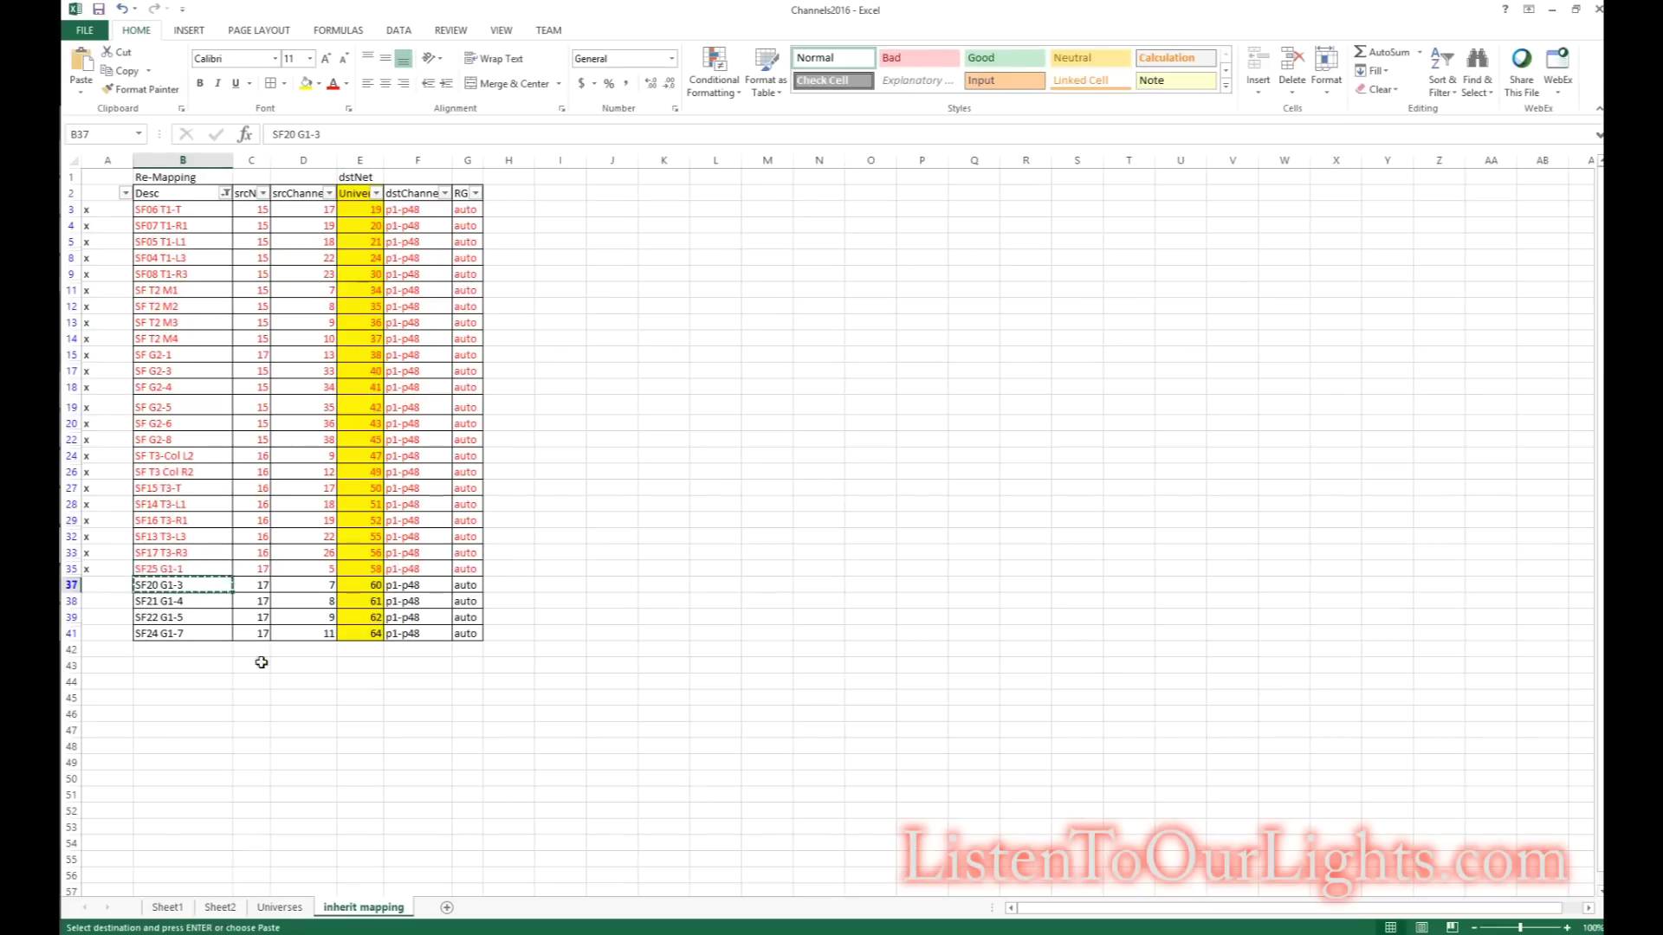
{"action": "right_click", "coordinate": [604, 838]}
{"action": "left_click", "coordinate": [884, 654]}
{"action": "key", "text": "ctrl+v"}
{"action": "left_click", "coordinate": [1070, 517]}
{"action": "left_click", "coordinate": [1034, 563]}
{"action": "left_click", "coordinate": [931, 553]}
{"action": "left_click", "coordinate": [1071, 555]}
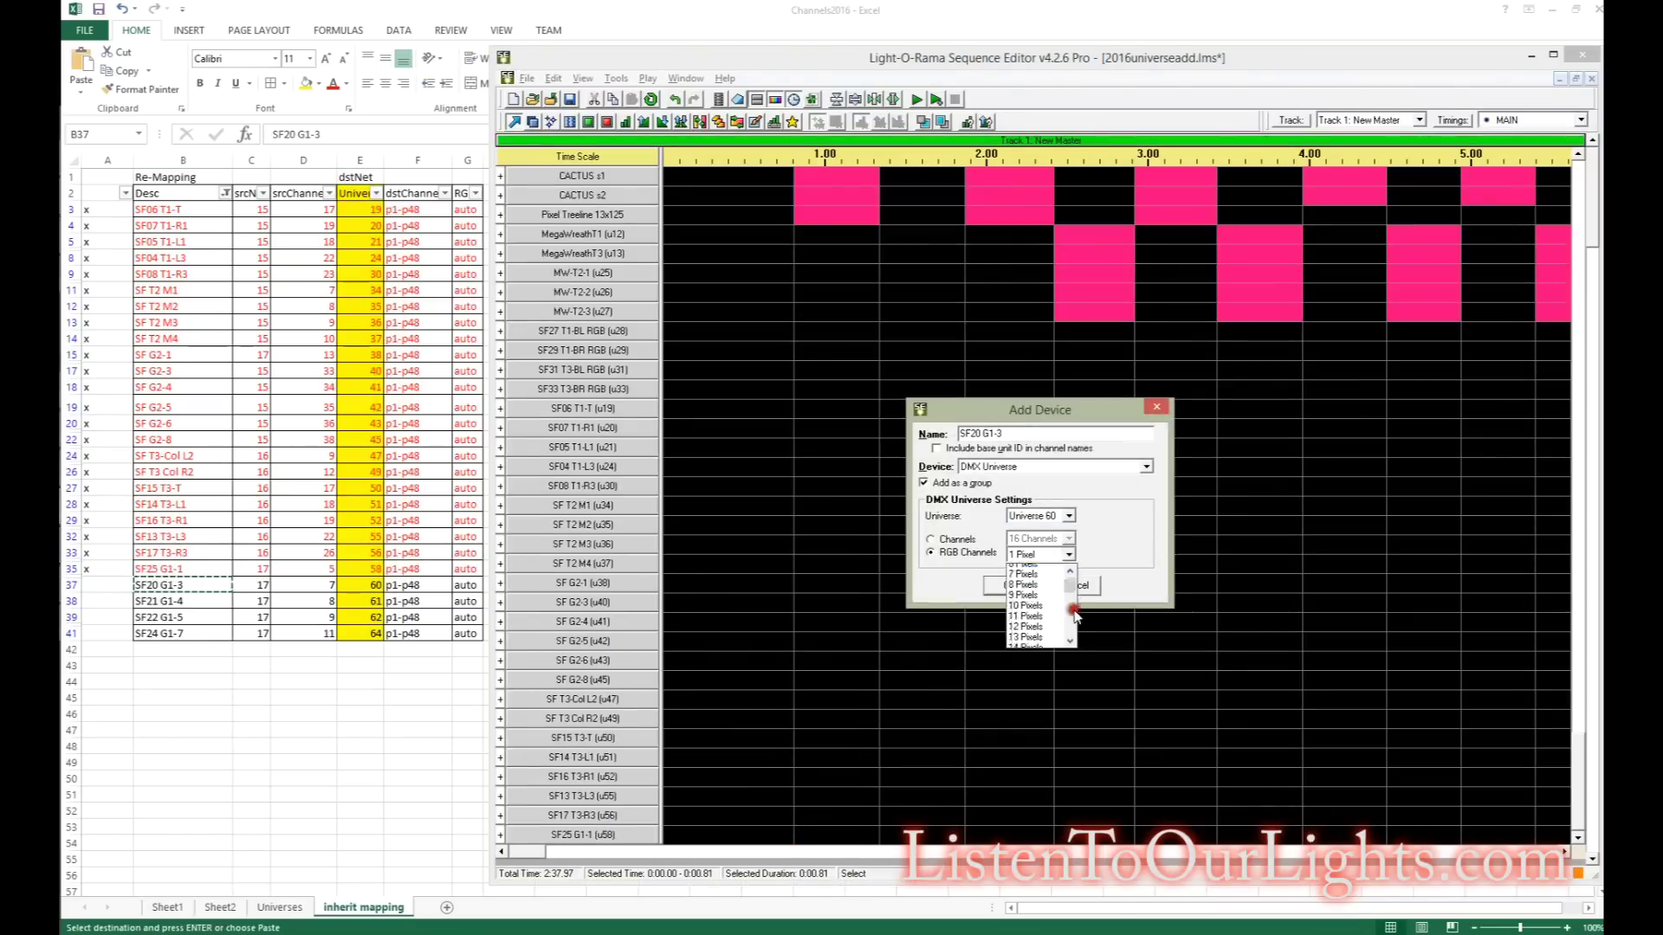
{"action": "left_click", "coordinate": [1033, 591]}
{"action": "left_click", "coordinate": [1010, 585]}
Step: Rename the new SF20 G1-3 channel group as SF20 G1-3 (u60)
{"action": "left_click", "coordinate": [1578, 839]}
{"action": "right_click", "coordinate": [603, 835]}
{"action": "left_click", "coordinate": [664, 543]}
{"action": "type", "text": "(u60"}
{"action": "key", "text": "Return"}
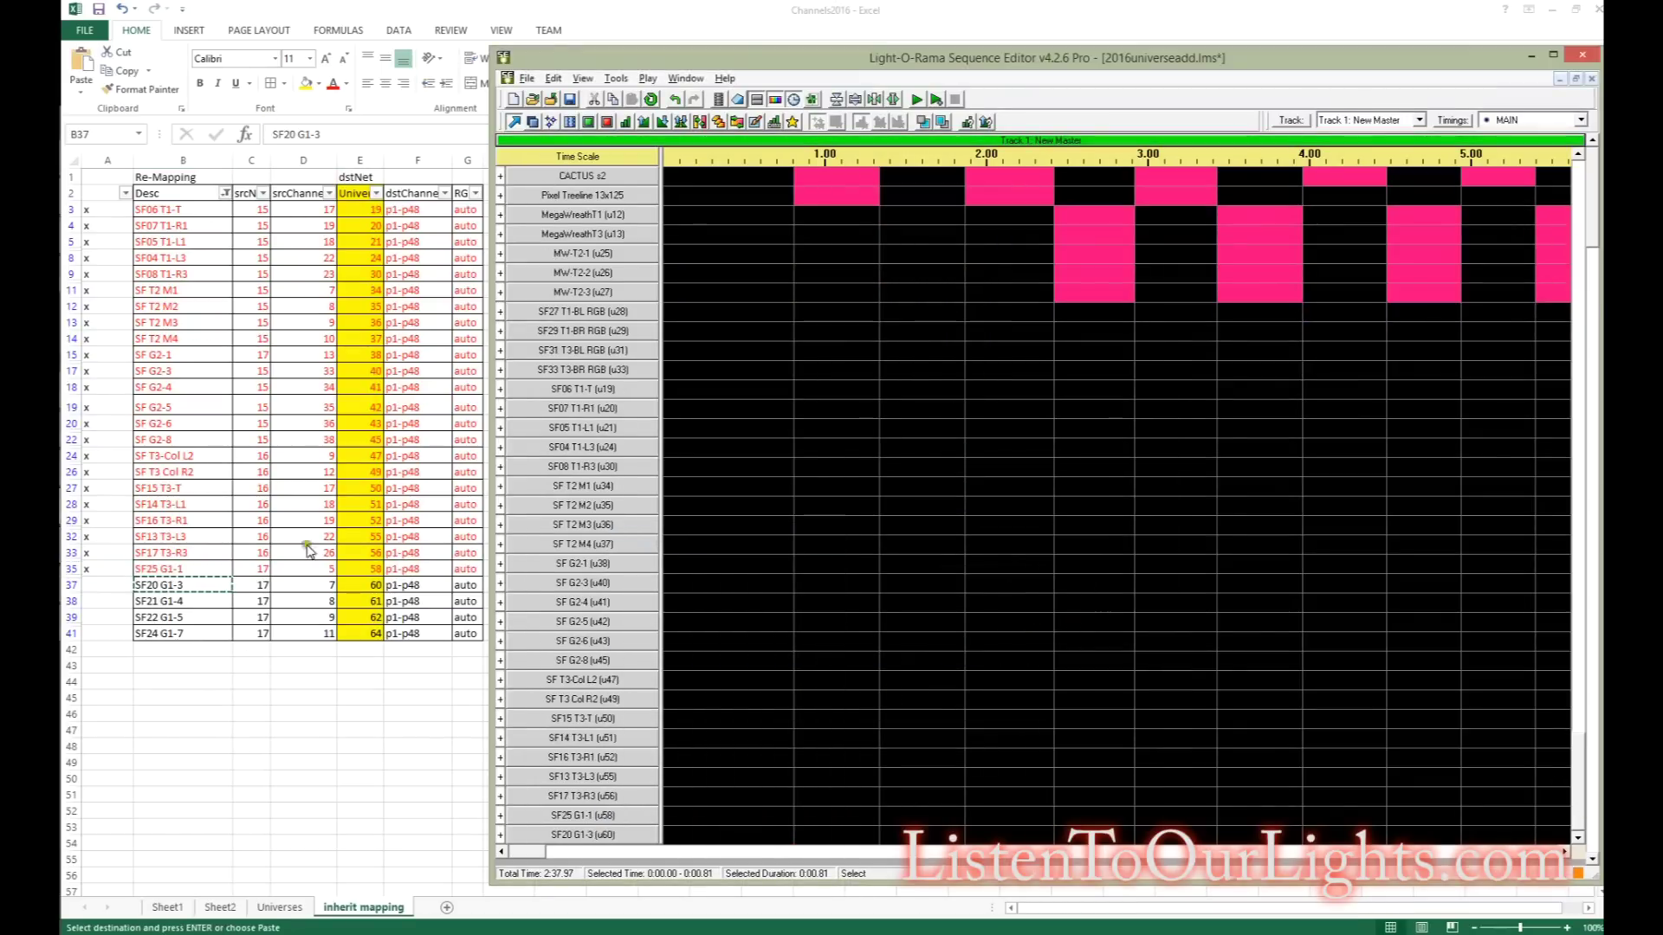
Step: Color the SF20 G1-3 row's text red in Excel and mark the row with an x
{"action": "left_click_drag", "start_coordinate": [458, 585], "coordinate": [183, 586]}
{"action": "left_click", "coordinate": [333, 84]}
{"action": "left_click", "coordinate": [108, 585]}
{"action": "type", "text": "x"}
Step: Insert a DMX device group named SF21 G1-4 in Light-O-Rama, using Universe 61 and RGB channels
{"action": "right_click", "coordinate": [621, 838]}
{"action": "left_click", "coordinate": [831, 651]}
{"action": "key", "text": "ctrl+v"}
{"action": "left_click", "coordinate": [1071, 516]}
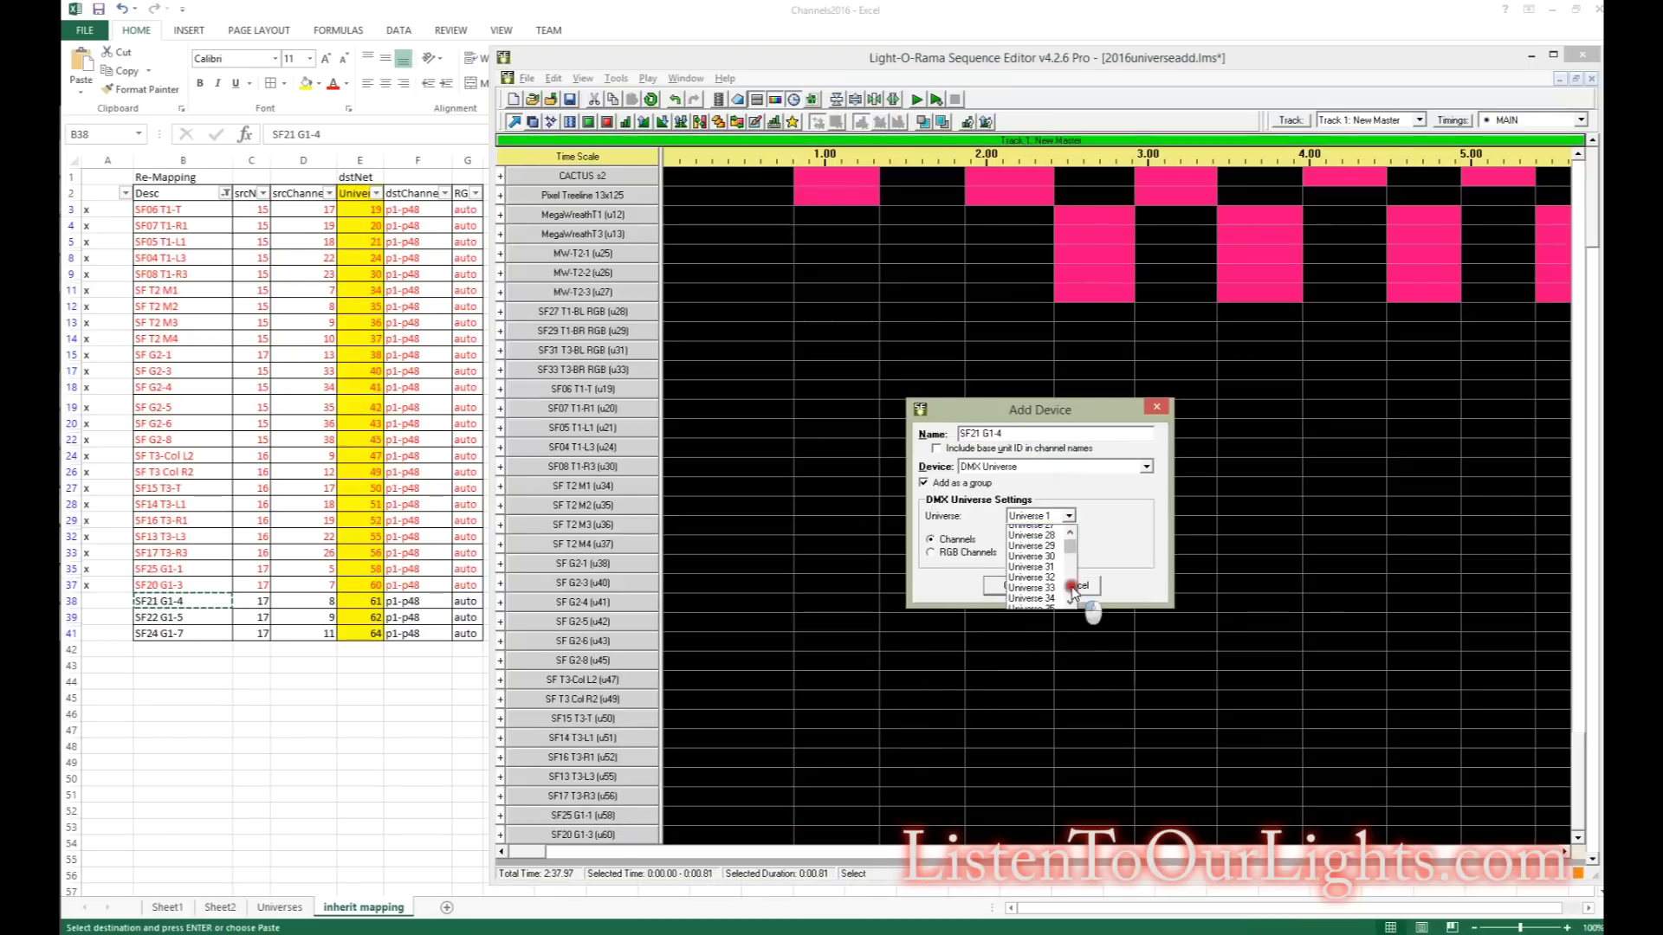
{"action": "left_click", "coordinate": [1034, 572]}
{"action": "left_click", "coordinate": [931, 553]}
{"action": "left_click", "coordinate": [1071, 556]}
{"action": "left_click", "coordinate": [1010, 585]}
Step: Rename the new SF21 G1-4 channel group as SF21 G1-4 (u61)
{"action": "left_click", "coordinate": [1578, 837]}
{"action": "right_click", "coordinate": [606, 834]}
{"action": "left_click", "coordinate": [684, 538]}
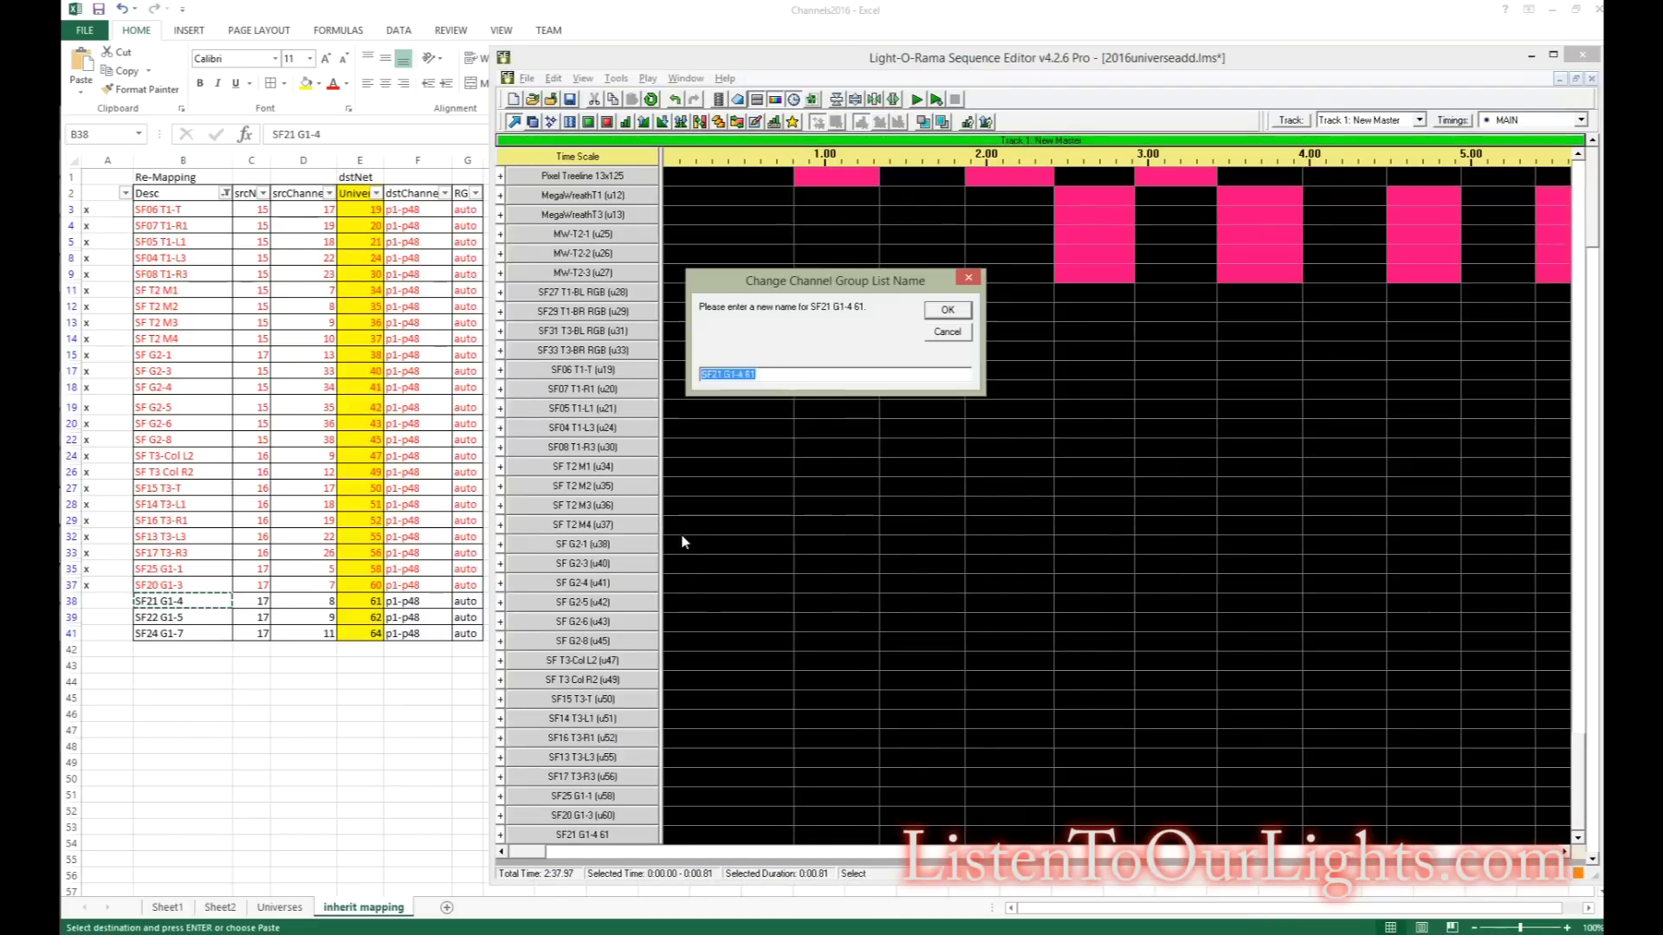
{"action": "left_click", "coordinate": [939, 315]}
Step: Color the SF21 G1-4 row's text red in Excel and mark the row with an x
{"action": "key", "text": "alt+Tab"}
{"action": "left_click", "coordinate": [87, 601]}
{"action": "type", "text": "x"}
{"action": "key", "text": "Return"}
{"action": "key", "text": "Right"}
Step: Insert a DMX device group named SF22 G1-5 in Light-O-Rama below the last group, using Universe 62 and RGB channels
{"action": "key", "text": "alt+Tab"}
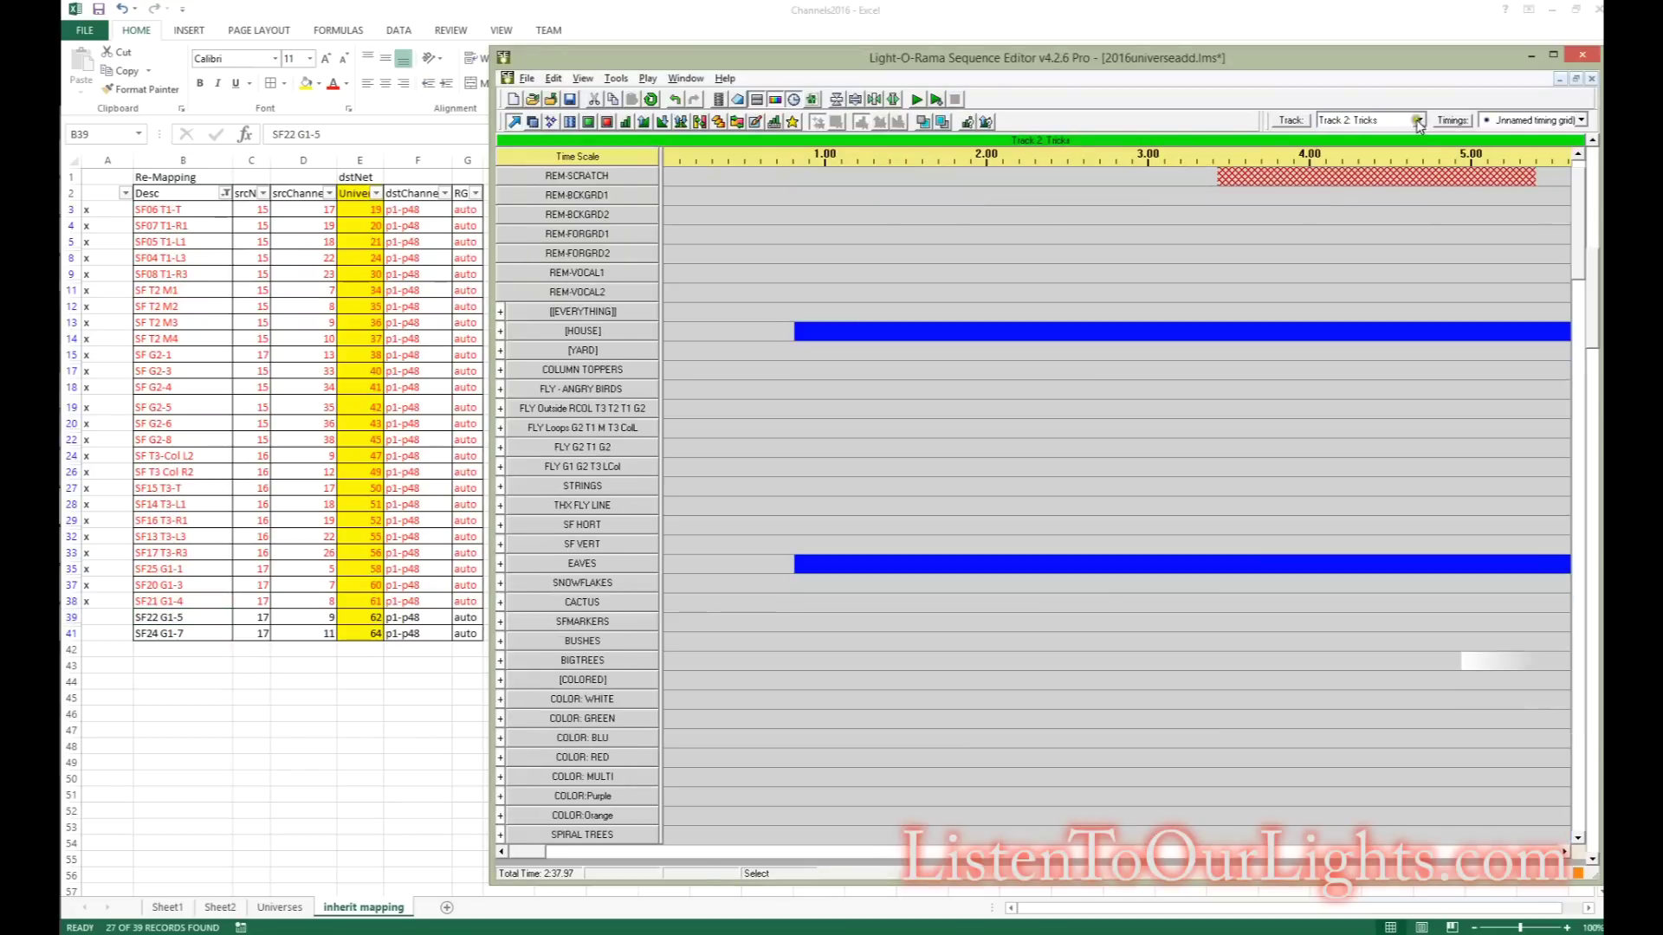
{"action": "right_click", "coordinate": [611, 834]}
{"action": "left_click", "coordinate": [684, 633]}
{"action": "key", "text": "alt+Tab"}
{"action": "key", "text": "ctrl+c"}
{"action": "key", "text": "alt+Tab"}
{"action": "key", "text": "ctrl+v"}
{"action": "left_click", "coordinate": [1068, 515]}
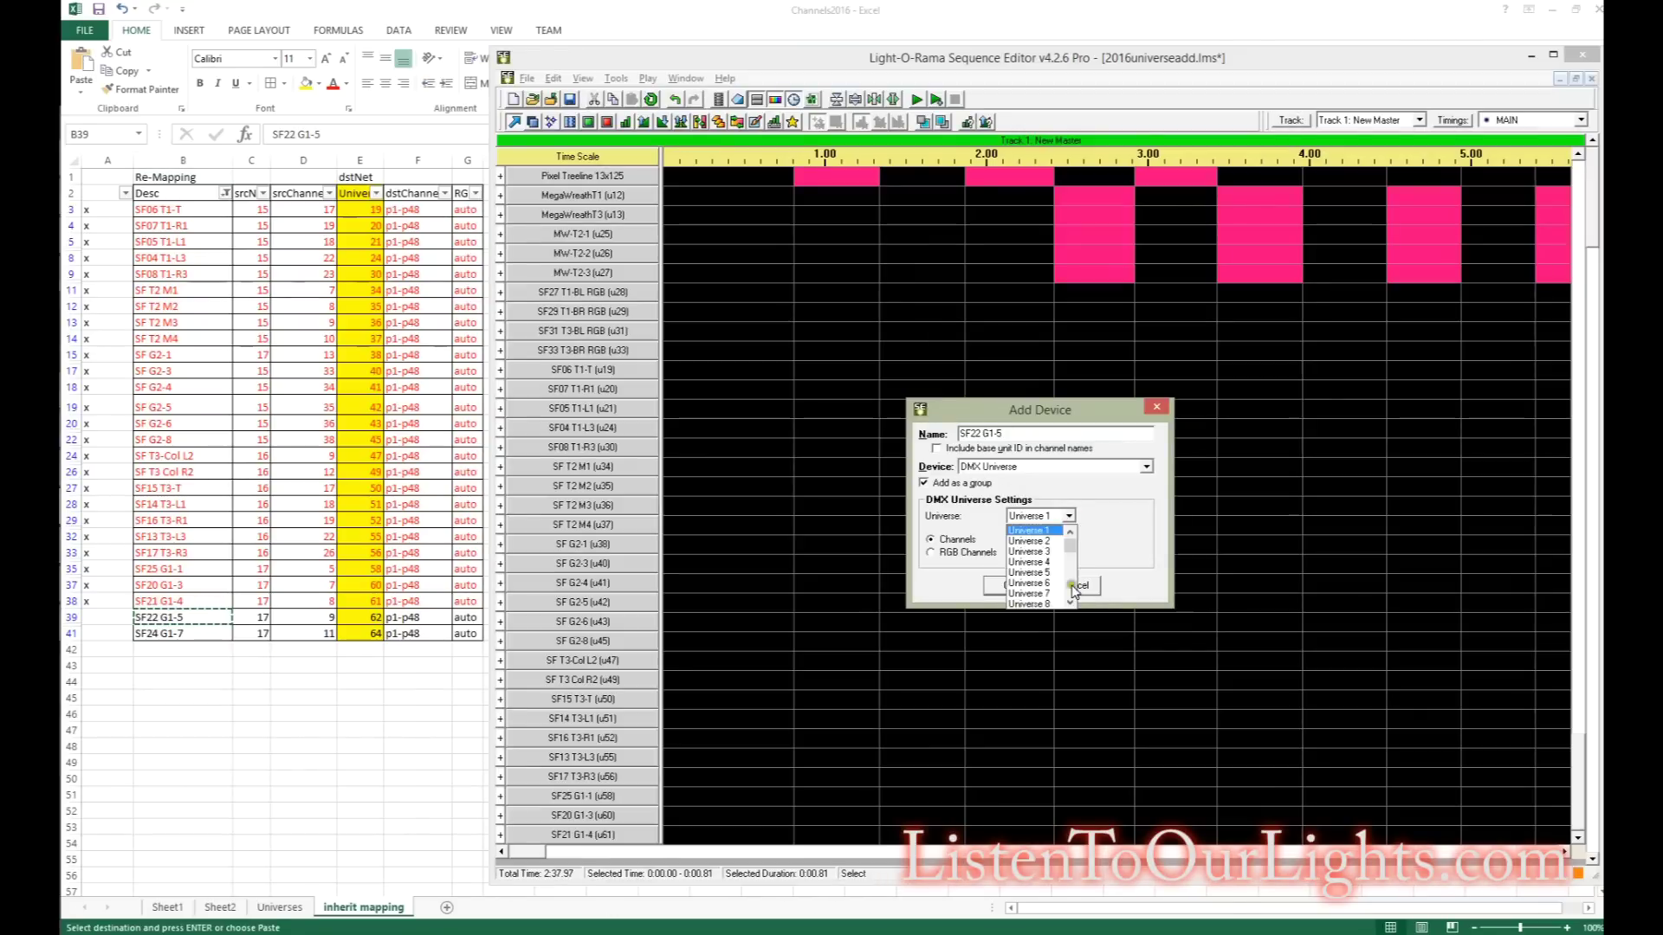
{"action": "left_click", "coordinate": [1048, 565]}
{"action": "left_click", "coordinate": [931, 552]}
{"action": "left_click", "coordinate": [1069, 554]}
{"action": "left_click", "coordinate": [1035, 625]}
{"action": "left_click", "coordinate": [1009, 586]}
{"action": "left_click", "coordinate": [1578, 837]}
Step: Rename the new SF22 G1-5 channel group as SF22 G1-5 (u62)
{"action": "right_click", "coordinate": [584, 835]}
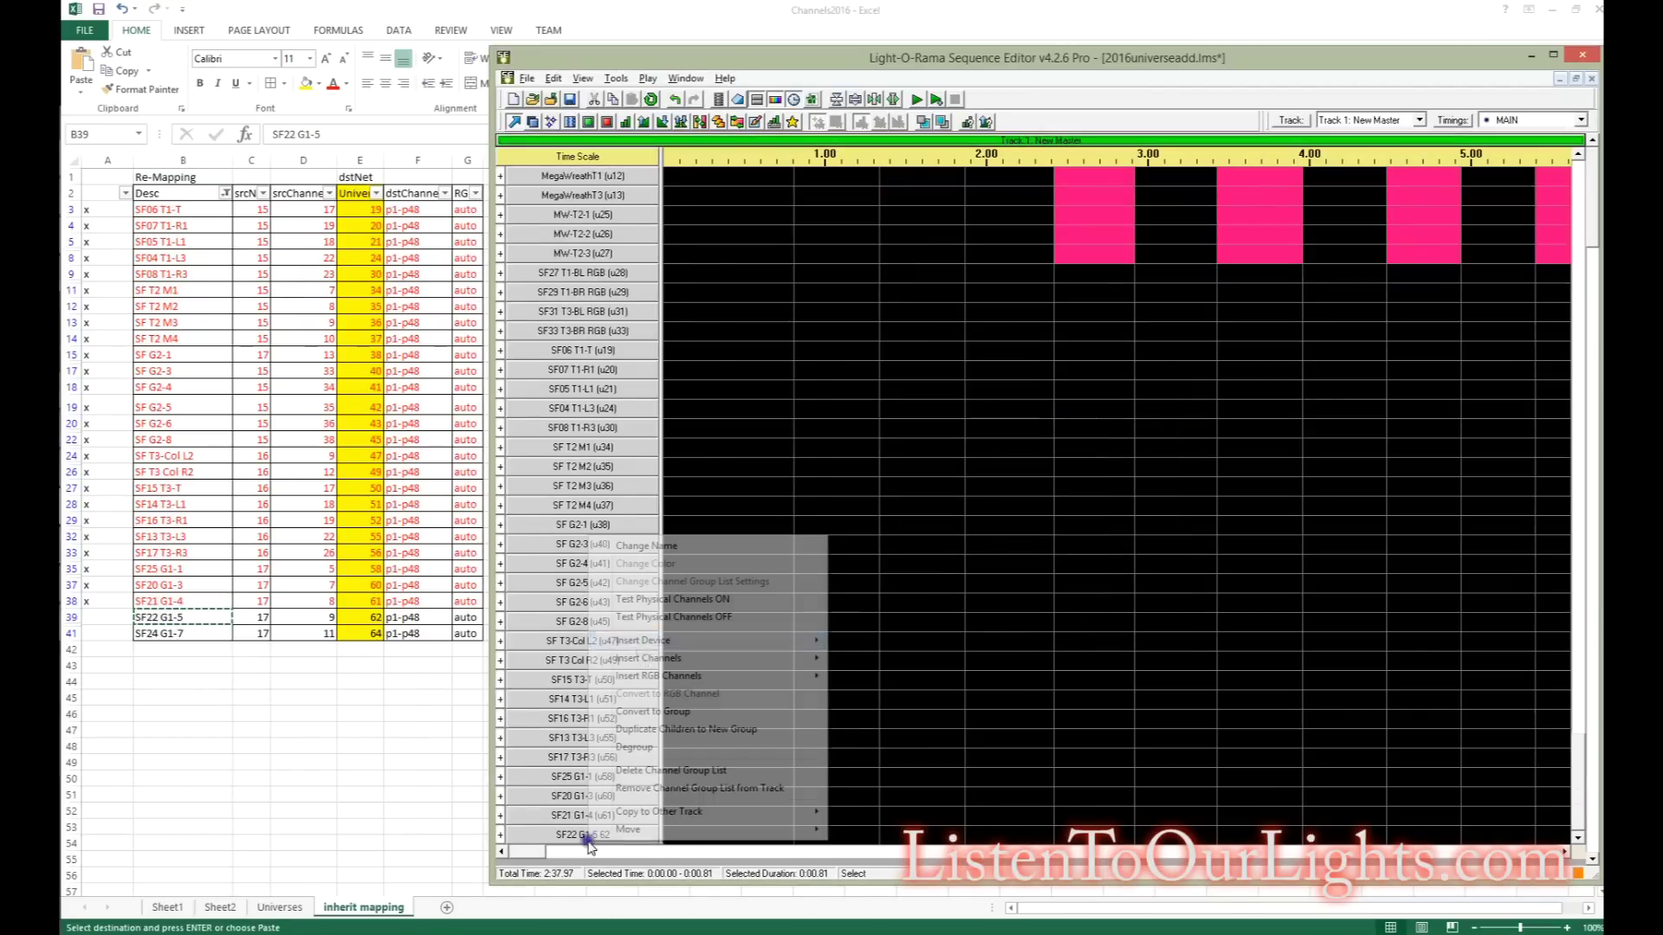
{"action": "left_click", "coordinate": [674, 548]}
{"action": "type", "text": "(u62"}
{"action": "key", "text": "Return"}
Step: Color the SF22 G1-5 row's text red in Excel and mark the row with an x
{"action": "key", "text": "alt+Tab"}
{"action": "left_click", "coordinate": [82, 618]}
{"action": "type", "text": "x"}
{"action": "key", "text": "Return"}
{"action": "key", "text": "Right"}
Step: Insert a DMX device group named SF24 G1-7 in Light-O-Rama below SF22 G1-5, using Universe 64 and RGB channels
{"action": "key", "text": "alt+Tab"}
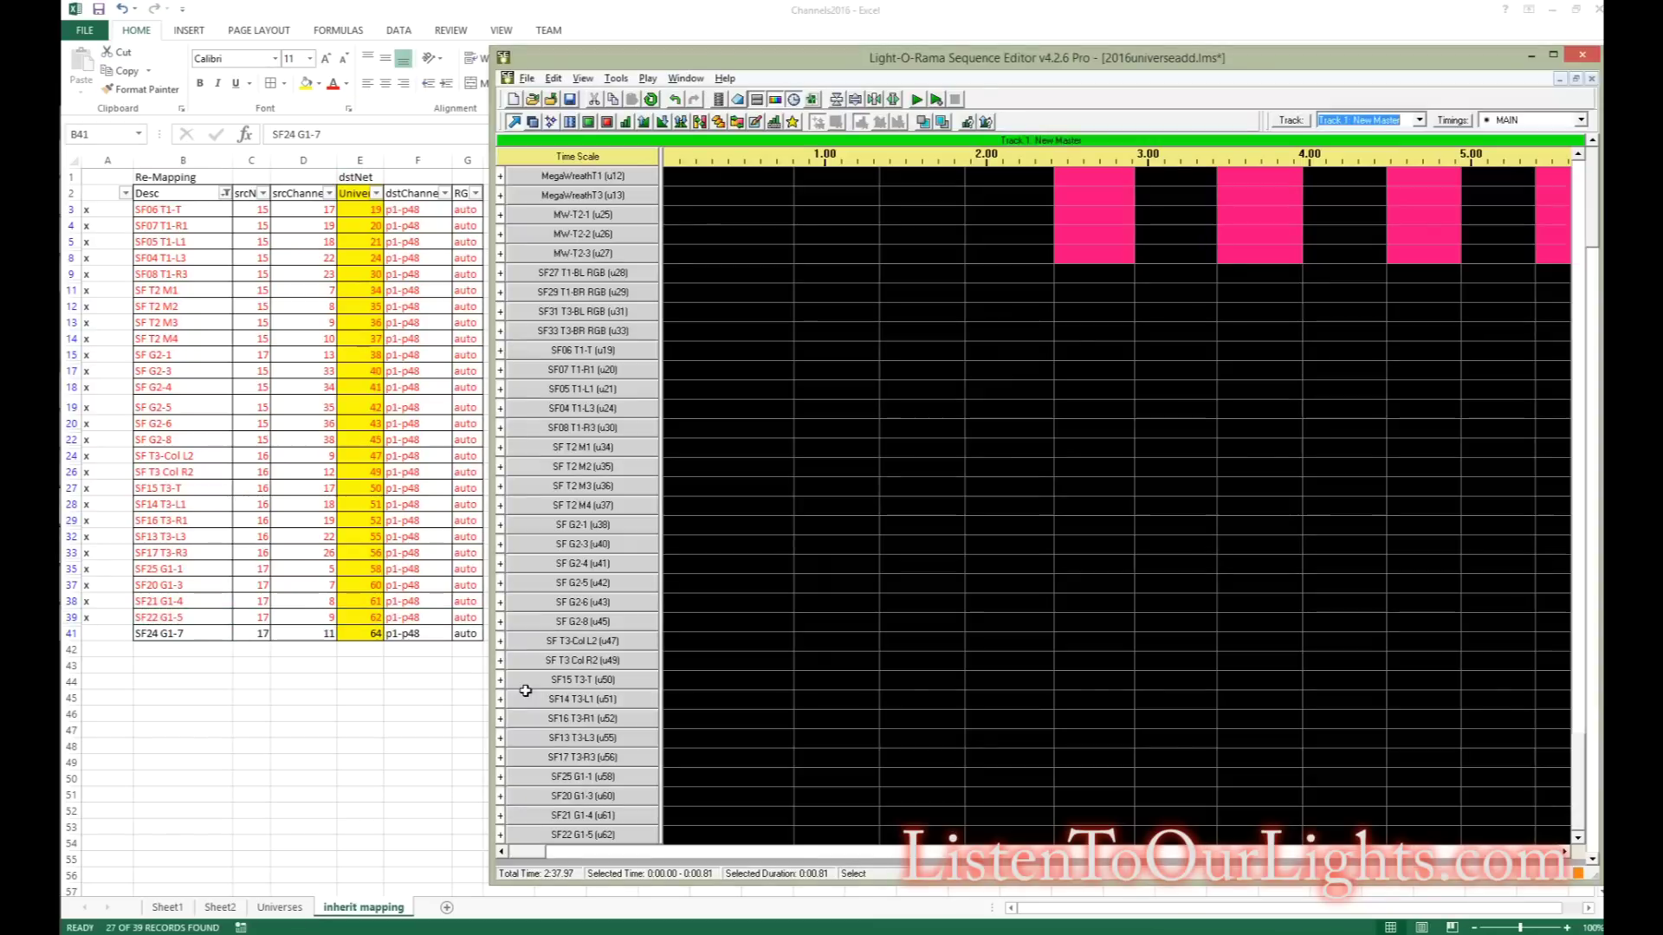
{"action": "right_click", "coordinate": [616, 835]}
{"action": "key", "text": "alt+Tab"}
{"action": "key", "text": "ctrl+c"}
{"action": "key", "text": "alt+Tab"}
{"action": "right_click", "coordinate": [603, 835]}
{"action": "left_click", "coordinate": [716, 631]}
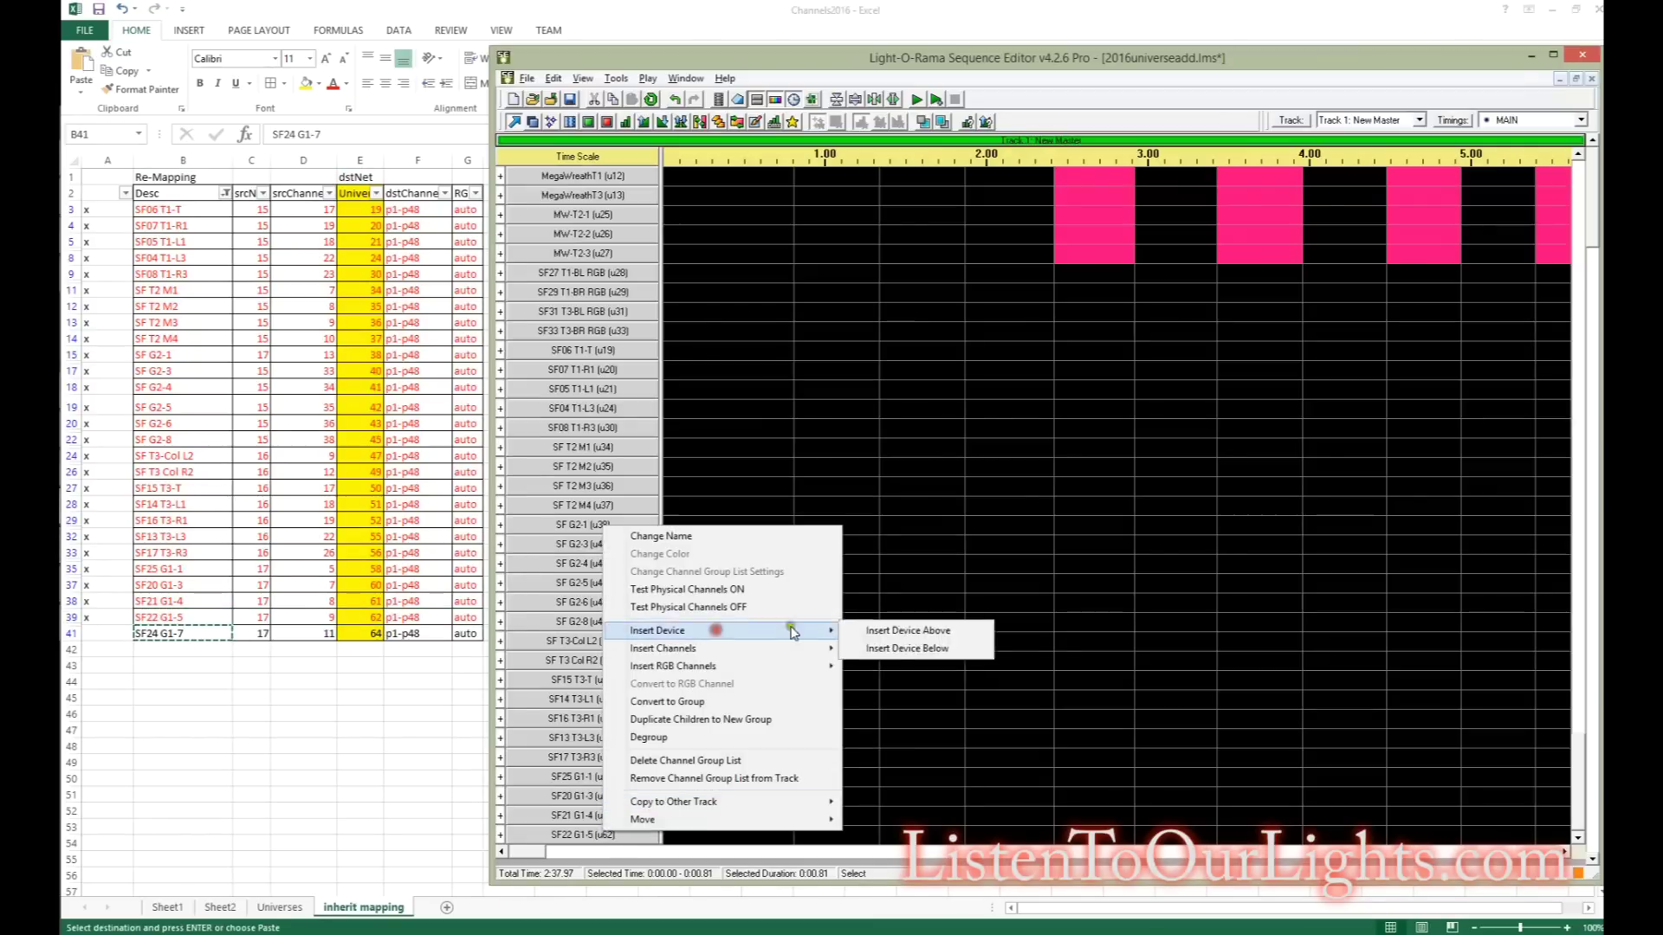
{"action": "left_click", "coordinate": [910, 649]}
{"action": "key", "text": "ctrl+v"}
{"action": "left_click", "coordinate": [1069, 538]}
{"action": "left_click", "coordinate": [1011, 587]}
{"action": "left_click", "coordinate": [1009, 584]}
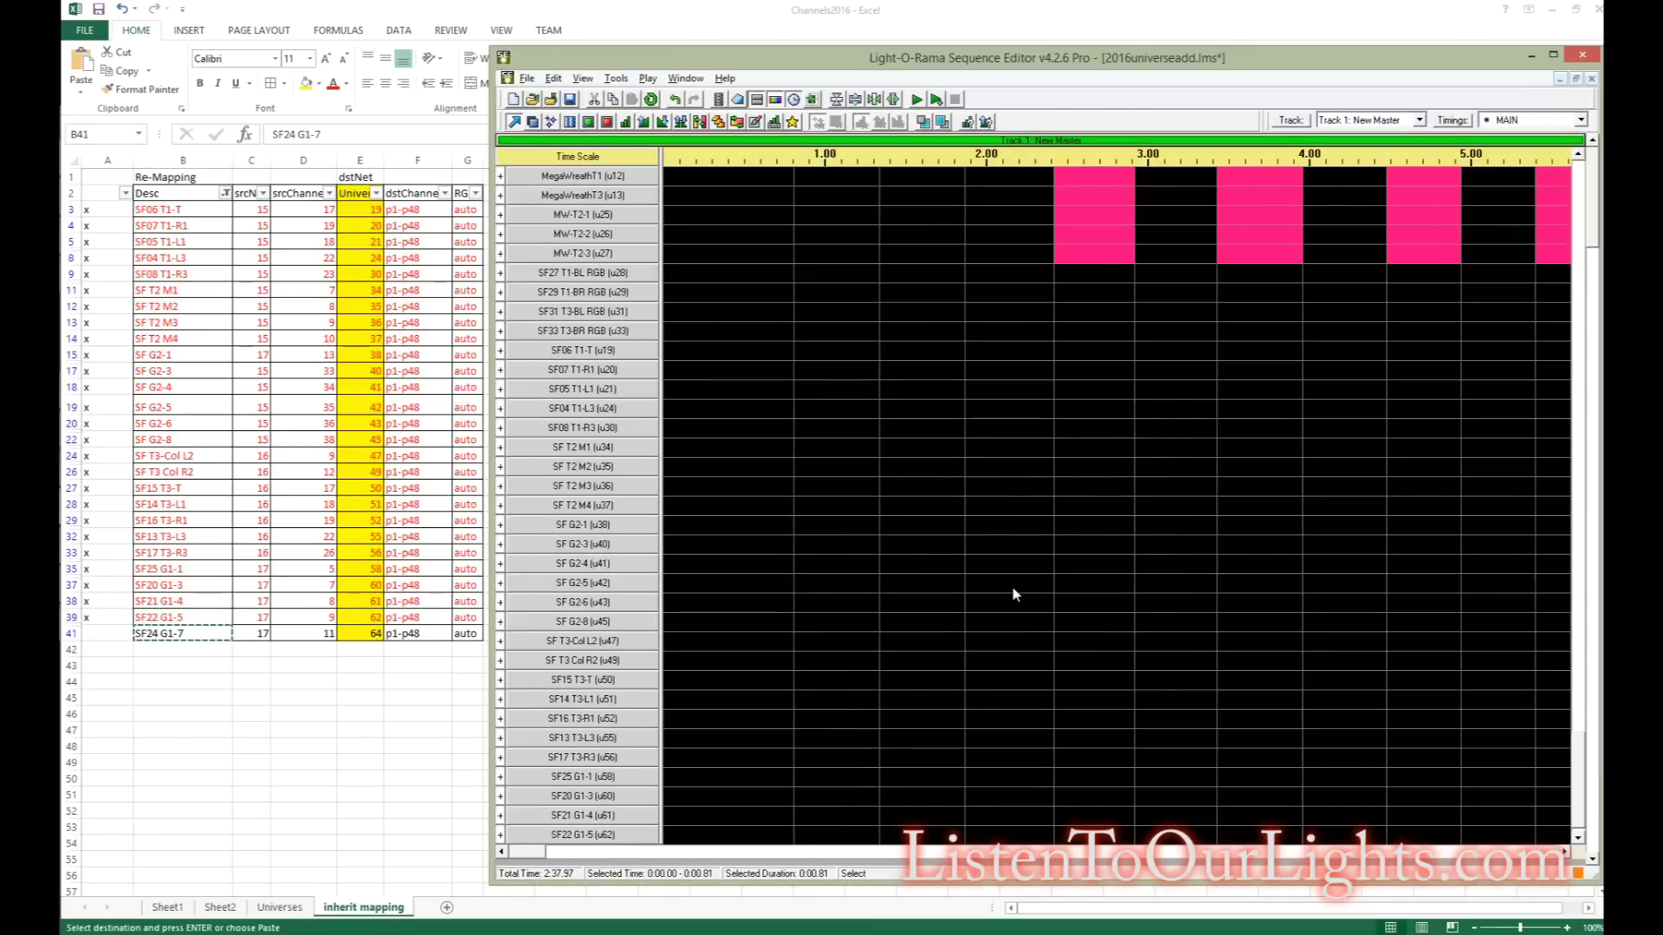
Step: Rename the new SF24 G1-7 channel group as SF24 G1-7 (u64)
{"action": "right_click", "coordinate": [621, 838]}
{"action": "left_click", "coordinate": [672, 546]}
{"action": "key", "text": "End"}
{"action": "key", "text": "BackSpace"}
{"action": "key", "text": "BackSpace"}
{"action": "type", "text": "(u64)"}
{"action": "left_click", "coordinate": [951, 310]}
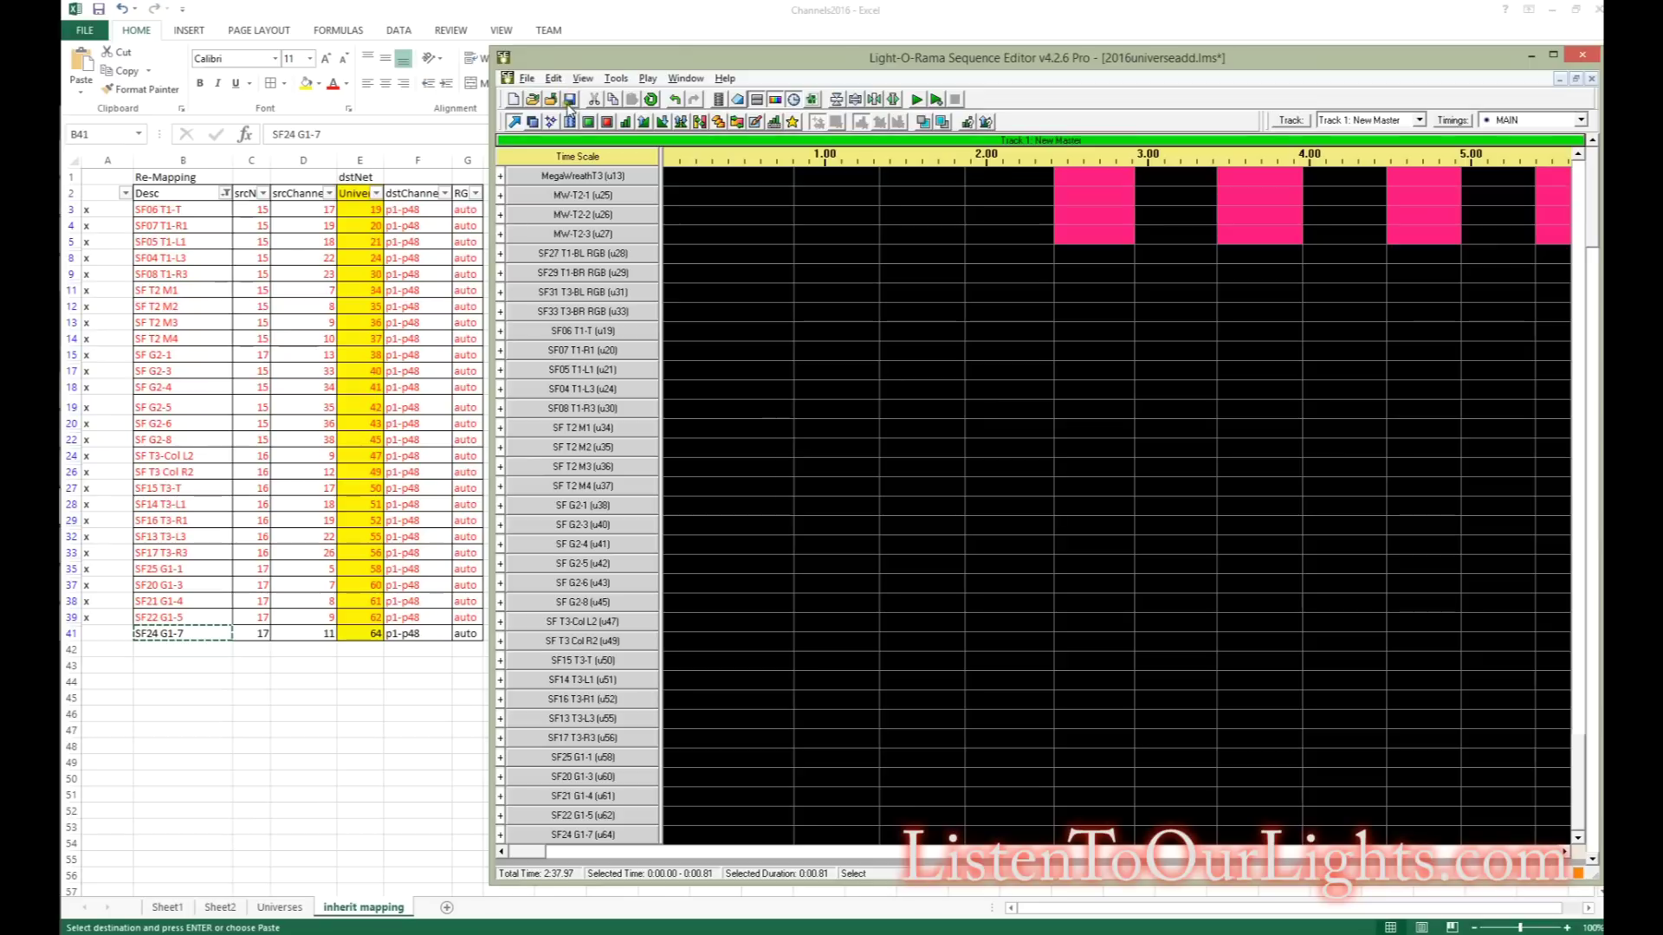
Step: Color the SF24 G1-7 row's text red in Excel and mark the row with an x
{"action": "key", "text": "alt+Tab"}
{"action": "left_click_drag", "start_coordinate": [466, 628], "coordinate": [310, 635]}
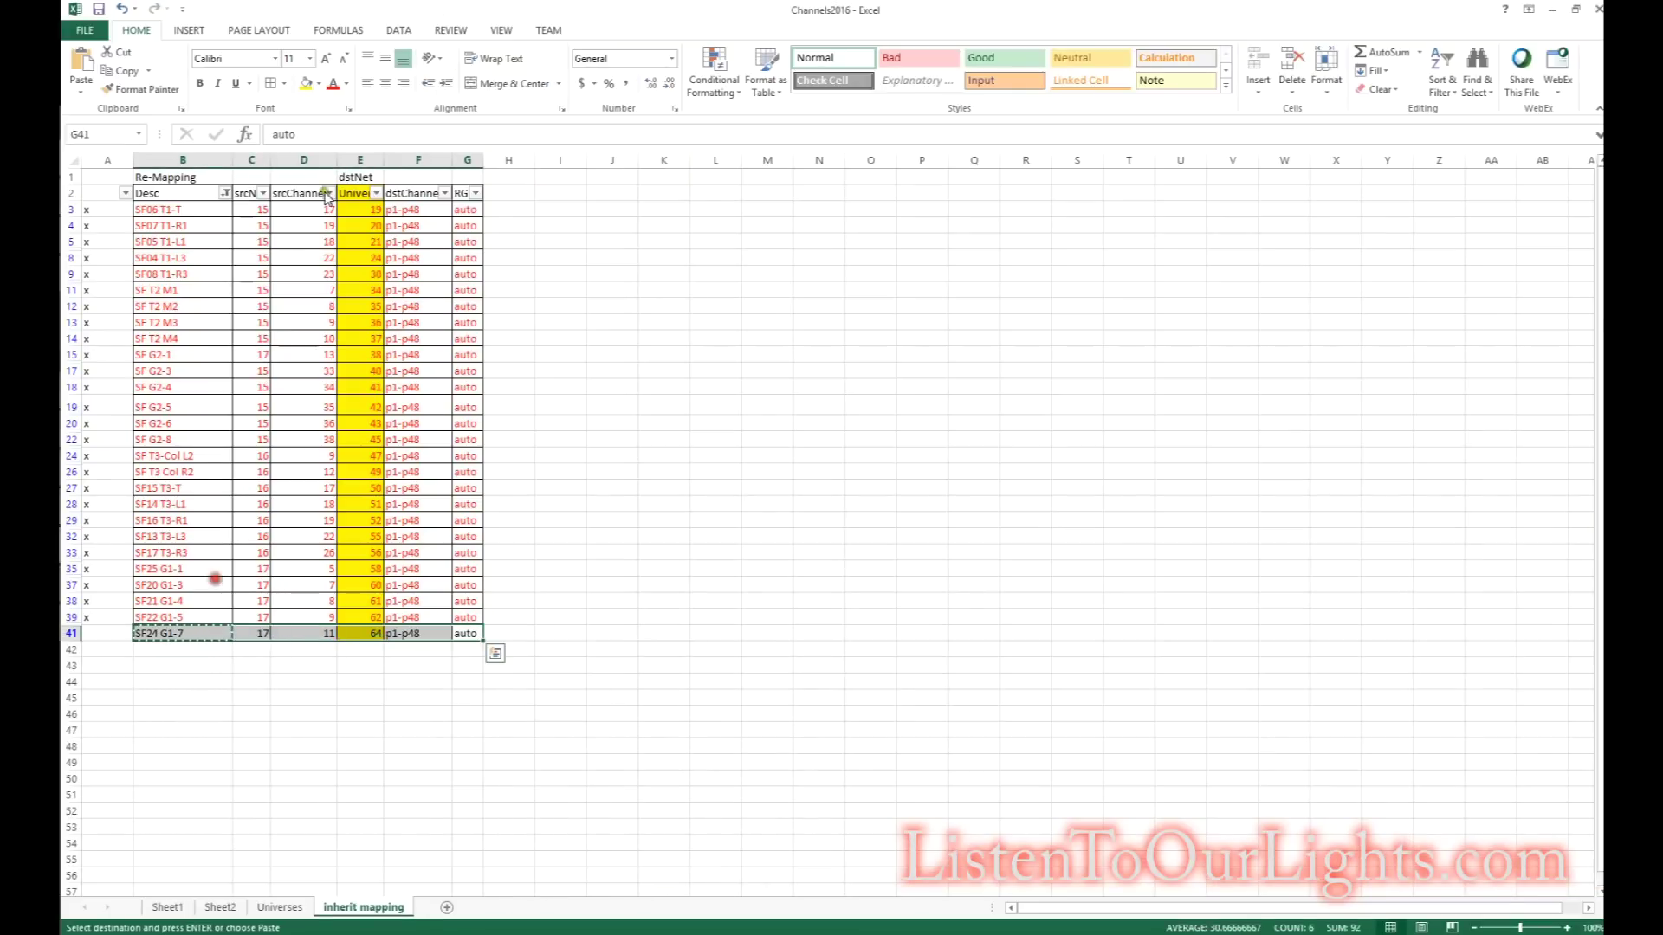
{"action": "left_click", "coordinate": [102, 639]}
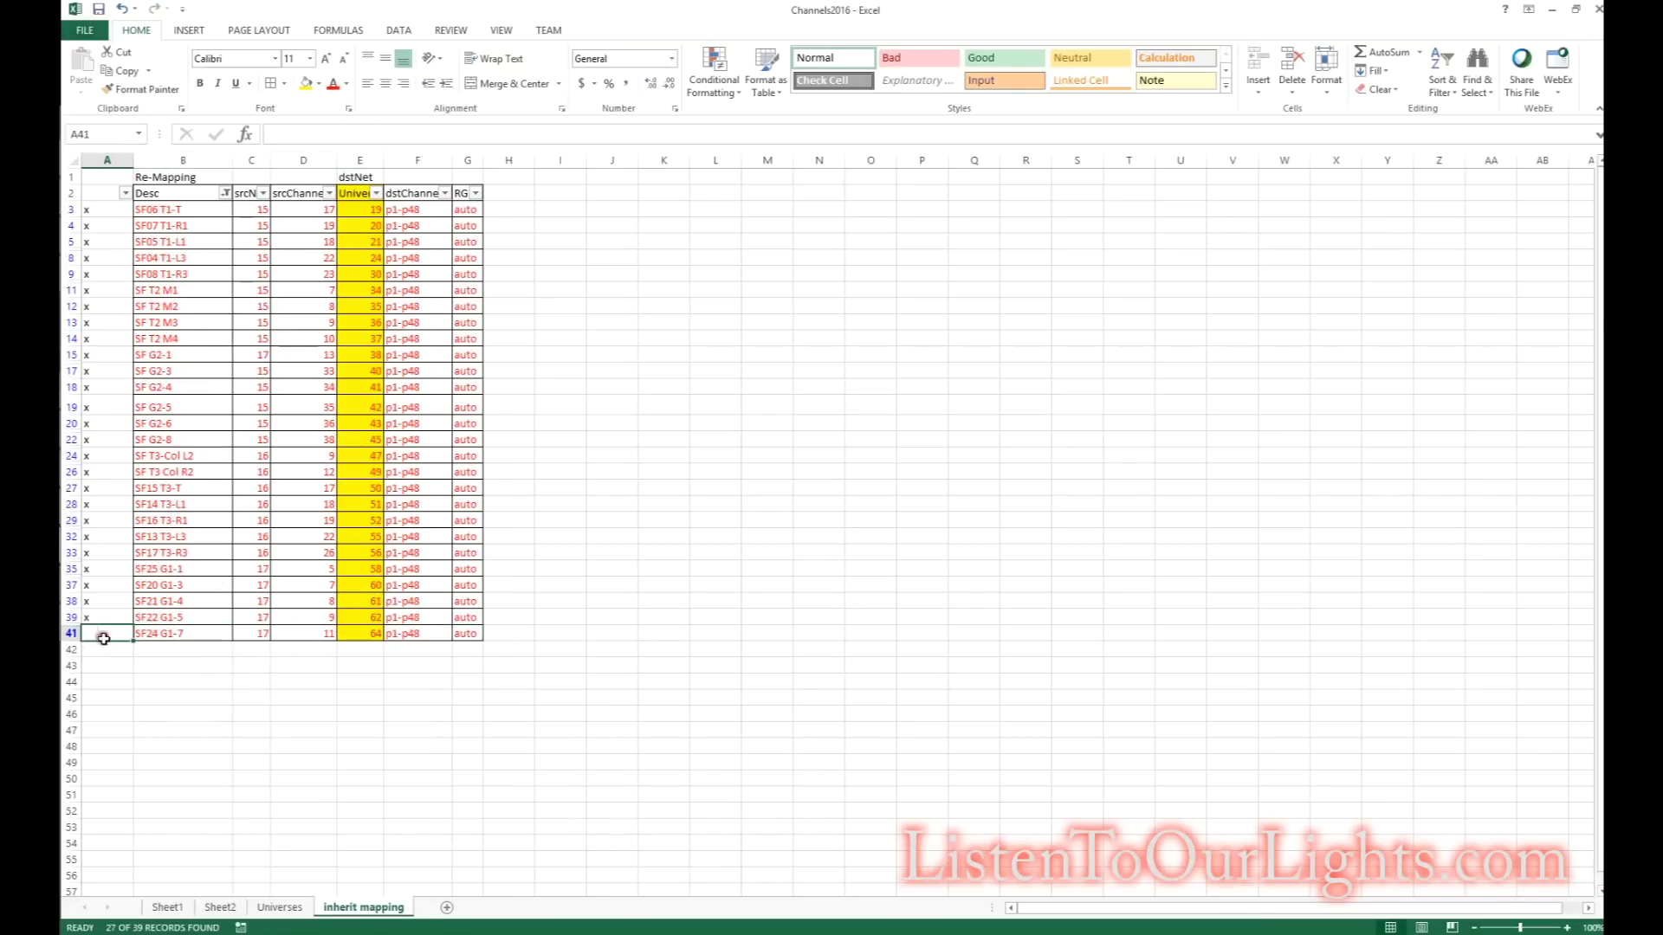
{"action": "type", "text": "x"}
{"action": "left_click", "coordinate": [522, 634]}
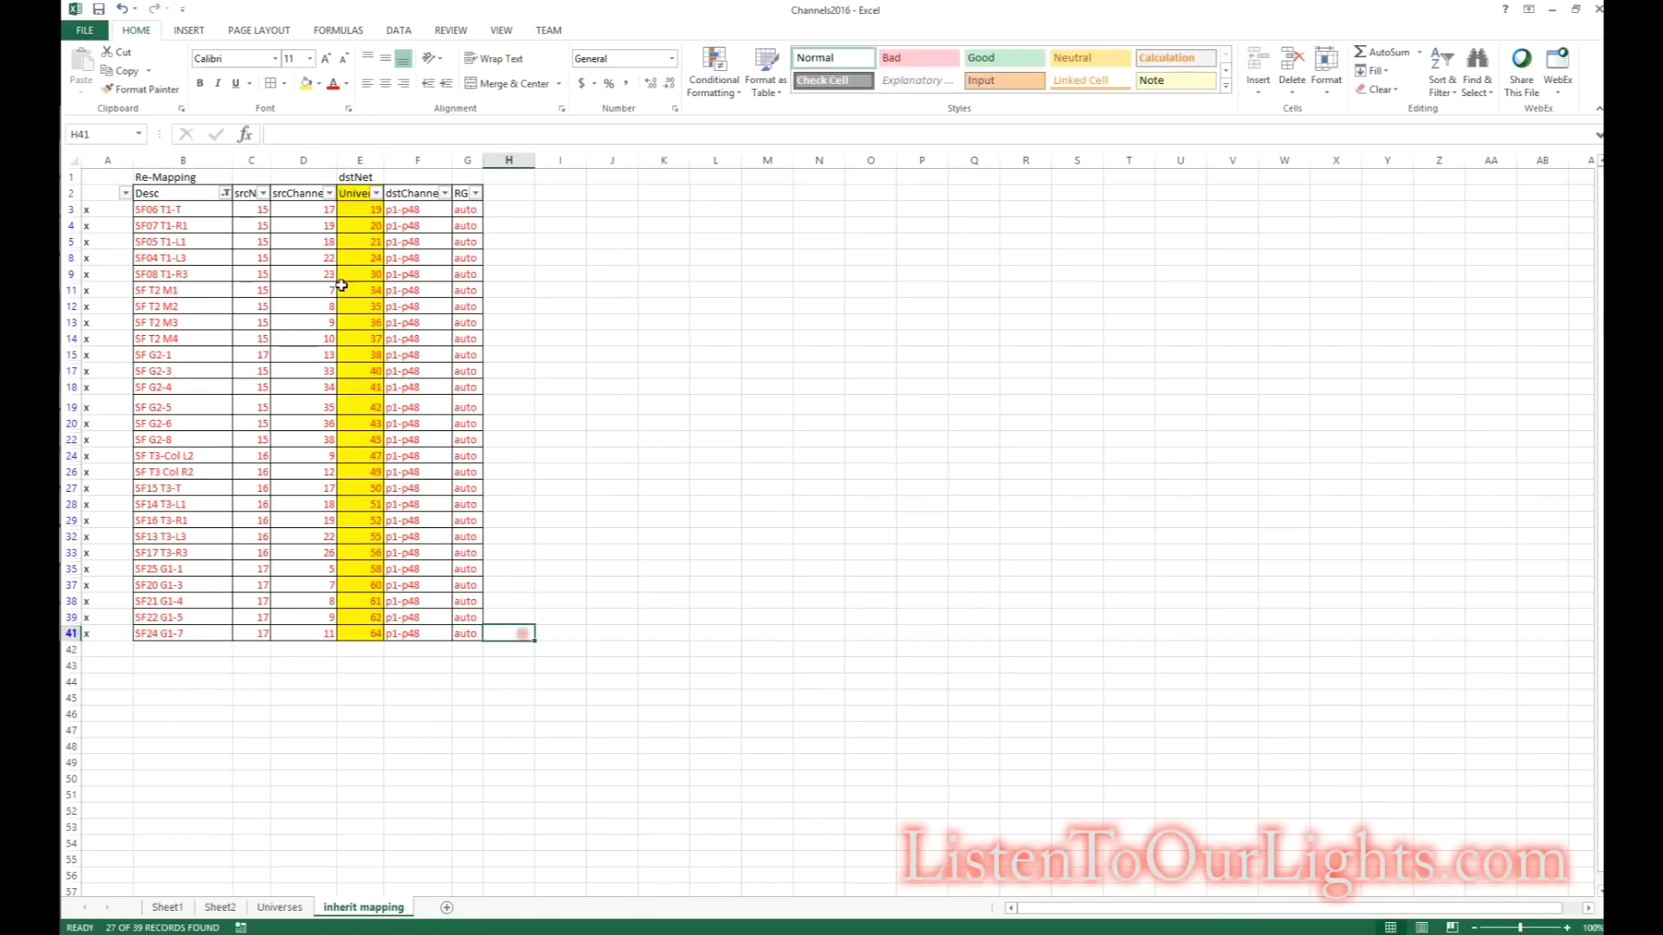
Step: Reset the Desc column filter to select all entries so every mapping row is shown
{"action": "left_click", "coordinate": [224, 193]}
{"action": "left_click", "coordinate": [110, 350]}
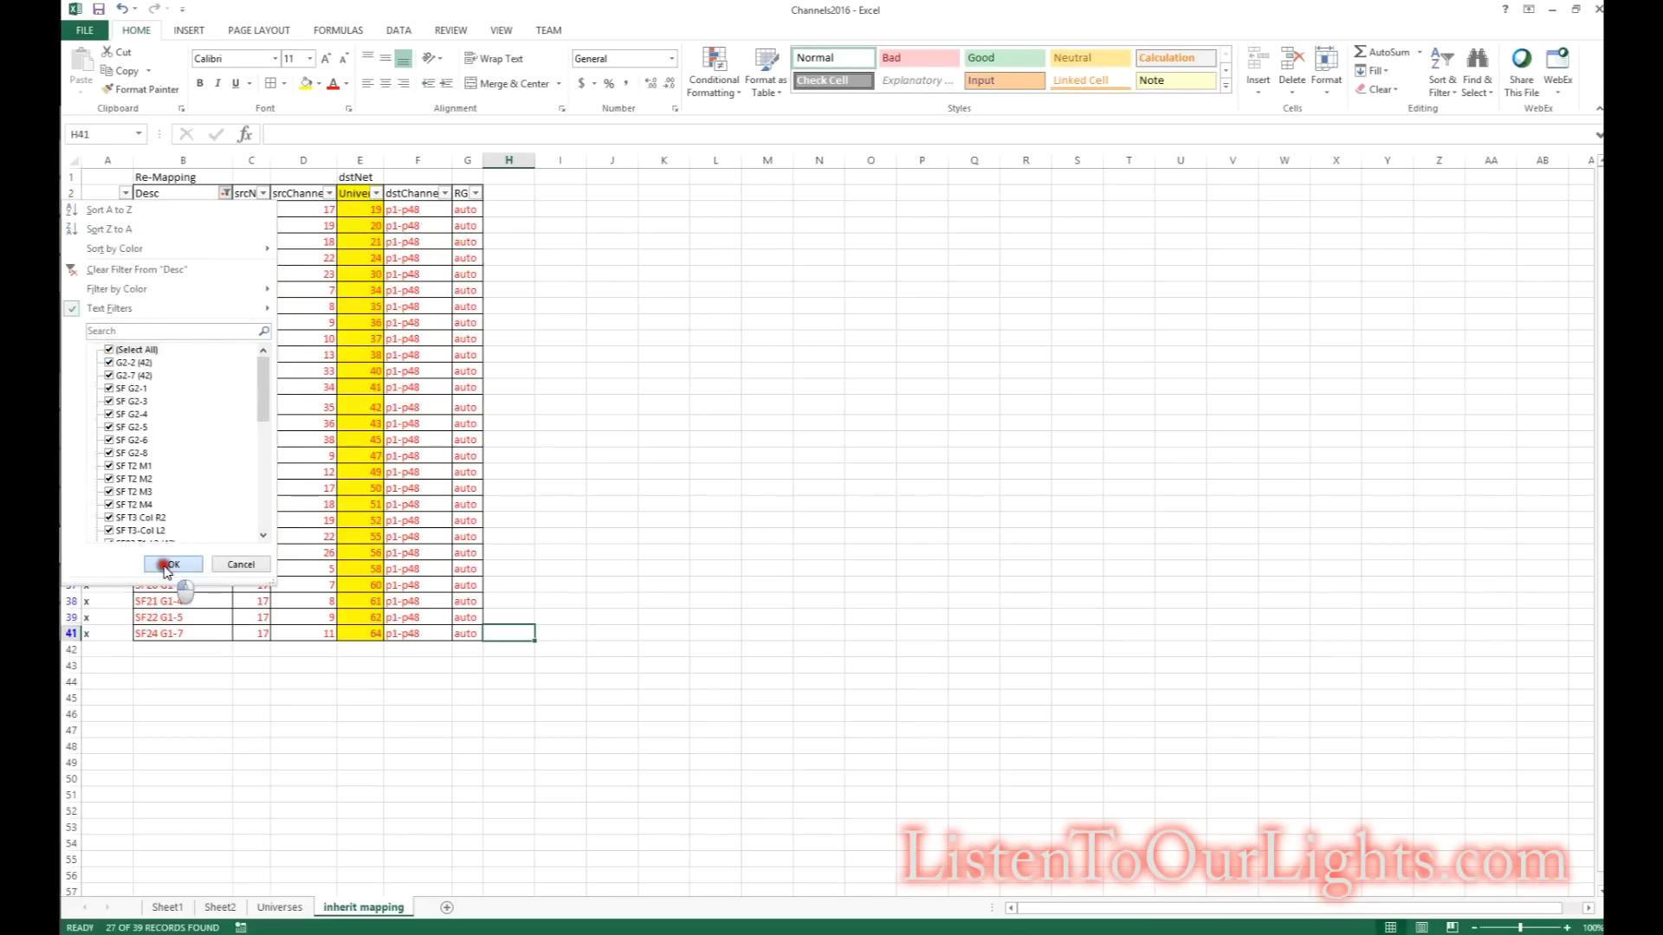
{"action": "left_click", "coordinate": [170, 565]}
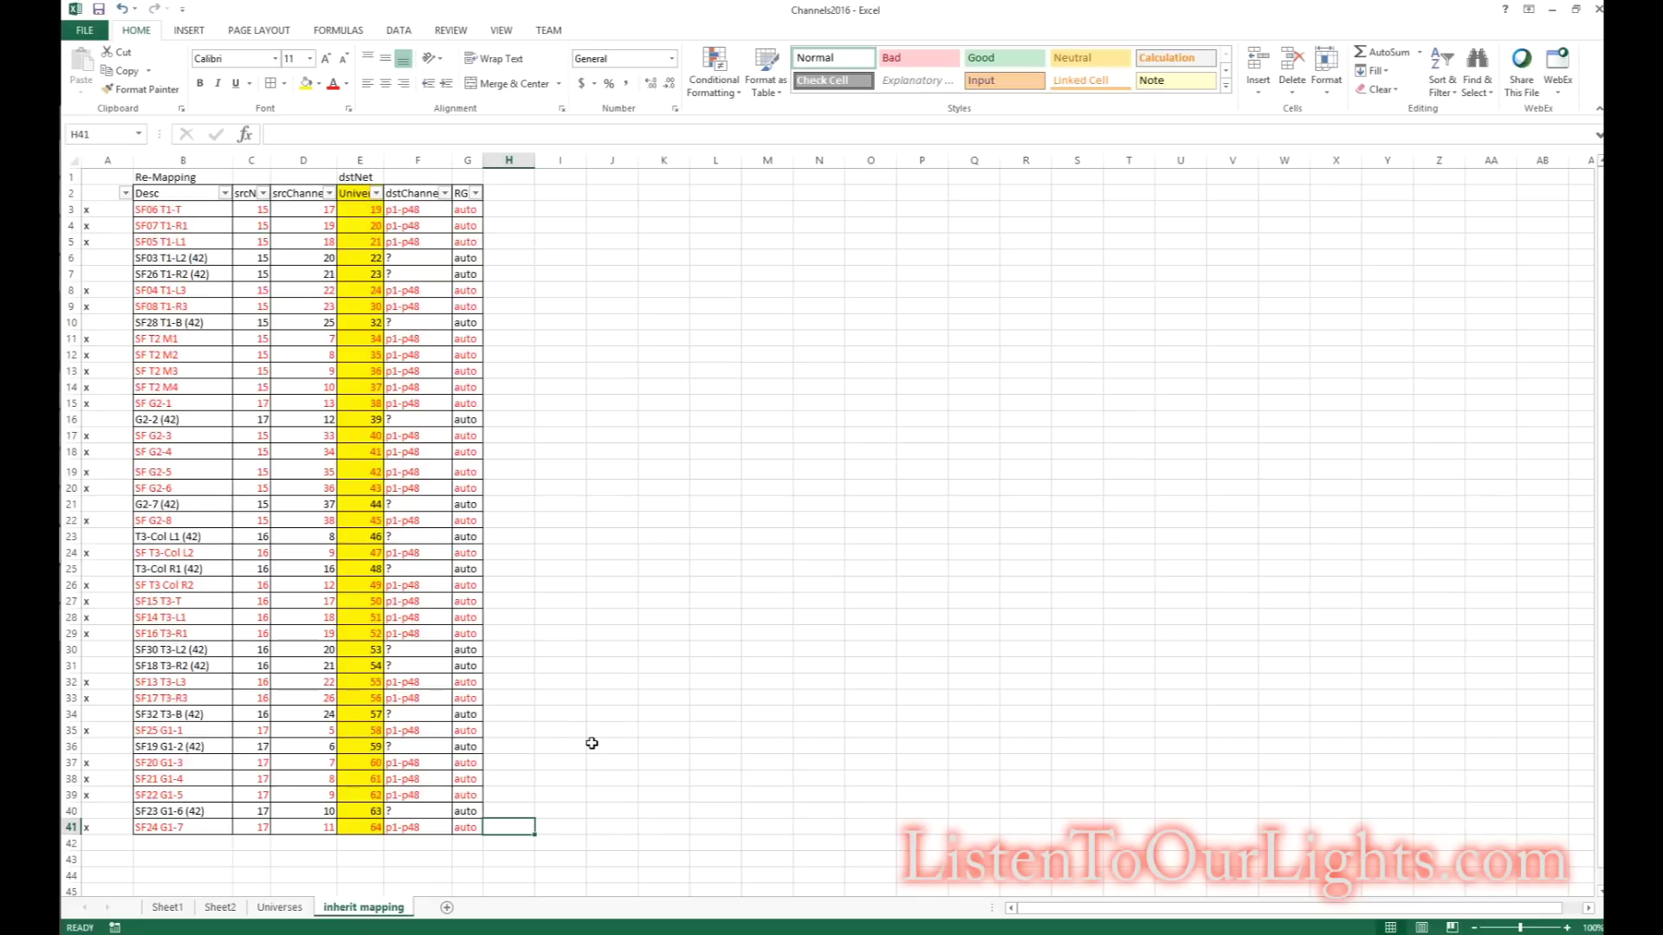
Step: Review the pixel cable run, wiring diagram and 2016 Universe Mapping v2 slides in the PowerPoint plan, and minimize the presentation
{"action": "key", "text": "alt+Tab"}
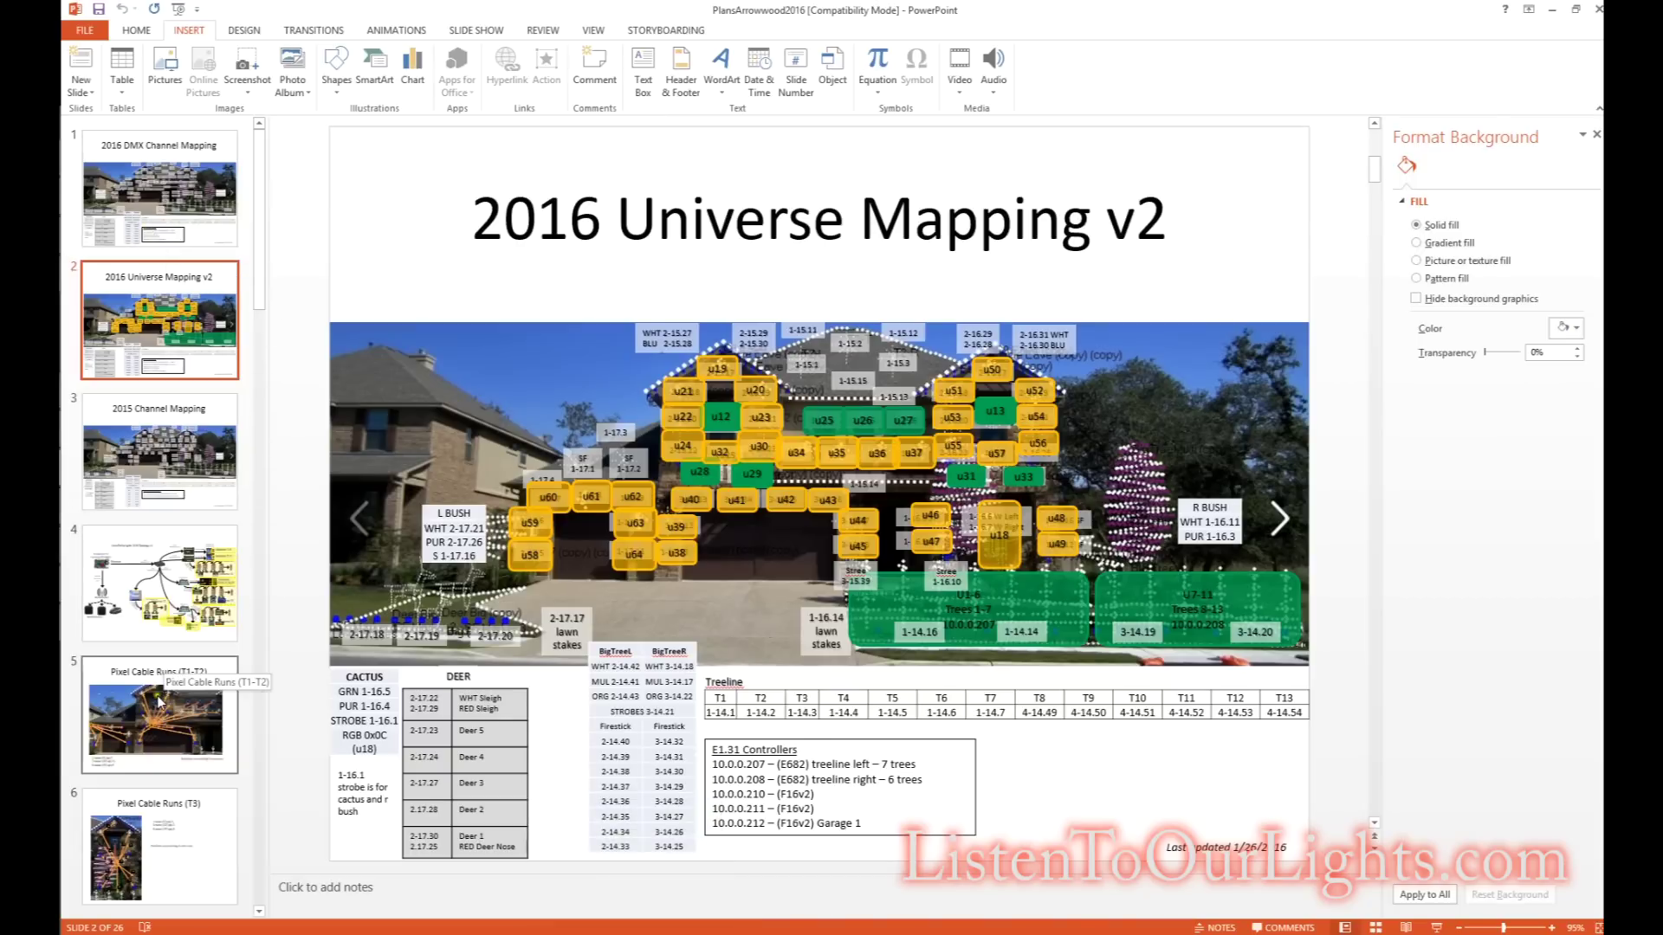
{"action": "left_click", "coordinate": [160, 702]}
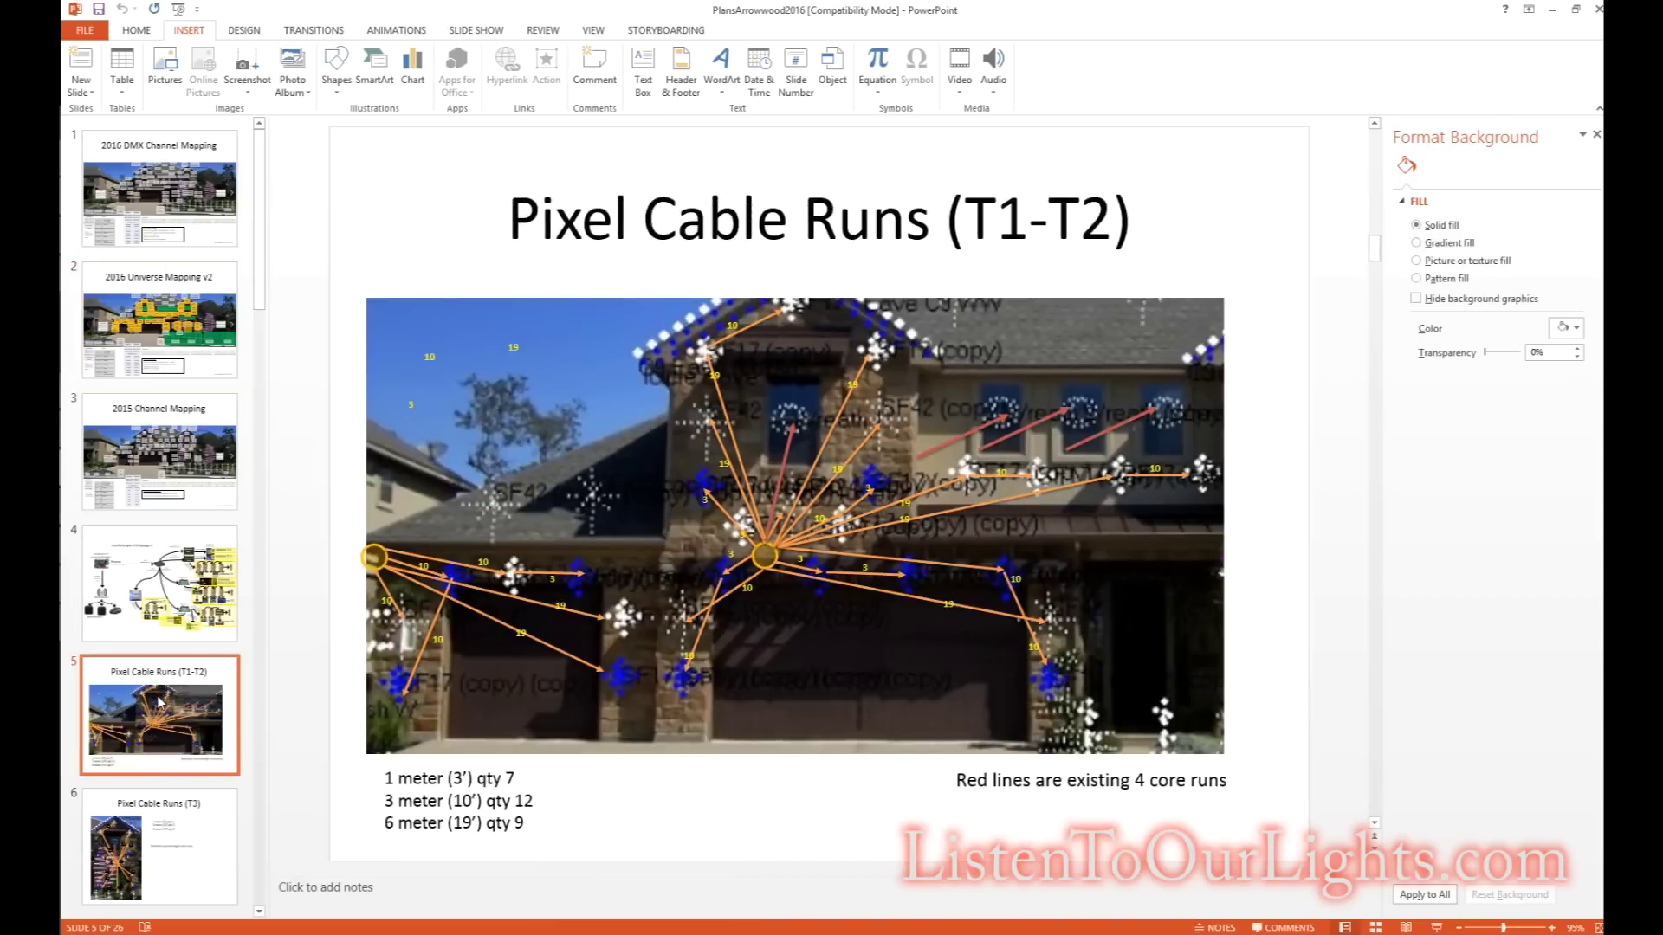
{"action": "left_click", "coordinate": [144, 857]}
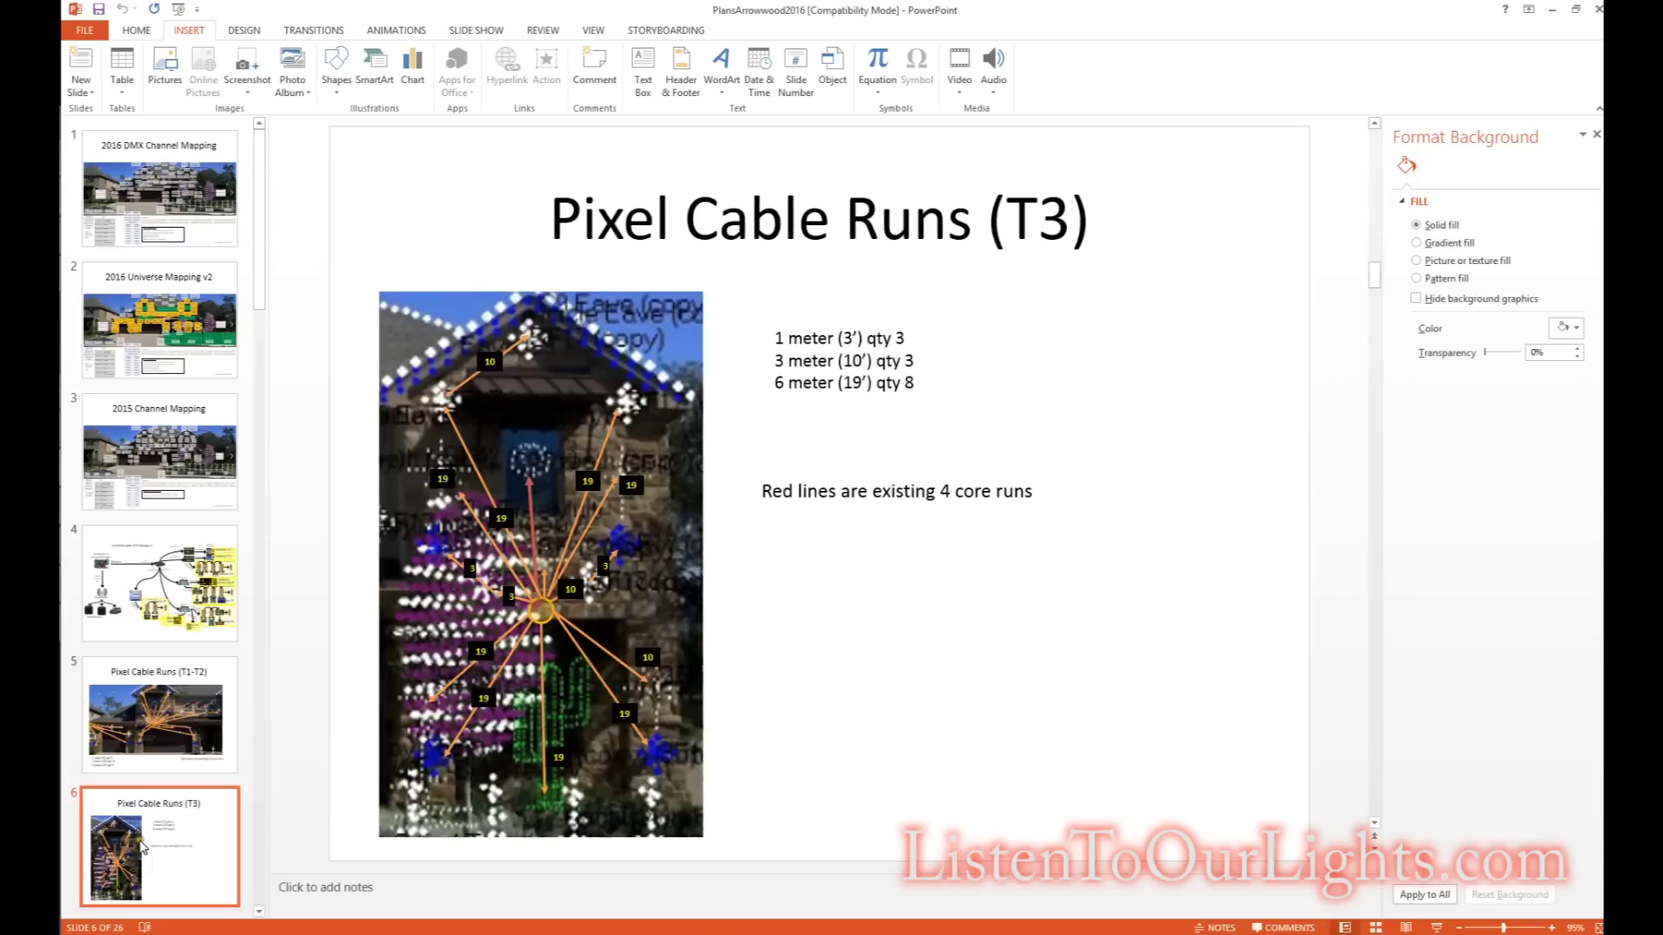
{"action": "left_click", "coordinate": [199, 595]}
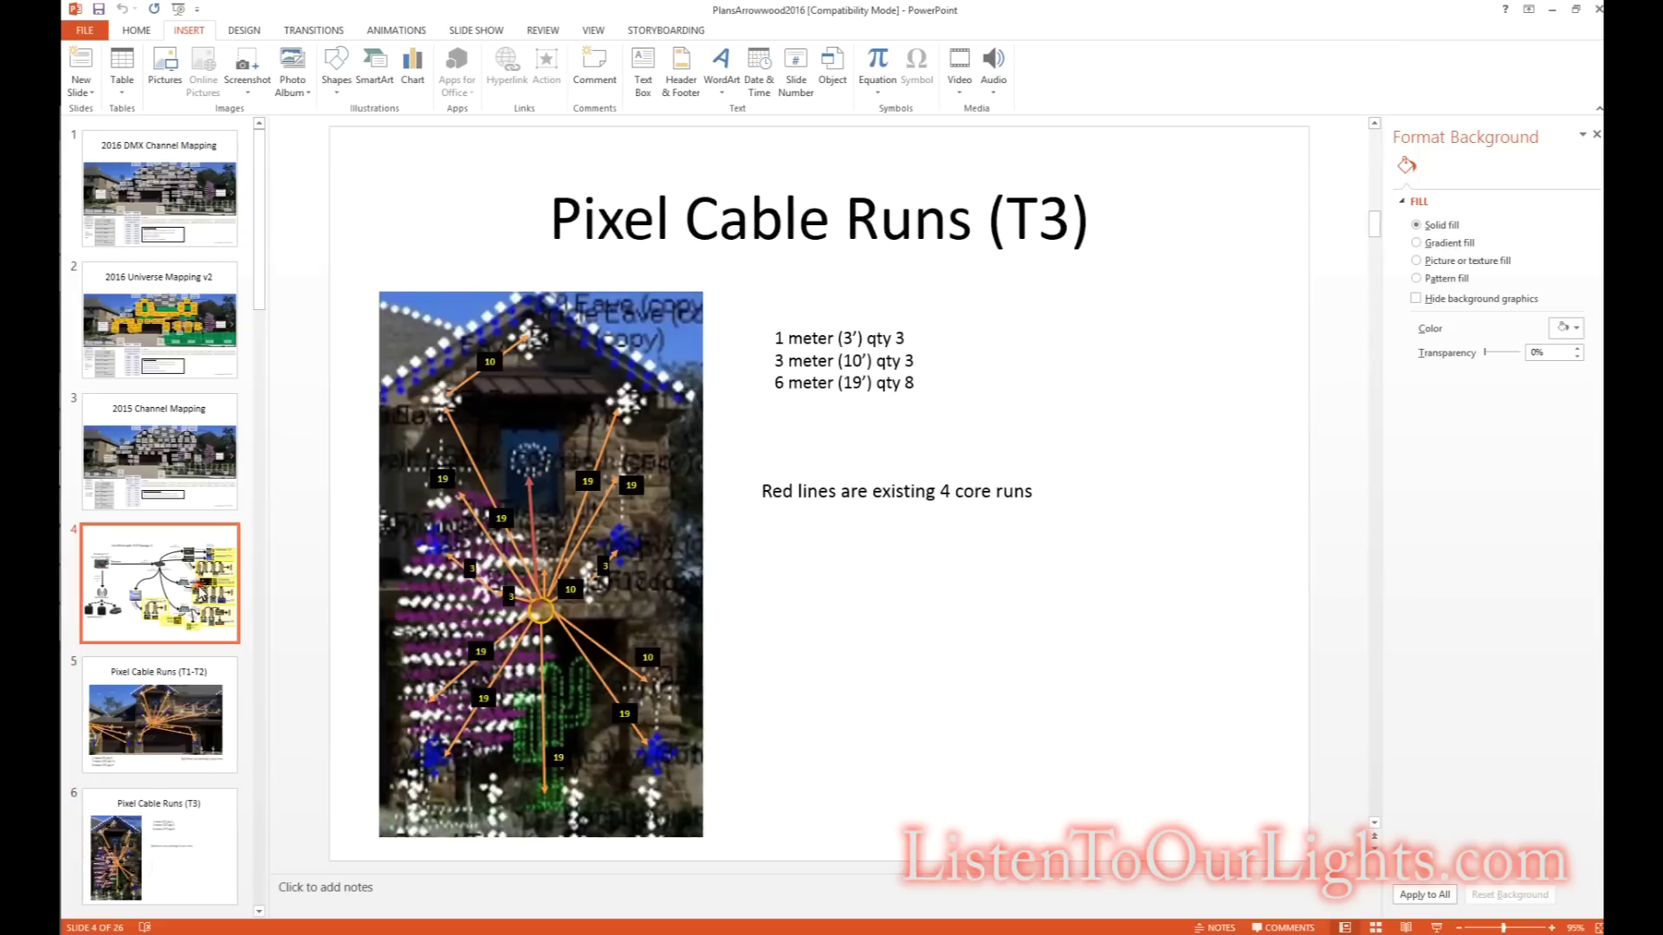
{"action": "left_click", "coordinate": [196, 330]}
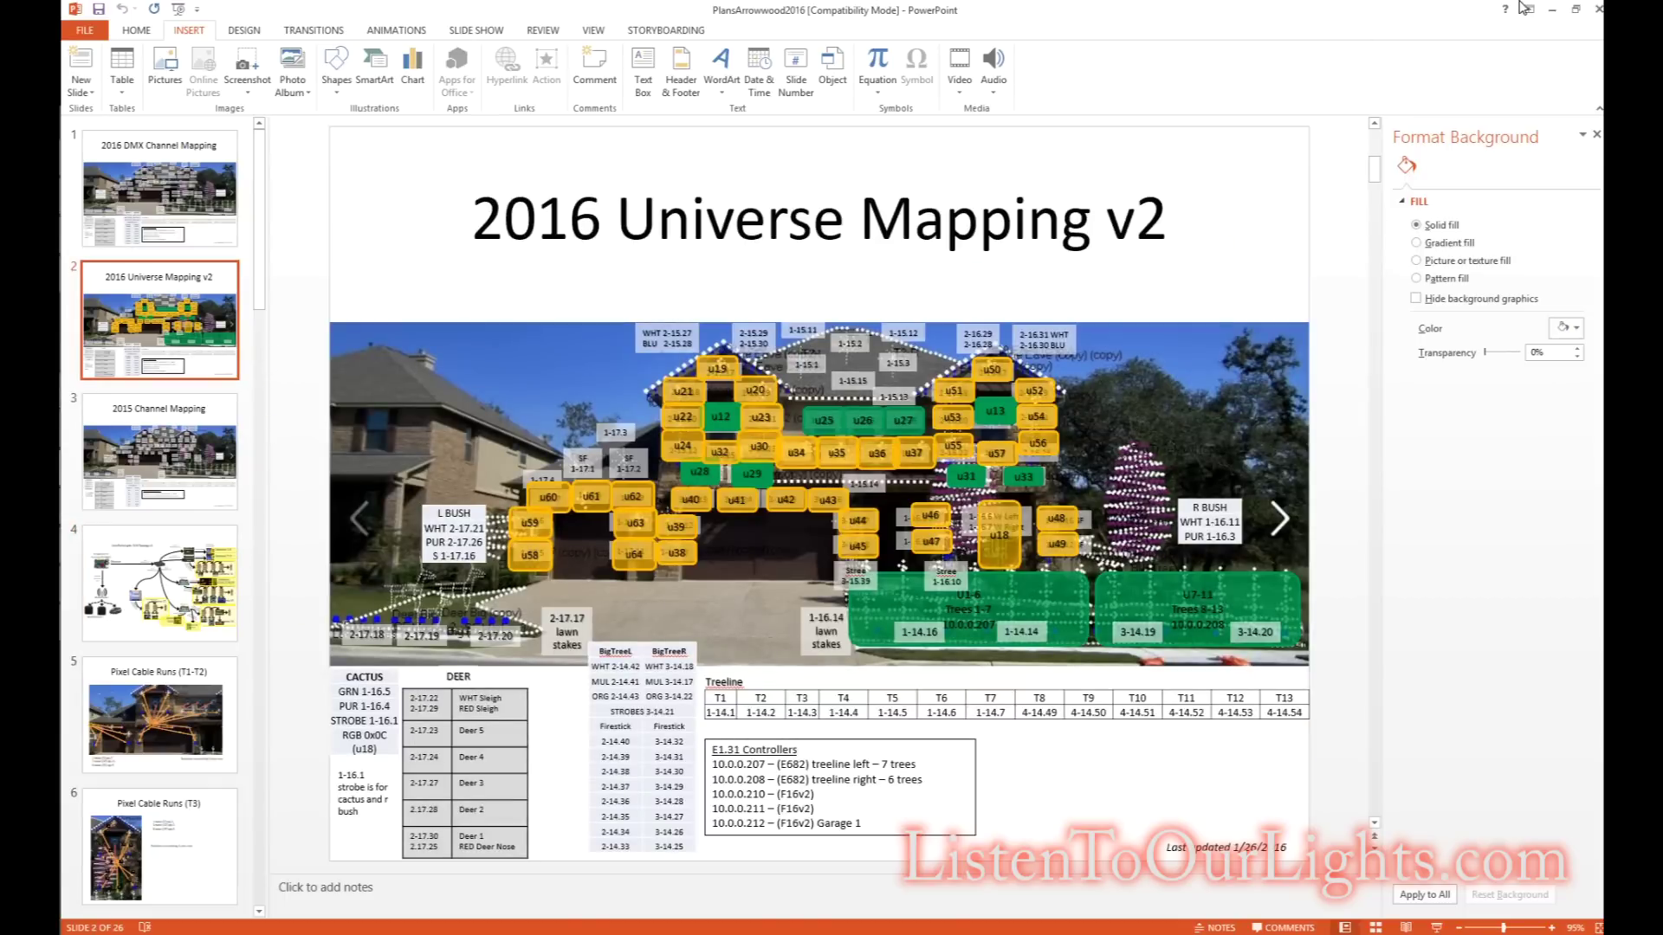
{"action": "left_click", "coordinate": [1551, 12]}
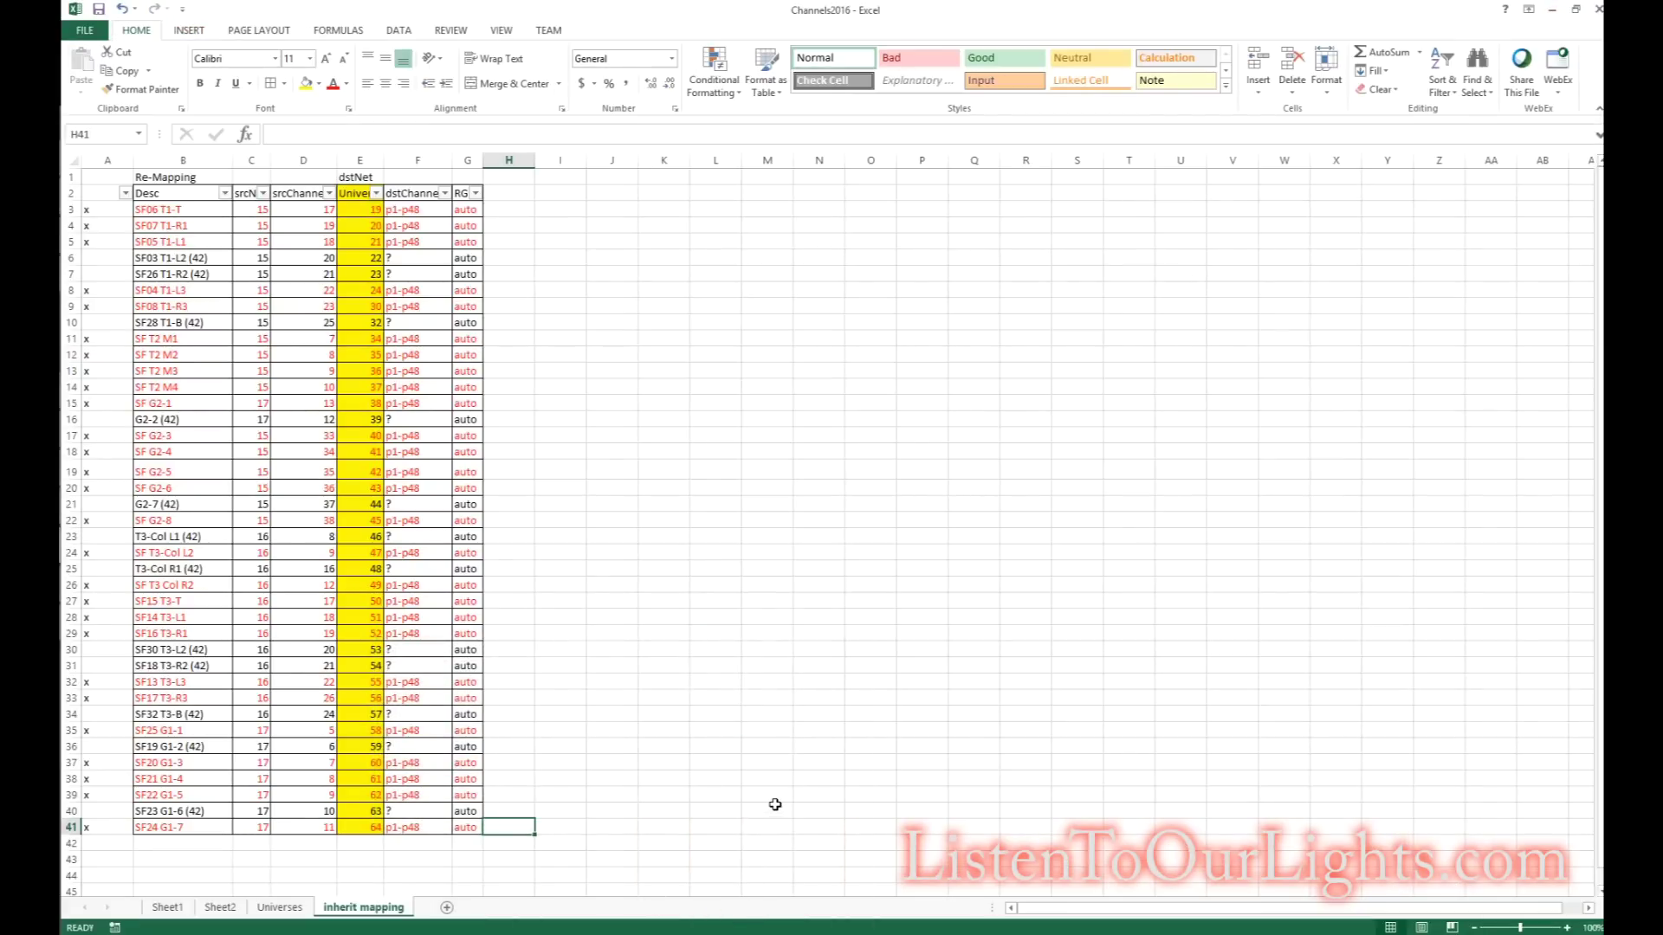
Step: Export the sequence's channel configuration in Light-O-Rama as Arrowood_2016_v2_0.lcc in the Sequences folder, replacing the existing file
{"action": "key", "text": "alt+Tab"}
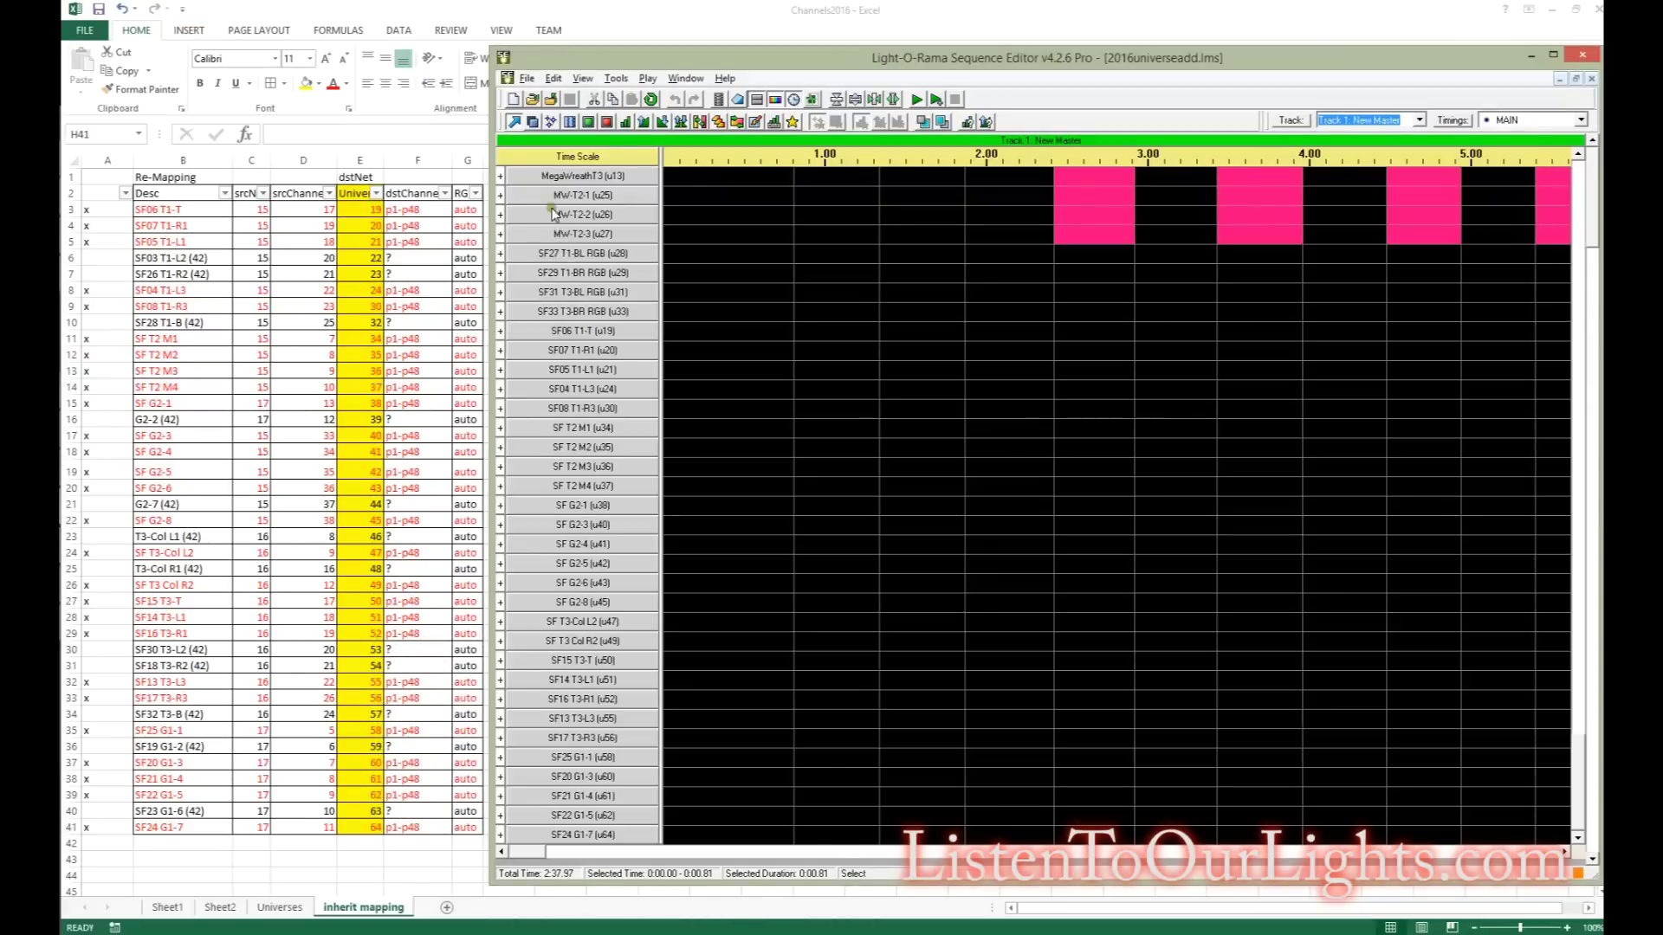
{"action": "left_click", "coordinate": [554, 79]}
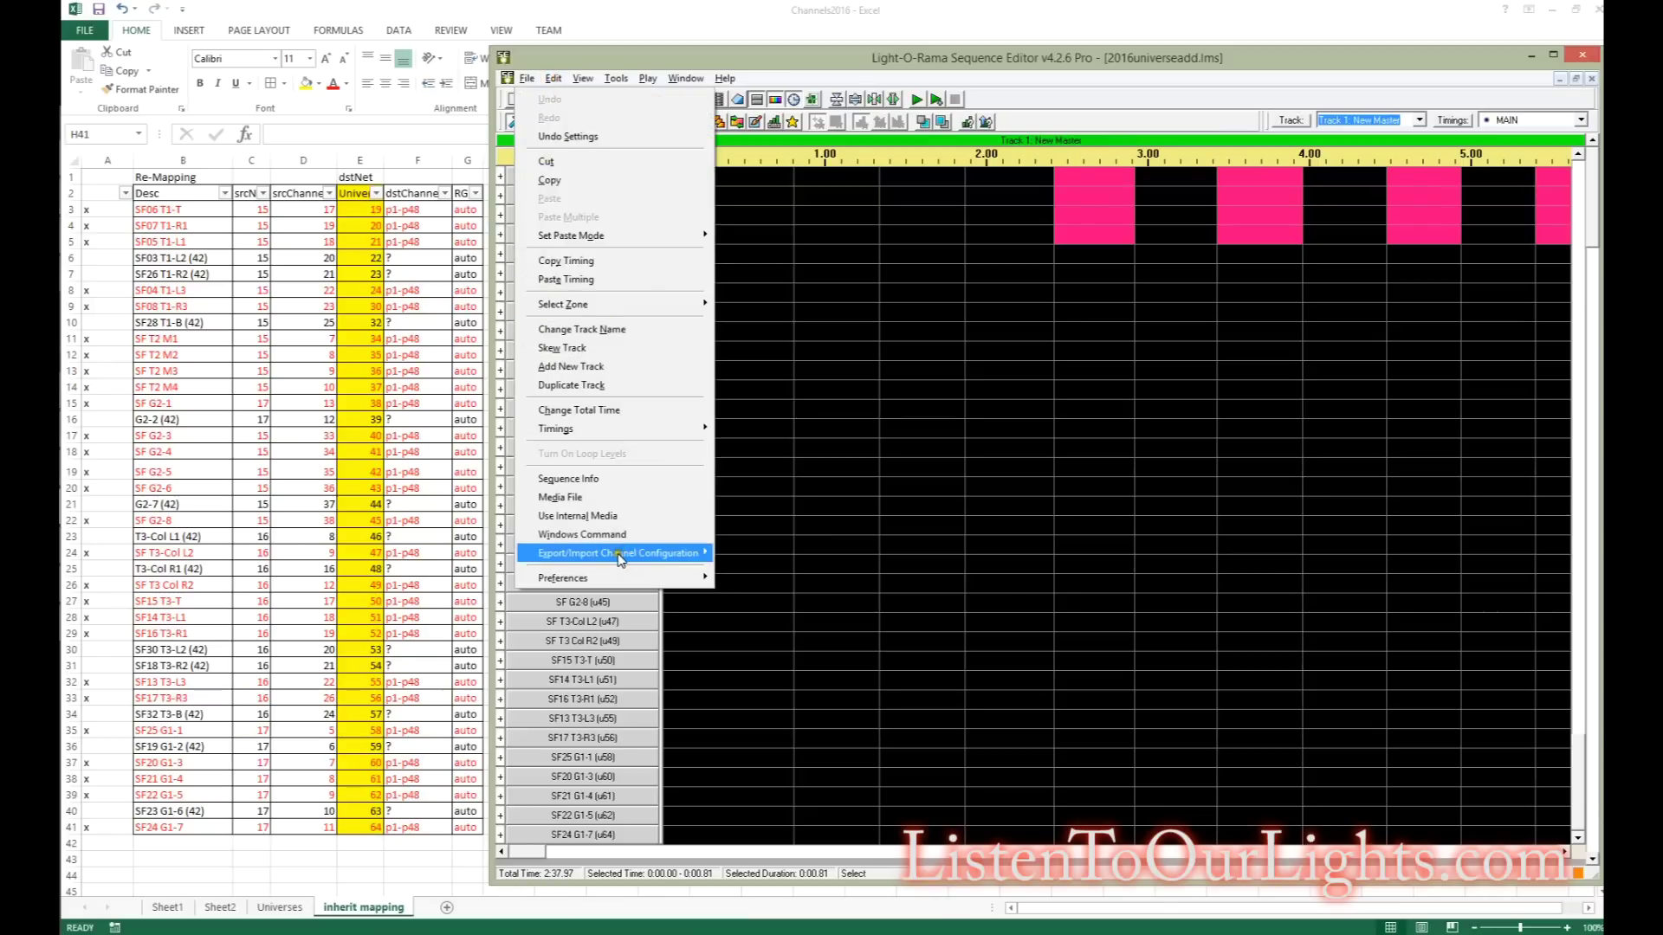
{"action": "mouse_move", "coordinate": [620, 559]}
{"action": "left_click", "coordinate": [801, 555]}
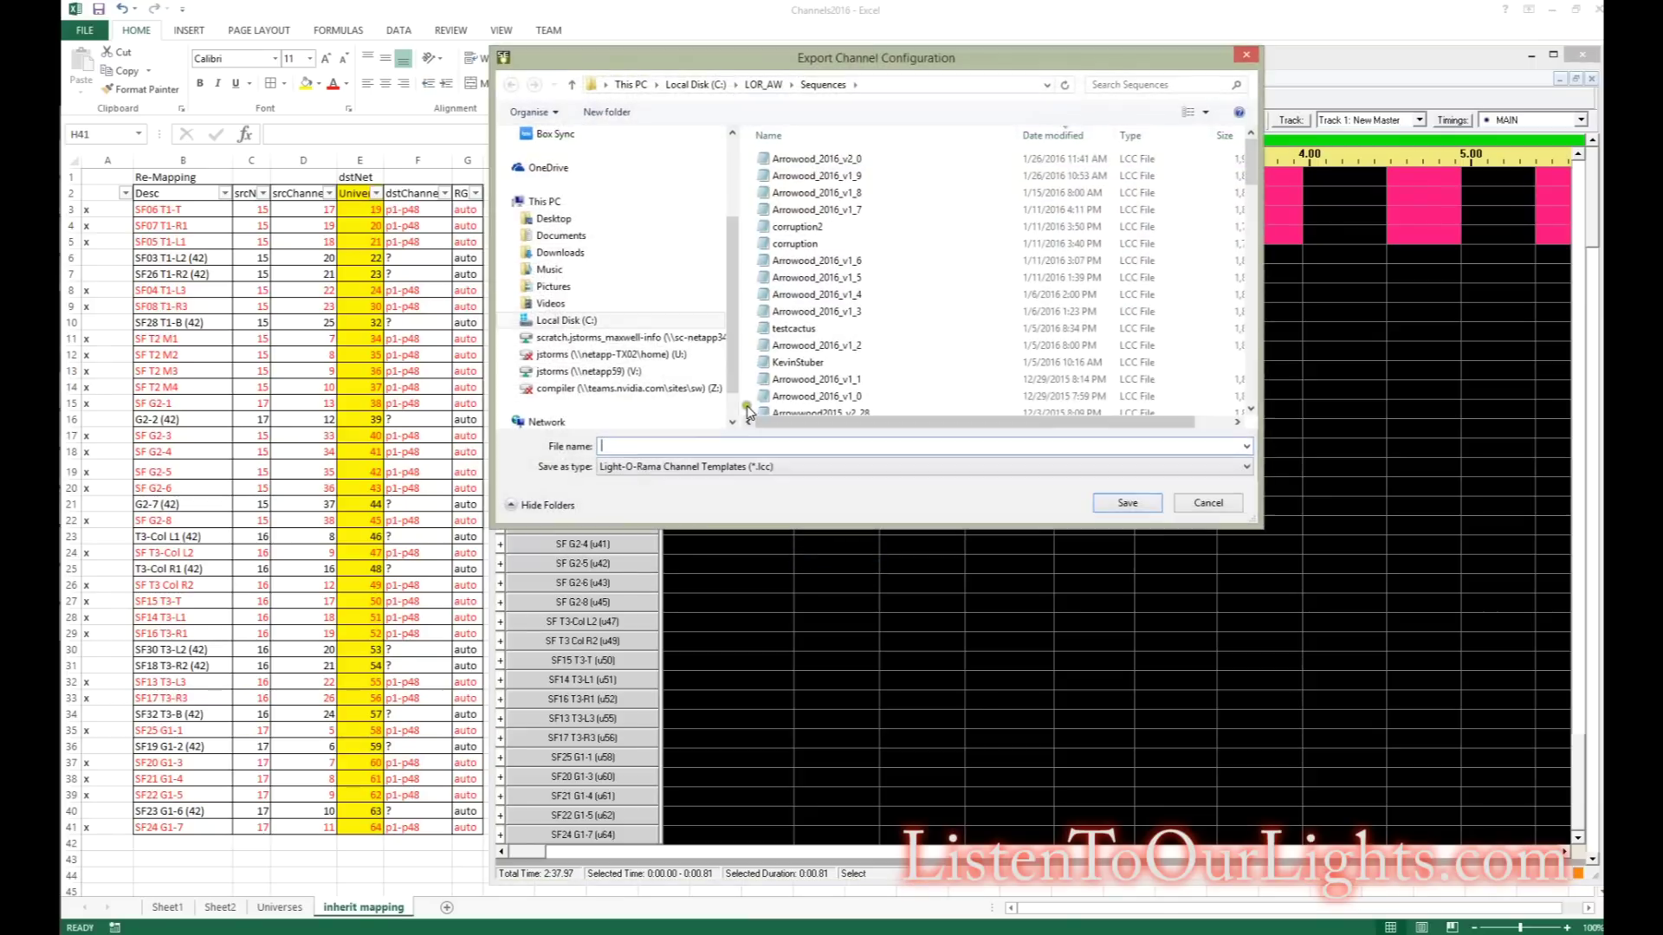
{"action": "left_click", "coordinate": [831, 159]}
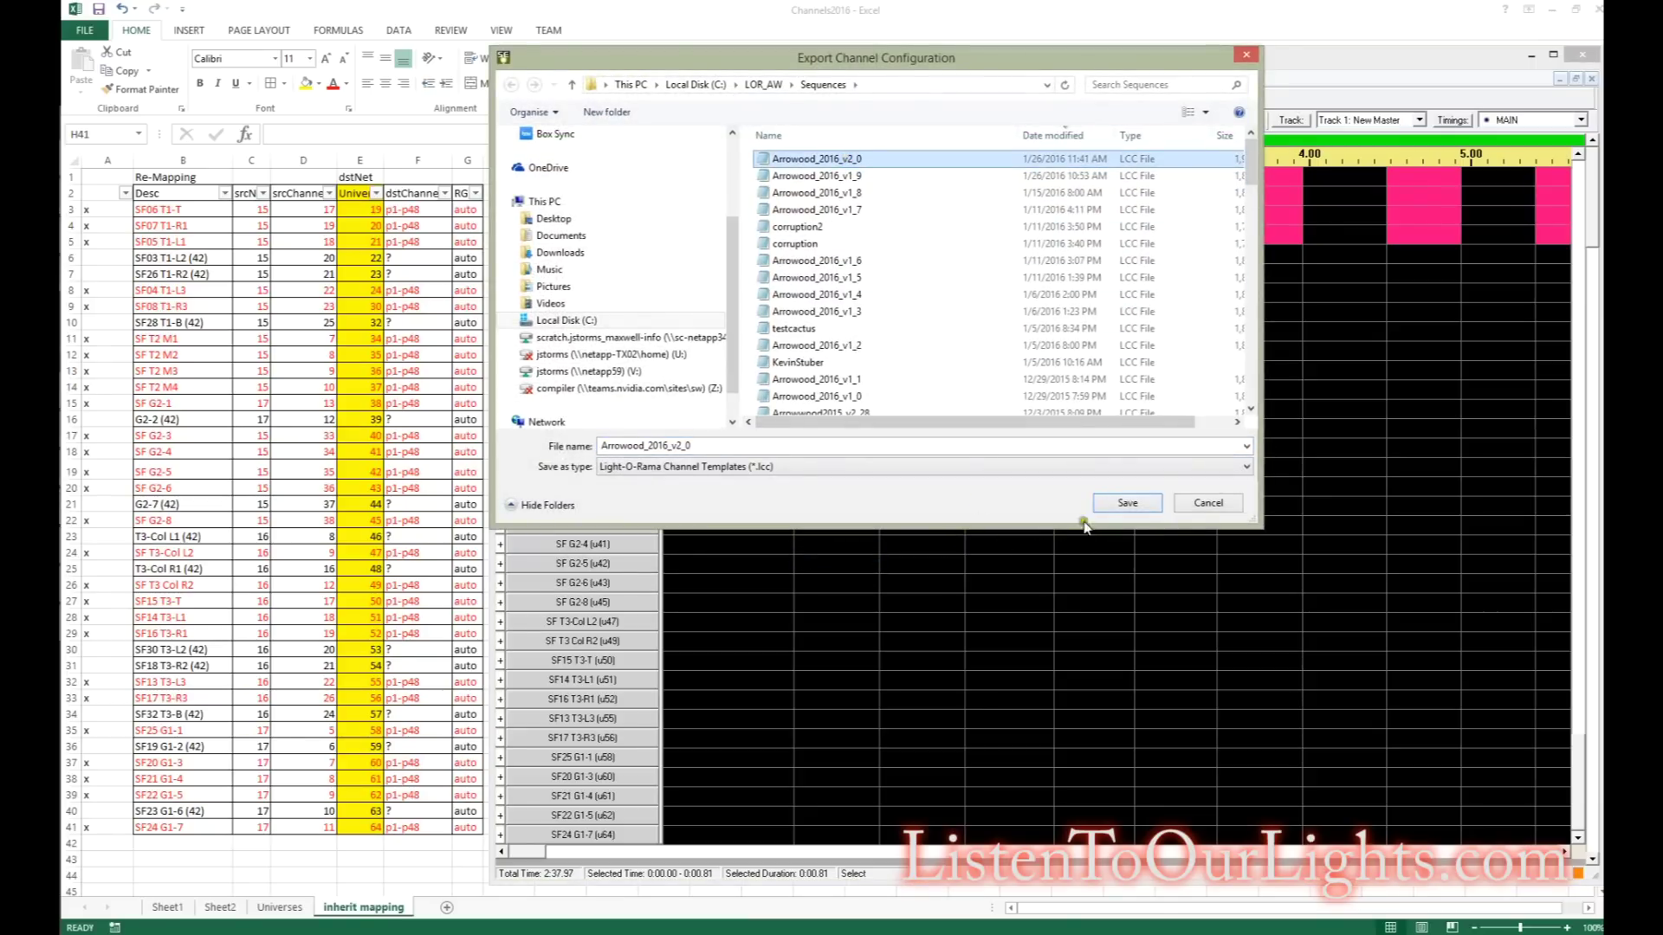
{"action": "left_click", "coordinate": [1126, 504]}
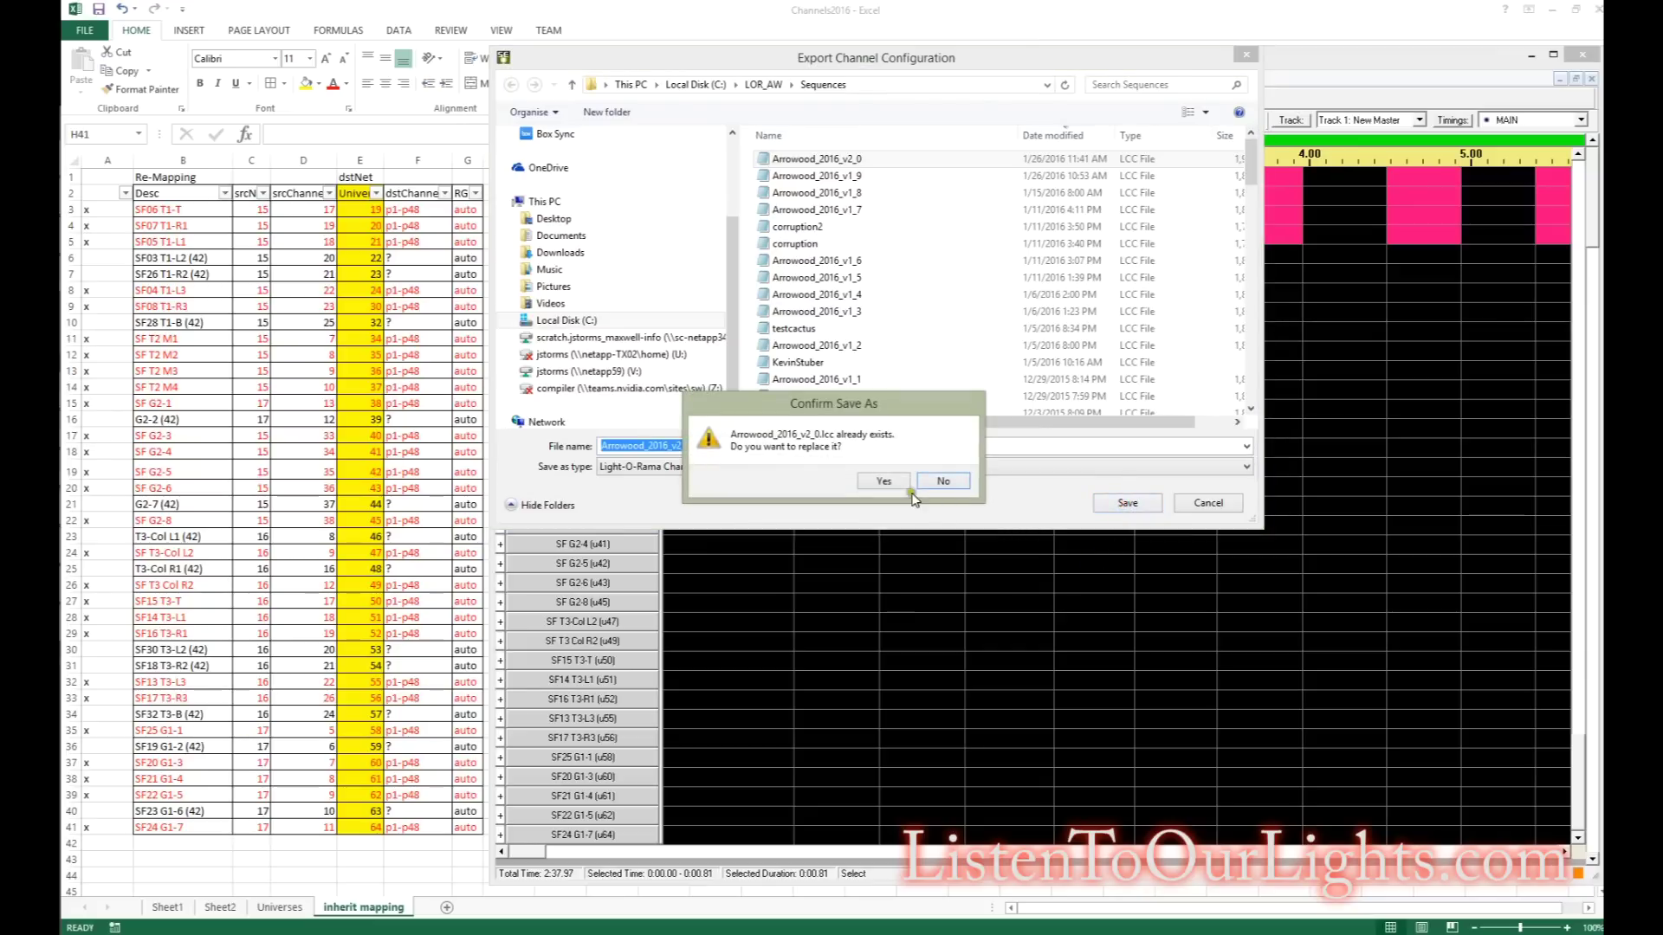
{"action": "left_click", "coordinate": [890, 481]}
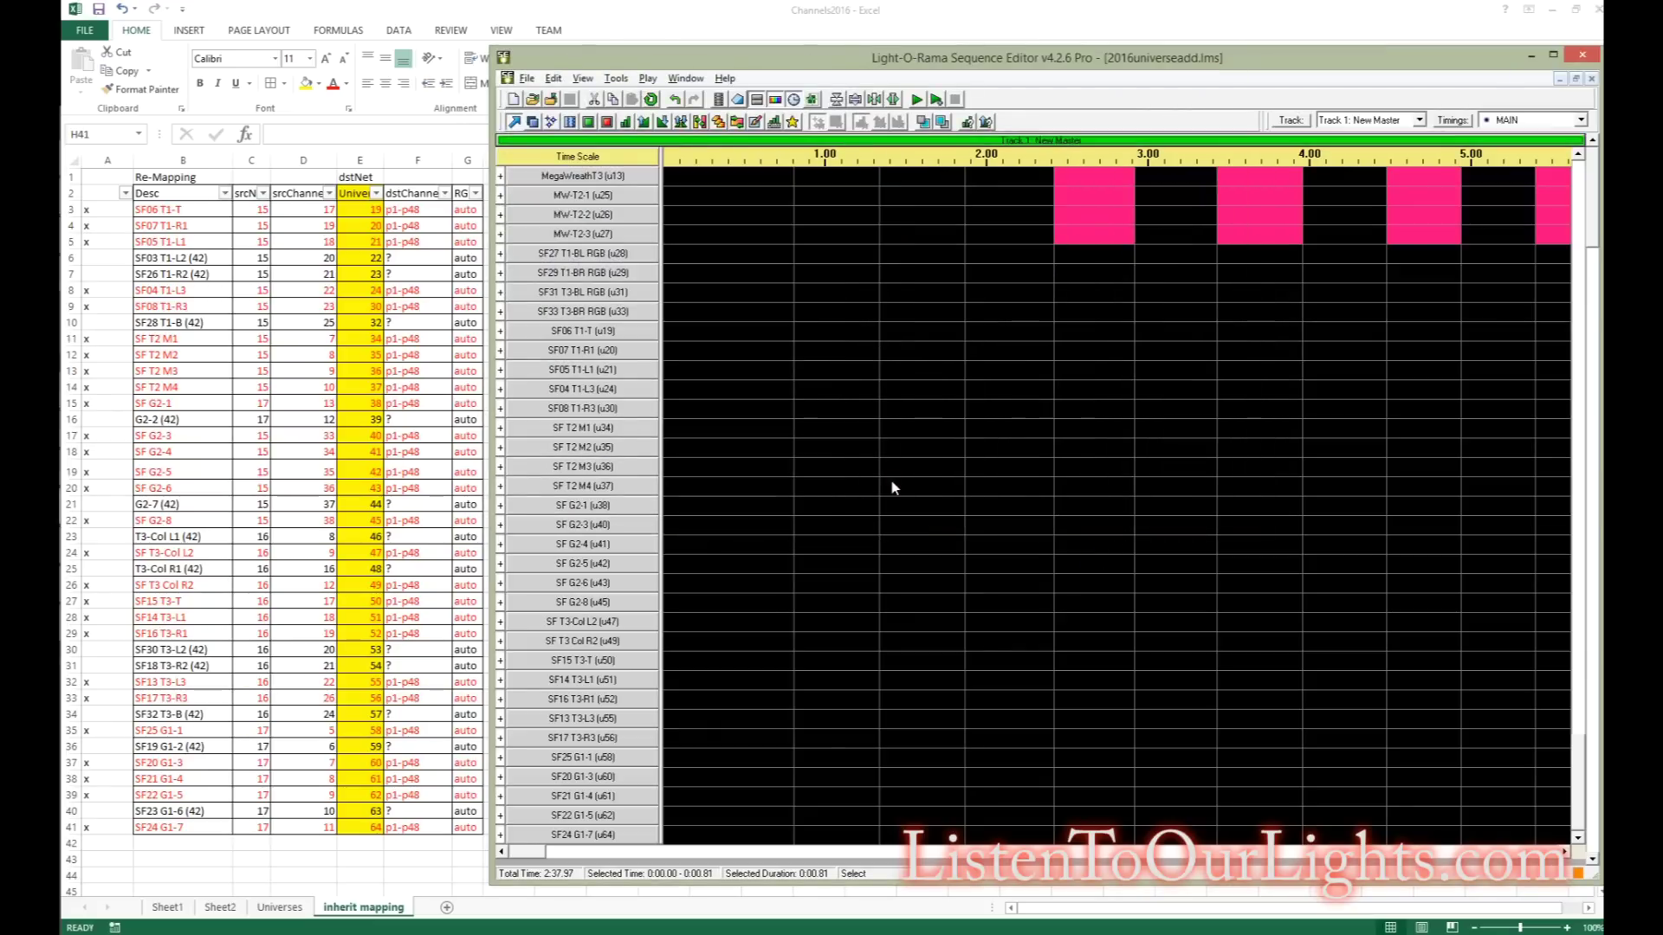